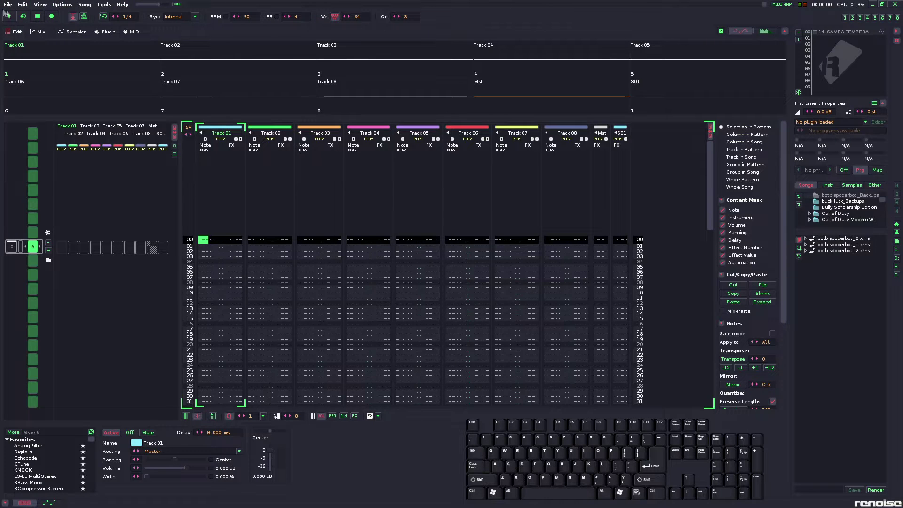
- Open the samba sample's waveform in the sampler and insert a slice marker at about 01:37.37
click(71, 32)
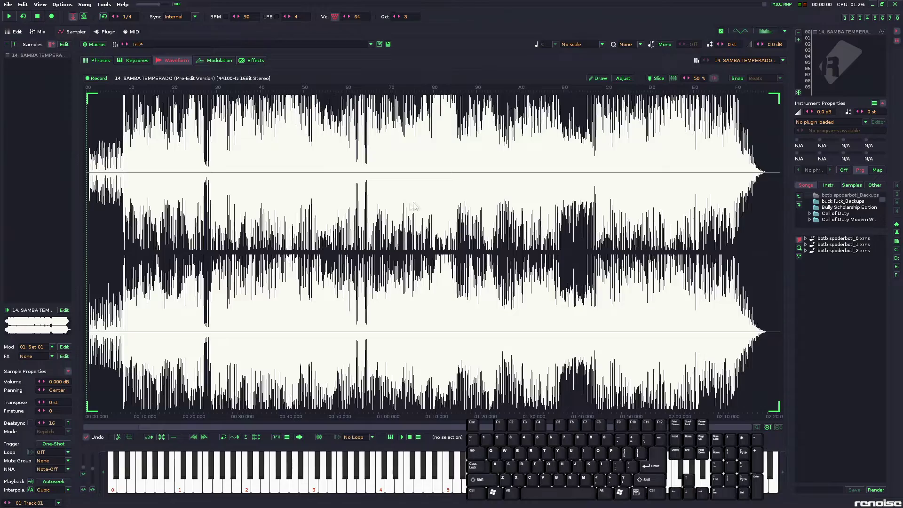
scroll(414, 207, up, 10)
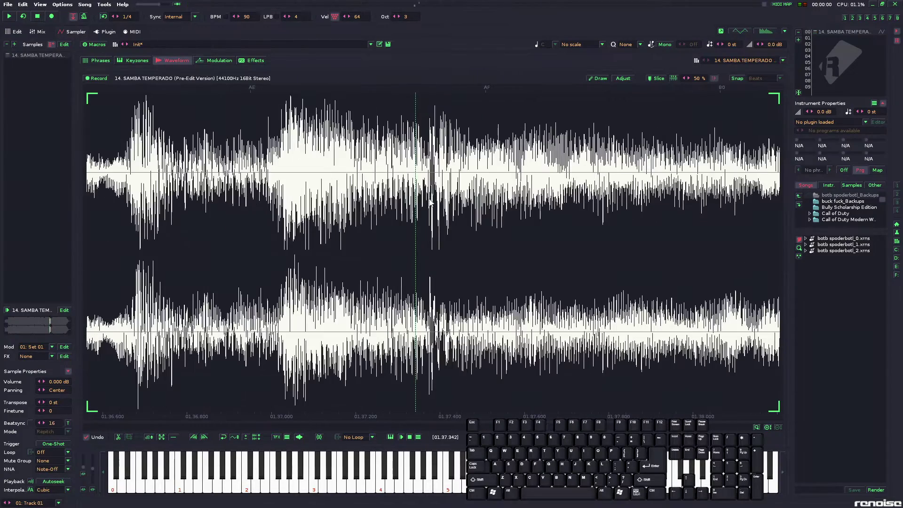
scroll(428, 202, up, 8)
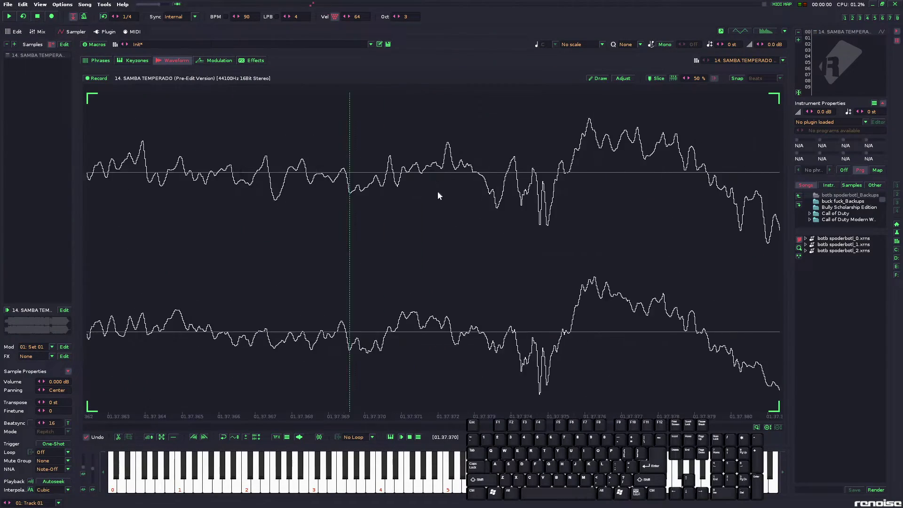
scroll(84, 176, down, 4)
scroll(84, 176, up, 6)
scroll(110, 167, up, 2)
scroll(399, 193, up, 3)
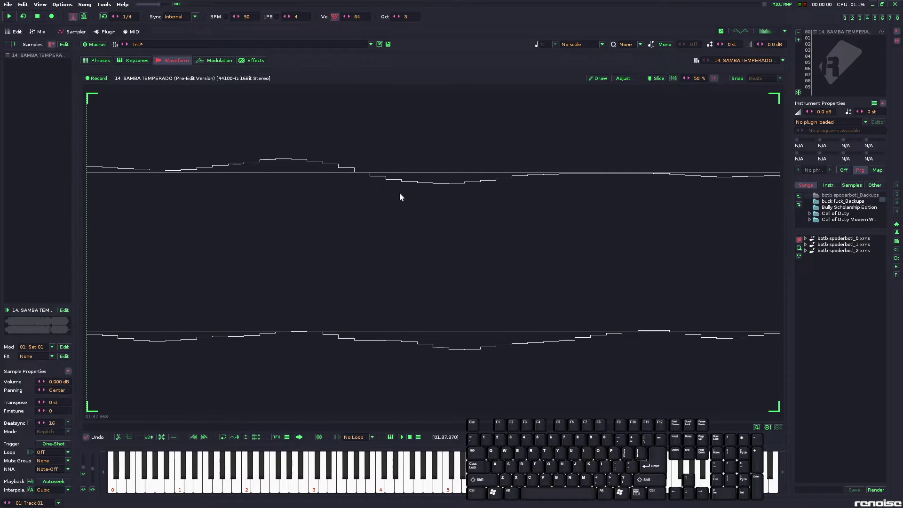
scroll(396, 191, down, 4)
scroll(516, 196, down, 8)
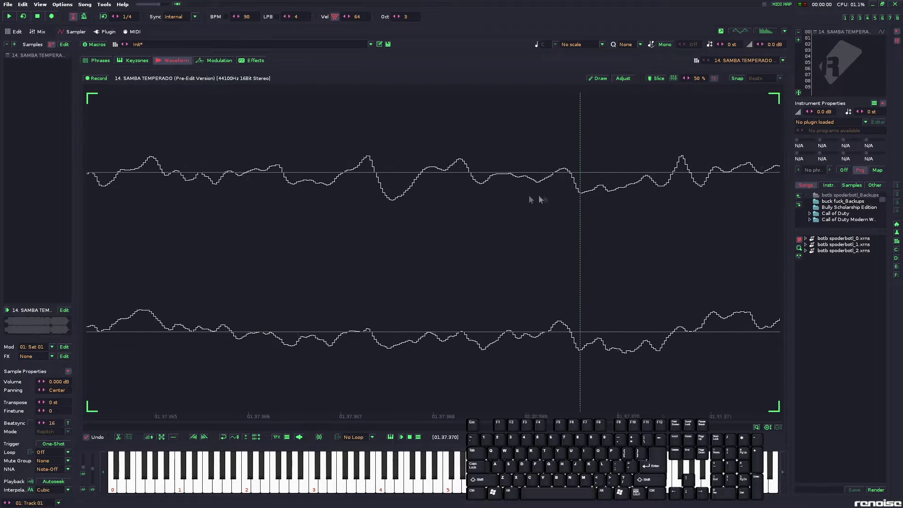
scroll(528, 178, up, 8)
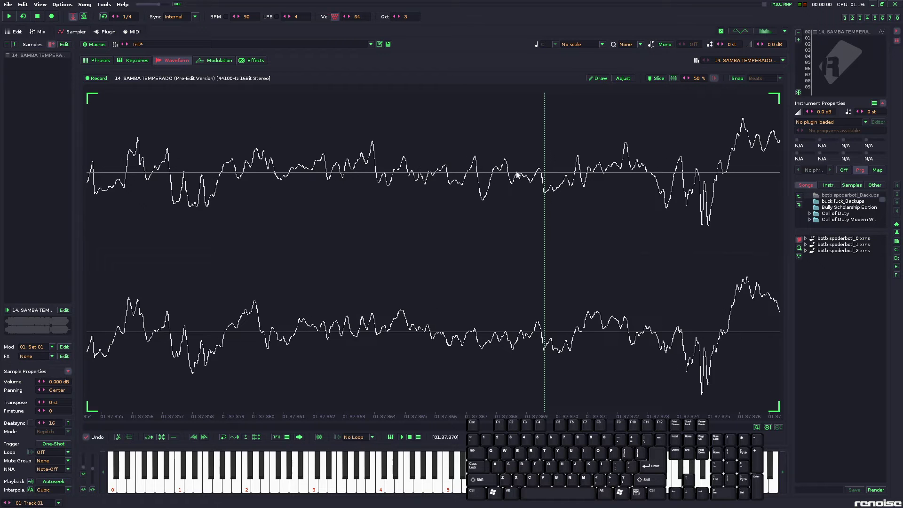
scroll(566, 161, up, 3)
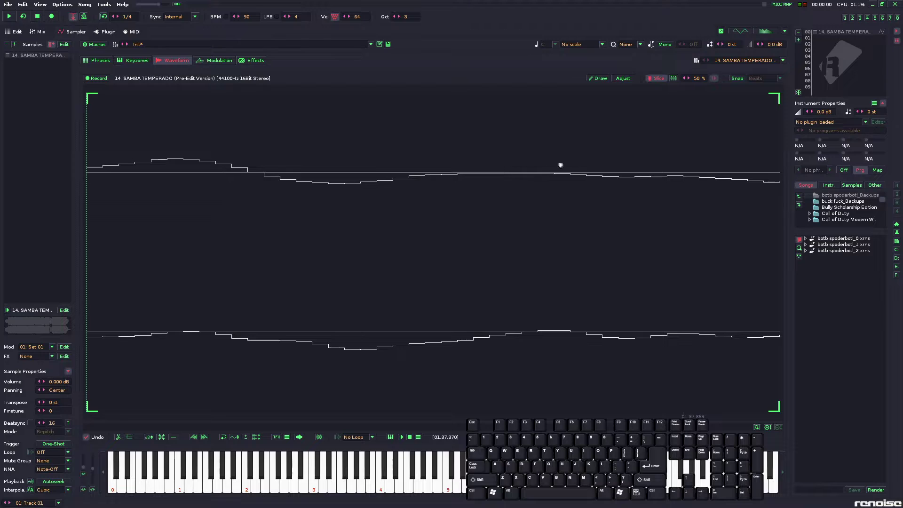
double_click(520, 161)
scroll(570, 166, down, 2)
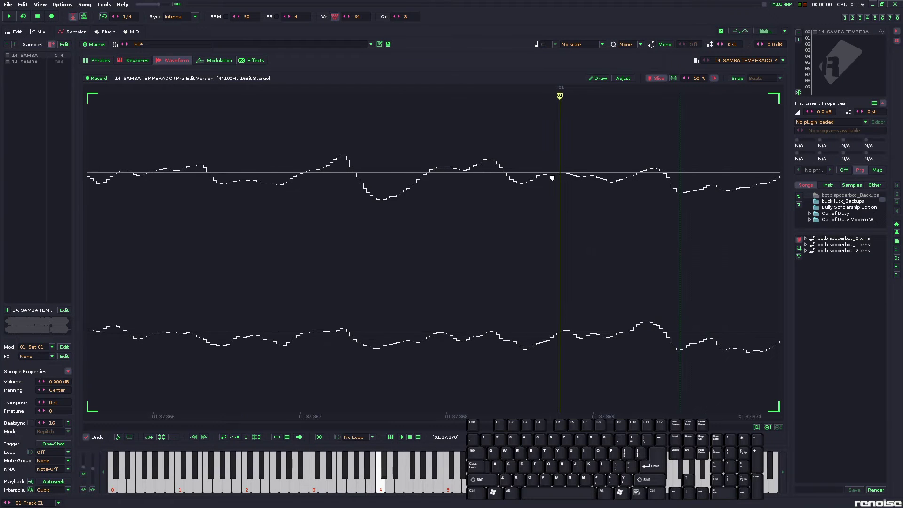
- Raise the keyboard octave to 4 and audition the new slice followed by the full sample
key(KP_Multiply)
key(s)
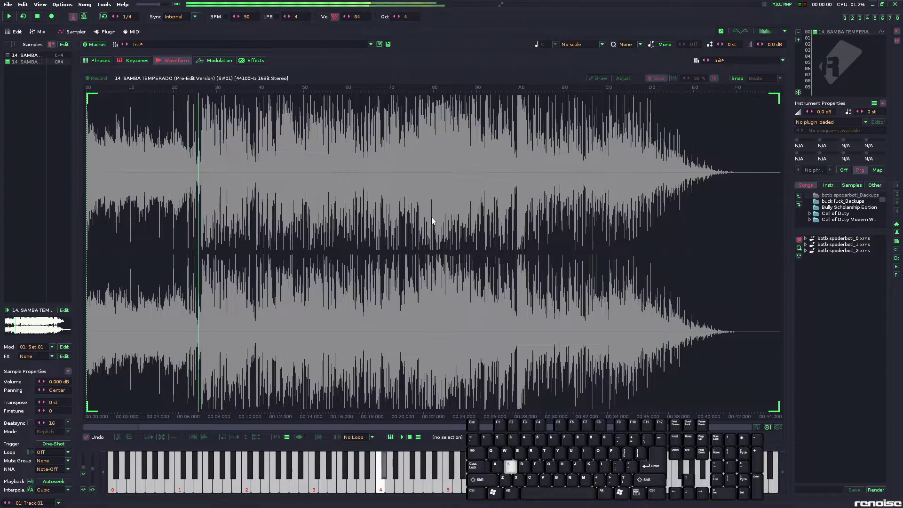
key(z)
- Insert a second slice marker at about 01:44.856, just before the loud hit, and audition the first slice
scroll(433, 217, down, 5)
scroll(477, 161, down, 5)
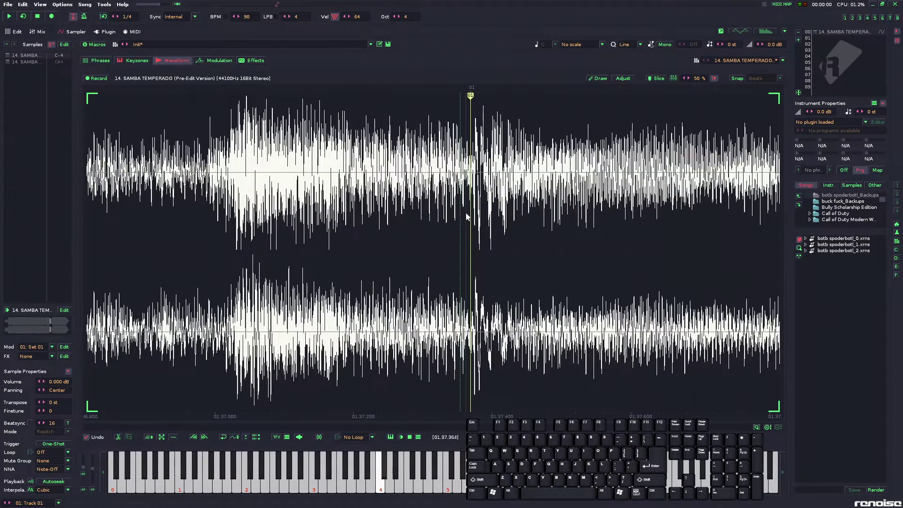
scroll(469, 214, down, 10)
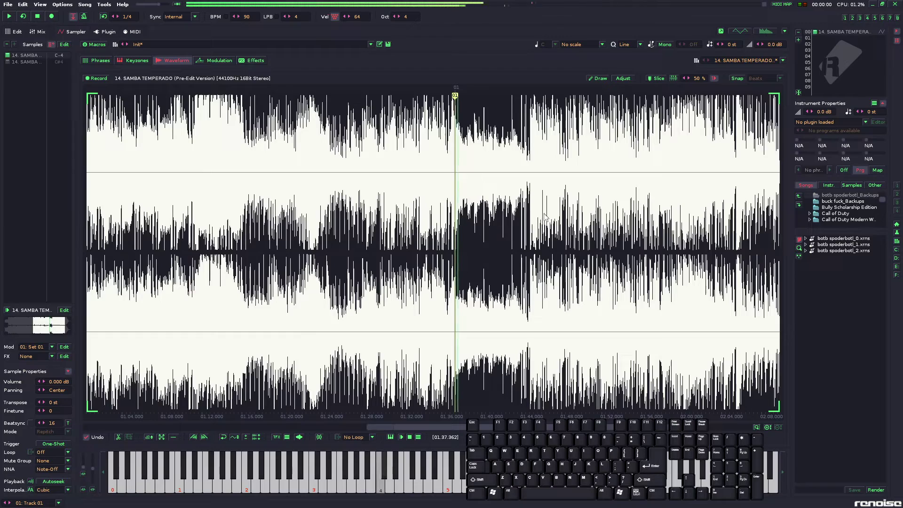
scroll(569, 210, up, 4)
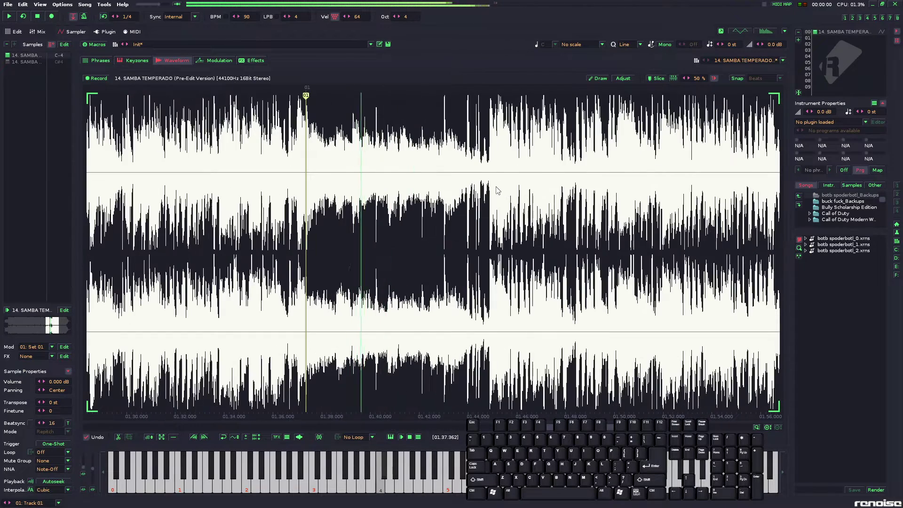
scroll(497, 190, up, 5)
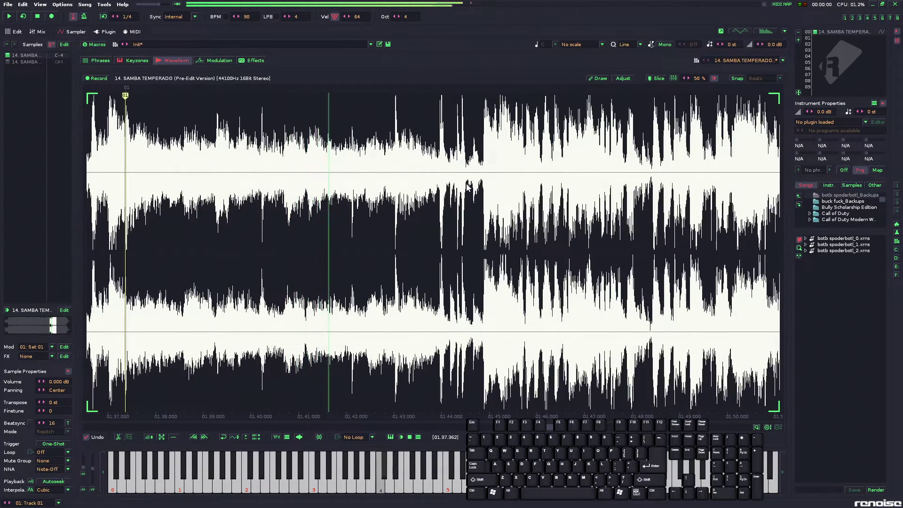
scroll(517, 188, up, 3)
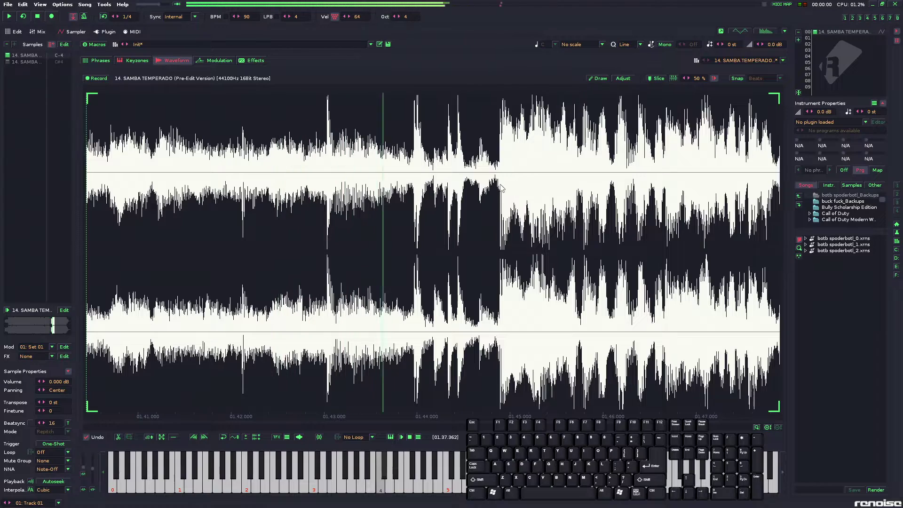
scroll(508, 188, up, 2)
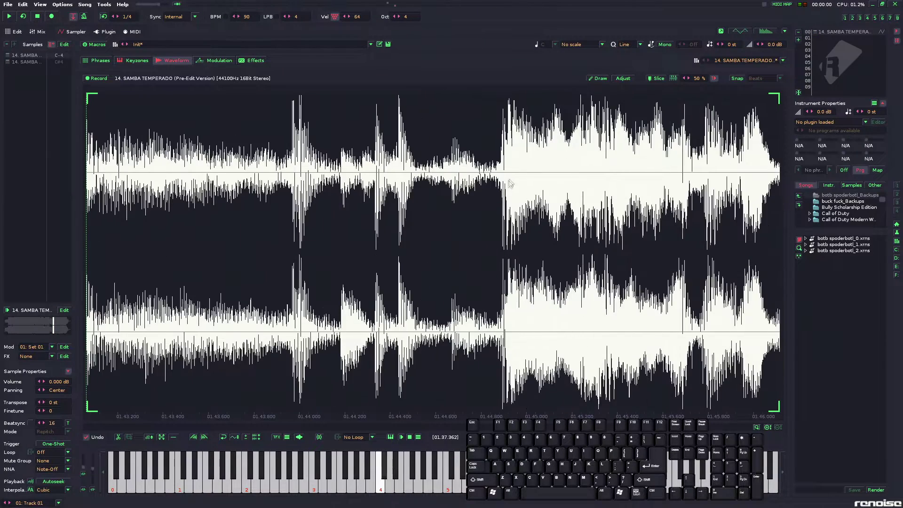
scroll(498, 170, up, 10)
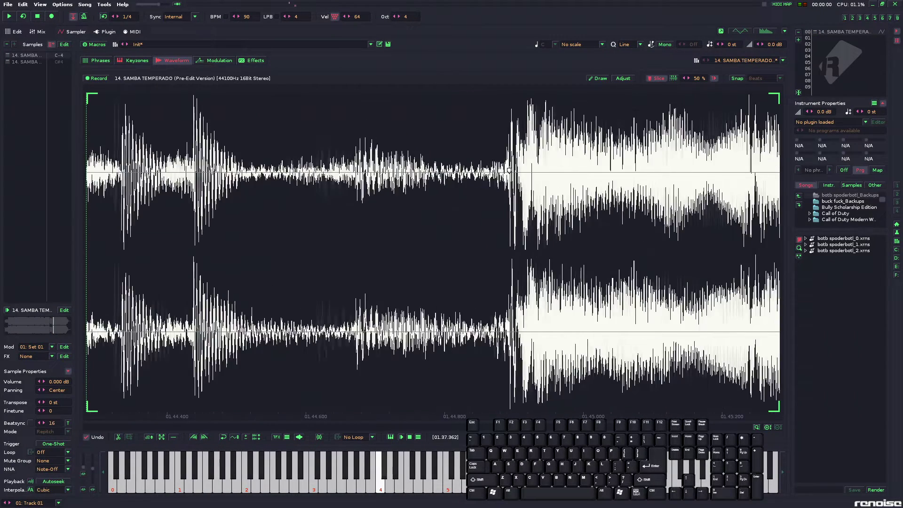
scroll(390, 164, up, 6)
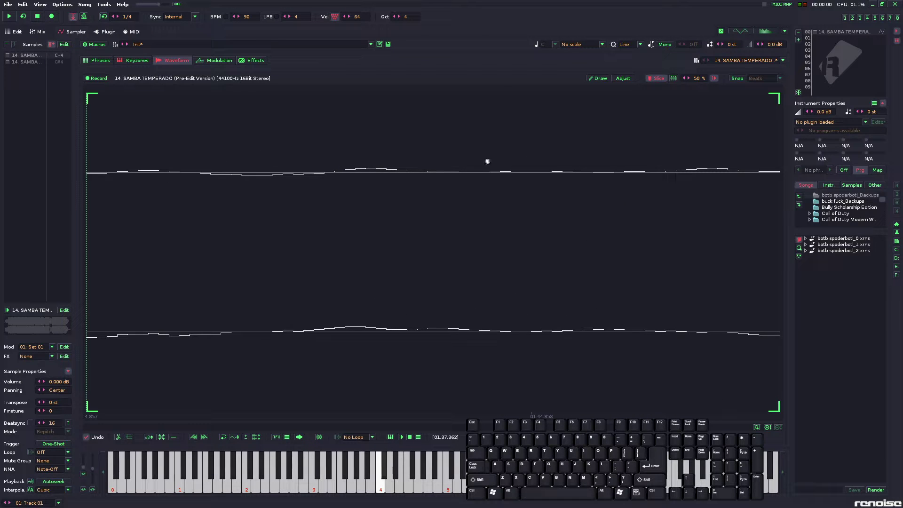
scroll(682, 165, down, 3)
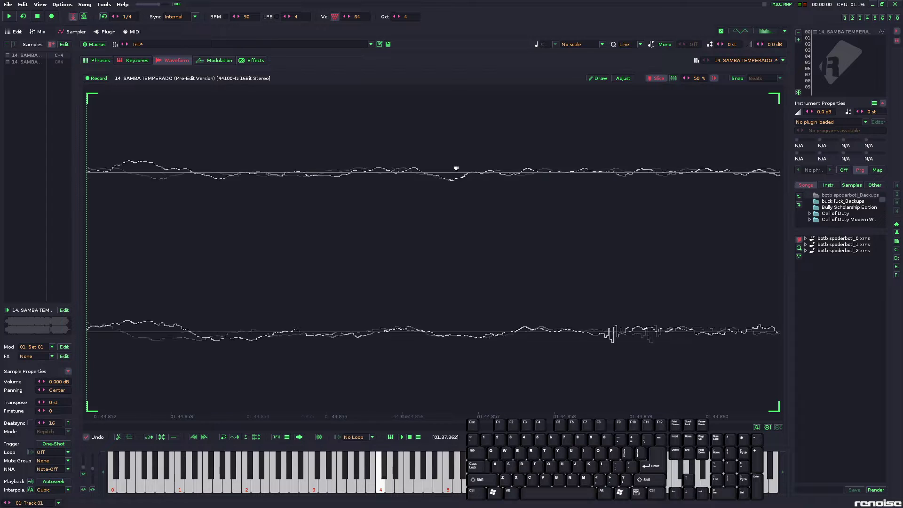
scroll(433, 163, up, 2)
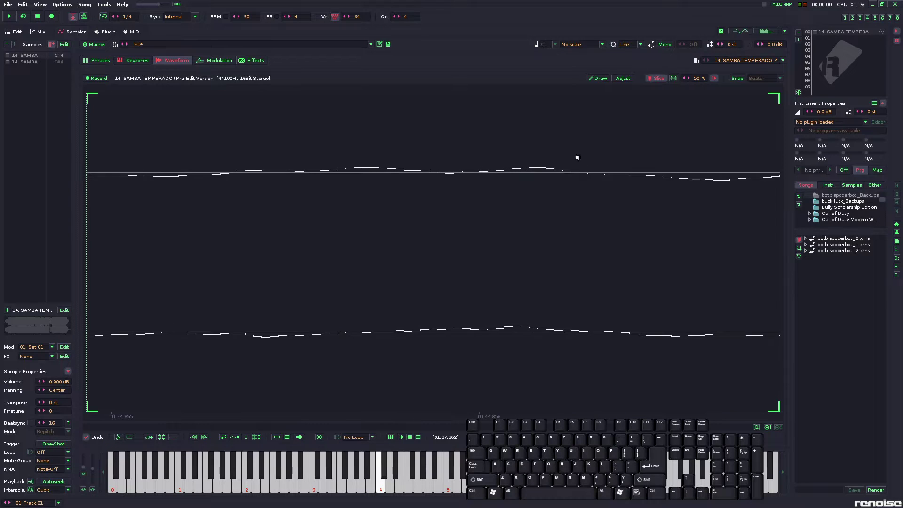
scroll(588, 142, down, 10)
key(s)
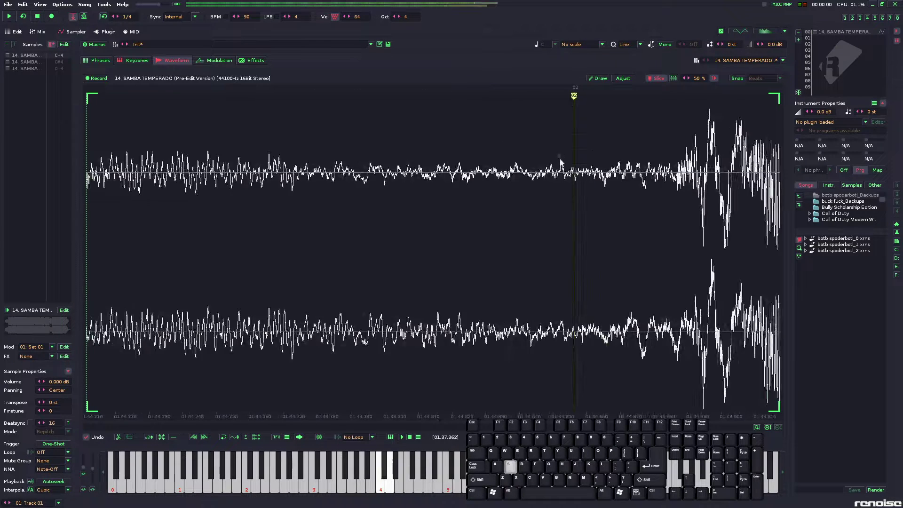
- Copy the entire first slice into the next instrument slot and set the song to 170 BPM and 8 LPB
key(ctrl+a)
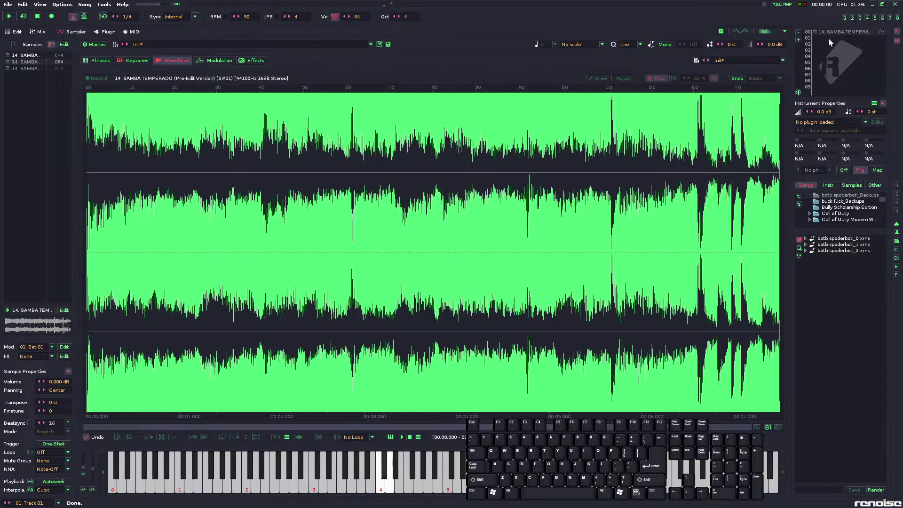
click(828, 38)
key(ctrl+v)
key(z)
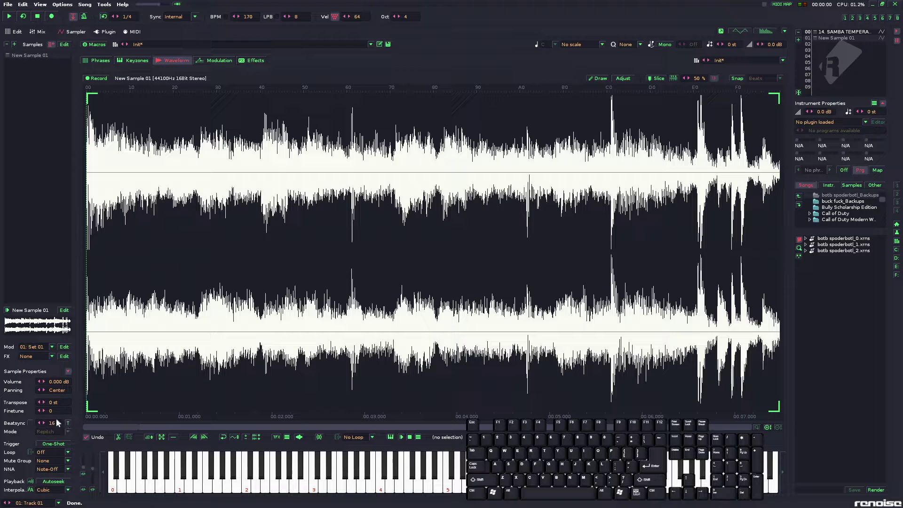
- Beatsync the new sample to 256 lines with Texture mode and audition it
key(s)
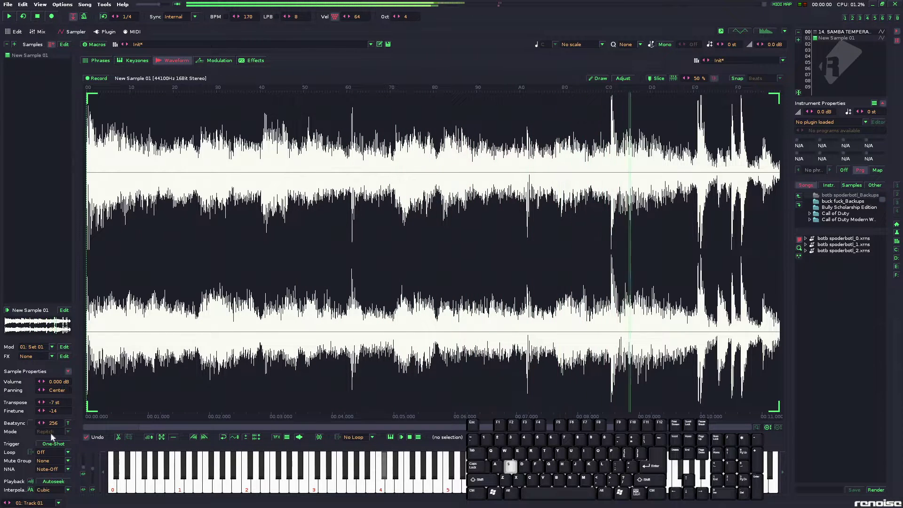
click(31, 423)
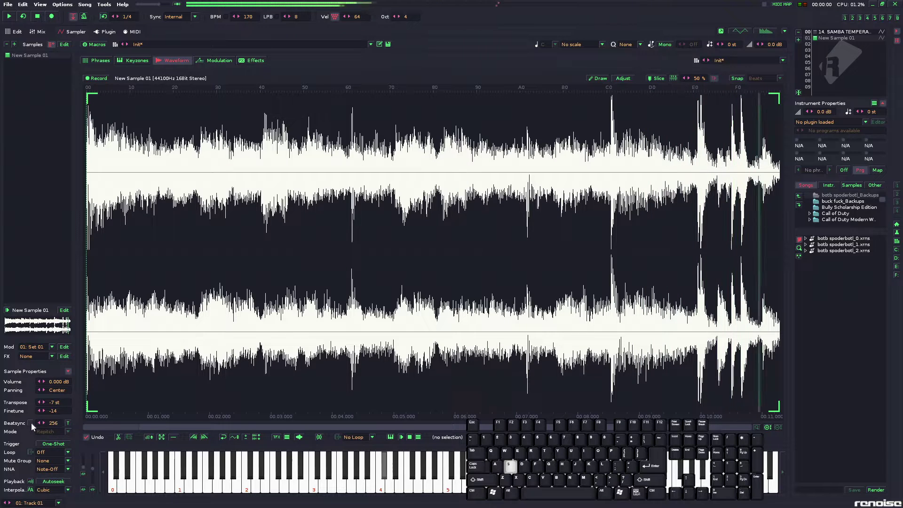
key(z)
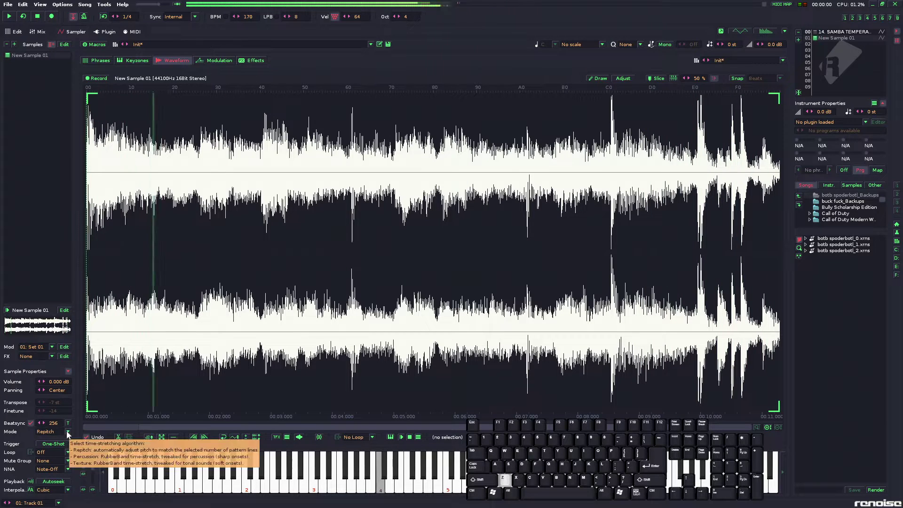
click(68, 432)
key(z)
key(z)
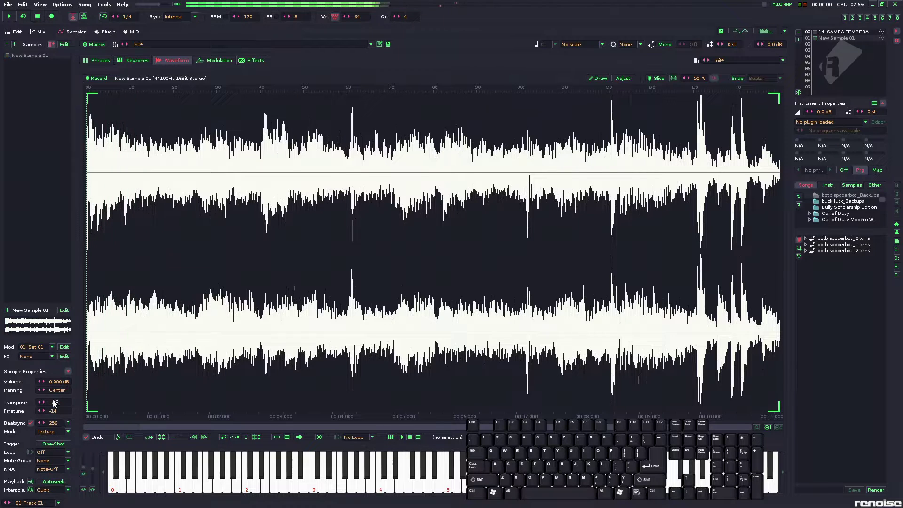
- Reset the new sample's transpose and finetune to 0 and play it
text(0)
key(Return)
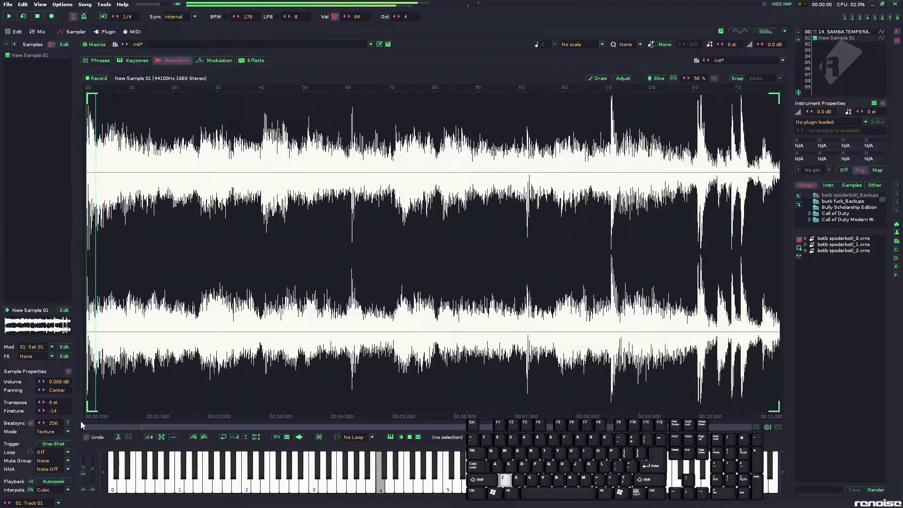
click(64, 410)
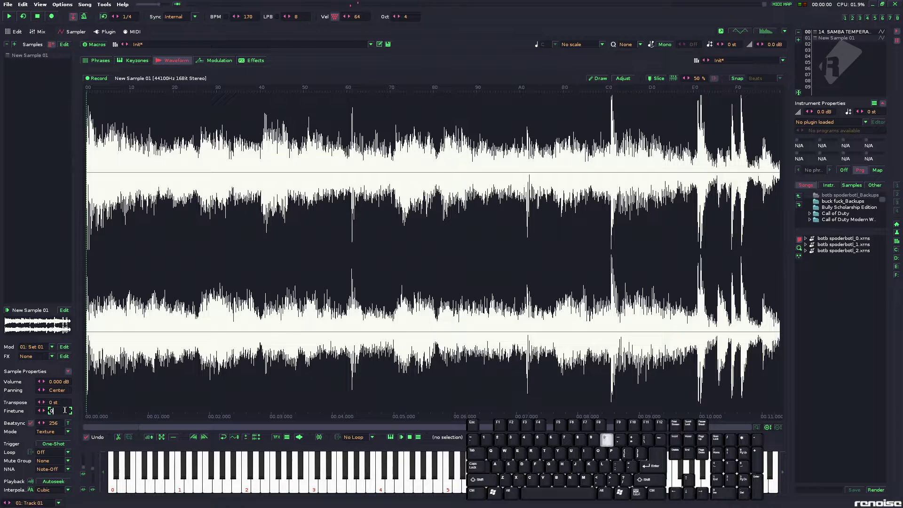
key(Return)
key(z)
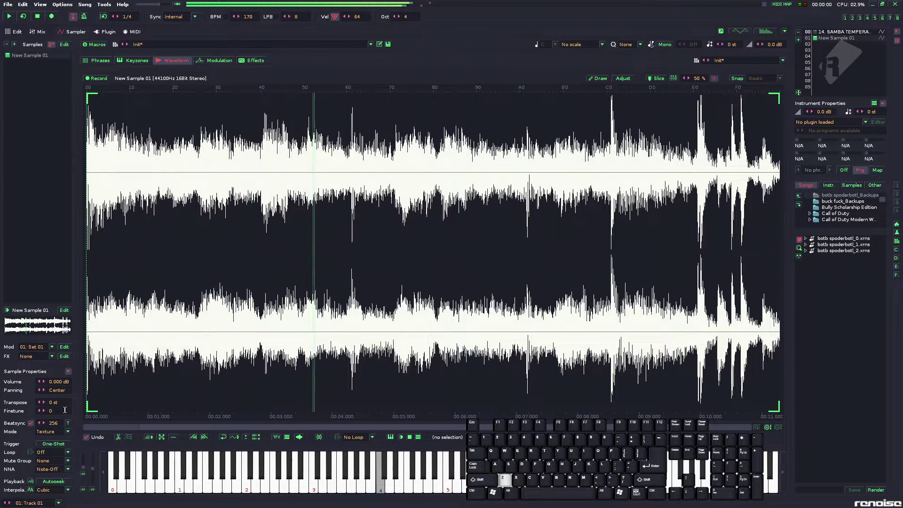
- Raise the song tempo to 174 BPM and switch the sample's beatsync mode to Repitch
click(239, 16)
click(239, 16)
click(239, 16)
click(239, 16)
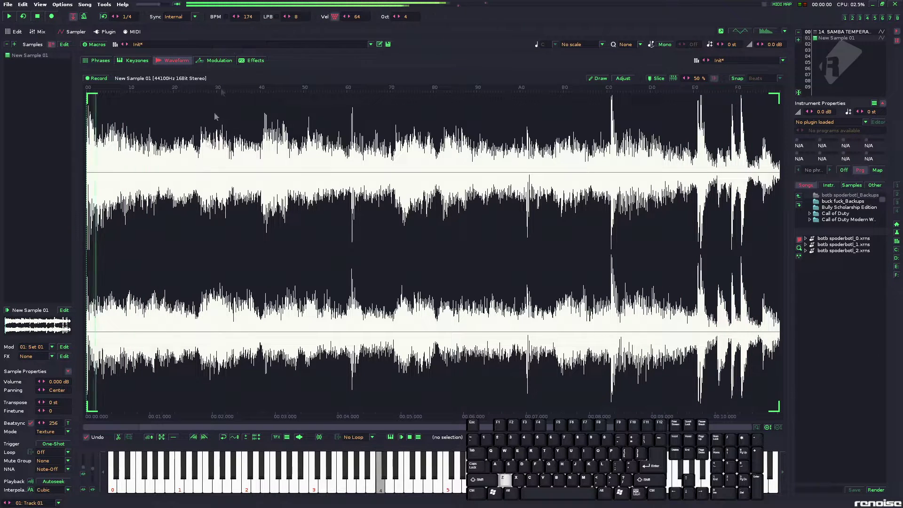
click(68, 430)
click(52, 408)
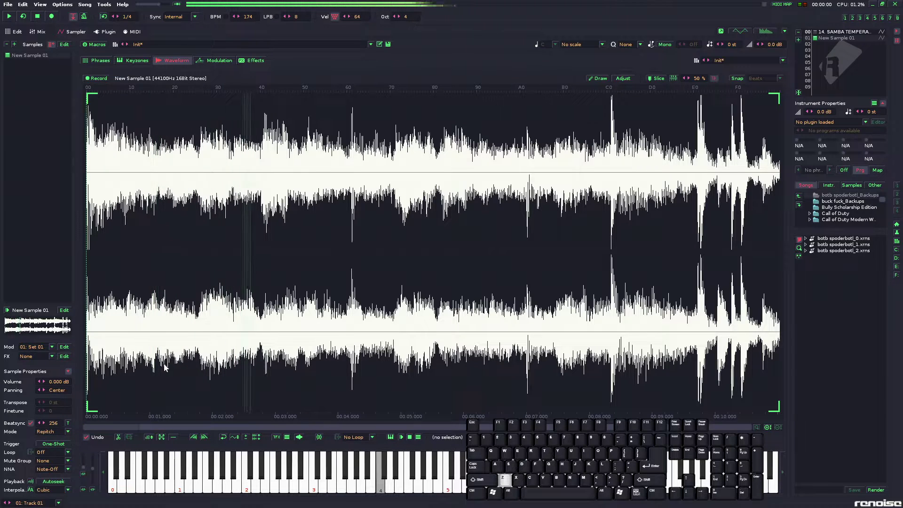
click(68, 423)
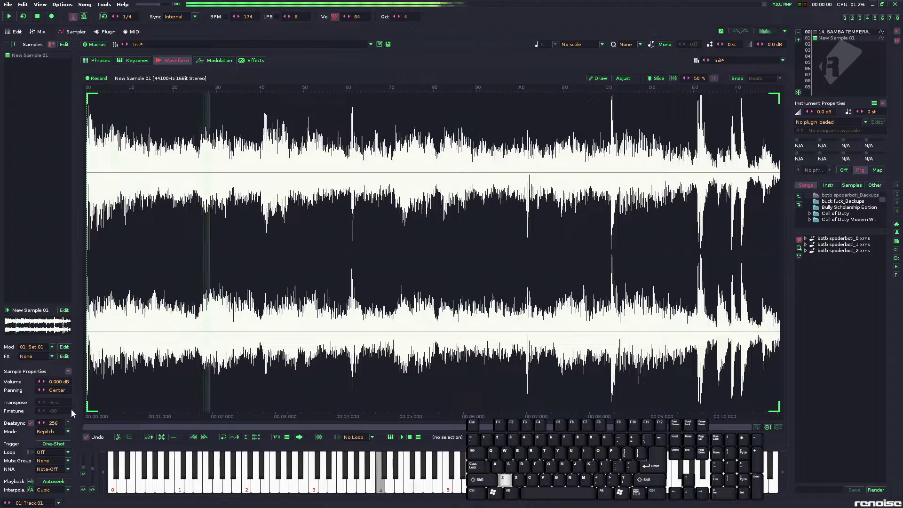
- Raise the tempo gradually to 181 BPM, replaying the beatsynced sample to compare its pitch
click(238, 17)
key(z)
key(z)
click(238, 16)
click(238, 17)
click(238, 17)
key(z)
click(238, 16)
key(z)
click(239, 16)
click(239, 16)
key(z)
key(z)
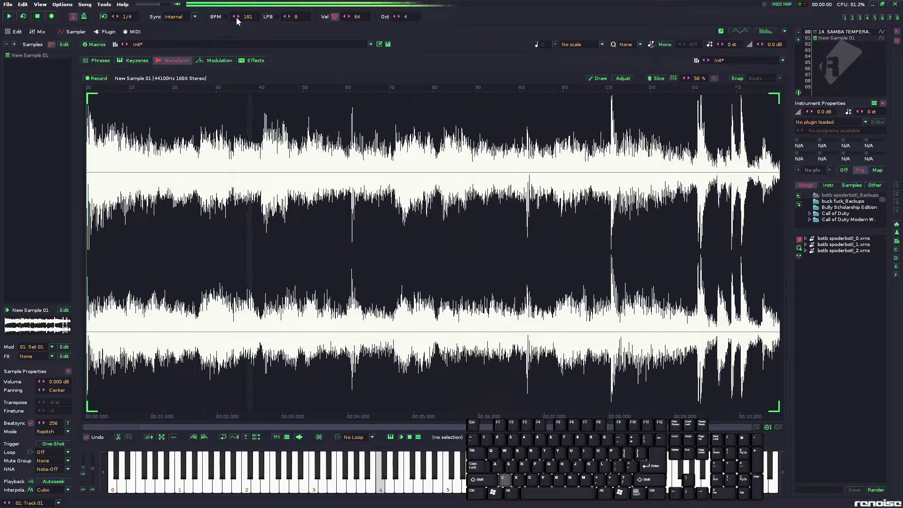
key(z)
- Try a tempo of 181.5 BPM, replace it with 181.3 BPM, and audition the sample at each value
click(253, 18)
text(.5)
key(Return)
key(z)
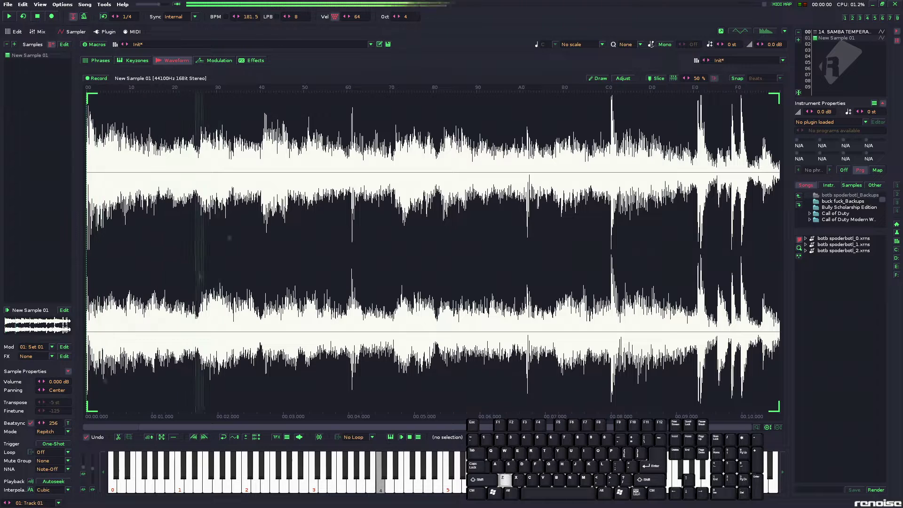
text(181.3)
key(Return)
key(z)
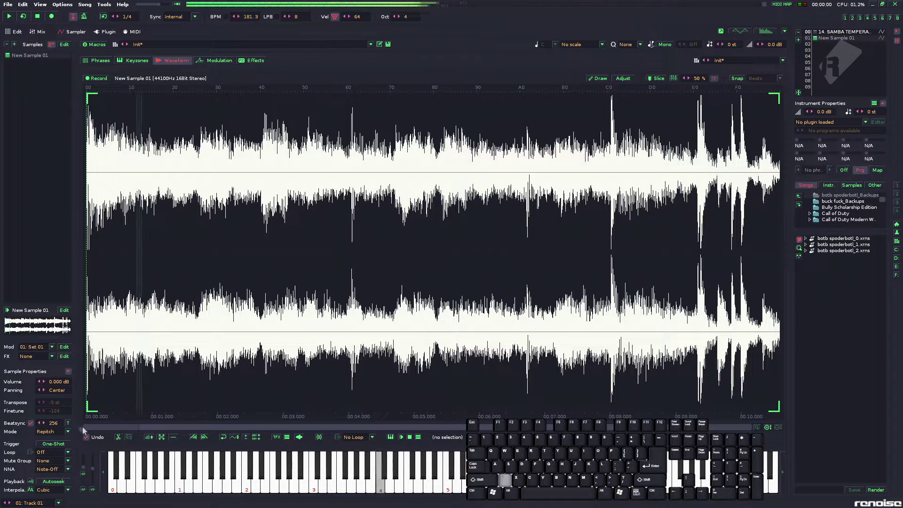
- Lower the song tempo to 181.2 BPM and replay the beatsynced sample to check it
key(z)
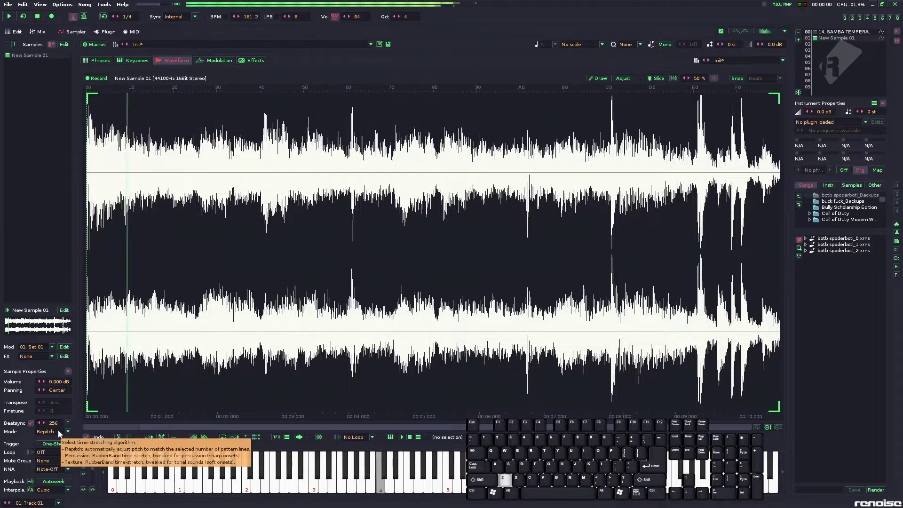
key(z)
key(z)
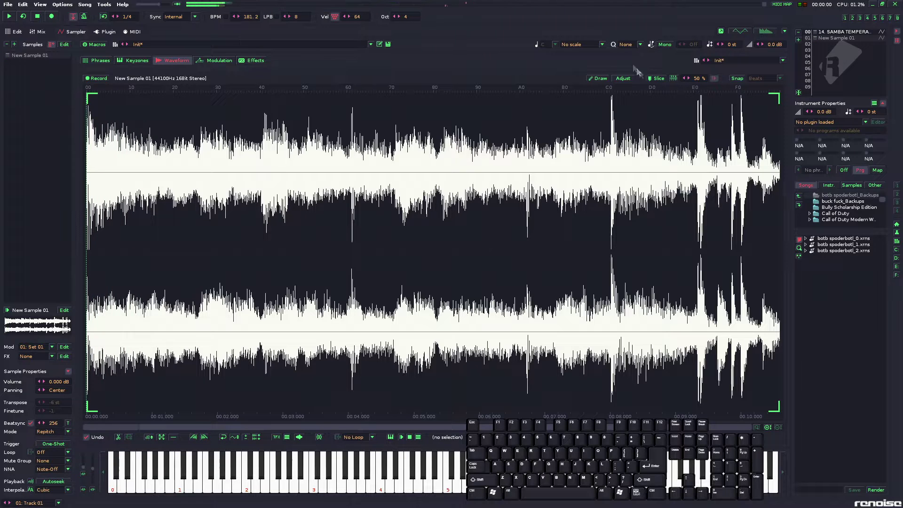
- Turn on slicing, place the first slice marker at the very start of the waveform, and play the sample
click(658, 79)
key(z)
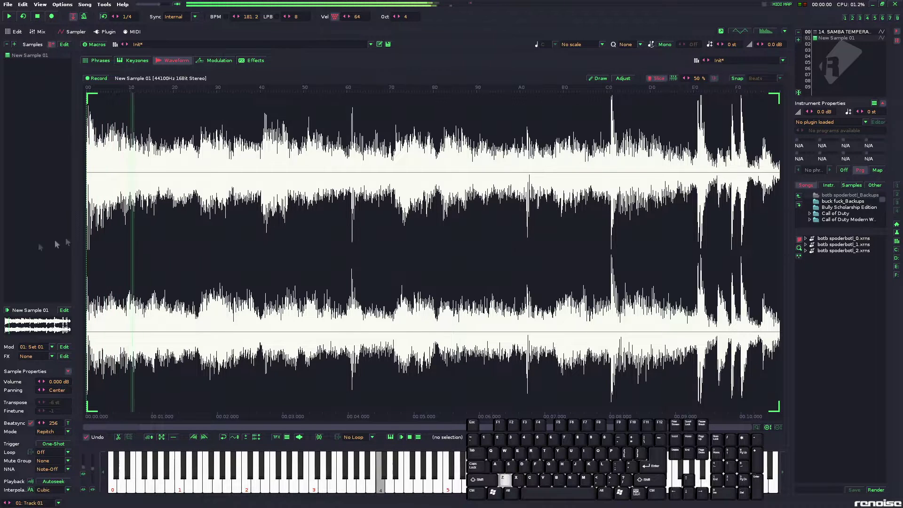
click(86, 235)
key(z)
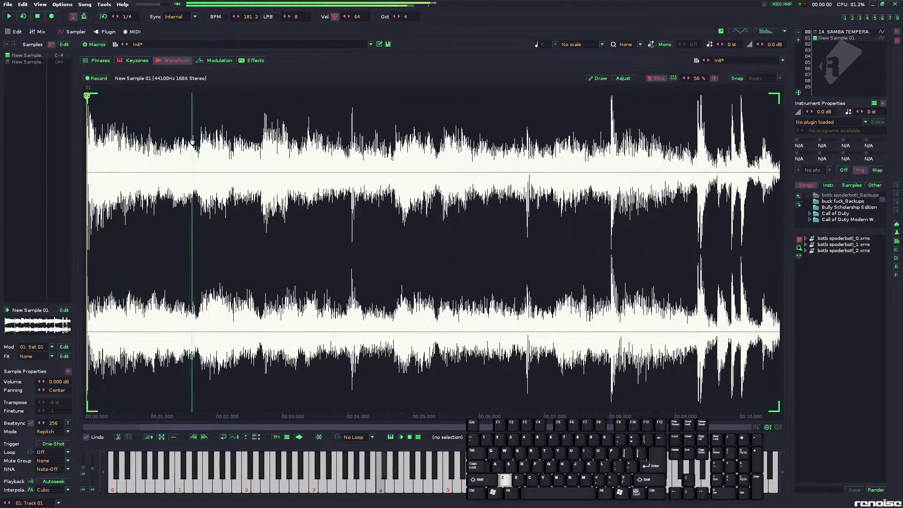
- Place the second slice marker at about 2.66 s in the waveform, undoing one misplaced marker
scroll(242, 150, up, 10)
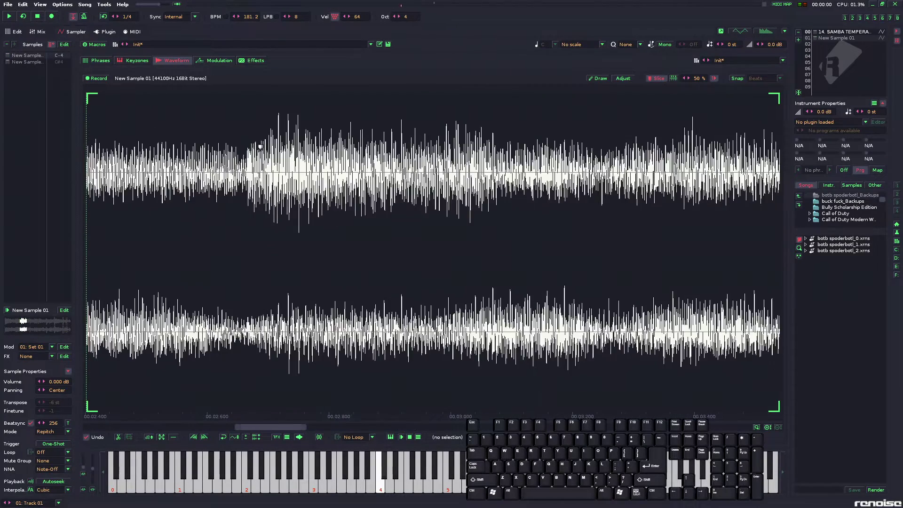
scroll(241, 150, down, 10)
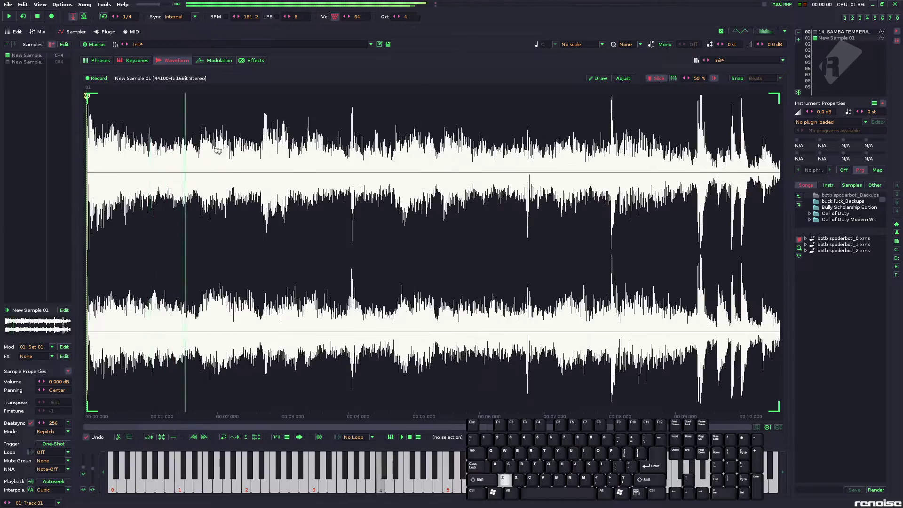
scroll(251, 150, up, 10)
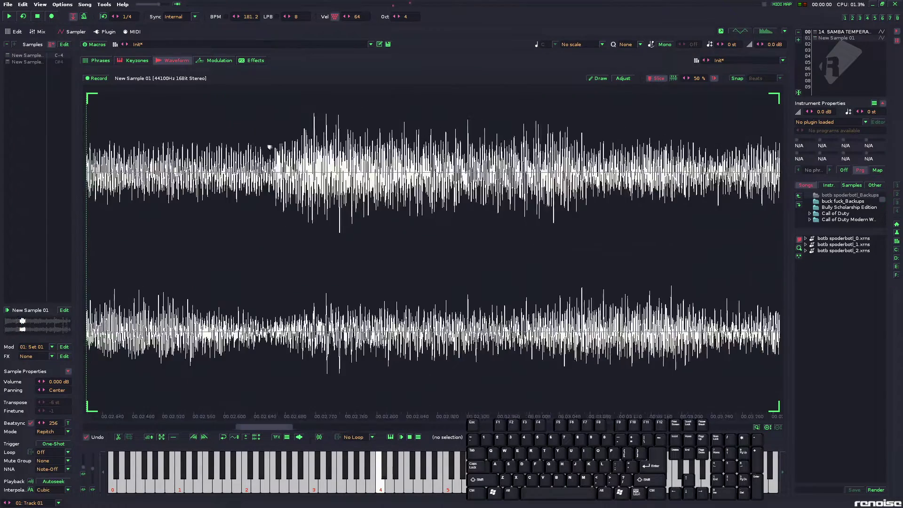
scroll(281, 154, up, 3)
scroll(240, 163, down, 5)
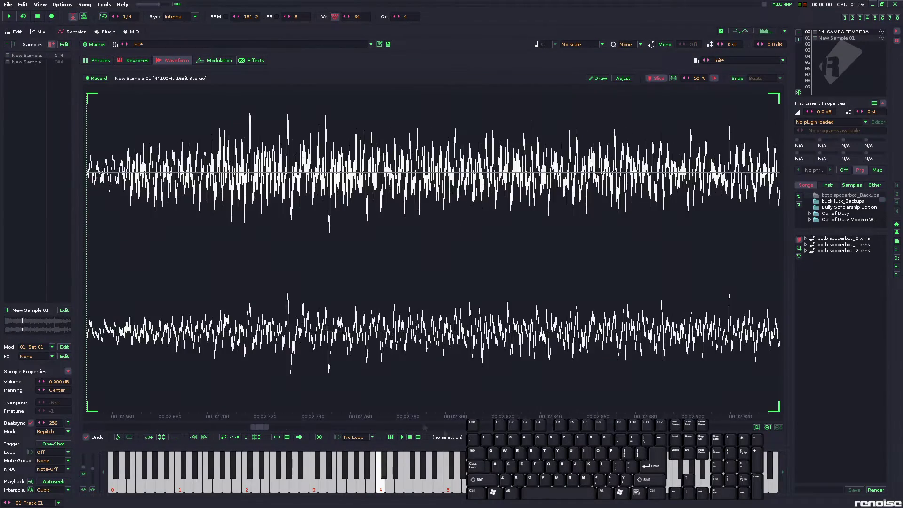
scroll(395, 164, up, 6)
scroll(657, 175, down, 10)
key(ctrl+z)
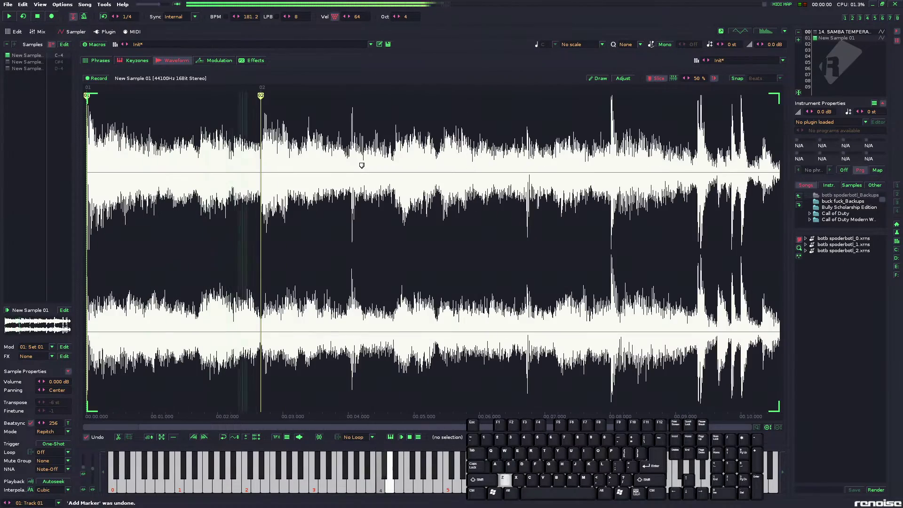
- Place the third slice marker at about 5.36 s in the waveform and replay the sample
scroll(430, 155, up, 10)
click(365, 199)
scroll(365, 199, down, 10)
key(z)
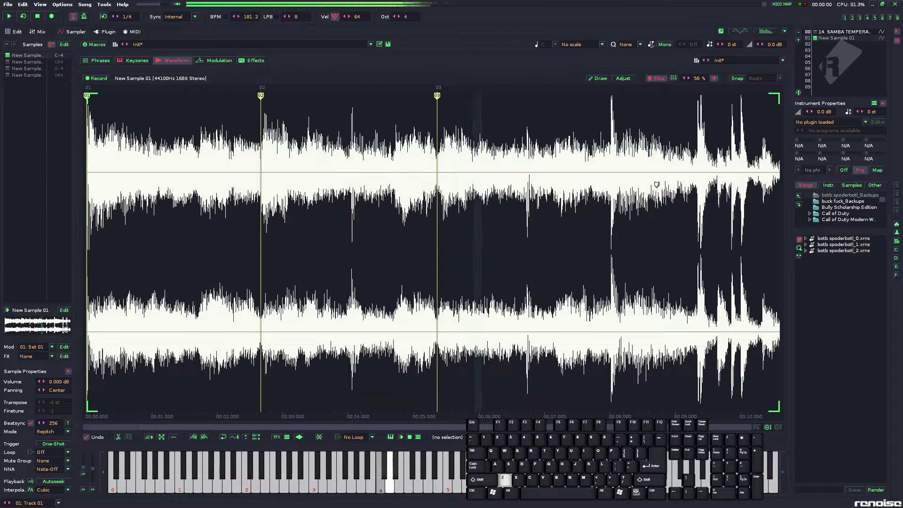
- Place the fourth slice marker at about 8.14 s, shortly after the tall transient
scroll(638, 161, up, 10)
scroll(663, 254, down, 10)
scroll(626, 211, up, 10)
scroll(642, 161, up, 10)
double_click(464, 157)
scroll(465, 158, down, 5)
scroll(405, 150, down, 8)
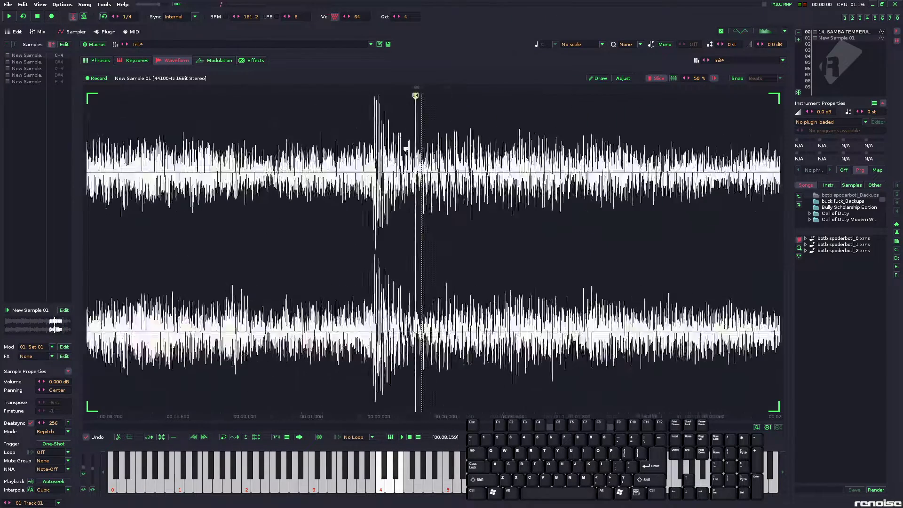
- Audition the first and second slices repeatedly to check where they start
key(s)
key(s)
key(s)
key(s)
key(s)
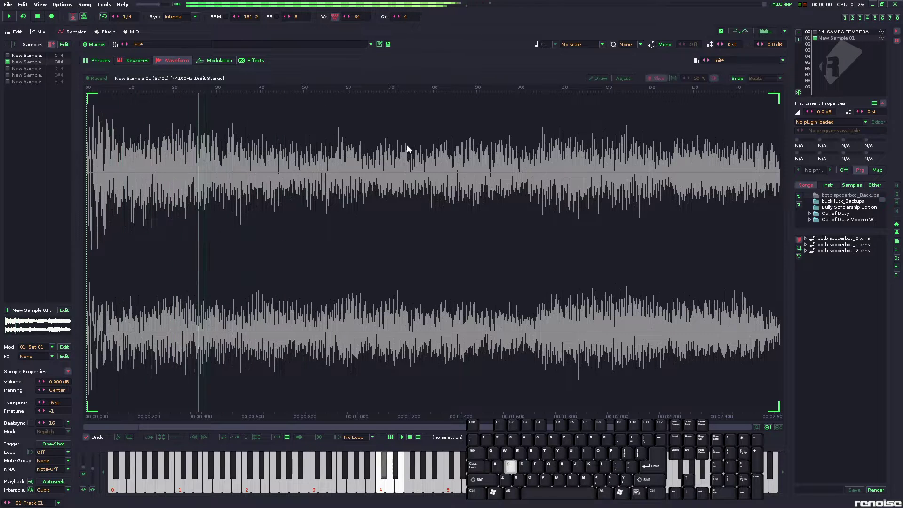
key(x)
key(x)
key(x)
key(x)
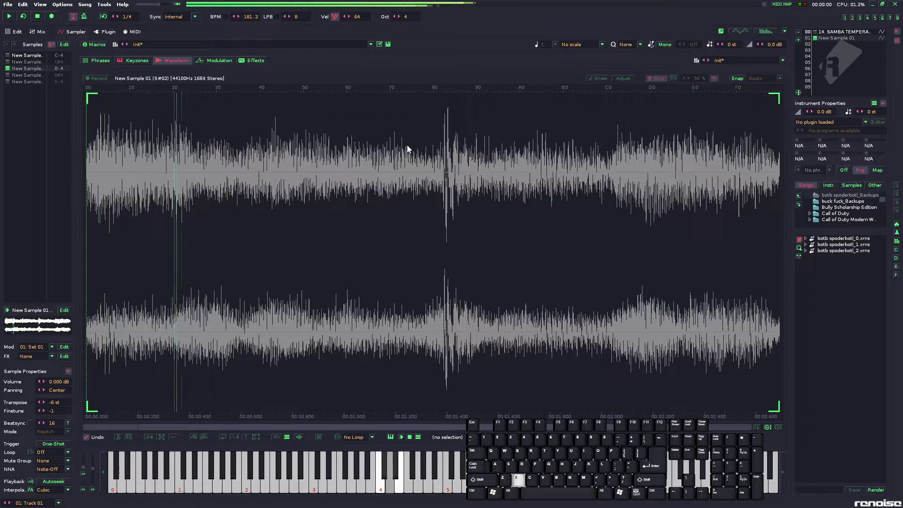
key(x)
key(x)
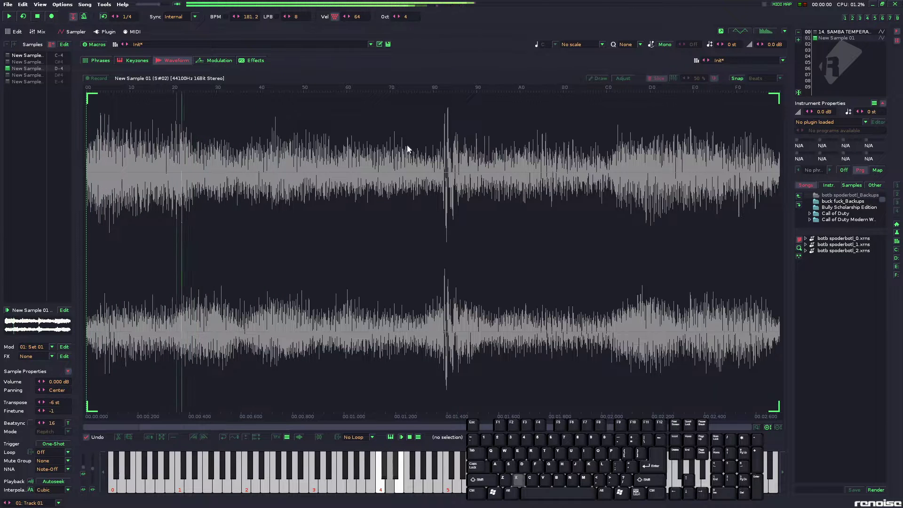
- Audition the third and fourth slices repeatedly to check where they start
key(d)
key(d)
key(d)
key(d)
key(d)
key(c)
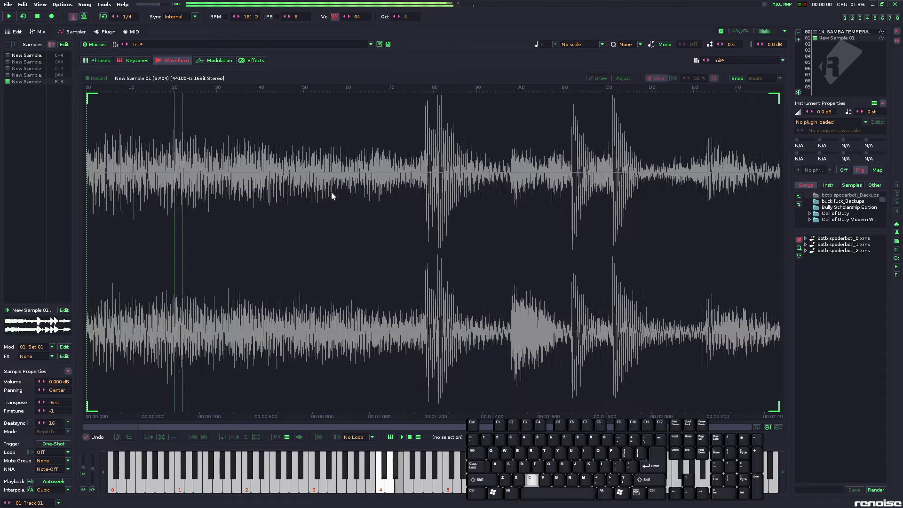
key(c)
key(c)
- Move the fourth slice marker earlier to about 8.09 s, replaying the slice at each trial position
key(z)
scroll(732, 136, down, 5)
scroll(681, 122, up, 4)
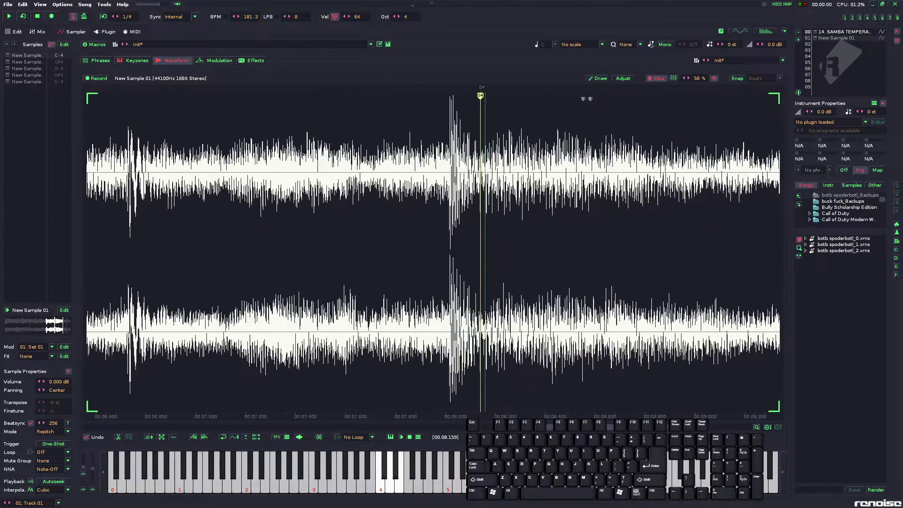
key(c)
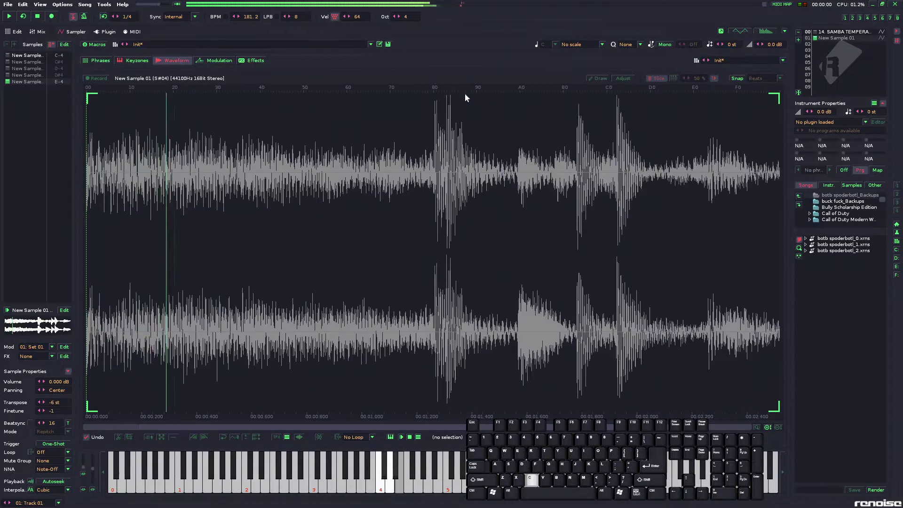
key(z)
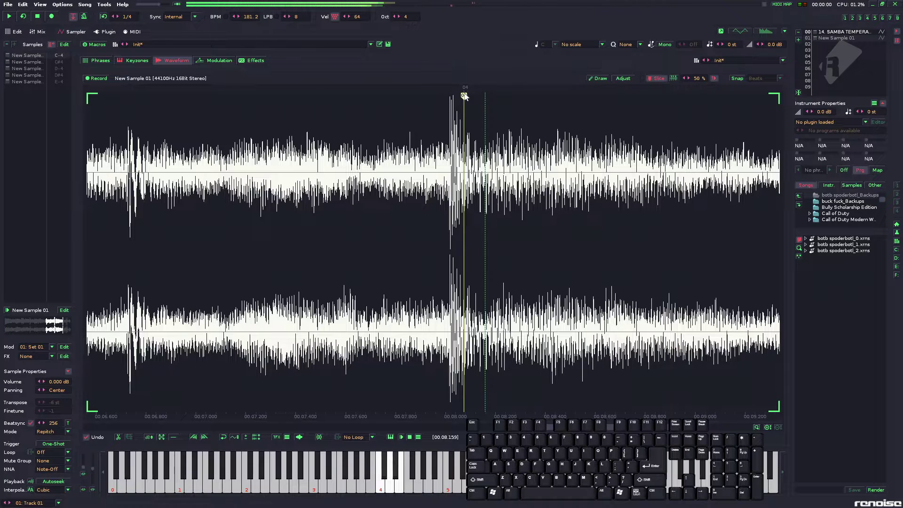
key(c)
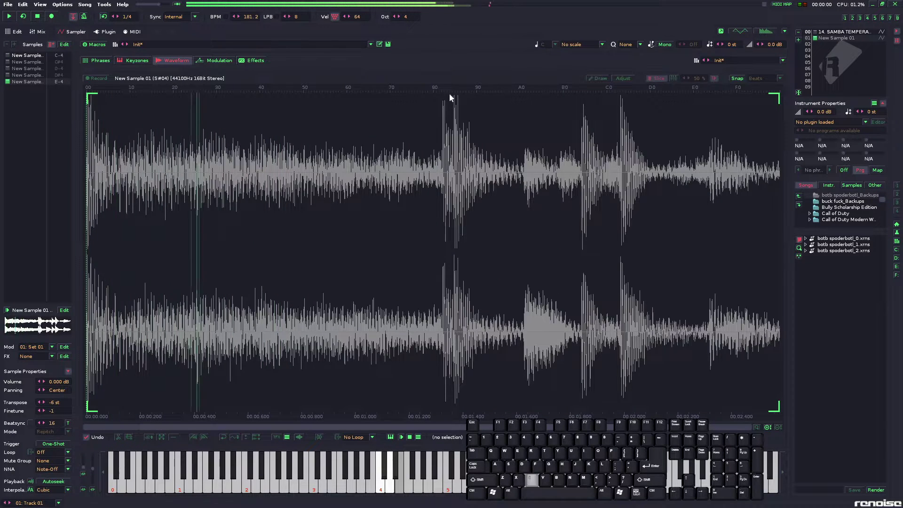
key(z)
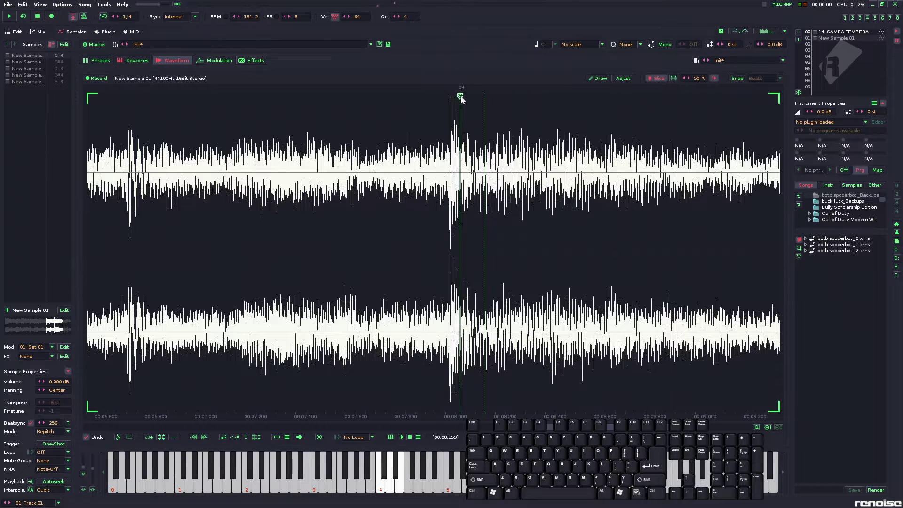
key(c)
key(z)
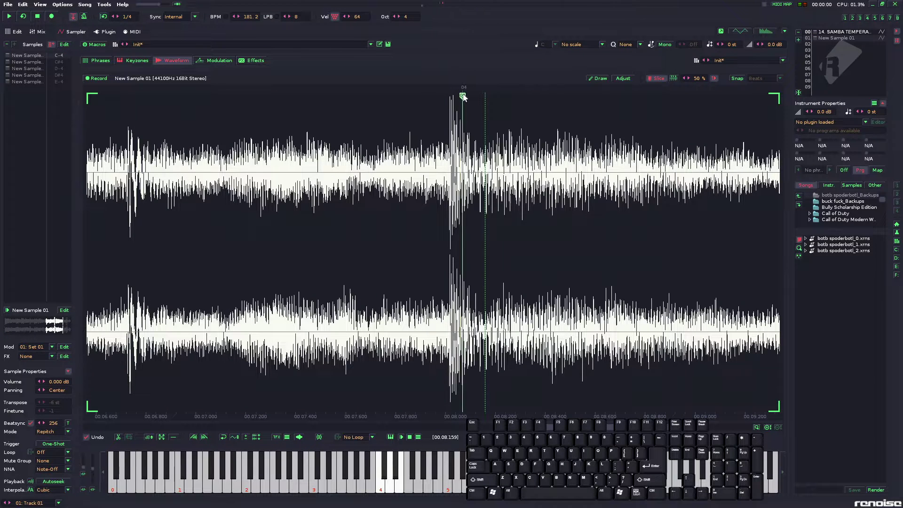
key(c)
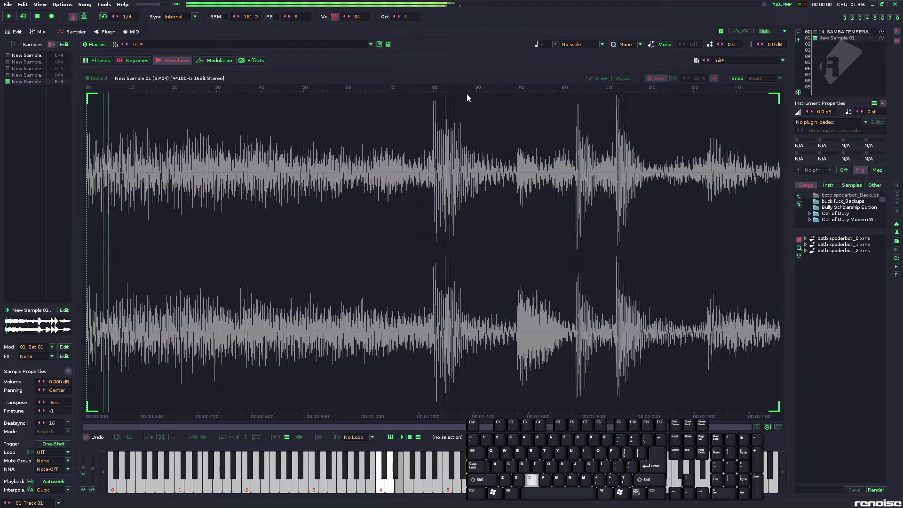
key(z)
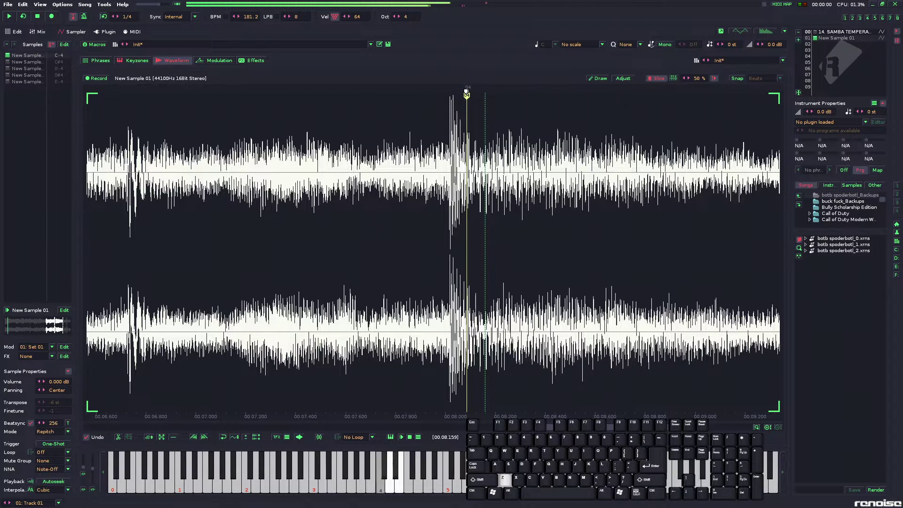
key(c)
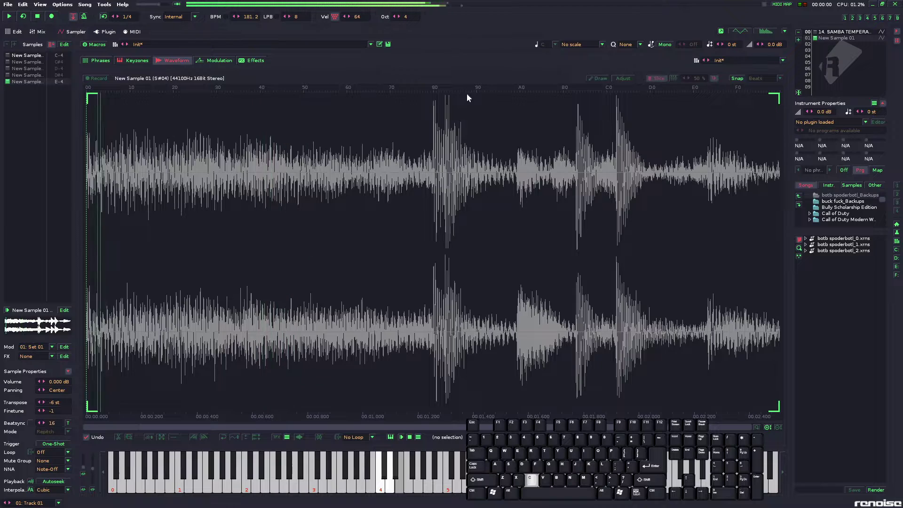
key(s)
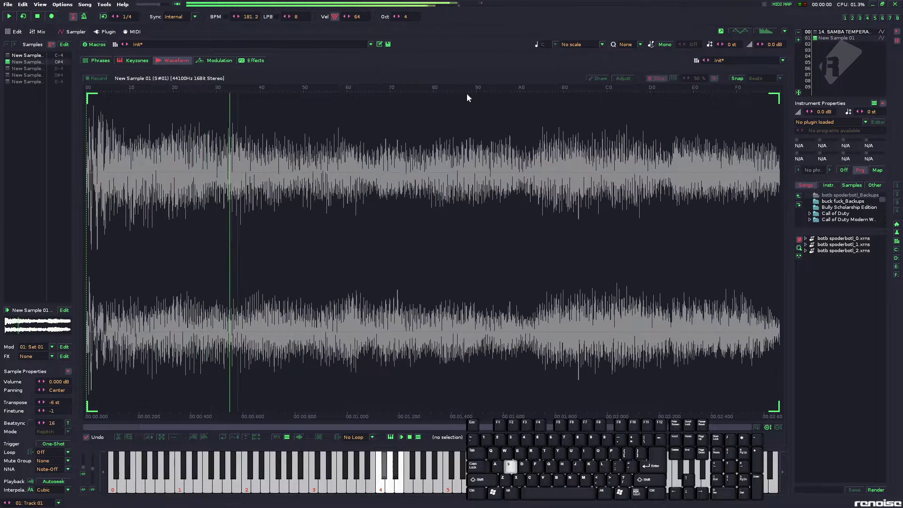
- Open the pattern editor, enable edit mode, enter a C-4 note on line 00 of Track 01, and play the pattern
click(14, 31)
key(Escape)
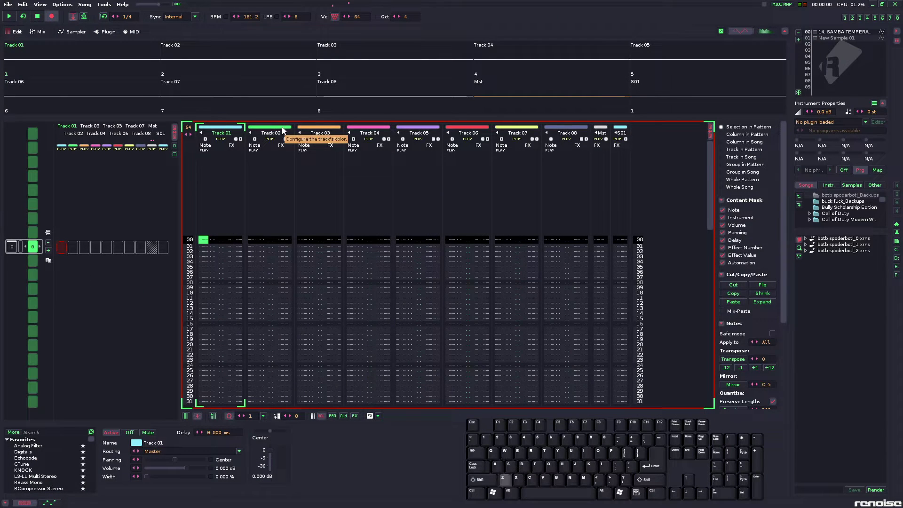
key(space)
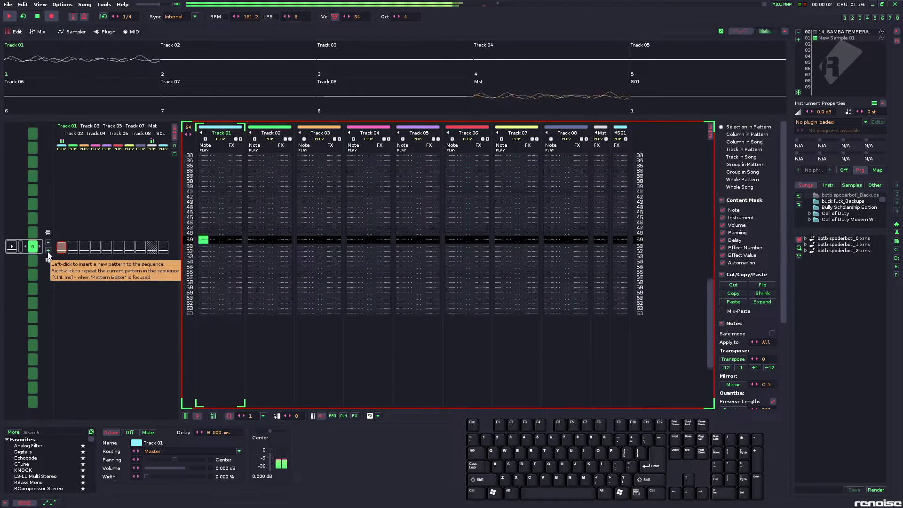
- Insert three more patterns in the sequence, fill their Track 01 blocks with the first pattern's note, and start playback
click(48, 254)
click(48, 255)
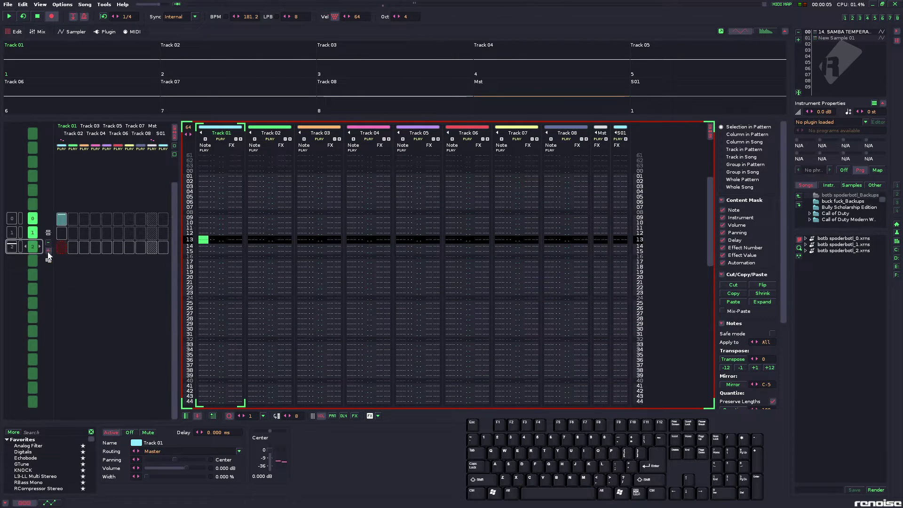
click(48, 252)
scroll(61, 248, up, 3)
drag(62, 253, 65, 294)
key(space)
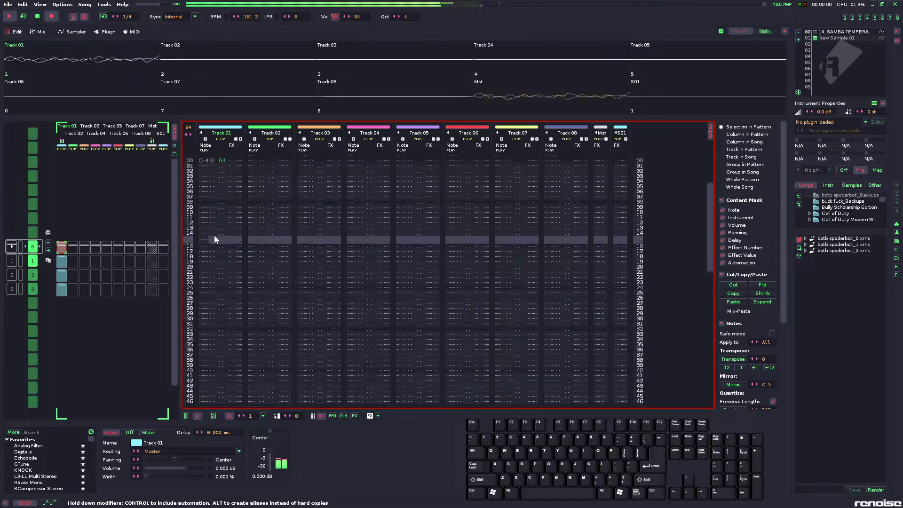
- Stop playback and add a C-4 note on line 32 of Track 01 in pattern 3
click(207, 244)
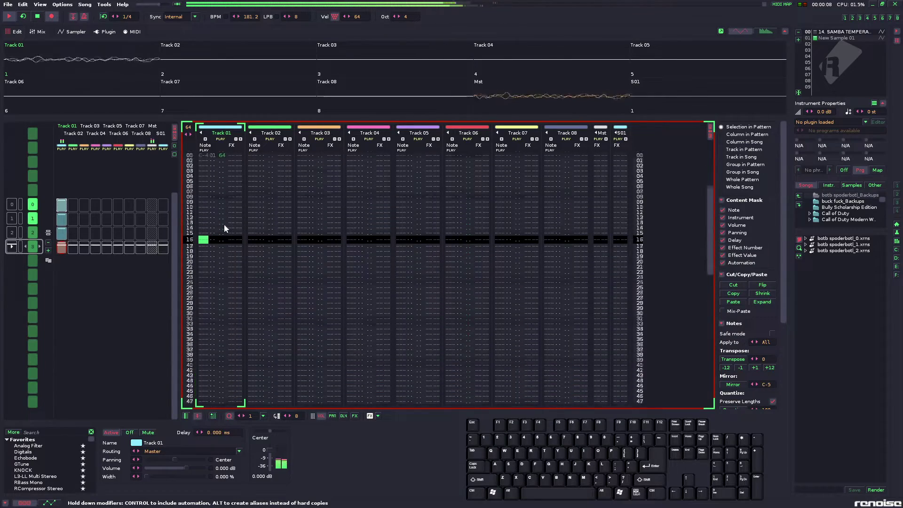
key(space)
key(Down)
key(z)
key(Down)
key(Down)
key(Down)
key(Down)
key(Down)
key(Down)
key(Down)
key(Down)
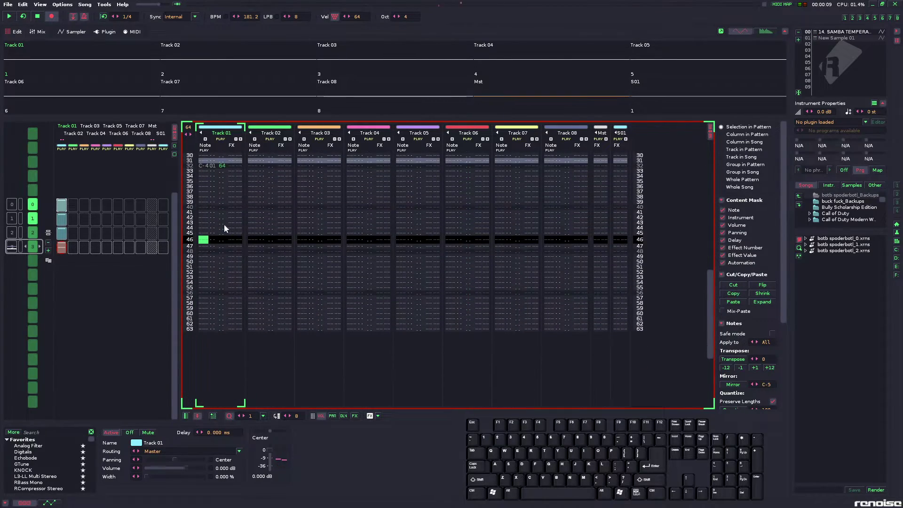
- Add C-4 notes on lines 48, 56 and 60 of pattern 3, with the edit step set to 4, and play it
key(z)
key(Down)
key(Up)
key(z)
key(ctrl+4)
key(Up)
key(Up)
key(Up)
key(z)
key(space)
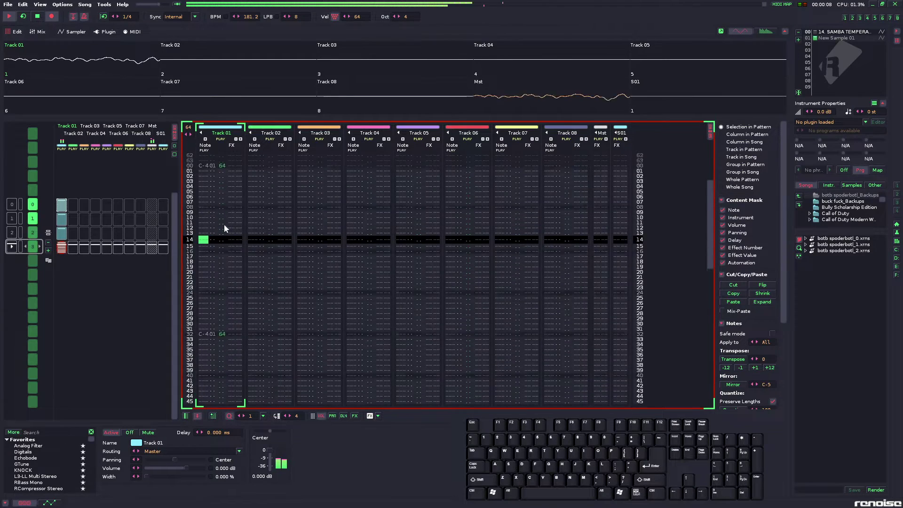
key(space)
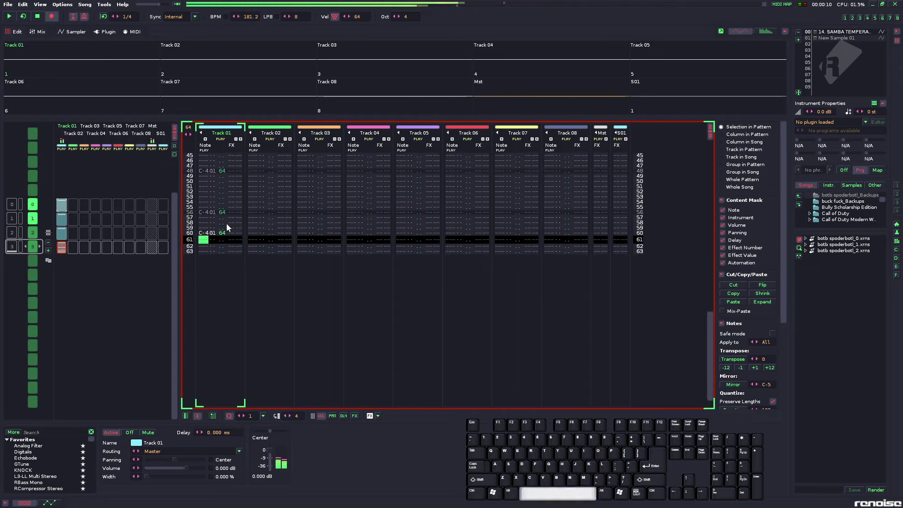
- Insert a fifth pattern at the end of the sequence and enter a C-4 note at its start in Track 01
click(48, 251)
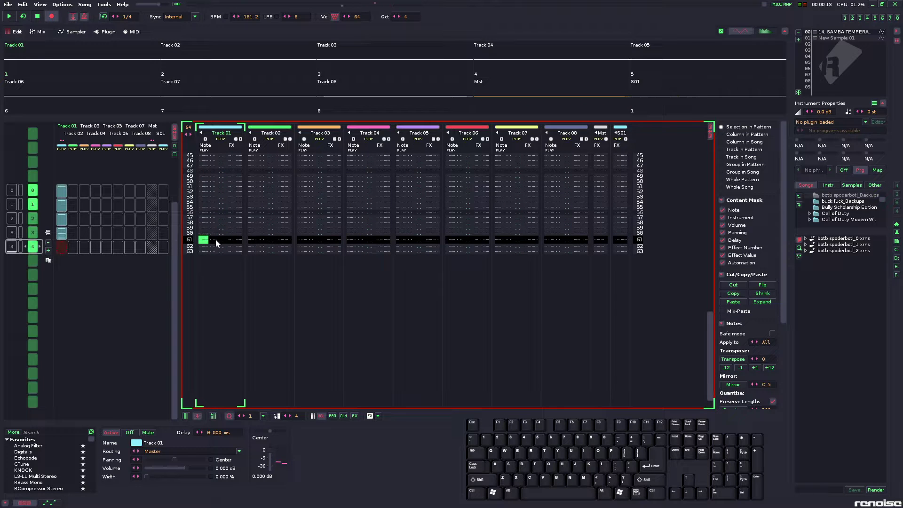
scroll(217, 243, down, 3)
key(z)
scroll(66, 250, up, 4)
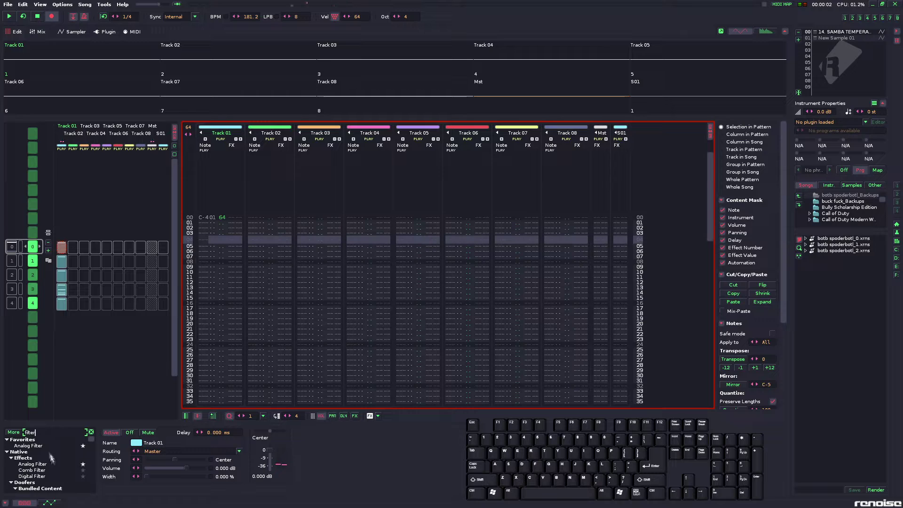
- Add an Analog Filter to Track 01 and set its cutoff to 2.07 kHz and resonance to 70.8 % during playback
double_click(46, 446)
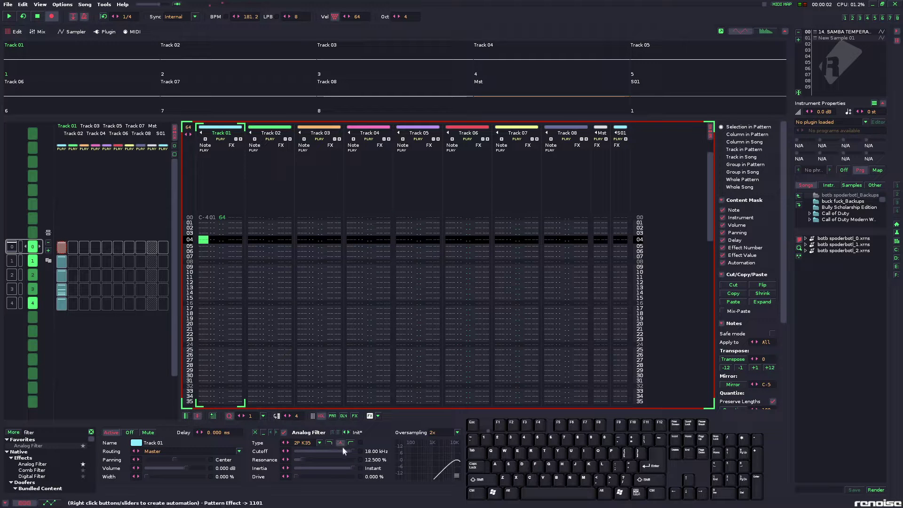
drag(339, 451, 317, 452)
key(space)
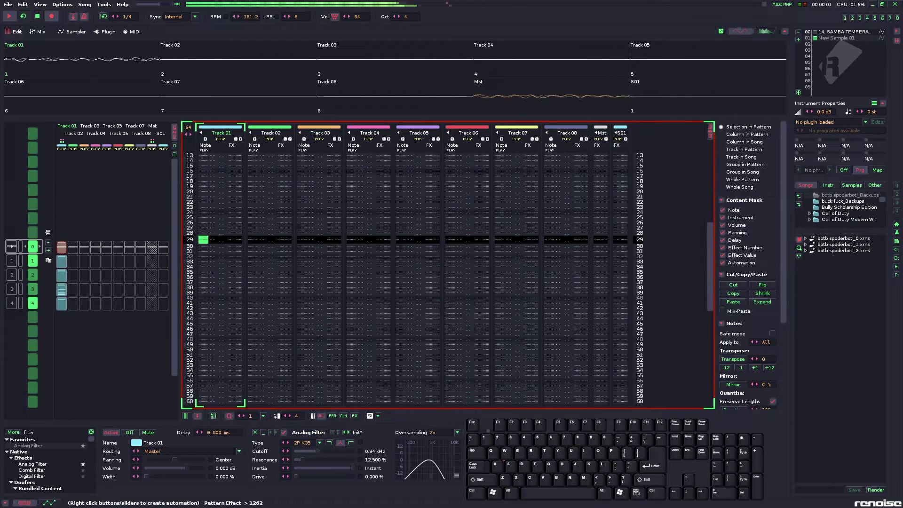
drag(318, 451, 335, 459)
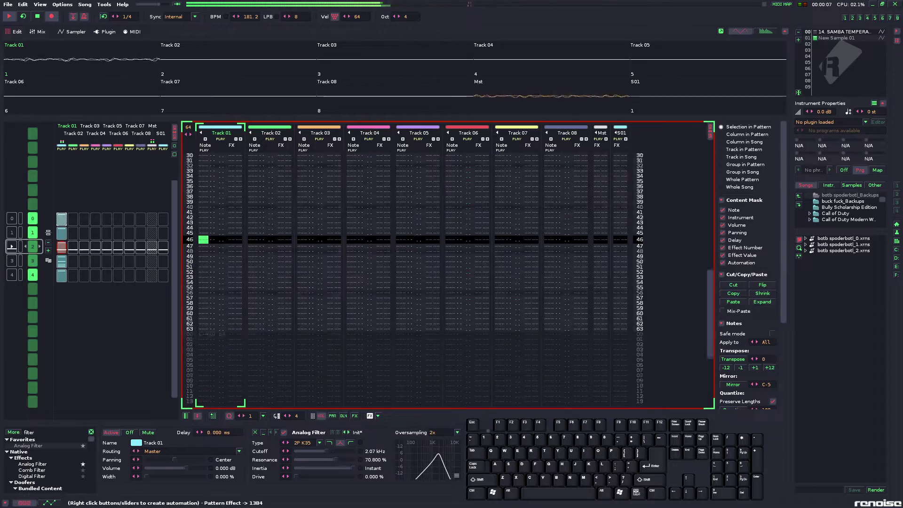
- Set the Analog Filter type to 4P Moog with 0 % resonance and audition different cutoff positions over the song
click(298, 445)
click(303, 428)
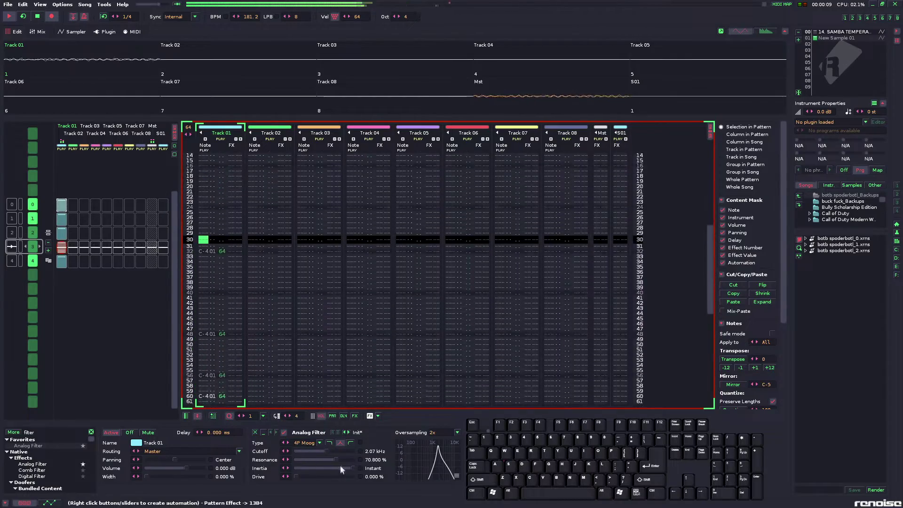
drag(336, 460, 330, 460)
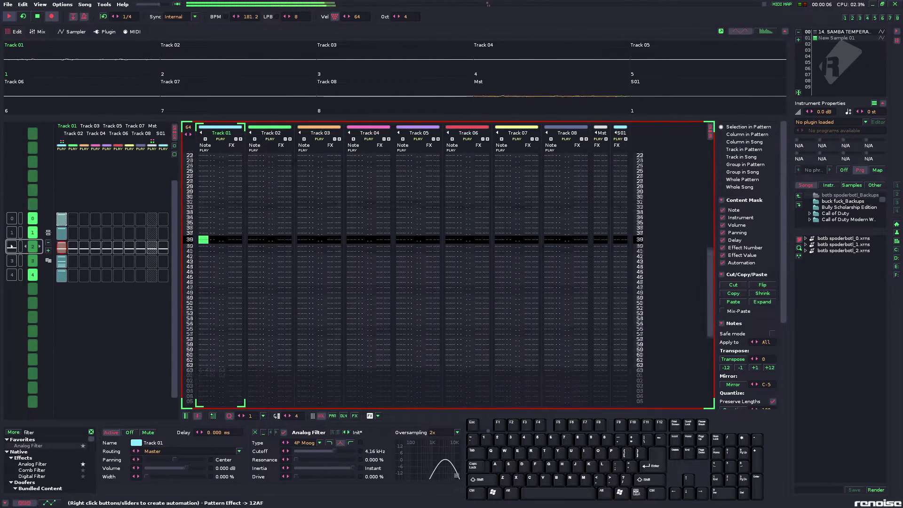
key(space)
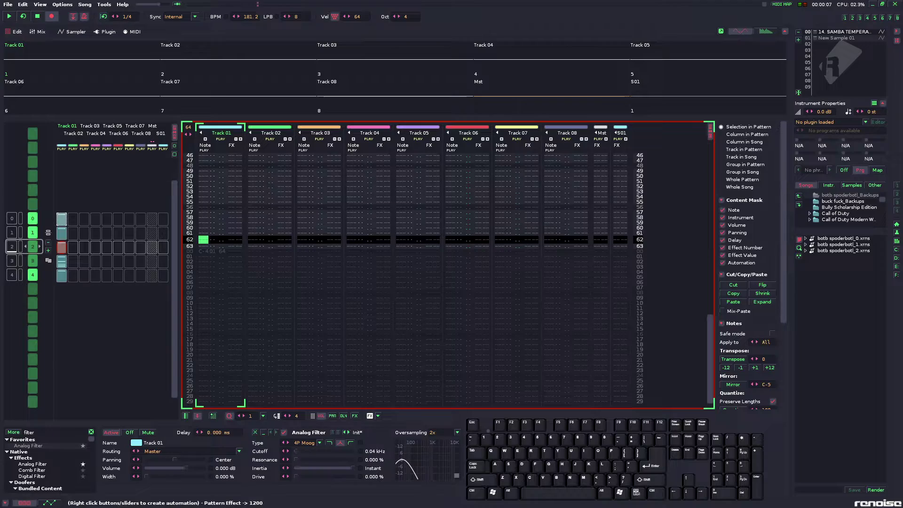
key(space)
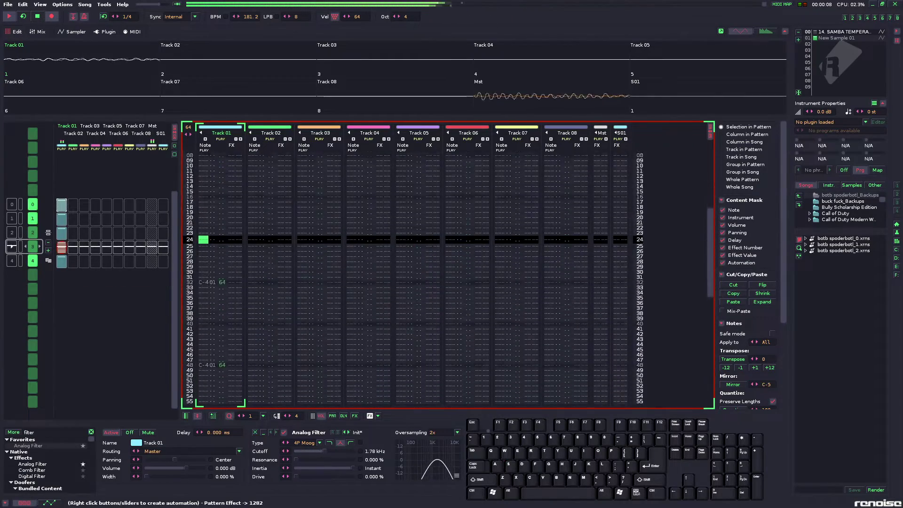
key(space)
- Record a rising cutoff sweep for Track 01's filter from pattern 0 through pattern 3, ending at about 4.76 kHz
scroll(76, 251, up, 3)
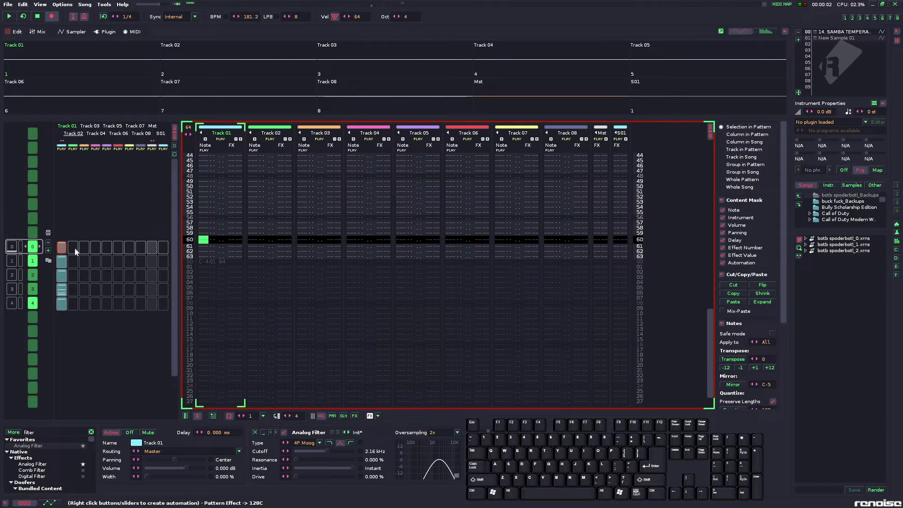
drag(295, 451, 335, 451)
key(space)
key(space)
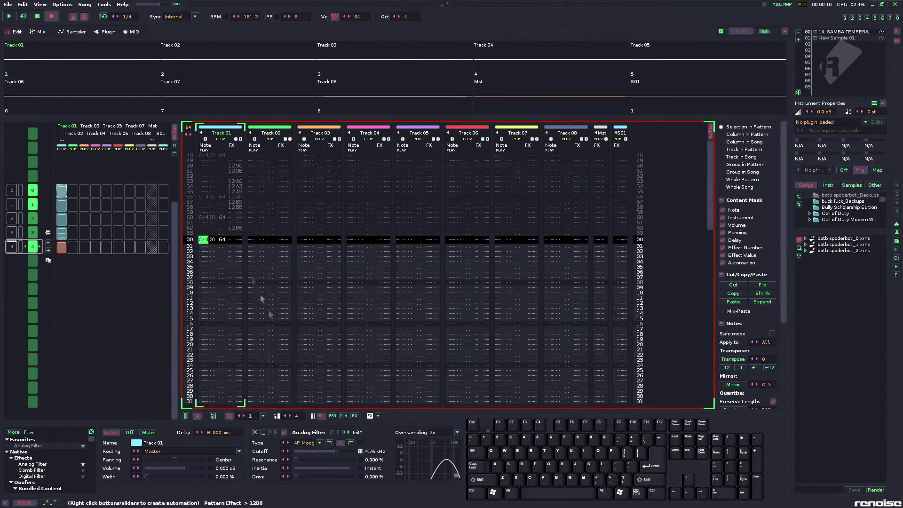
- Switch the Analog Filter off for pattern 4 and on at pattern 0's first line, add a second effect column to Track 01, and play
click(63, 195)
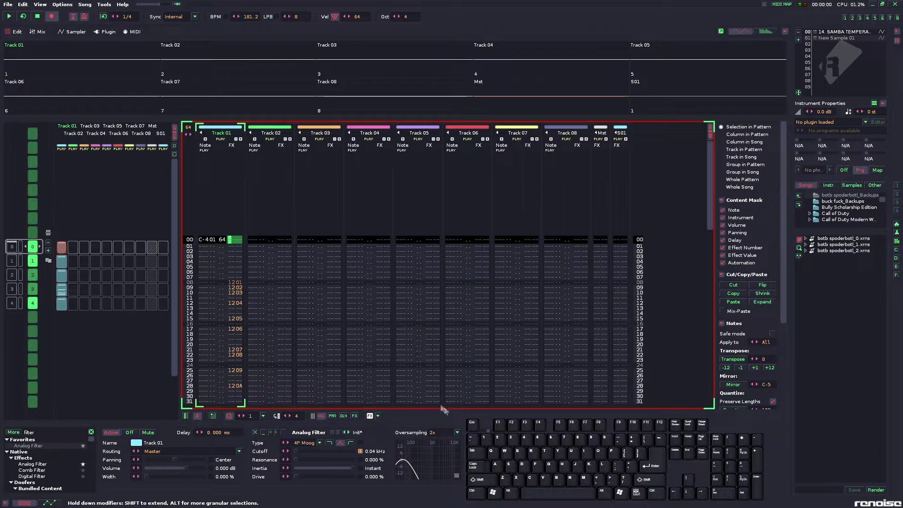
click(284, 432)
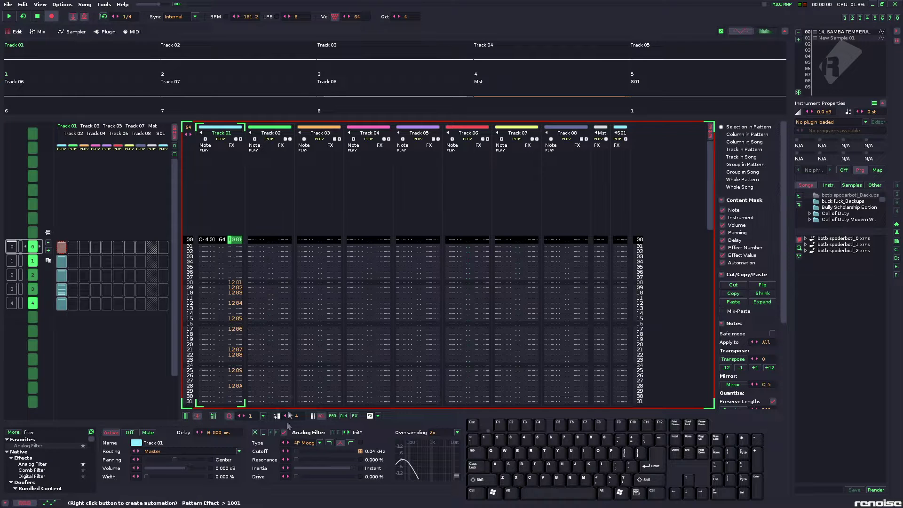
click(240, 139)
key(Right)
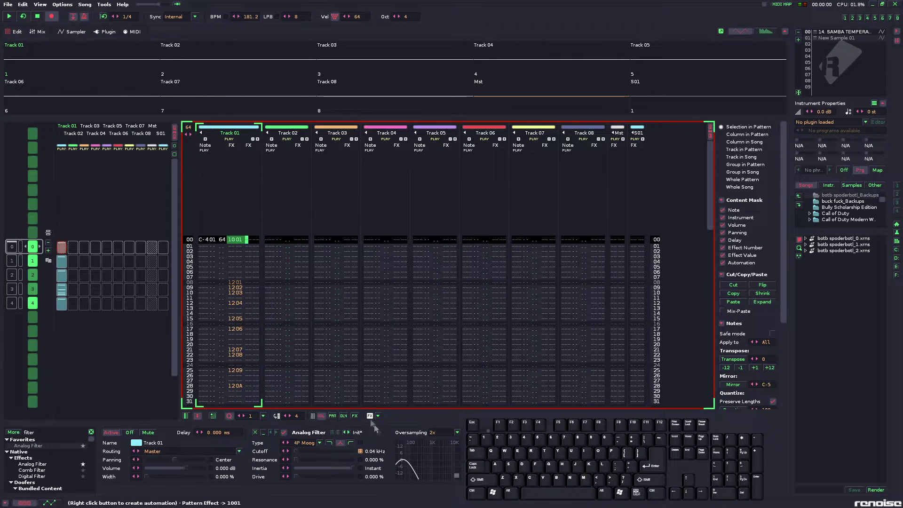
key(space)
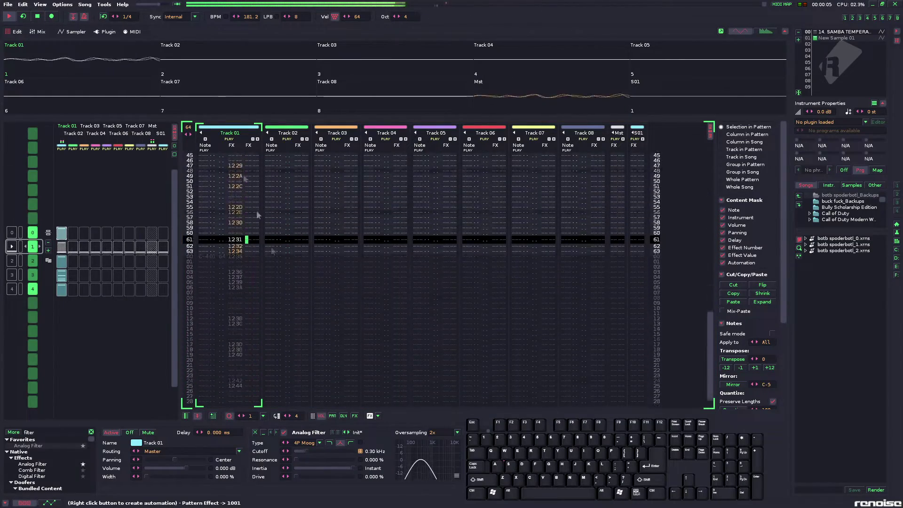
- Browse the sample folders to the mine folder and load fixed thinkbreak.xrni into instrument slot 02
click(853, 186)
drag(883, 213, 881, 184)
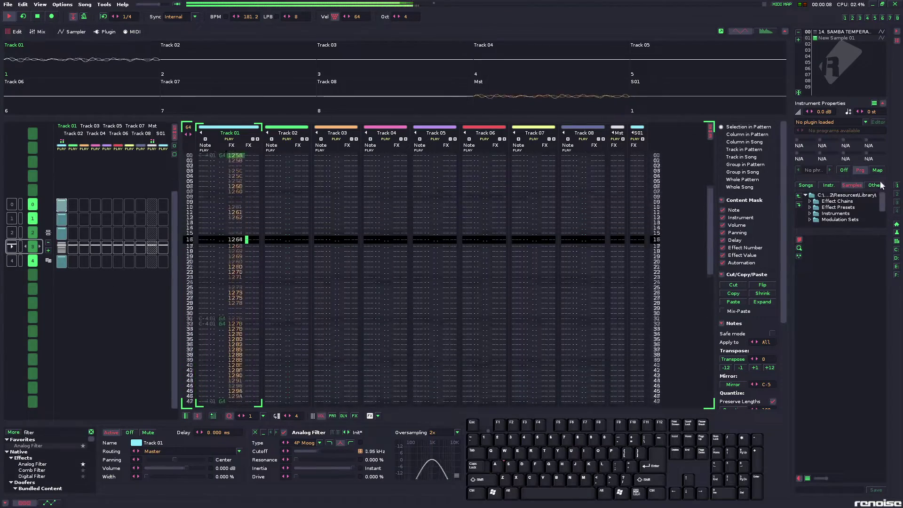
click(799, 196)
click(799, 196)
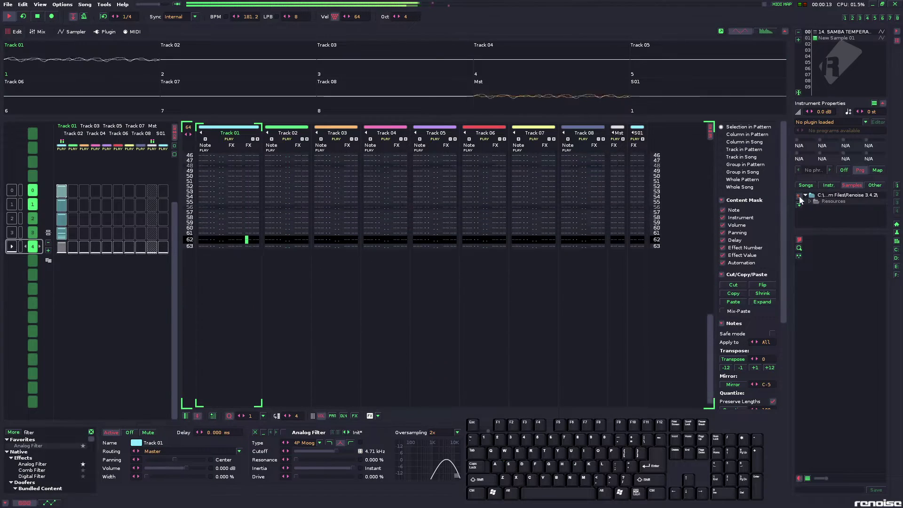
scroll(835, 202, up, 1)
click(835, 203)
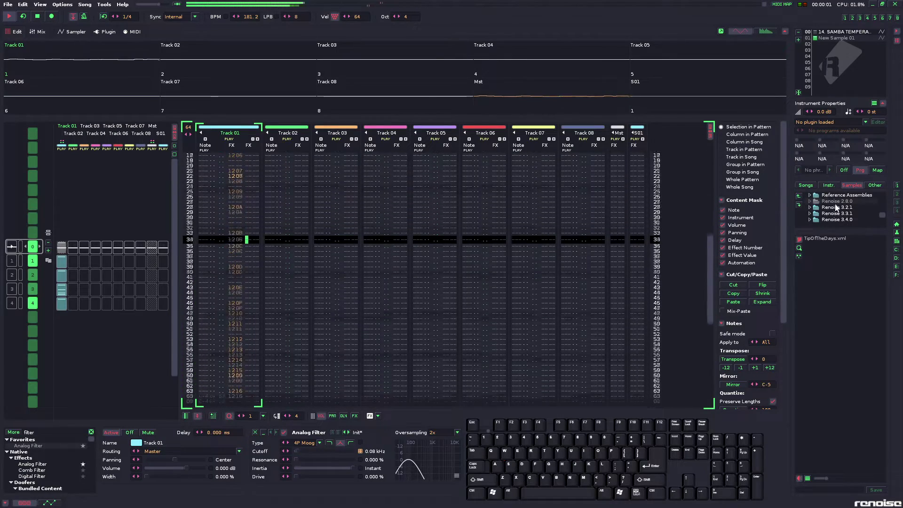
click(810, 201)
scroll(832, 217, down, 3)
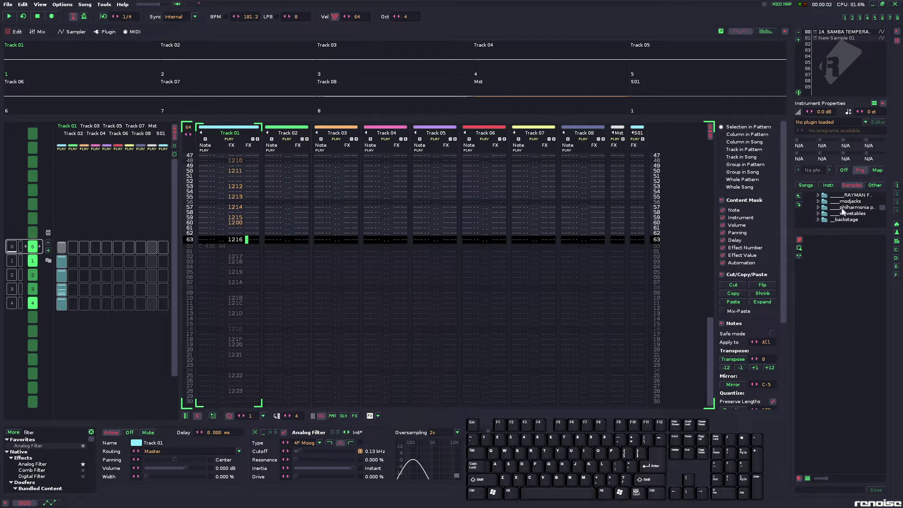
click(846, 220)
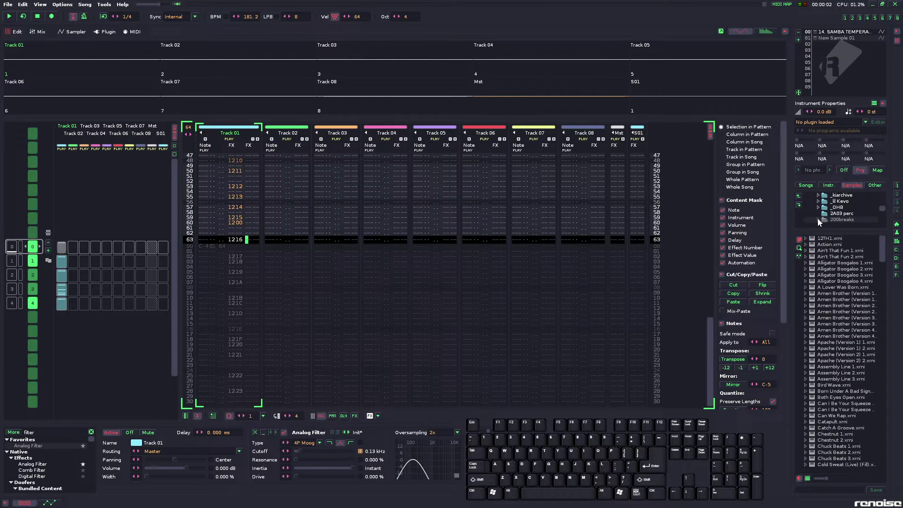
scroll(822, 347, down, 2)
drag(888, 257, 897, 213)
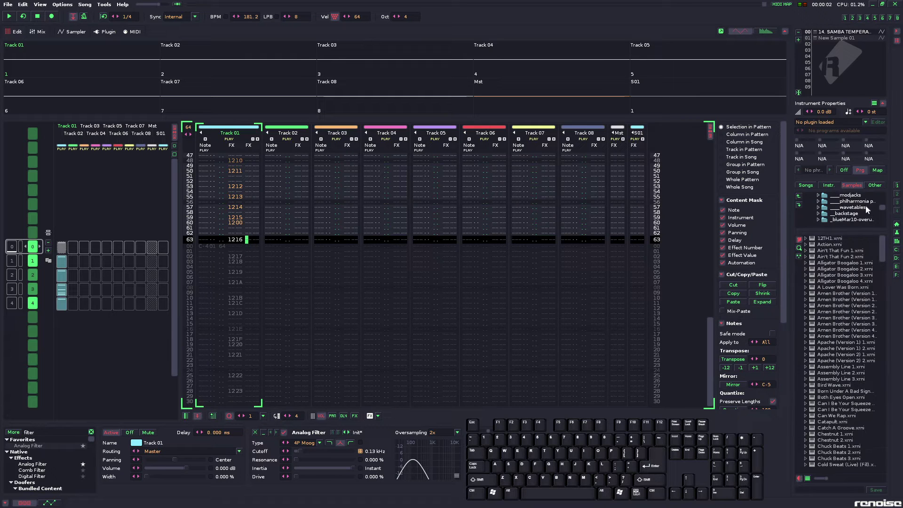
click(844, 202)
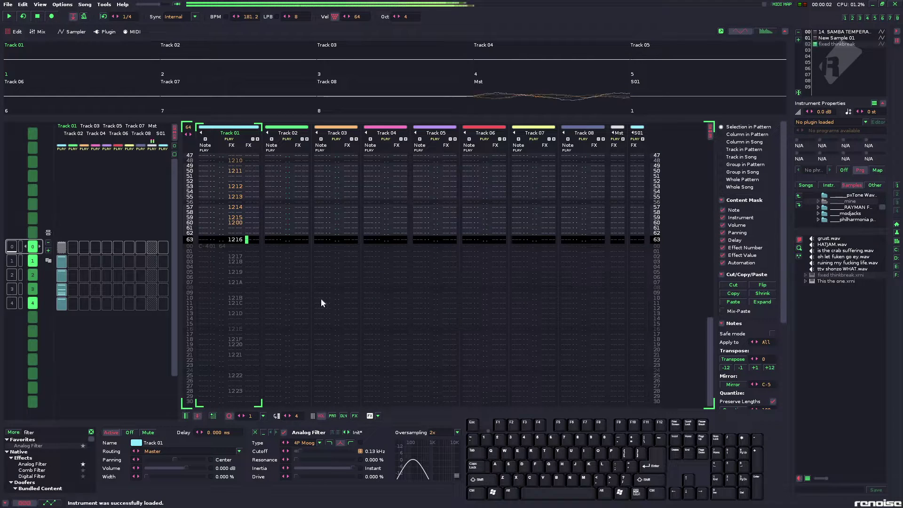
- With an edit step of 2, enter rising notes from C#4 to E-5 on lines 0 to 30 of Track 02 in pattern 0 and play them
click(265, 241)
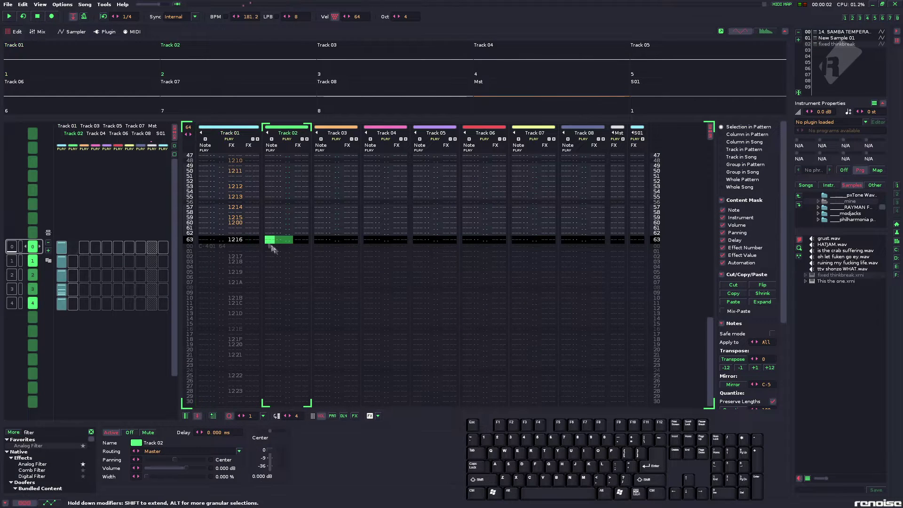
key(Home)
key(s)
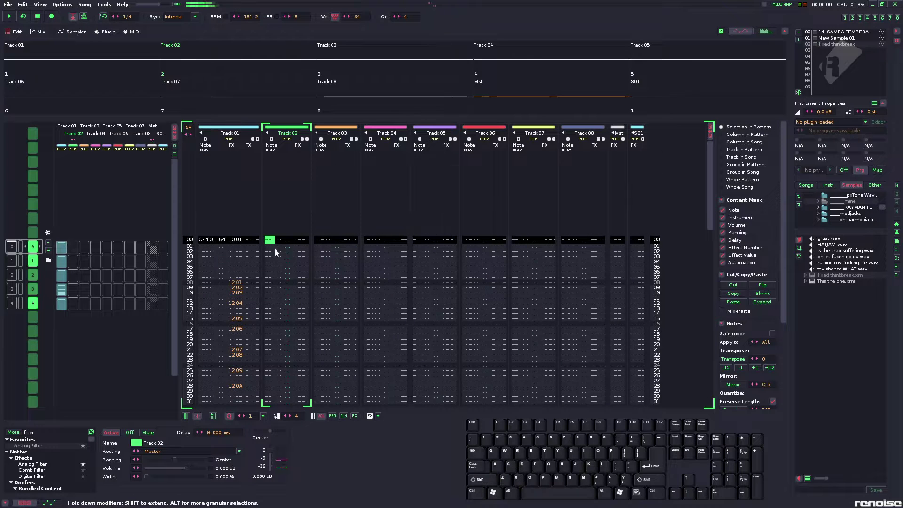
key(Escape)
key(s)
key(x)
key(d)
key(d)
key(c)
key(g)
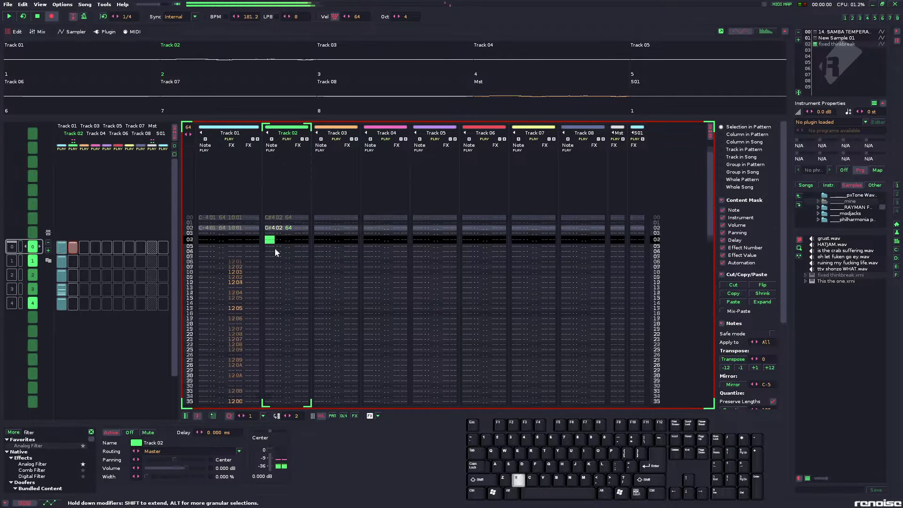
key(b)
key(h)
key(n)
key(j)
key(m)
key(comma)
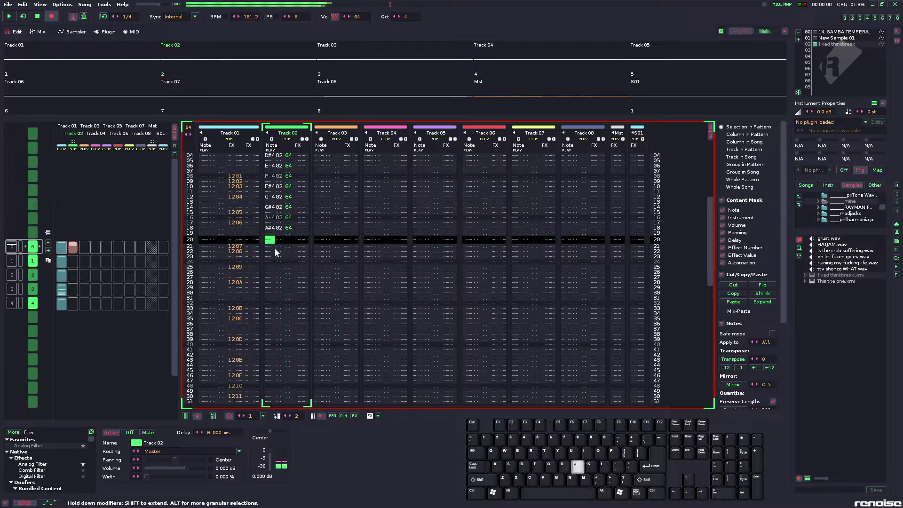
key(l)
key(period)
key(semicolon)
key(slash)
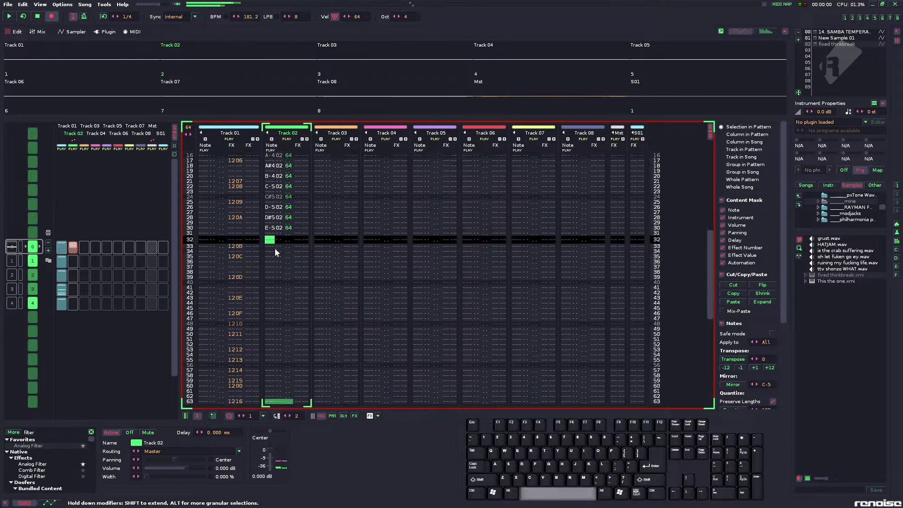
key(space)
key(space)
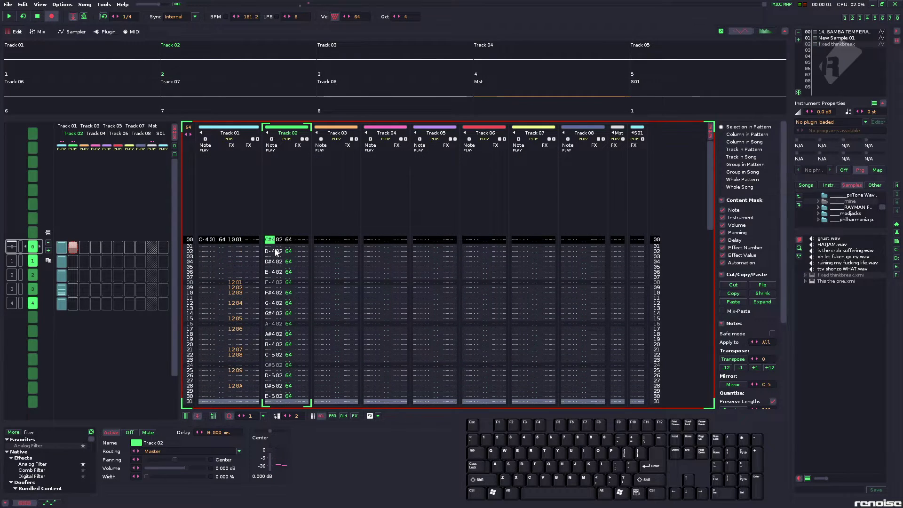
- Set the transpose of all the fixed thinkbreak instrument's slices to 5 st and play pattern 0
click(65, 32)
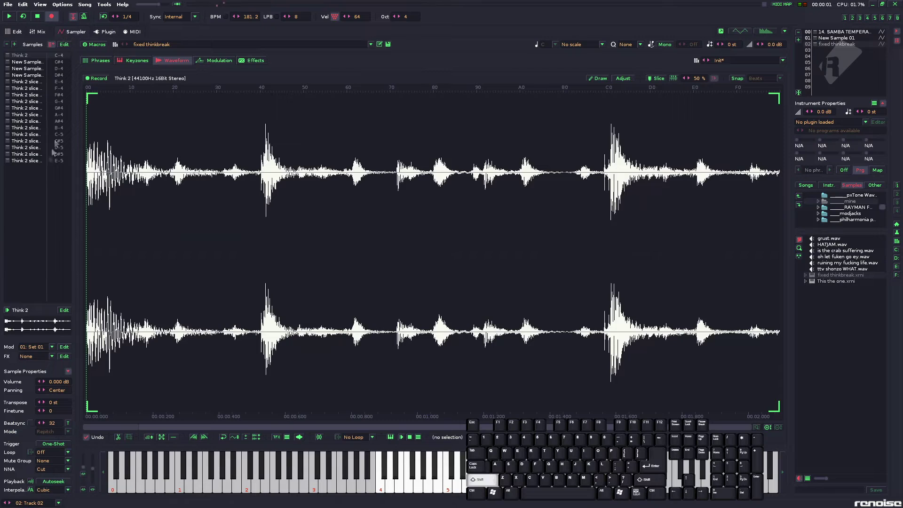
shift+click(45, 161)
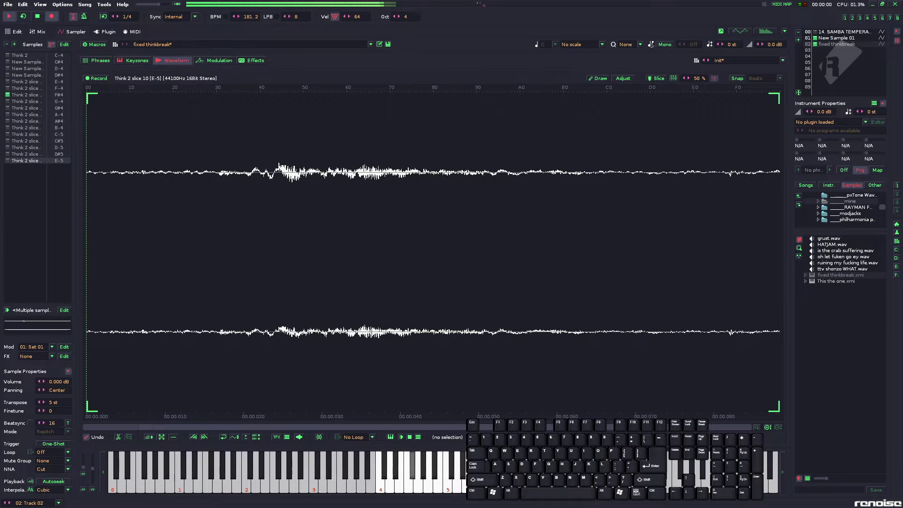
click(15, 32)
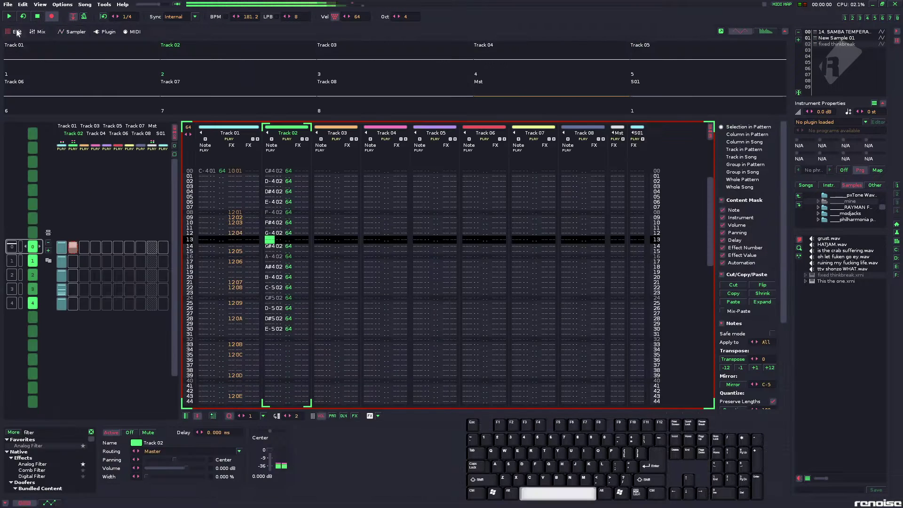
key(space)
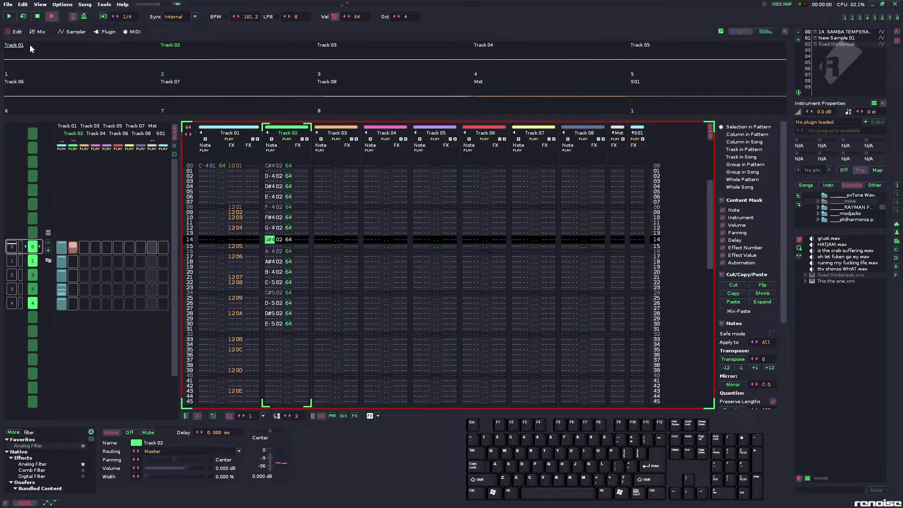
- Try replacing the Track 02 notes on lines 16 to 22 with G-4, G#4, F-4 and G#4
key(Down)
key(Down)
key(v)
key(Up)
key(Up)
key(b)
key(h)
key(v)
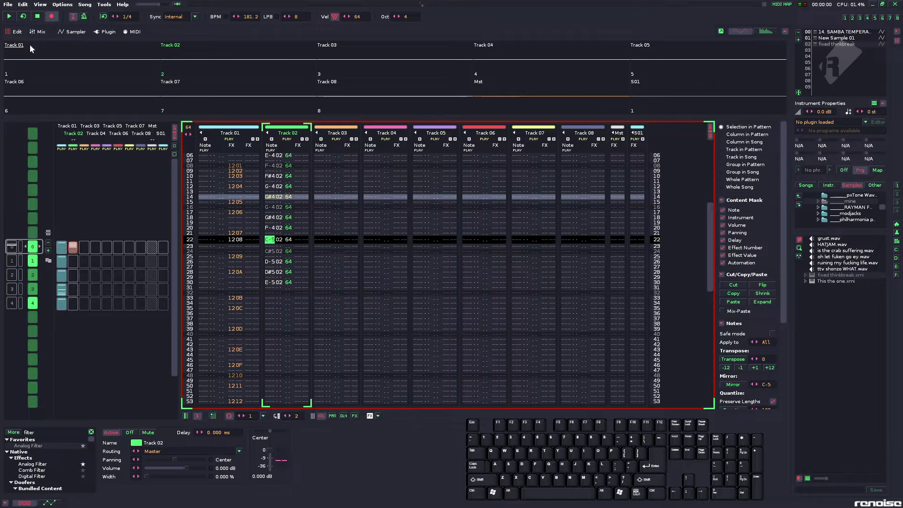
key(h)
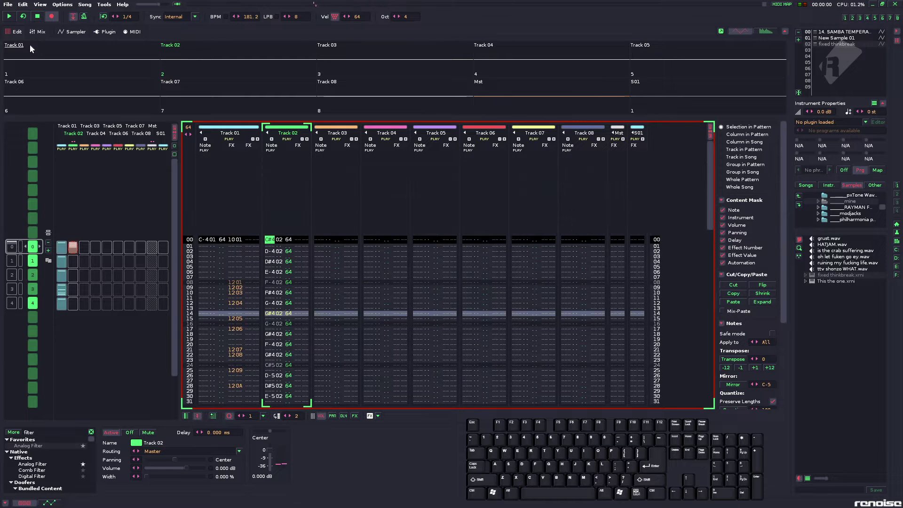
- Re-enter Track 02 from line 2 with notes rising from D-4 to A#4, followed by F-4 and F#4 on lines 20 and 22
key(x)
key(d)
key(c)
key(v)
key(g)
key(b)
key(h)
key(n)
key(j)
key(v)
key(g)
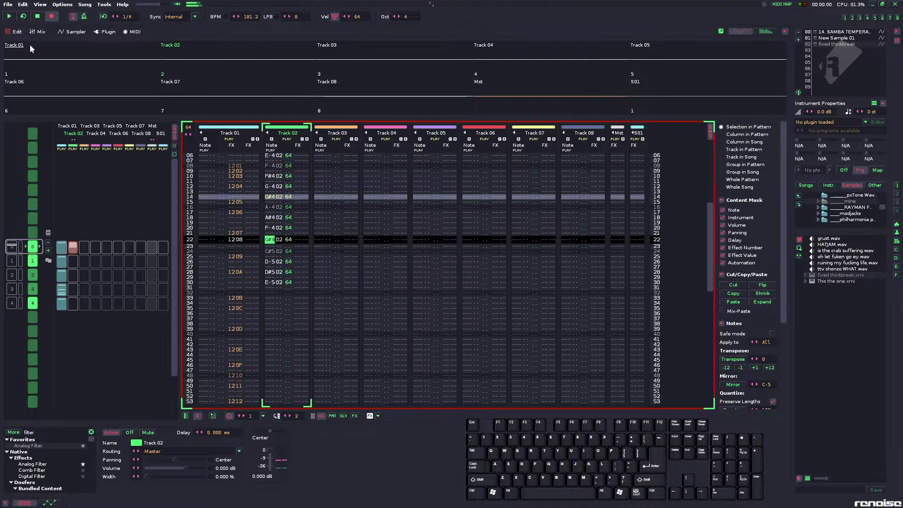
- Continue the repeating F-4 to A#4 climb on every second line of Track 02 from line 24 to line 62 and play the pattern
key(2)
key(b)
key(h)
key(n)
key(j)
key(v)
key(g)
key(b)
key(h)
key(n)
key(j)
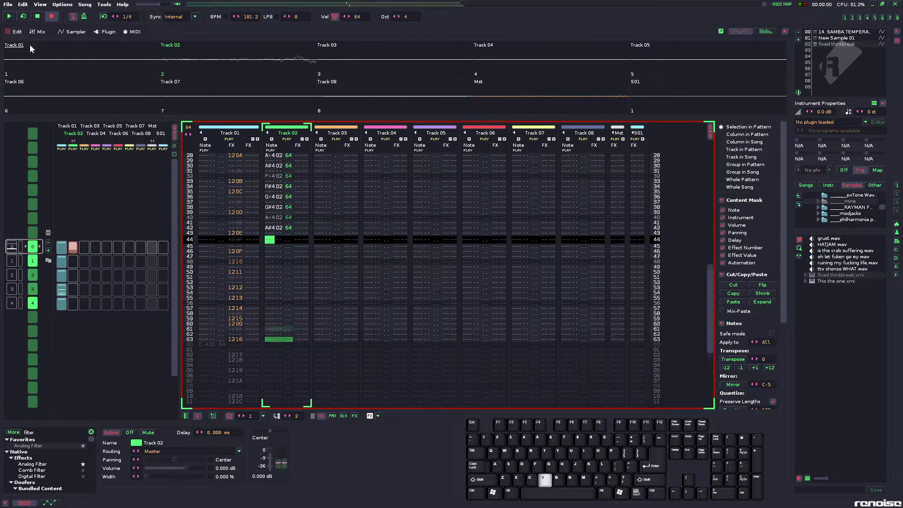
key(v)
key(g)
key(b)
key(h)
key(n)
key(j)
key(v)
key(g)
key(b)
key(h)
key(space)
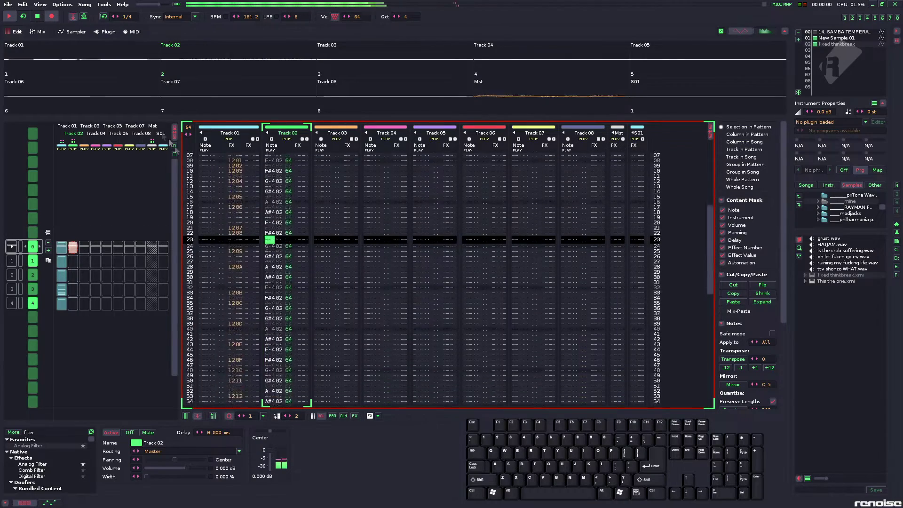
- Copy Track 02's pattern 0 notes into patterns 1 to 3 and add an Analog Filter to Track 02
key(space)
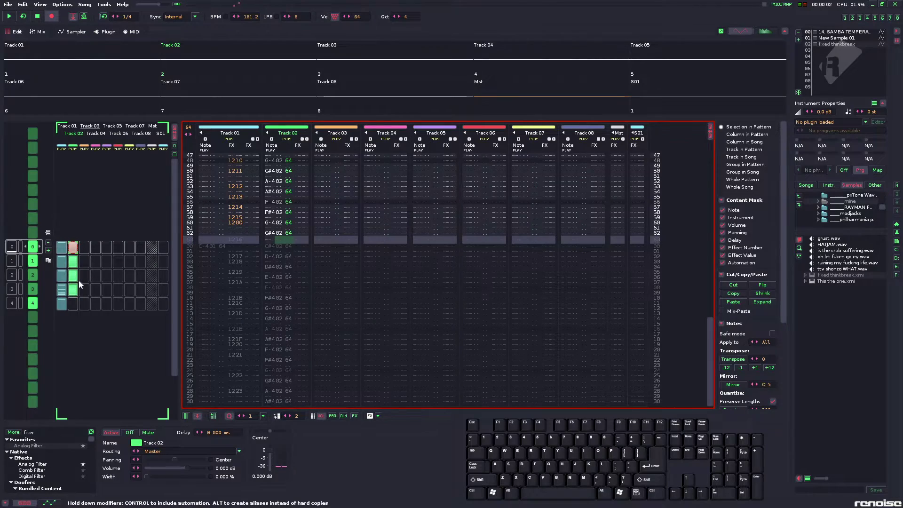
key(space)
double_click(46, 445)
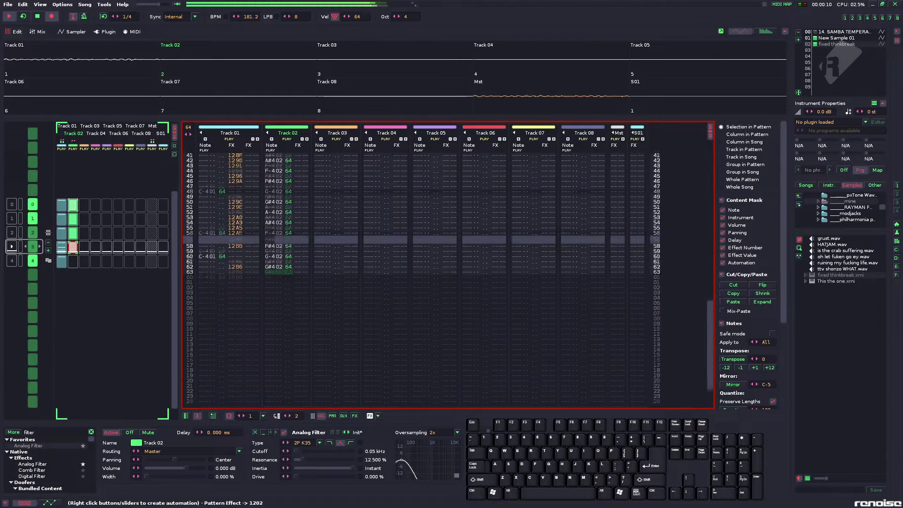
key(space)
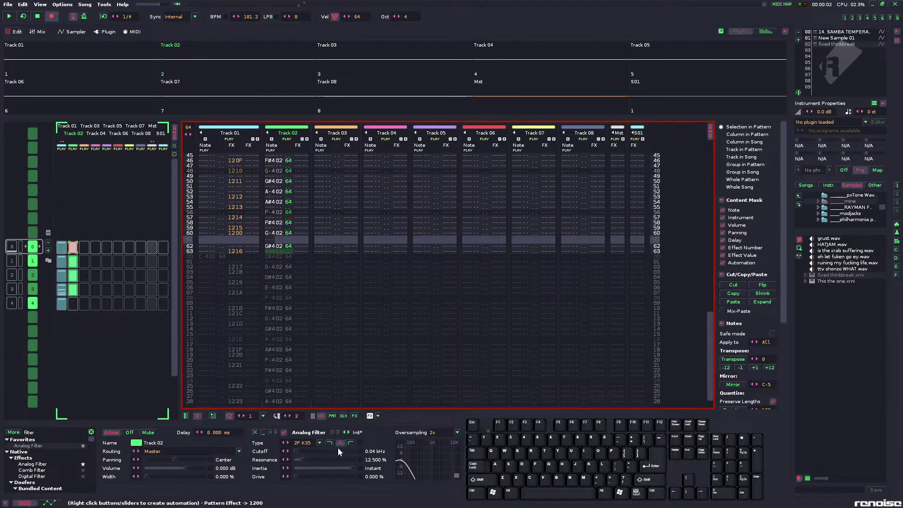
- Automate the cutoff of Track 02's Analog Filter with a line falling gradually across patterns 0 to 3 and play it
scroll(448, 266, up, 12)
click(360, 451)
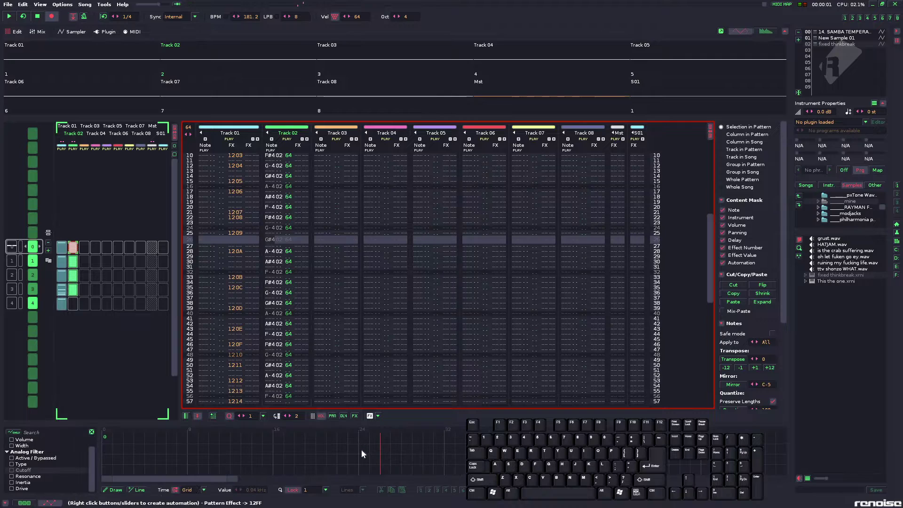
click(102, 433)
scroll(94, 265, down, 3)
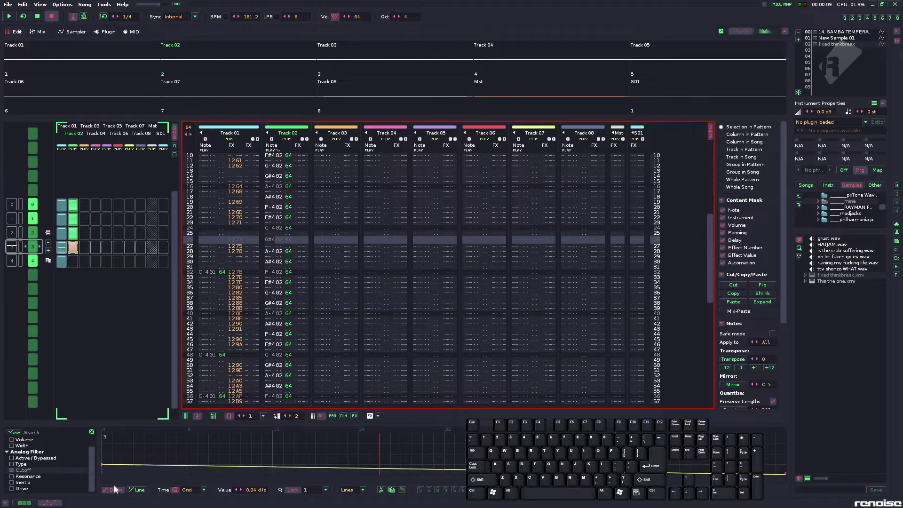
scroll(82, 221, up, 3)
key(space)
click(24, 503)
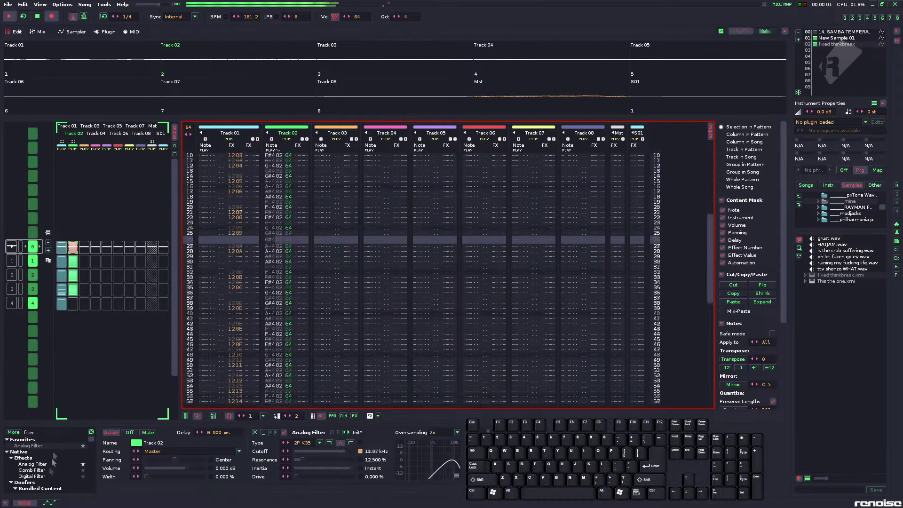
key(space)
- Enter effect 1001 on line 00 of Track 02 in pattern 0 and add a second effect column to the track
key(Home)
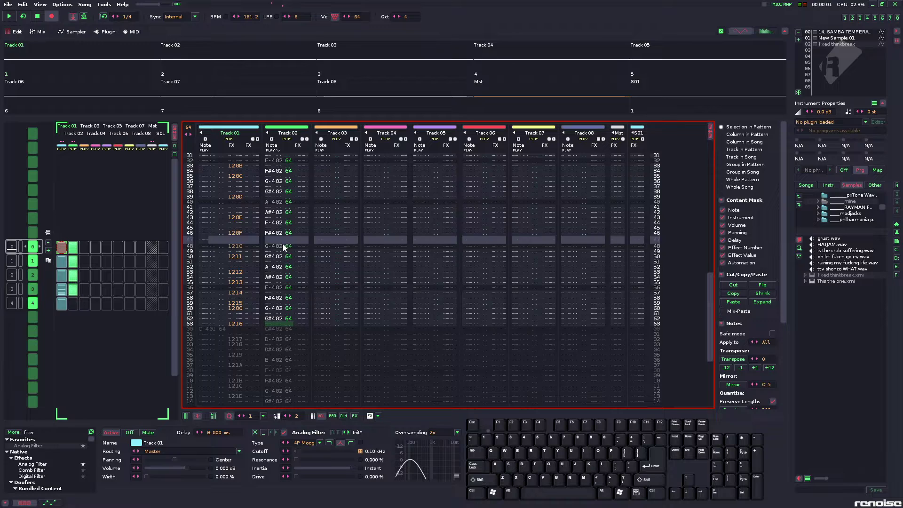
drag(282, 238, 281, 232)
click(281, 233)
key(Home)
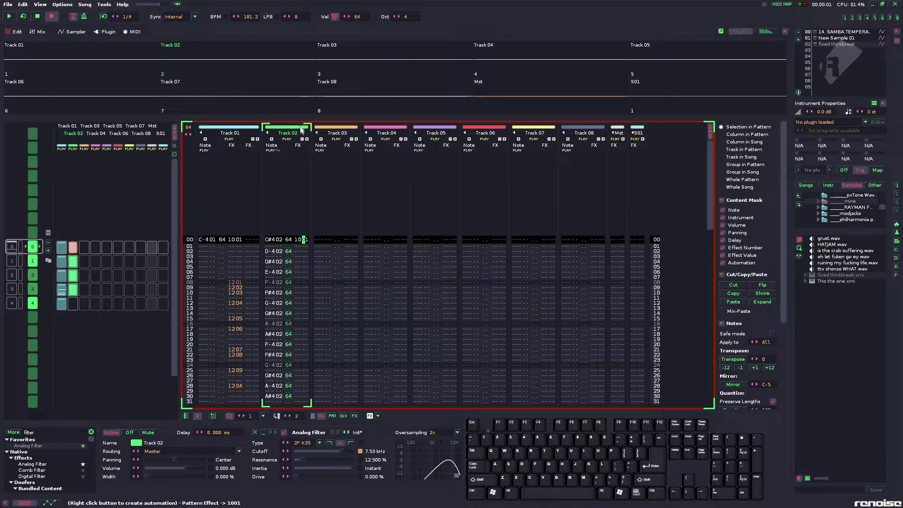
click(273, 140)
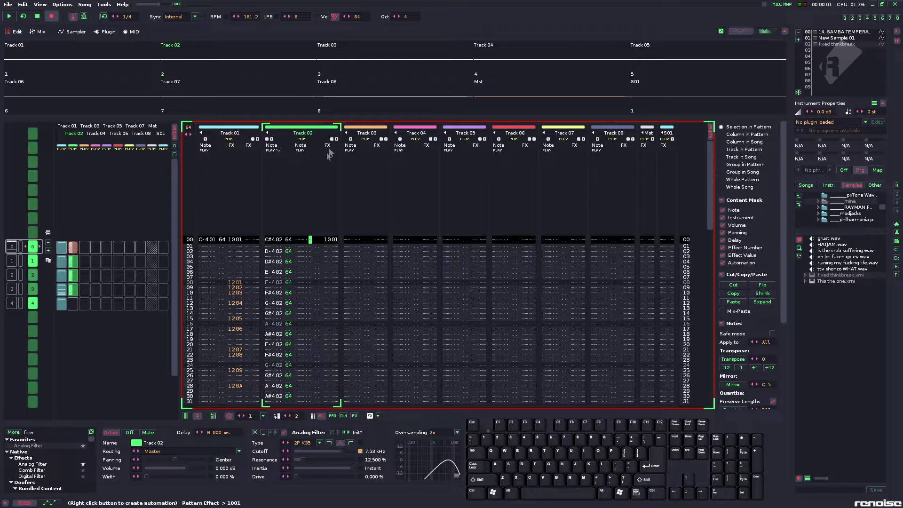
key(ctrl+z)
click(307, 140)
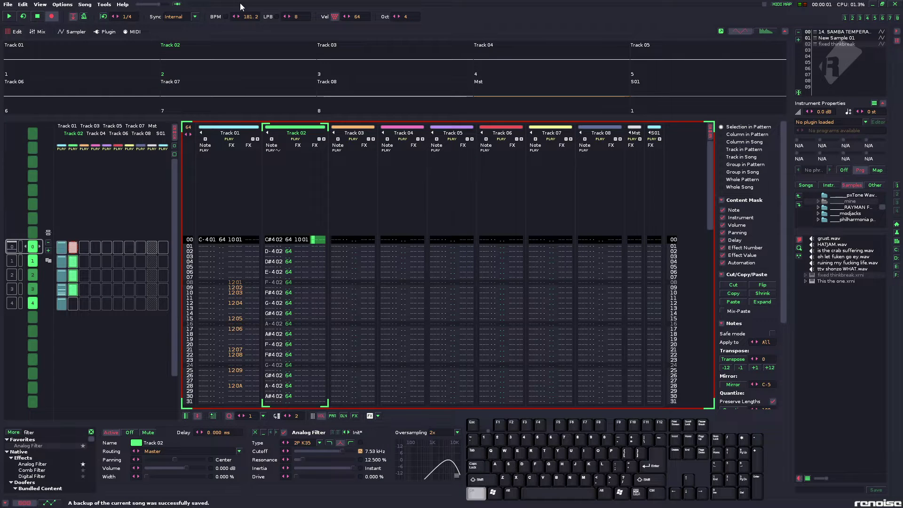
- Save the song in Documents under the file name looptube
key(ctrl+shift+s)
text(looptube)
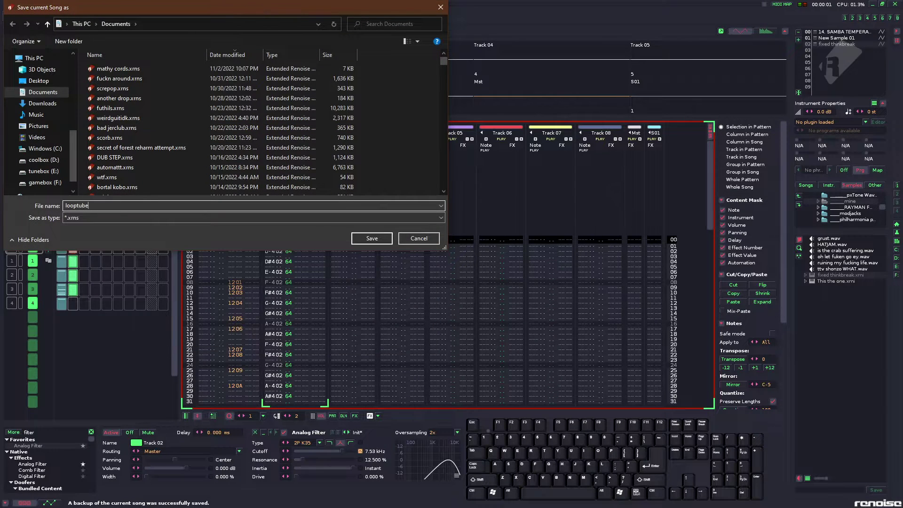
key(Return)
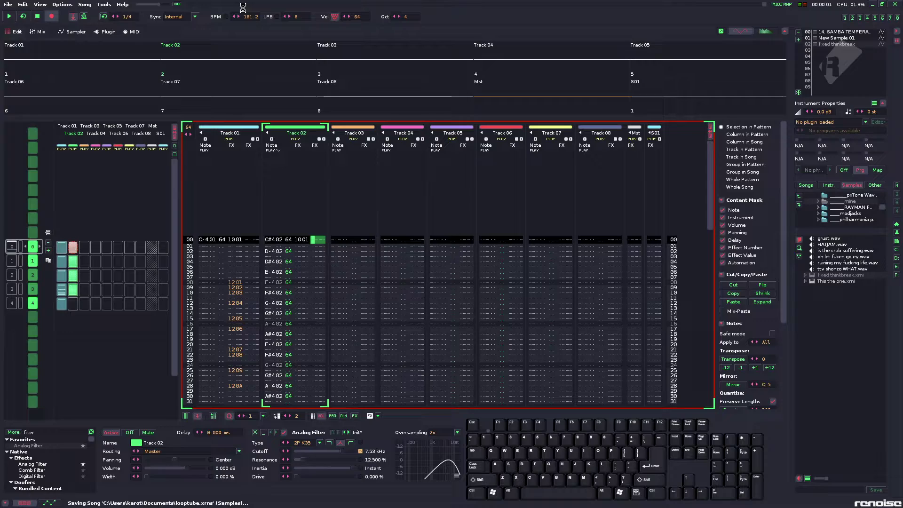
- Set the Track 02 Analog Filter's resonance to 0% and enter effect 1000 on line 00 of Track 02 in pattern 4
key(space)
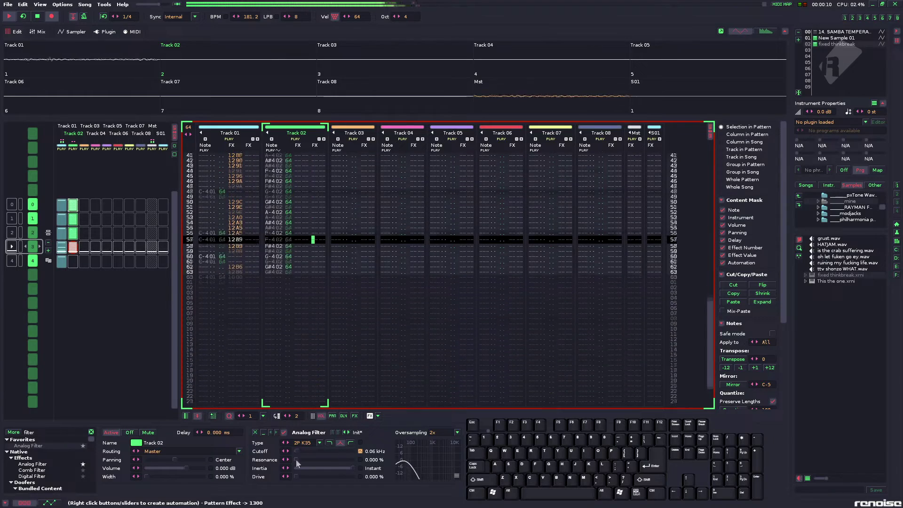
key(space)
click(273, 242)
scroll(273, 241, down, 3)
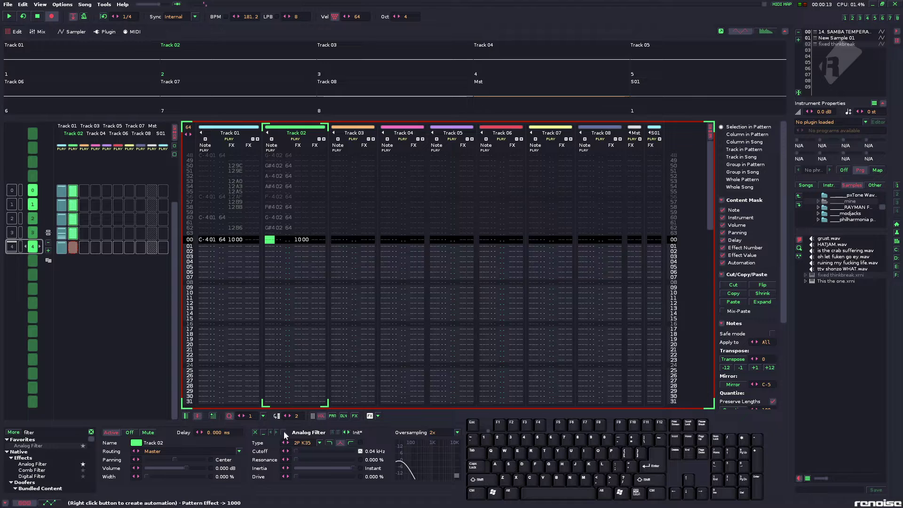
- Raise the end point of Track 02's cutoff automation in pattern 3 to 2.48 kHz and play the result
key(Up)
click(49, 503)
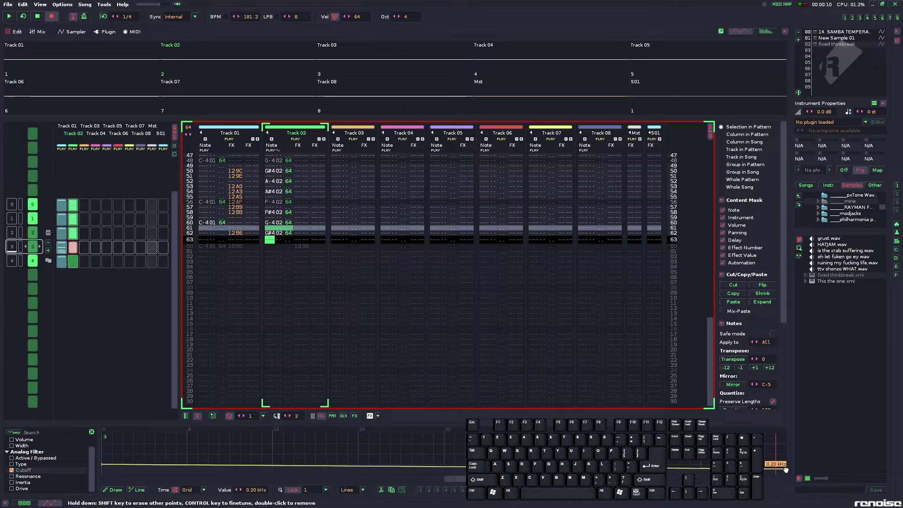
key(space)
drag(786, 470, 786, 452)
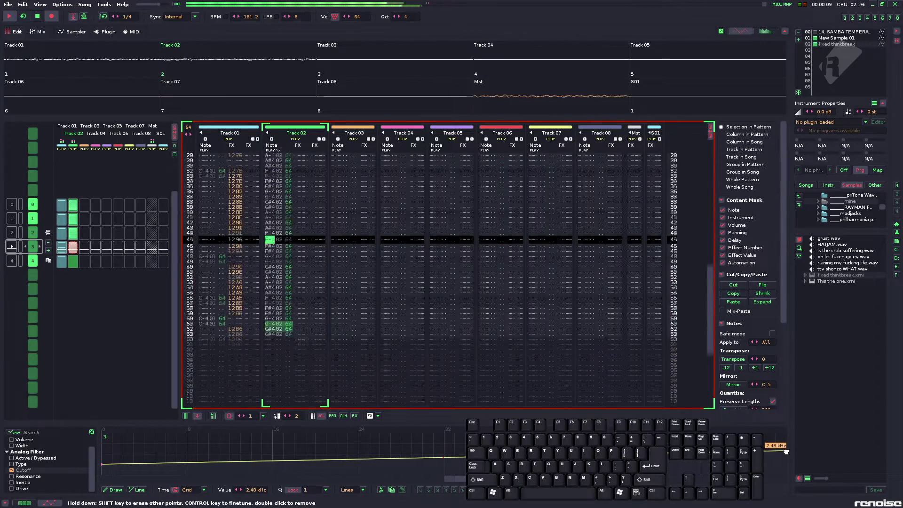
key(space)
key(space)
click(275, 252)
scroll(275, 252, up, 3)
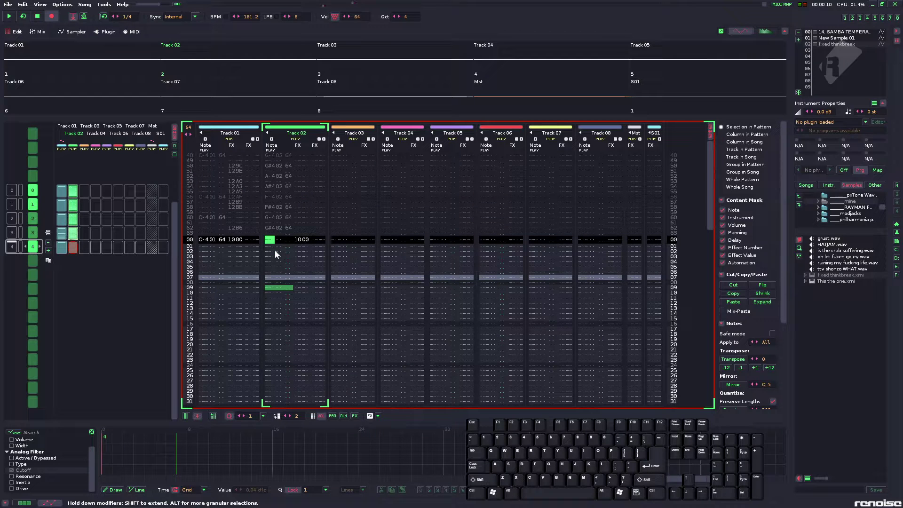
- Add three empty patterns, 5 to 7, after pattern 4
click(47, 251)
click(47, 251)
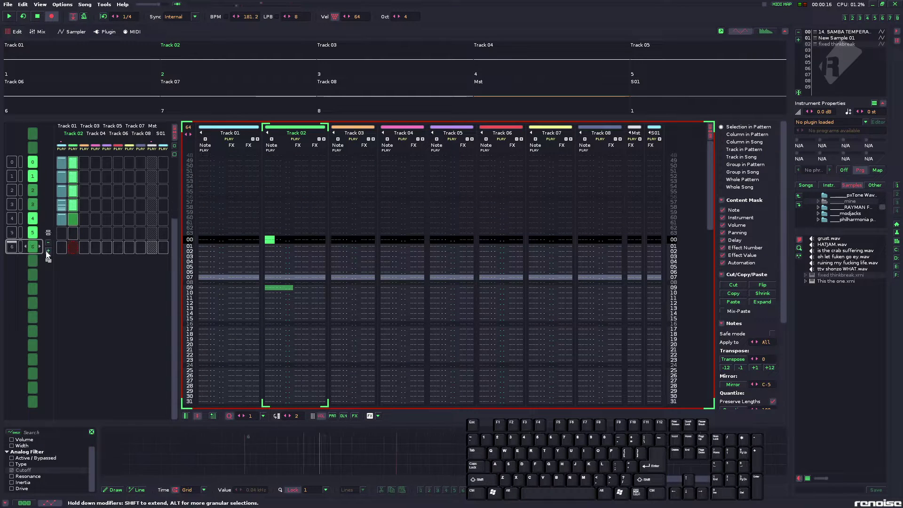
click(73, 205)
- In Track 02 of pattern 4, enter notes climbing from C#4 to A#4 on every second line, repeating F-4 to A#4 from line 20 to line 30
click(270, 240)
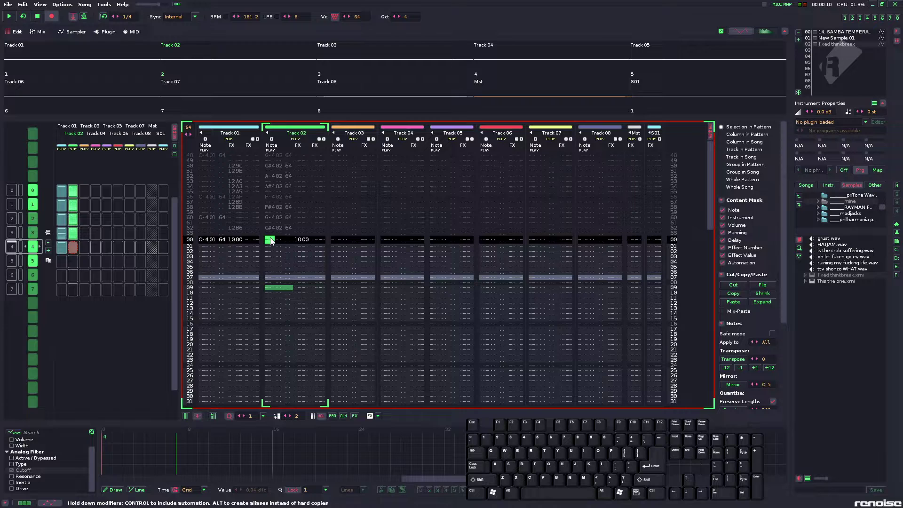
key(s)
key(x)
text(dcvgbbhnjvgbh)
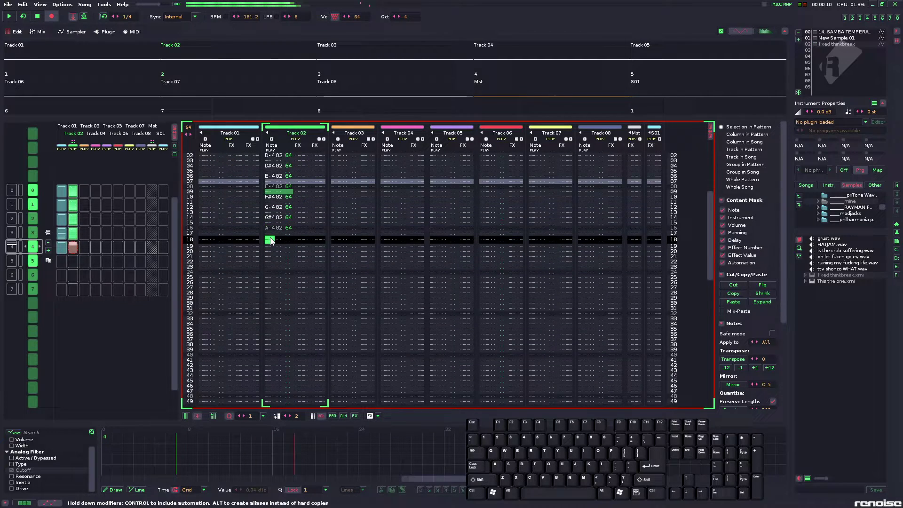
text(nj)
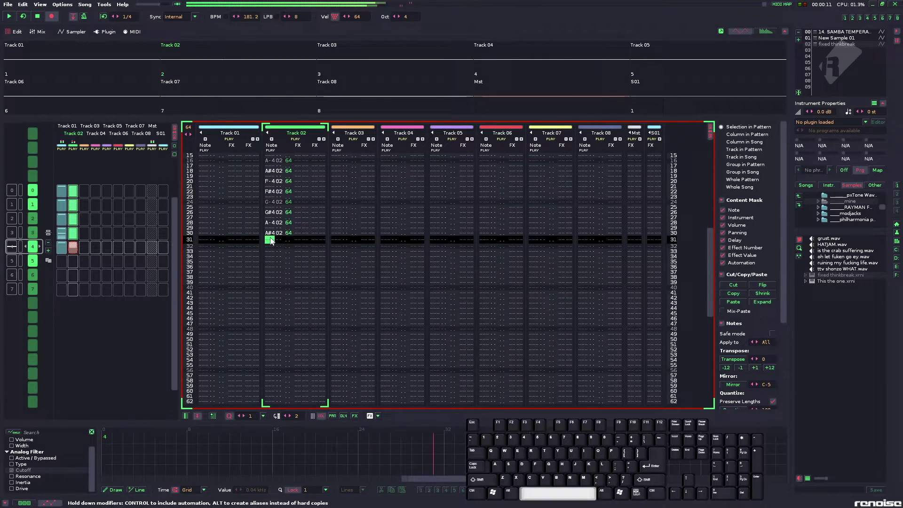
- Continue Track 02 of pattern 4 with notes climbing from C#4 on line 32 to E-5 on line 62
text(sxdcvgbhn)
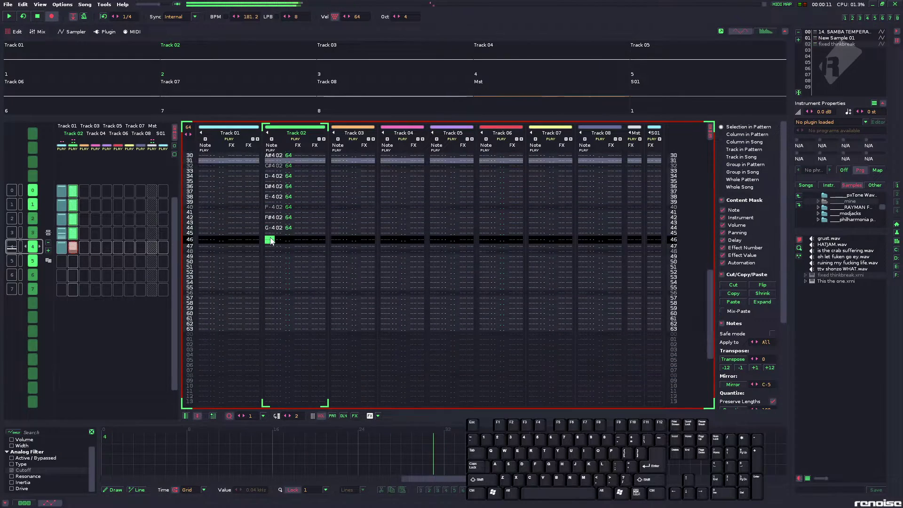
text(jm)
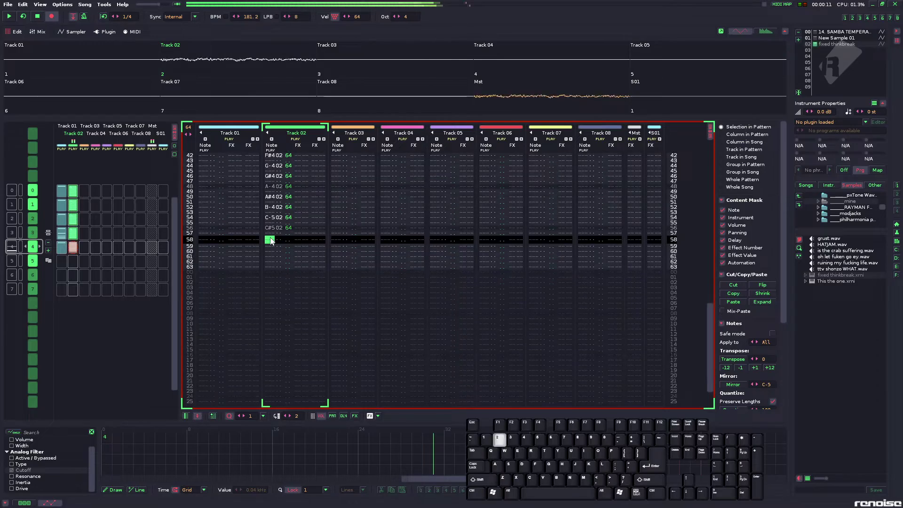
key(space)
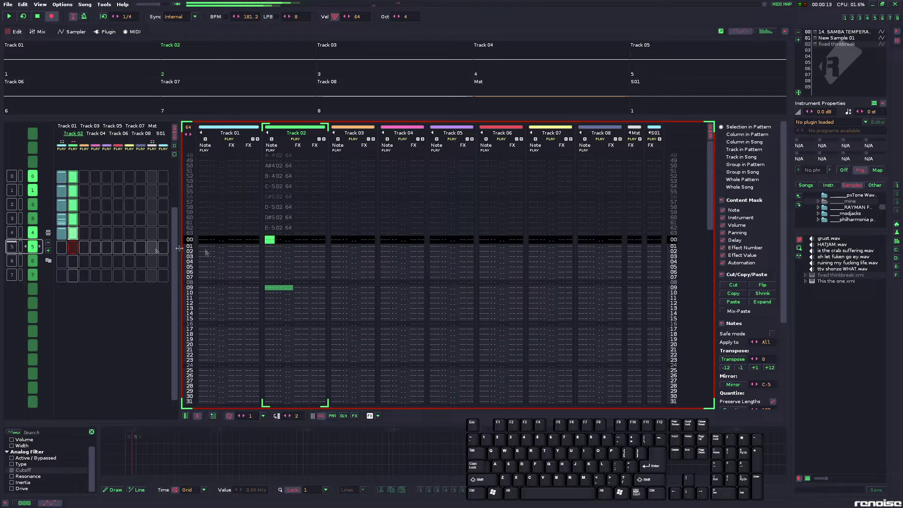
- Replace the Track 02 notes from line 36 to line 62 of pattern 4 with a repeating F-4 to A#4 climb and play the pattern
key(space)
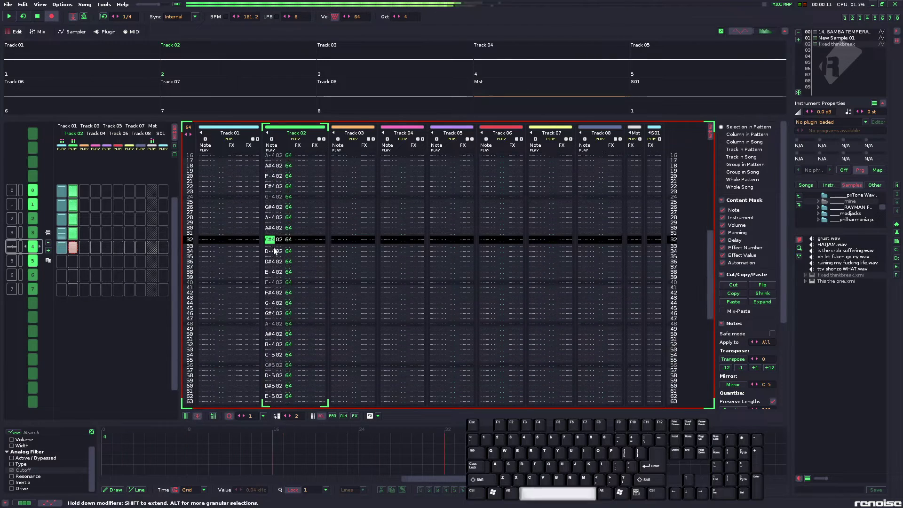
key(x)
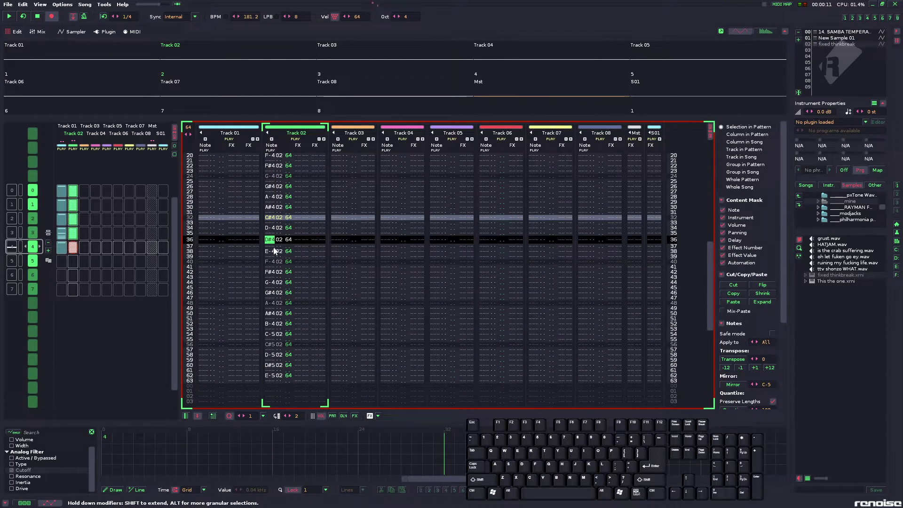
key(v)
key(g)
key(b)
key(h)
key(n)
key(j)
key(v)
key(g)
key(b)
key(n)
key(j)
key(v)
key(g)
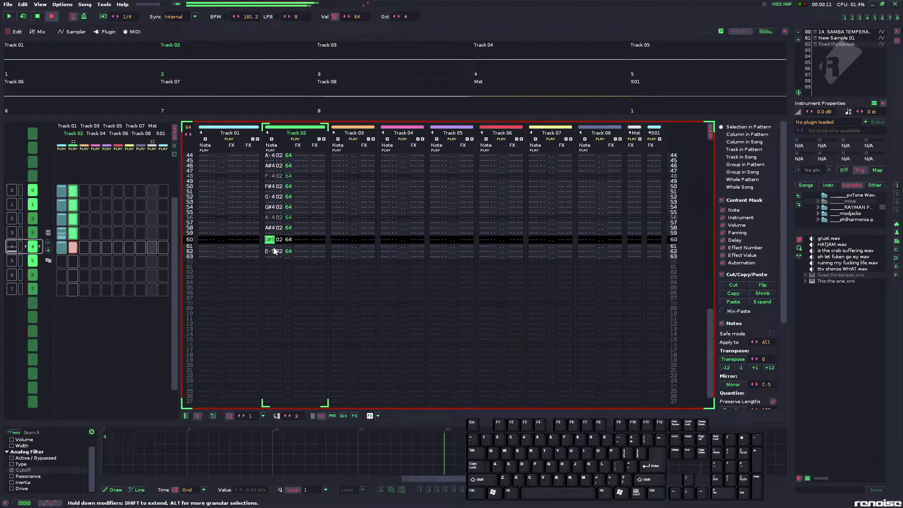
key(Up)
key(space)
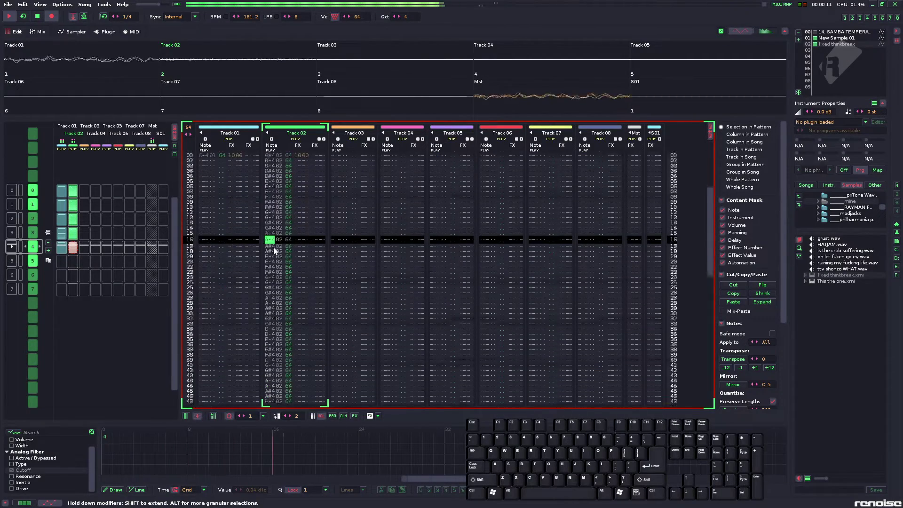
key(space)
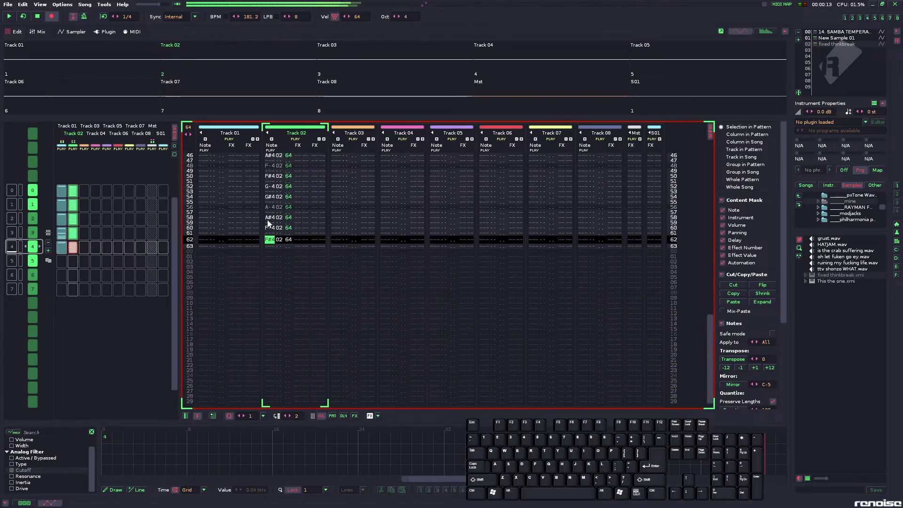
- Copy Track 02's pattern 4 notes into patterns 5 to 7 and play from pattern 4
key(space)
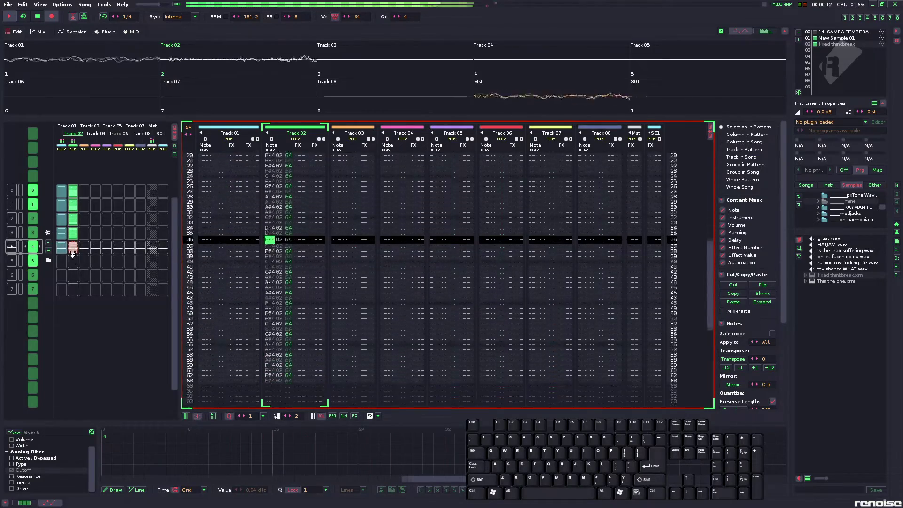
drag(72, 253, 73, 294)
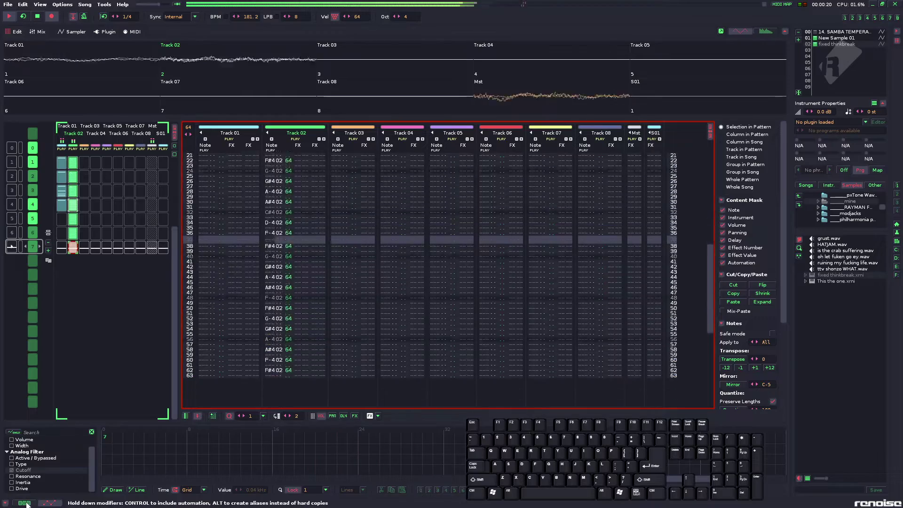
key(space)
scroll(91, 258, down, 4)
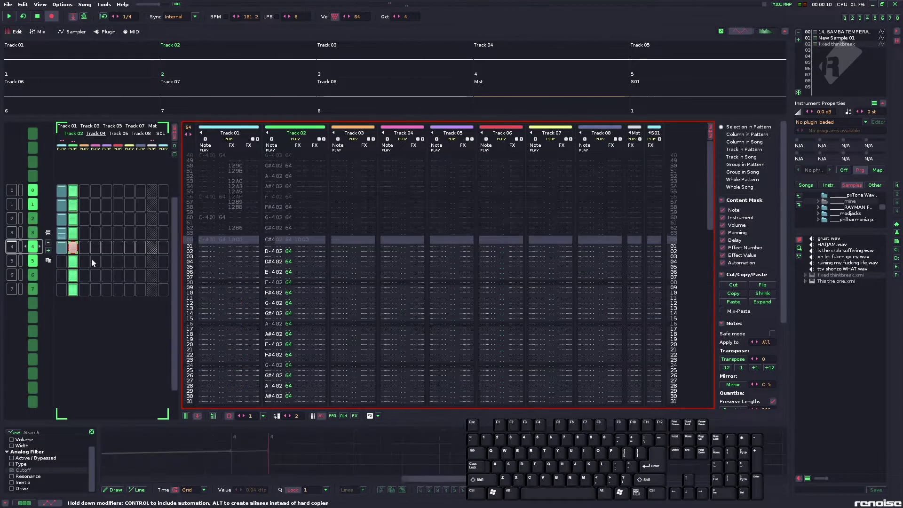
key(space)
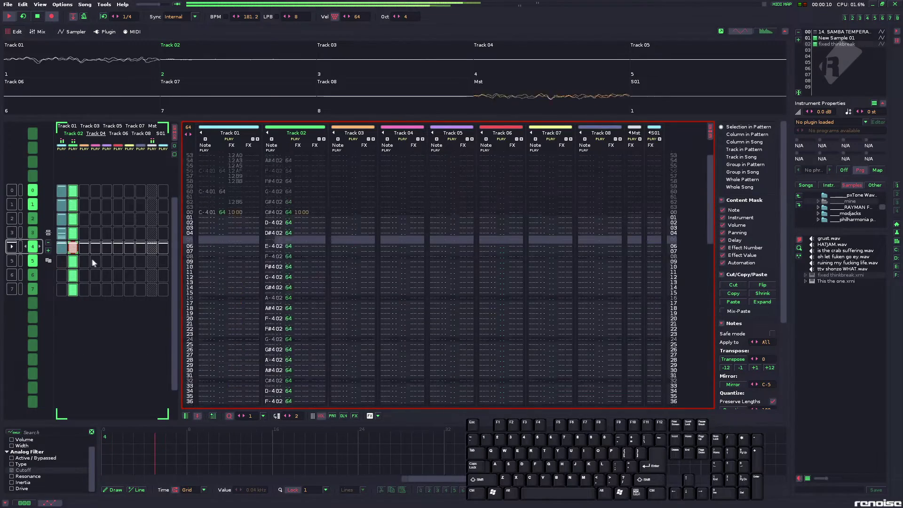
- View the fixed thinkbreak instrument's slice waveform and replay the transition into pattern 4
click(65, 31)
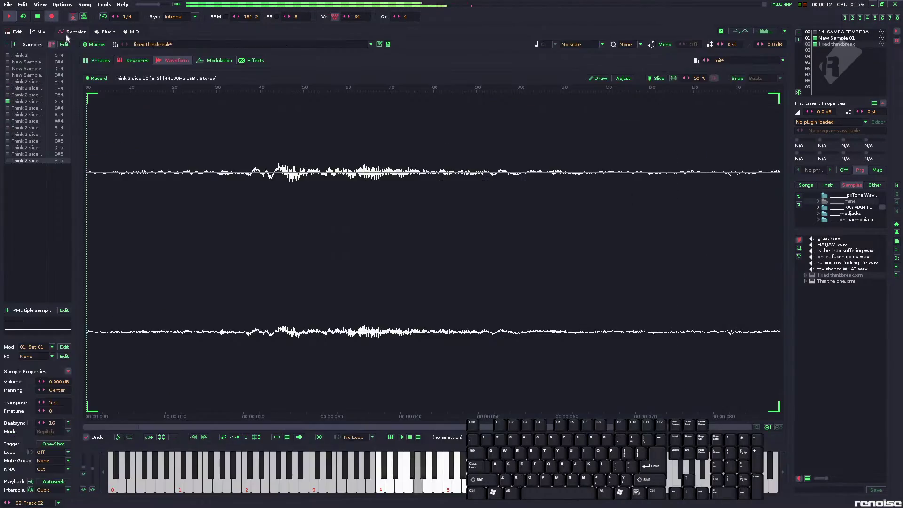
click(19, 33)
key(space)
key(space)
click(33, 218)
key(space)
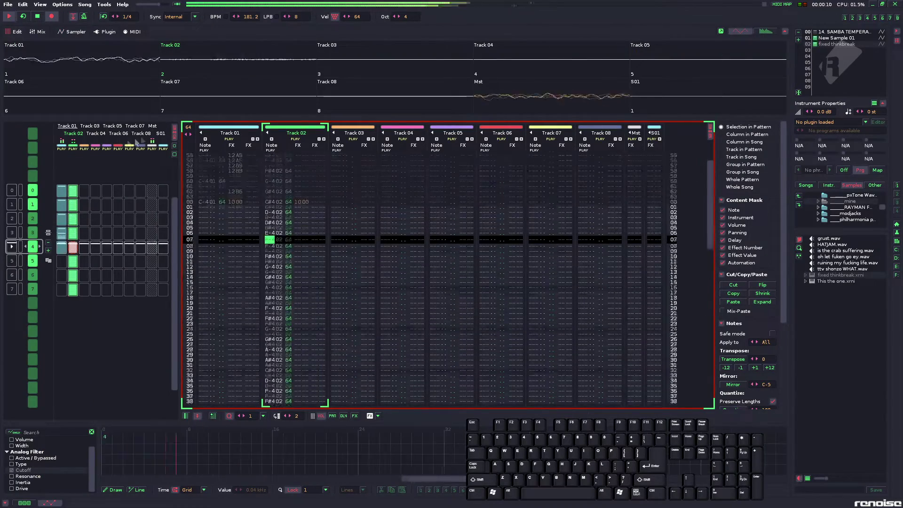
- Search the effects for "eq" and add an EQ 5 device to Track 01
click(231, 133)
click(24, 503)
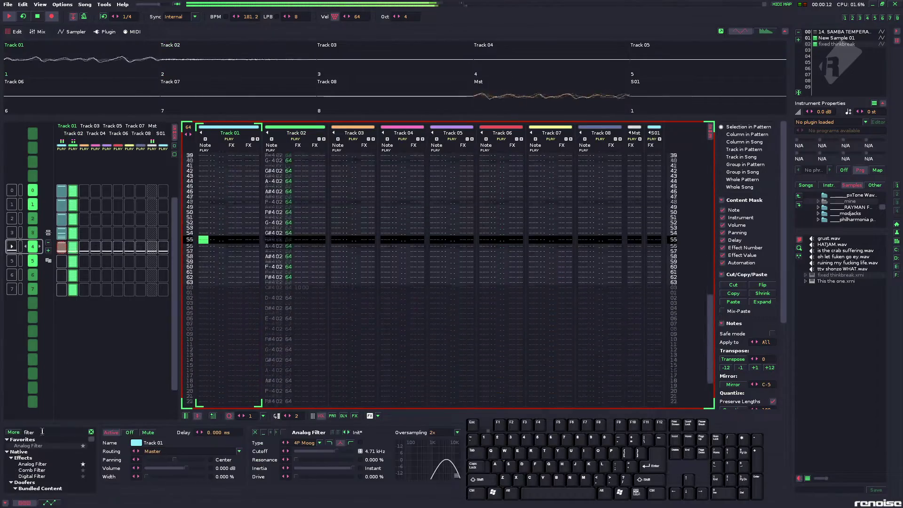
click(42, 431)
text(eq)
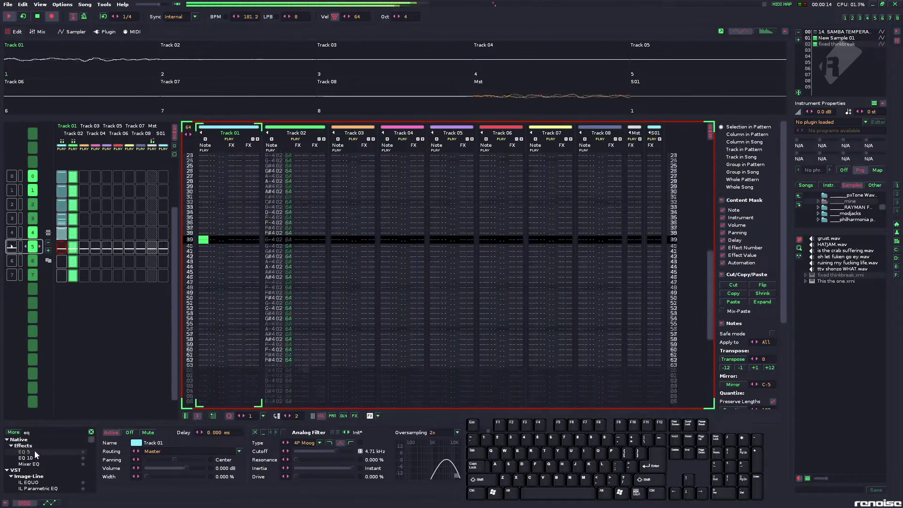
double_click(35, 452)
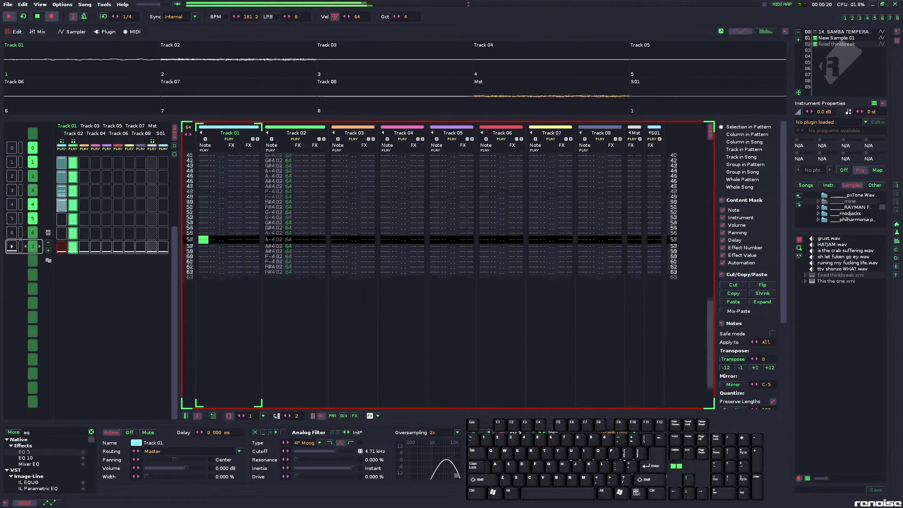
- Shape a narrow cut in Track 01's EQ 5 while playing the song, and replay the transition into pattern 4
key(space)
scroll(92, 306, down, 4)
key(space)
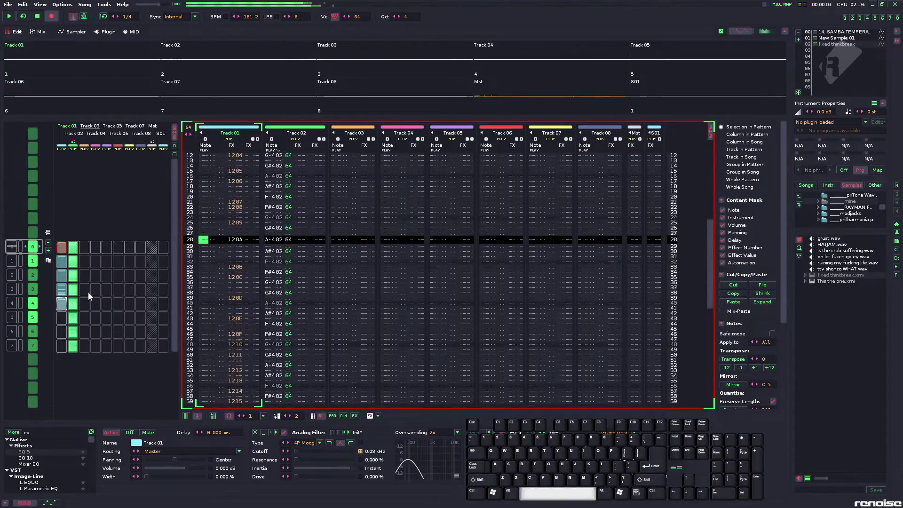
click(88, 291)
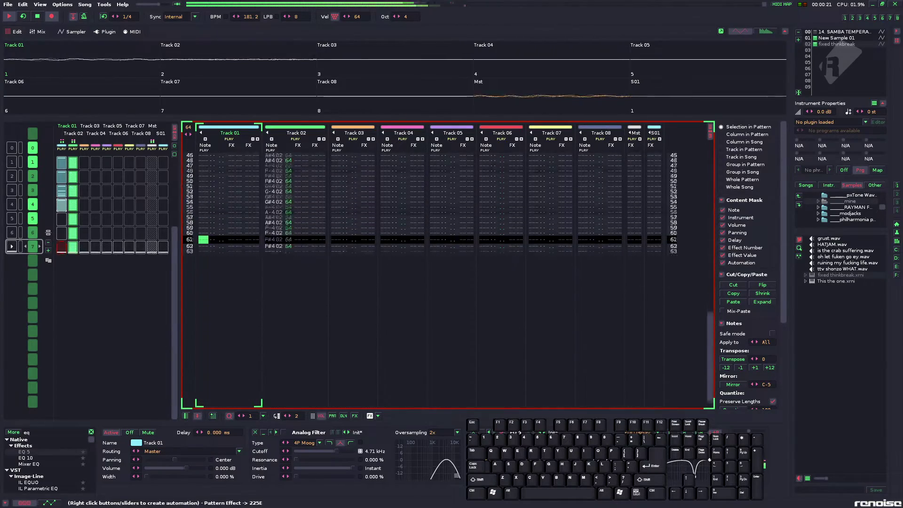
key(space)
scroll(123, 315, down, 5)
scroll(123, 315, up, 1)
key(space)
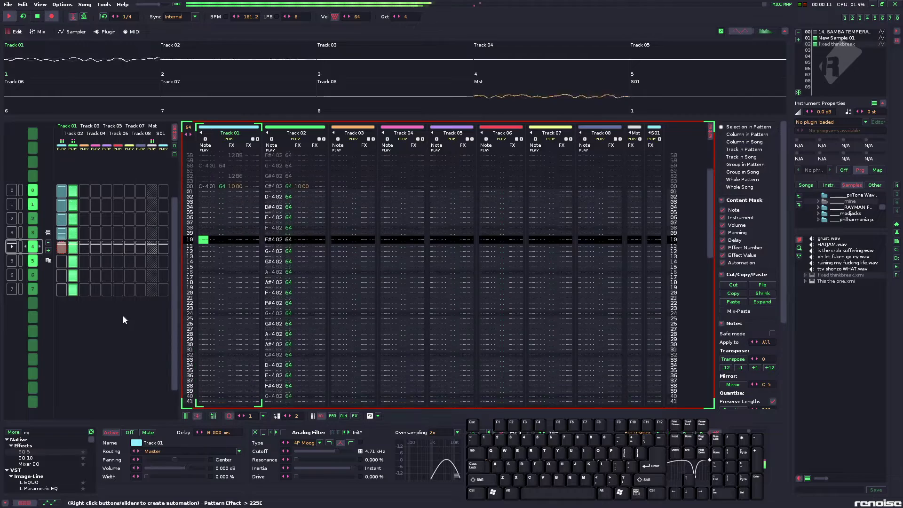
key(space)
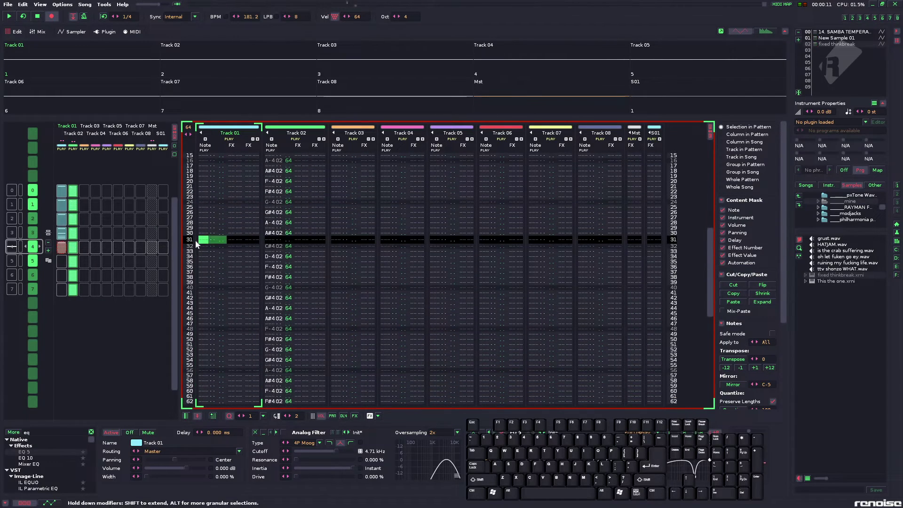
- Set the Track 01 note on line 0 of pattern 4 to C#4 with the New Sample 01 instrument
key(Home)
key(Up)
key(Down)
key(Down)
key(Down)
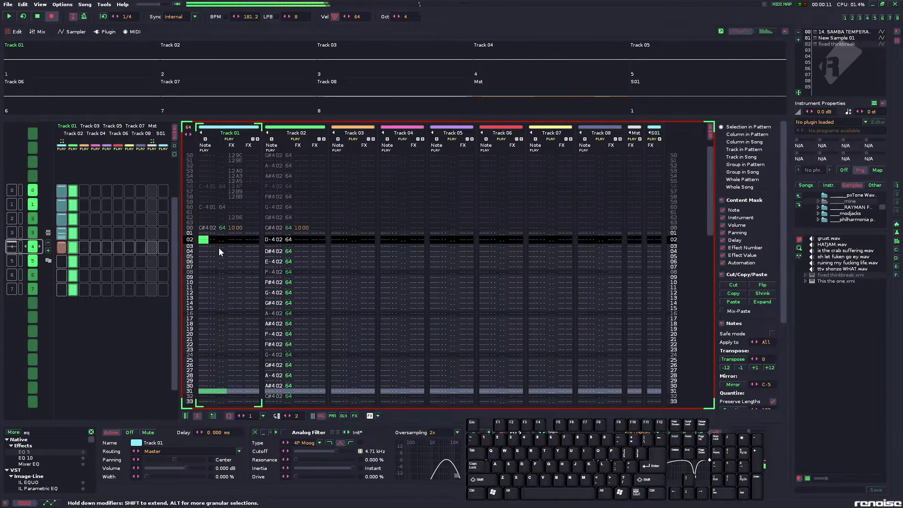
key(Up)
key(Up)
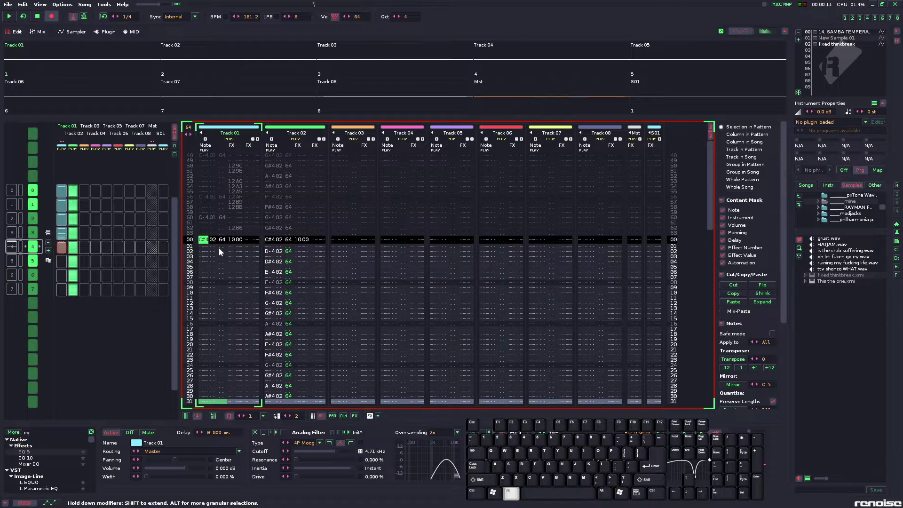
key(s)
- Add a C#4 note on line 12 of Track 01 in pattern 4 and play it back
key(Down)
key(Down)
key(Down)
key(Down)
key(Down)
key(Down)
key(Down)
key(Down)
key(Down)
key(Down)
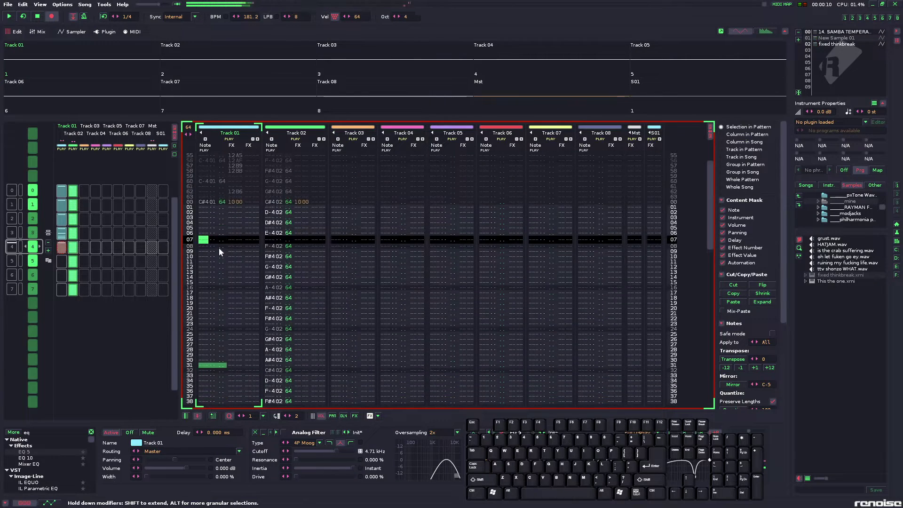
key(s)
key(space)
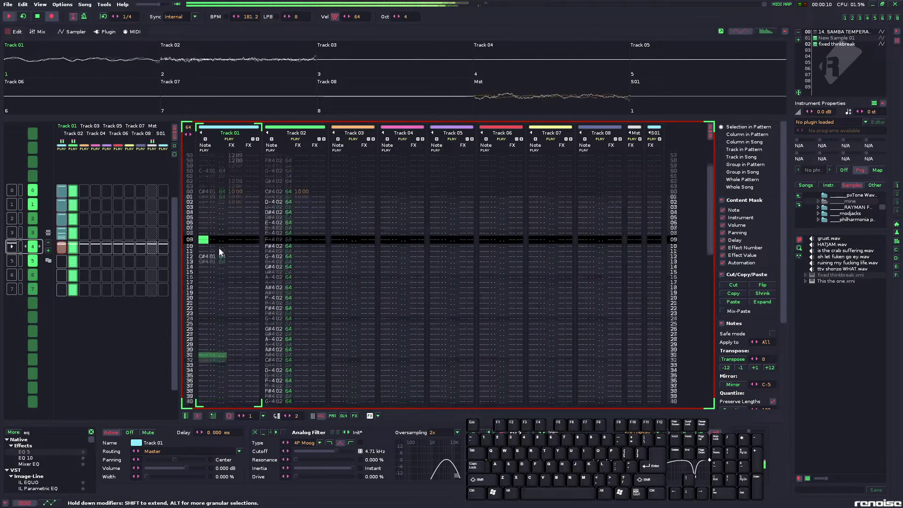
- Add a C#4 note on line 24 of Track 01 in pattern 4 and replay the pattern
key(space)
key(Down)
key(Down)
key(s)
key(space)
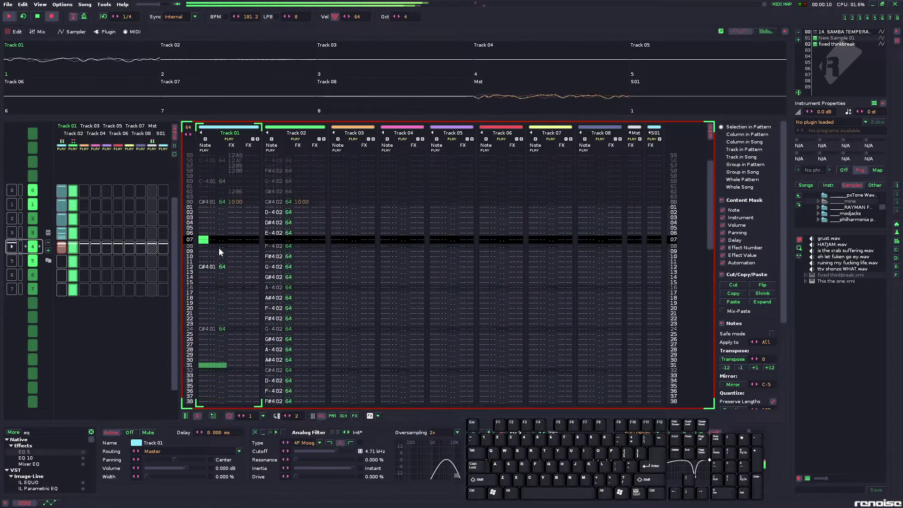
- Add C#4 notes on lines 36, 40, 44, 48 and 56 of Track 01 in pattern 4, using an edit step of 4
key(space)
key(Down)
key(Down)
key(Down)
key(Down)
key(Down)
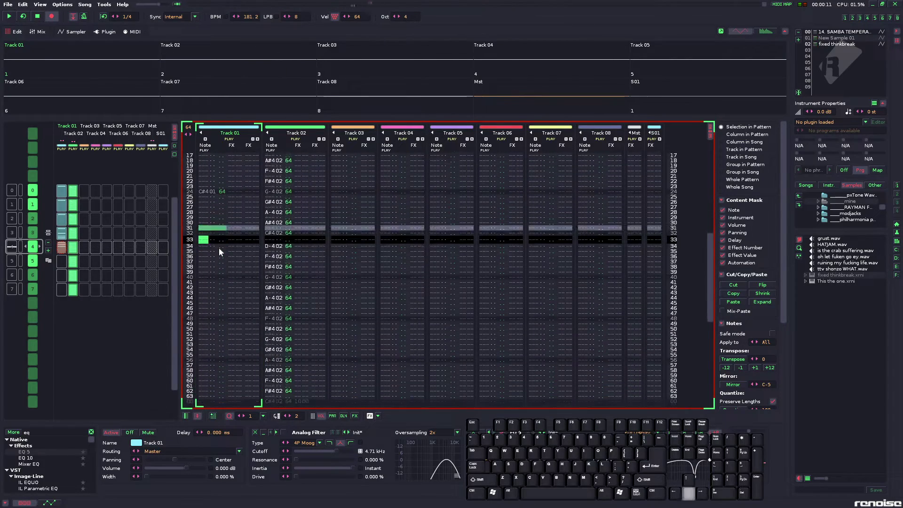
key(s)
key(space)
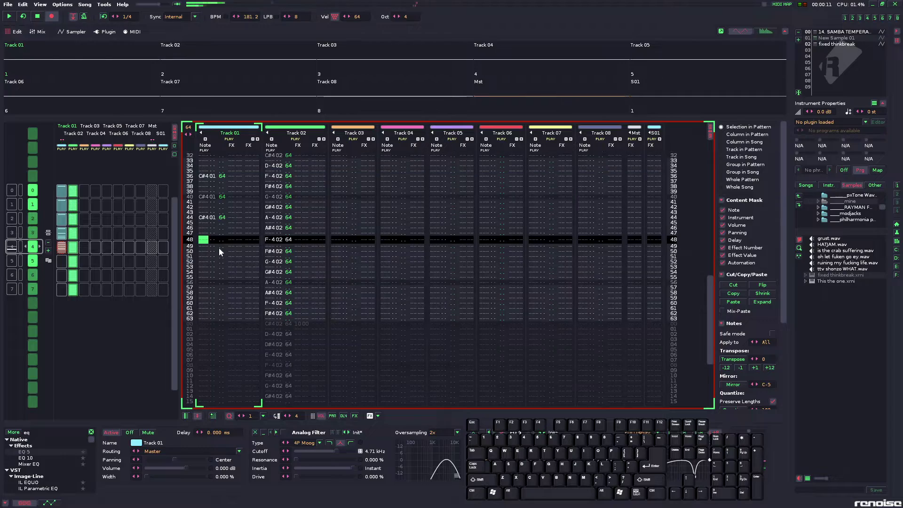
key(s)
key(Delete)
key(s)
key(space)
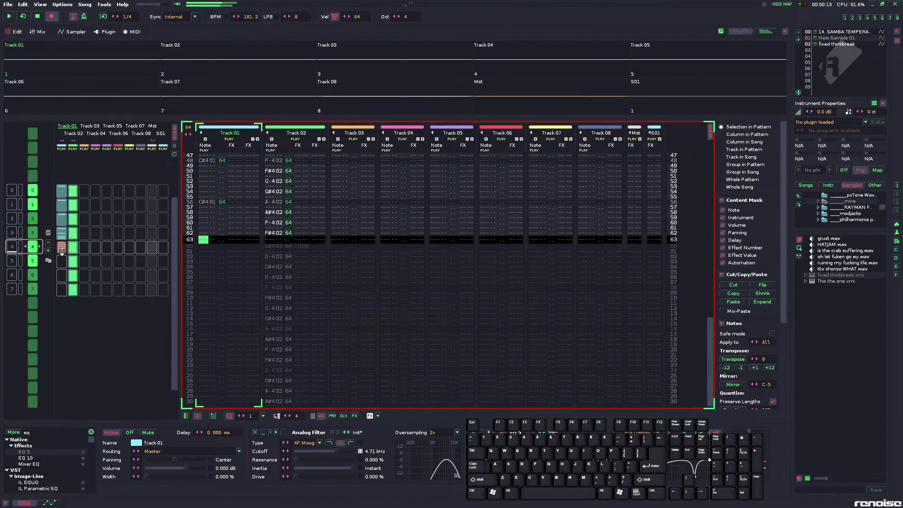
- Copy Track 01's pattern 4 notes into patterns 5 and 6 and play them through
drag(61, 265, 62, 265)
key(space)
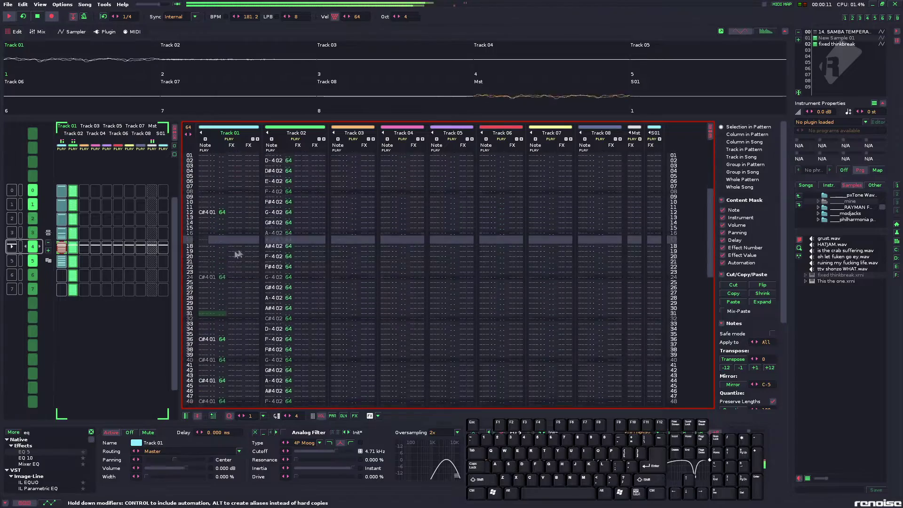
click(220, 244)
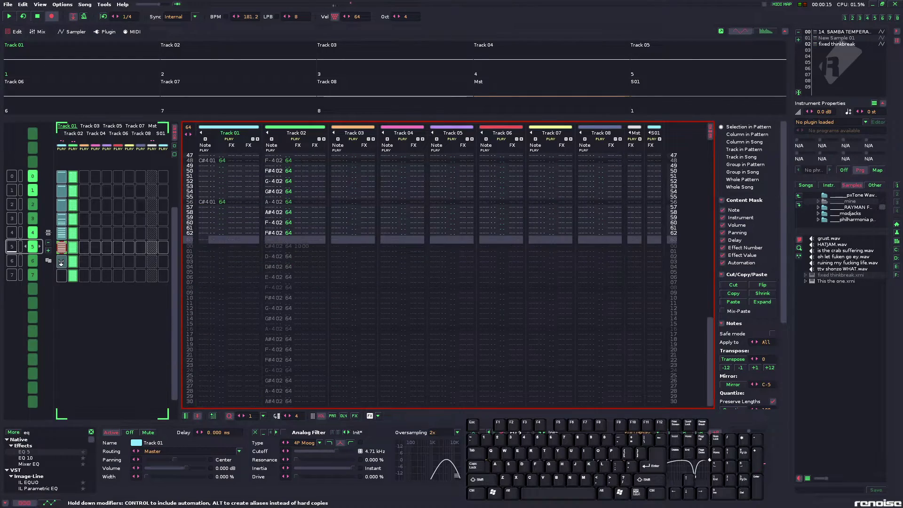
click(211, 240)
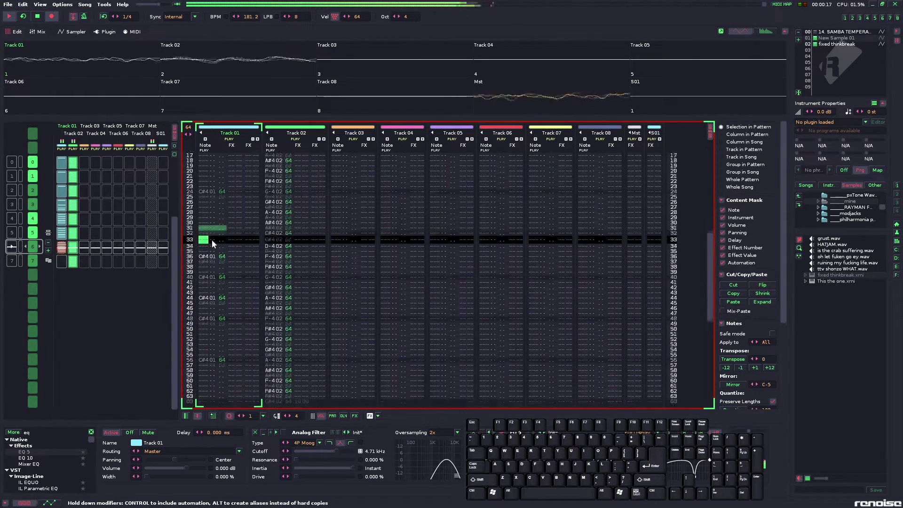
key(space)
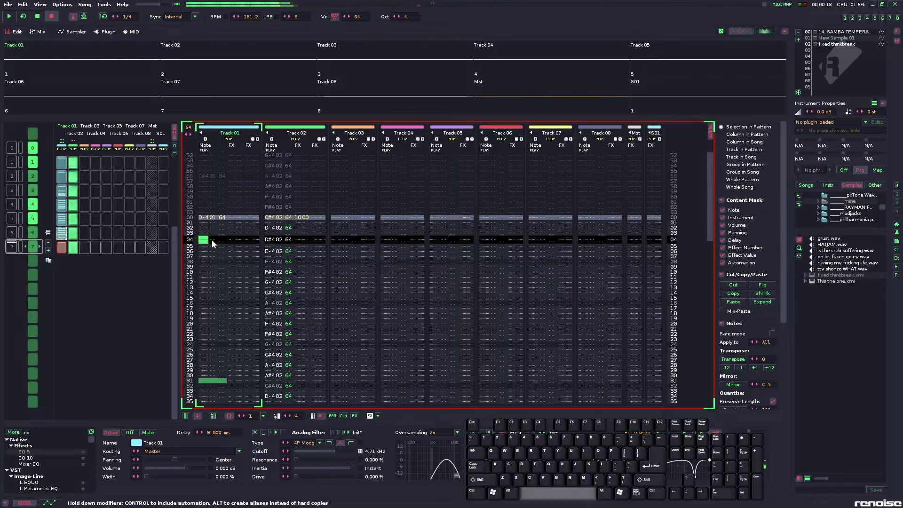
- Enter D#4 on lines 0 and 12 and E-4 on line 24 of Track 01 in pattern 7, playing them back
key(Home)
key(d)
key(space)
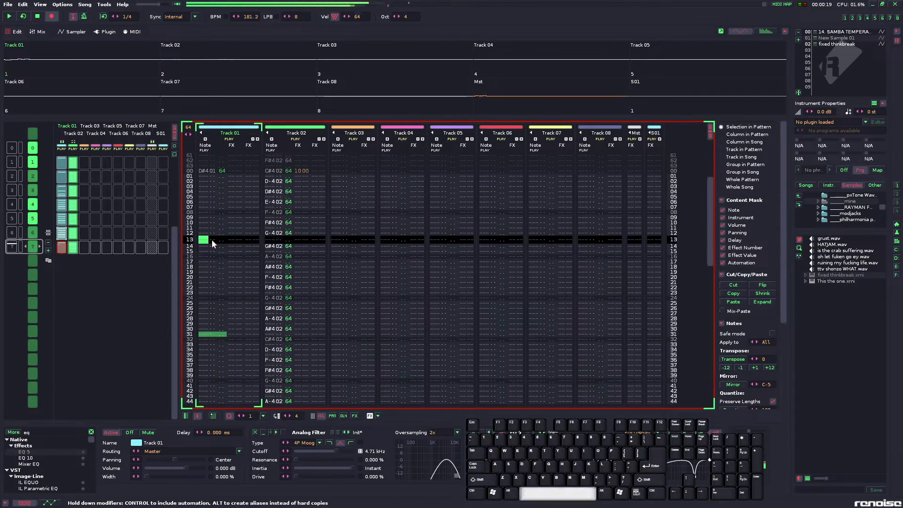
key(space)
key(space)
key(space)
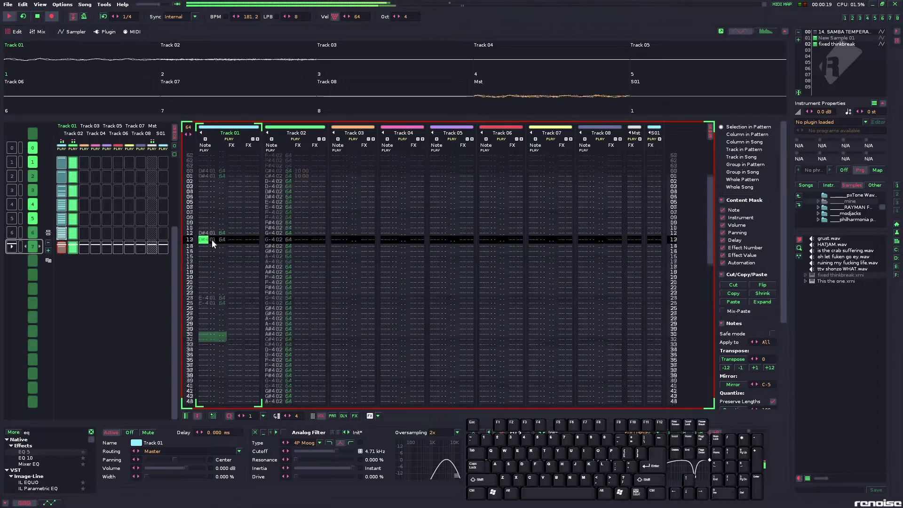
key(space)
- Add E-4 notes on lines 36, 40, 44, 48 and 56 of Track 01 in pattern 7 and play the pattern
key(Down)
key(Down)
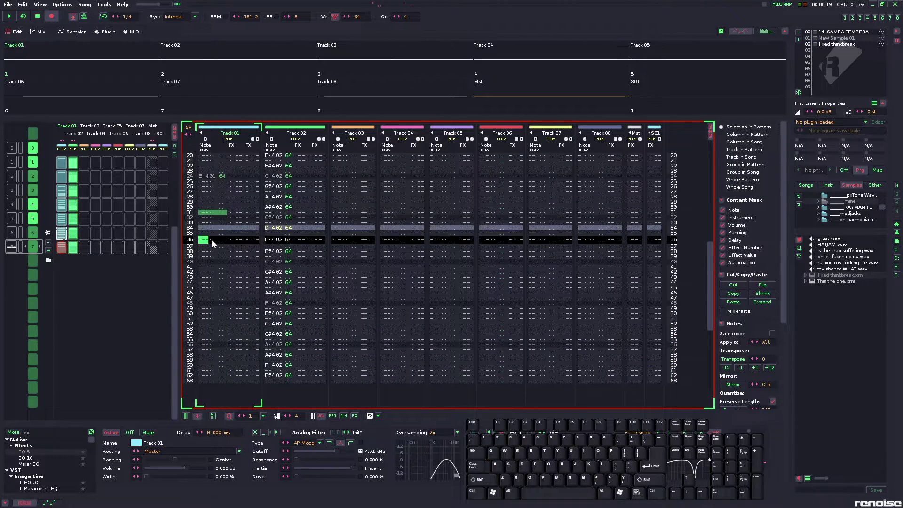
key(c)
key(c)
key(c)
key(c)
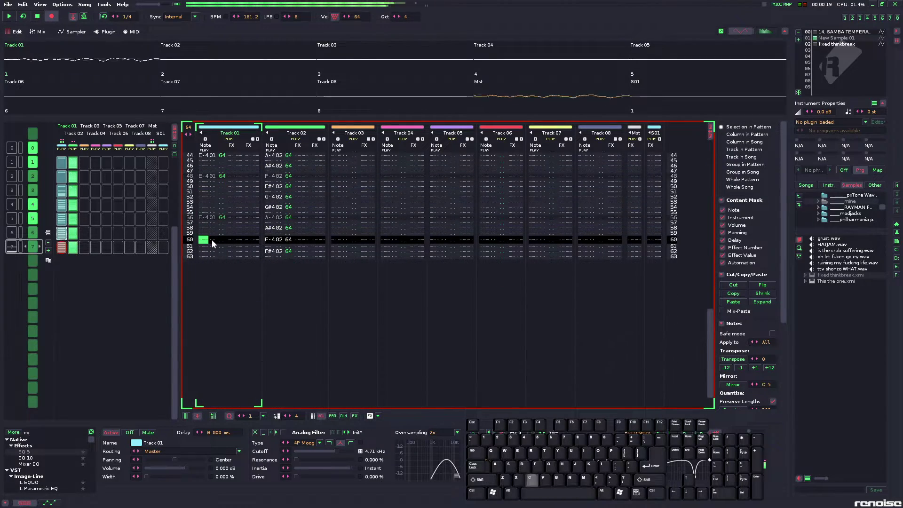
key(space)
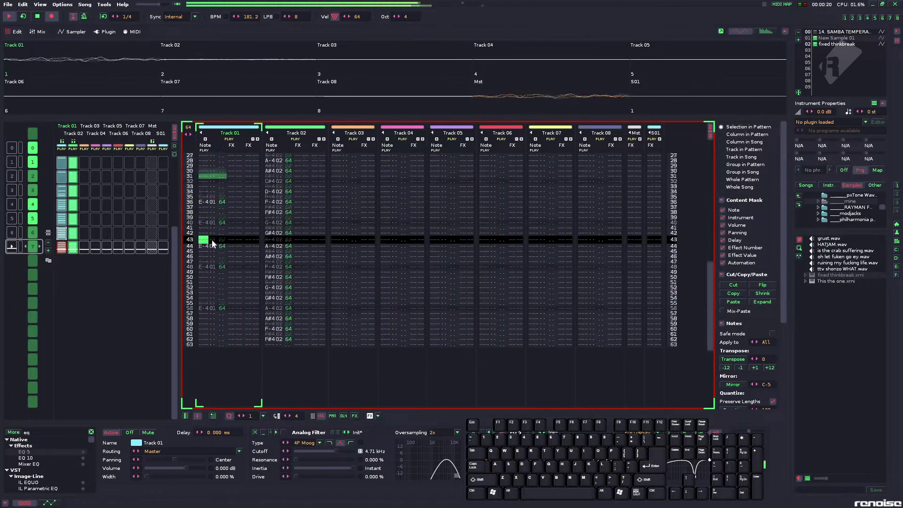
- Replay the song from pattern 0 with edit mode switched off
key(space)
scroll(68, 306, down, 4)
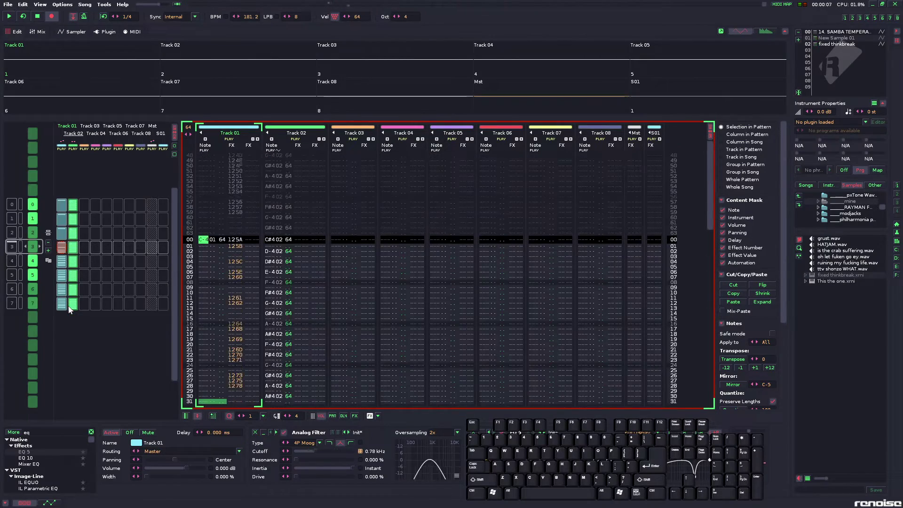
key(space)
scroll(82, 235, up, 4)
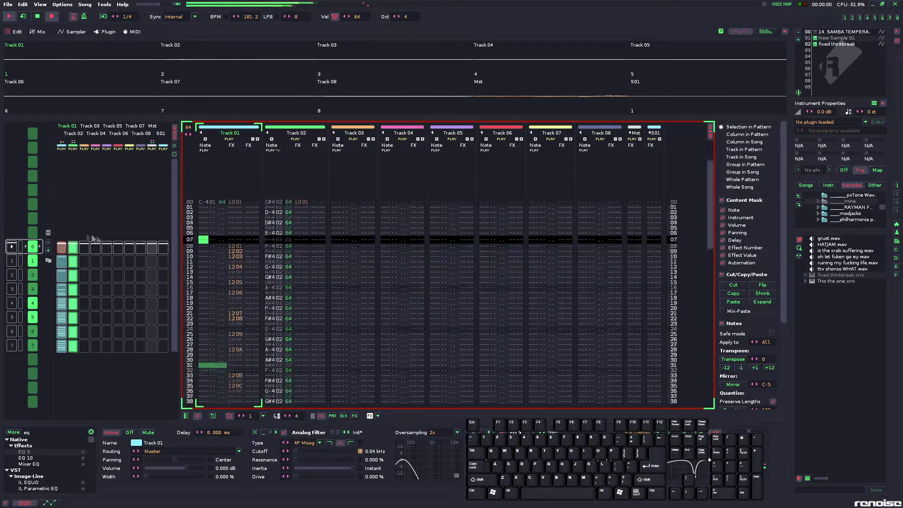
click(224, 244)
key(Escape)
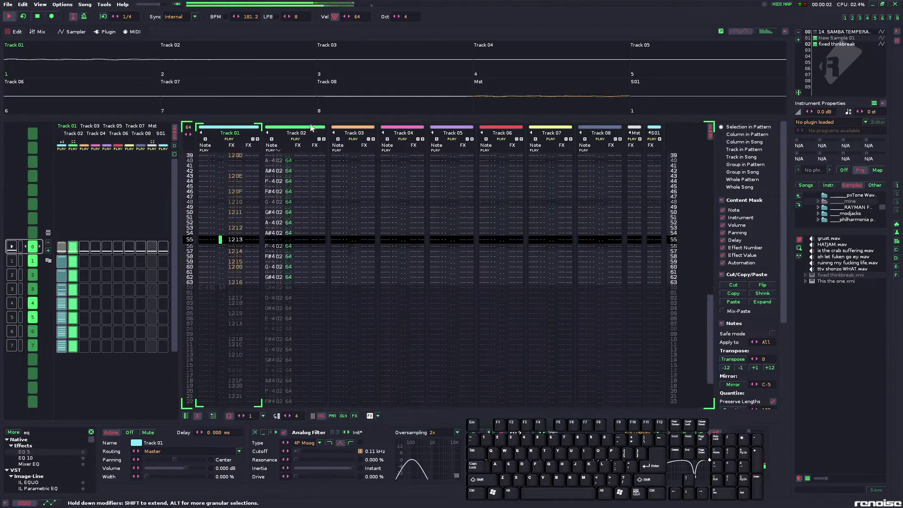
- Search the effects for "verb" and add an mpReverb device to Track 02
click(302, 130)
click(35, 432)
text(verb)
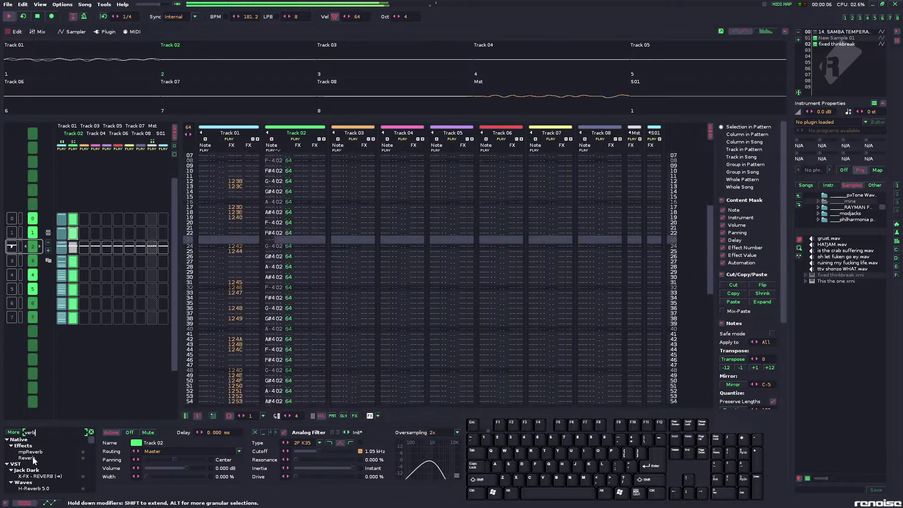
click(33, 453)
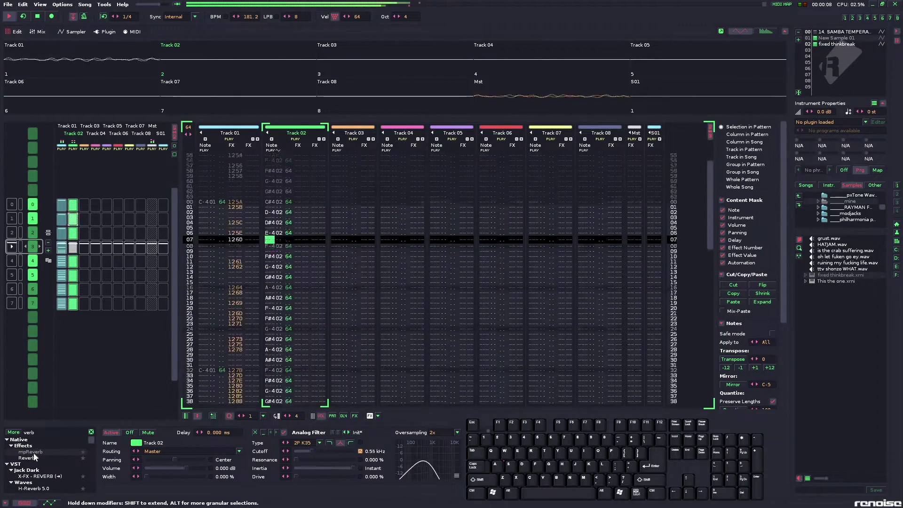
double_click(33, 452)
- Try the Metal Work preset on Track 02's mpReverb and listen to it in the build-up
key(space)
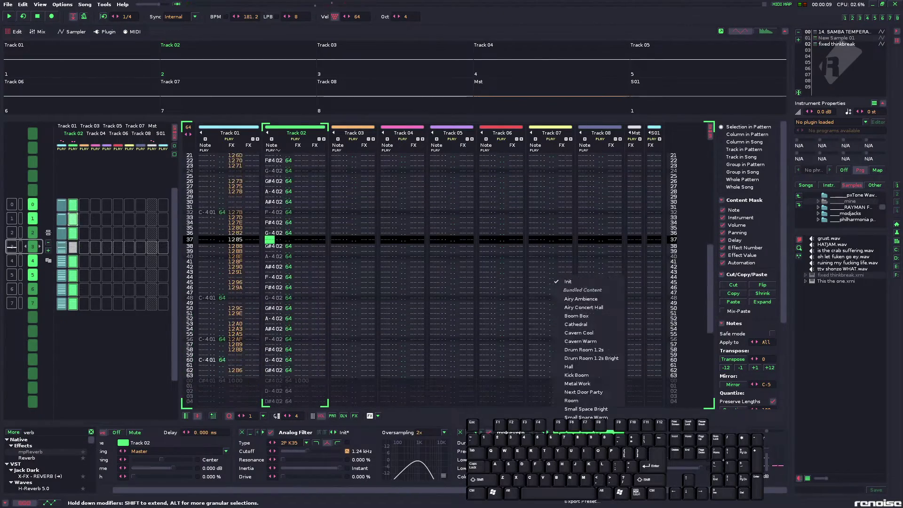
click(597, 383)
key(space)
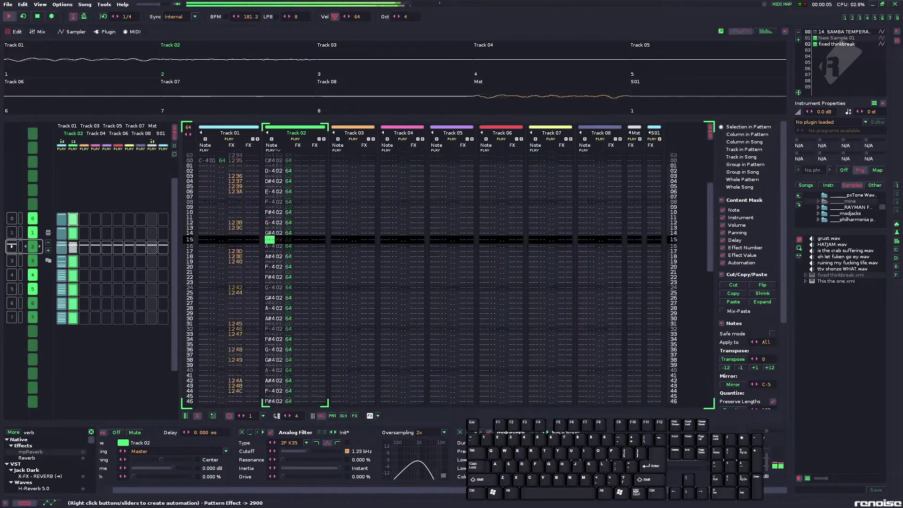
key(space)
scroll(99, 244, up, 2)
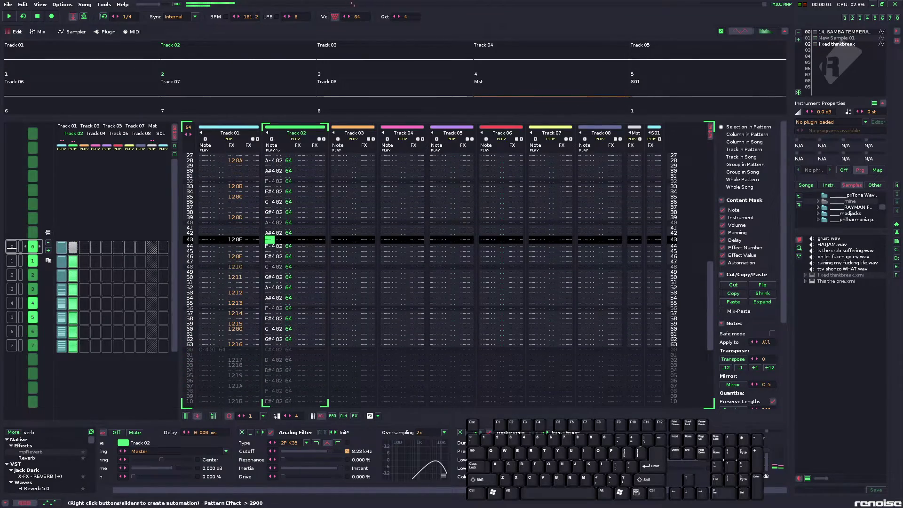
- Audition the Next Door Party, Airy Ambience, Boom Box and Drum Room 1.2s presets on Track 02's mpReverb during the build-up
click(565, 432)
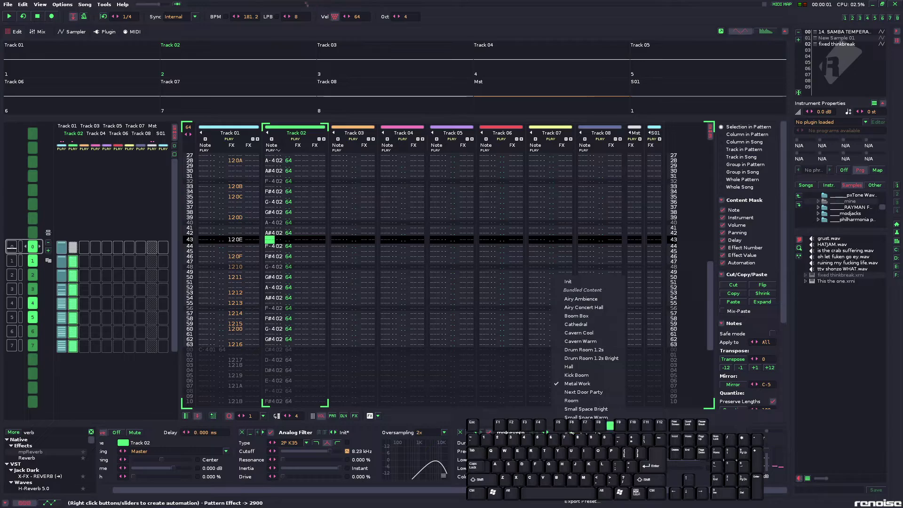
click(594, 392)
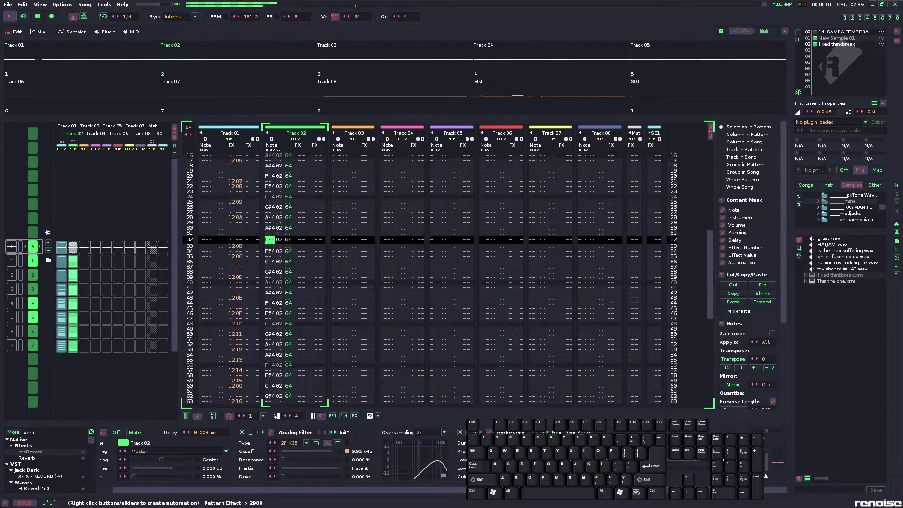
click(584, 431)
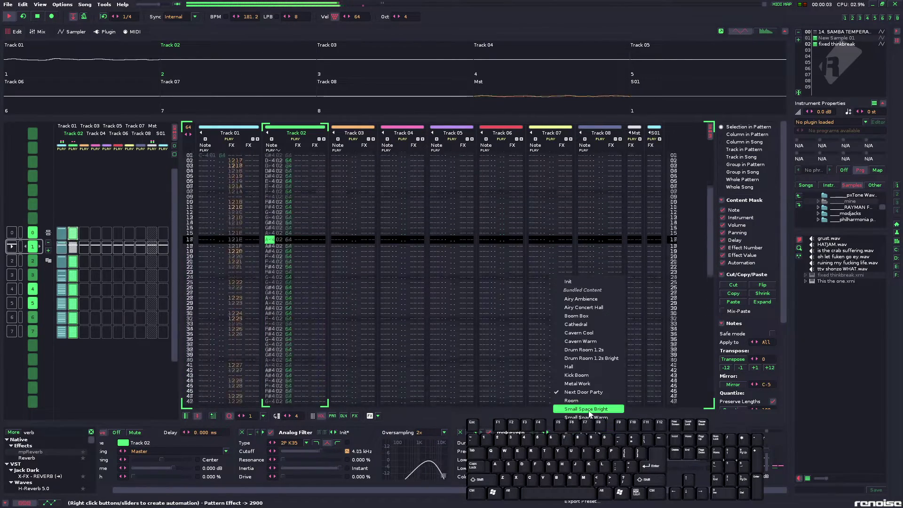
click(582, 298)
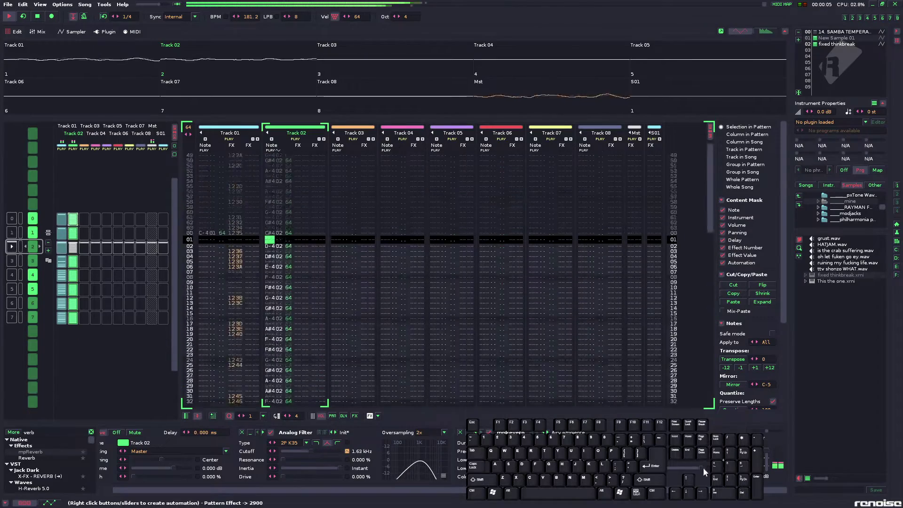
click(572, 432)
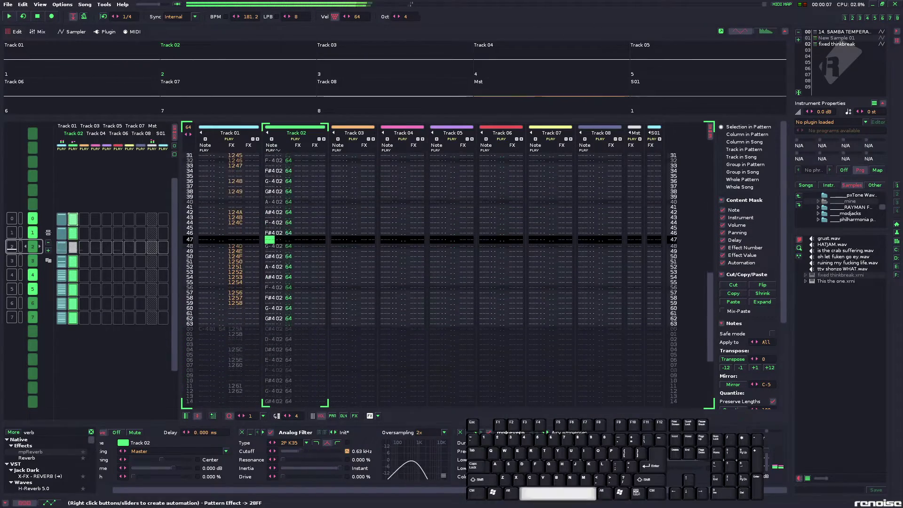
click(585, 316)
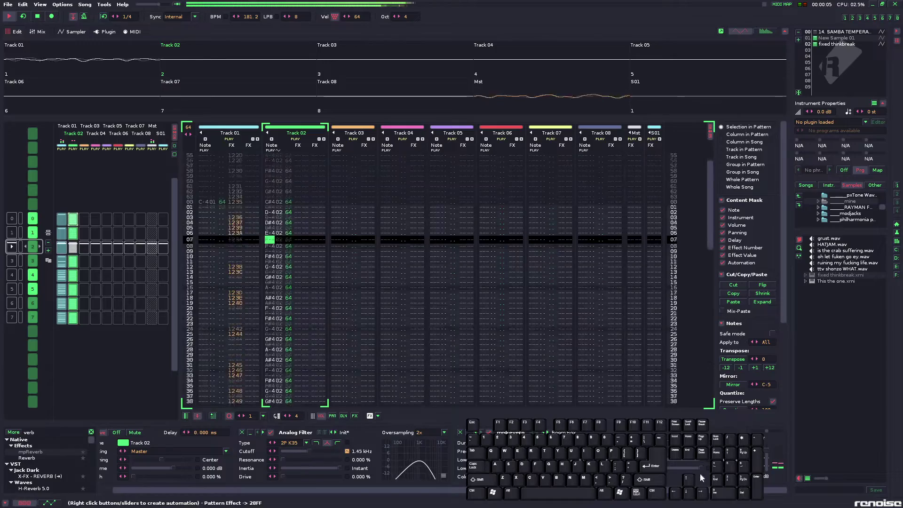
click(571, 432)
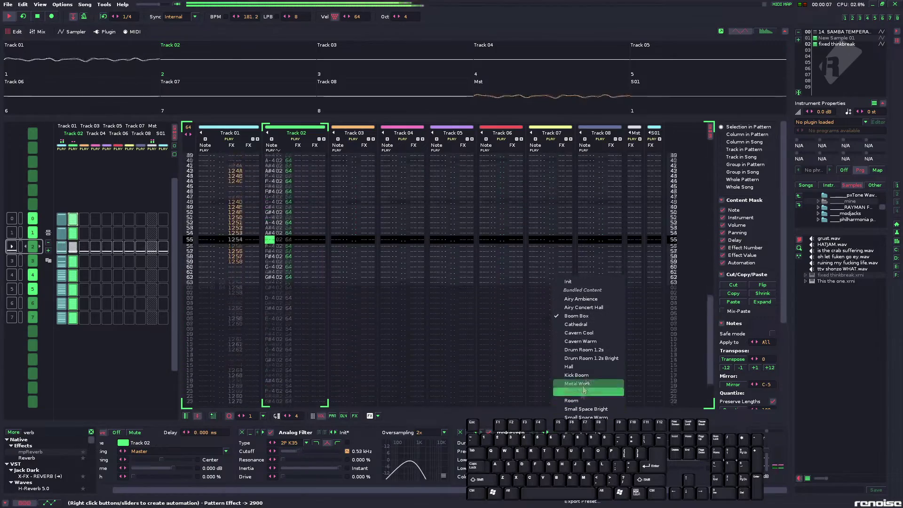
click(591, 351)
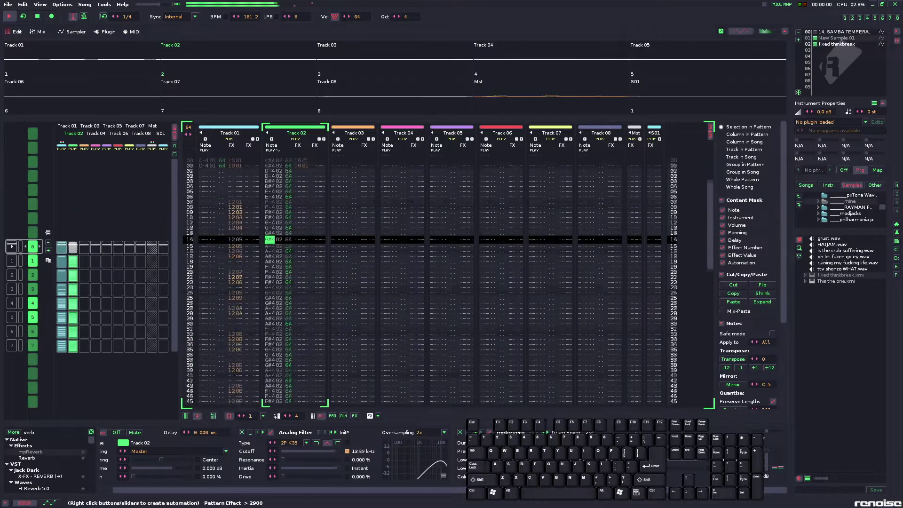
- Load the mpReverb preset listed just below Small Space Warm on Track 02 and listen to it in the build-up
click(572, 433)
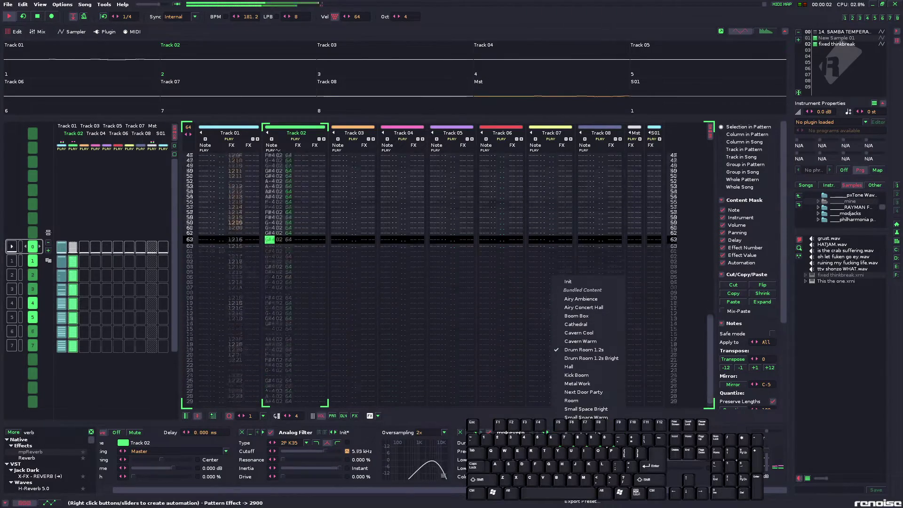
click(591, 424)
key(space)
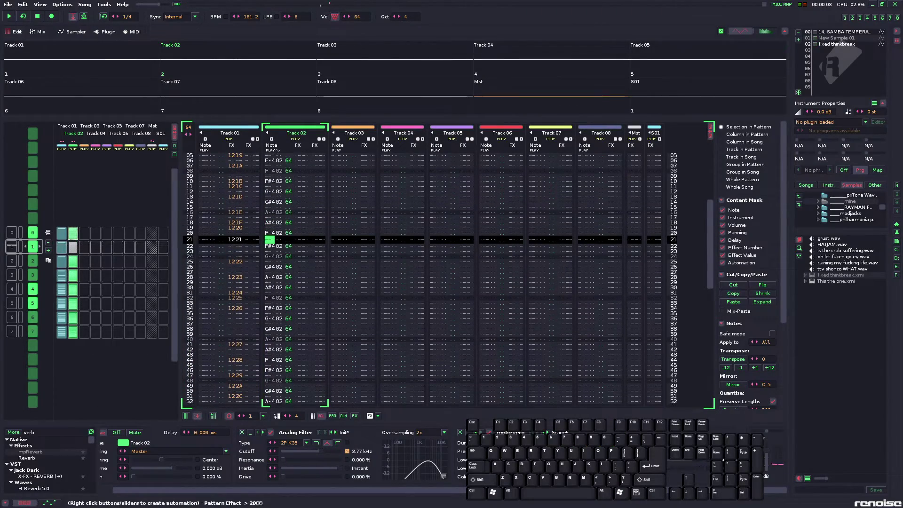
key(space)
key(space)
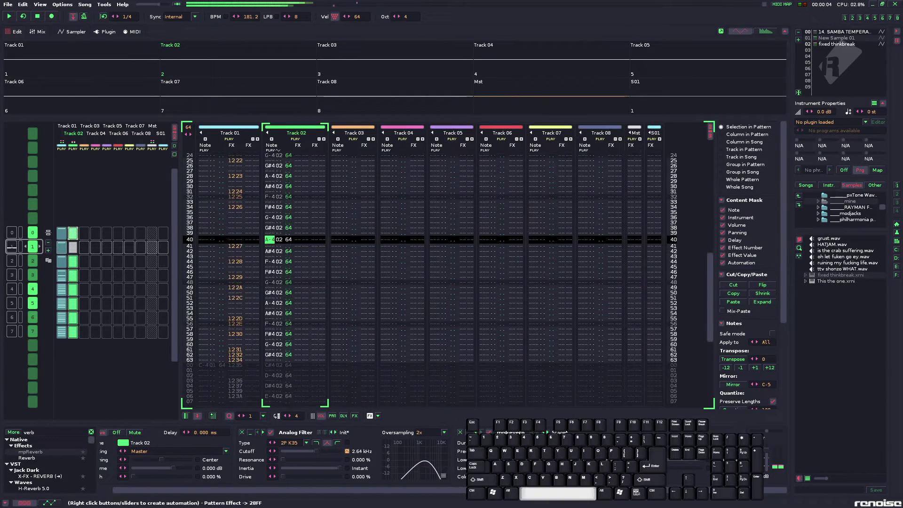
- Automate the mpReverb's Wet Mix to fall from maximum at the start of pattern 0 to 0% at the end of pattern 3
right_click(710, 466)
scroll(103, 248, up, 1)
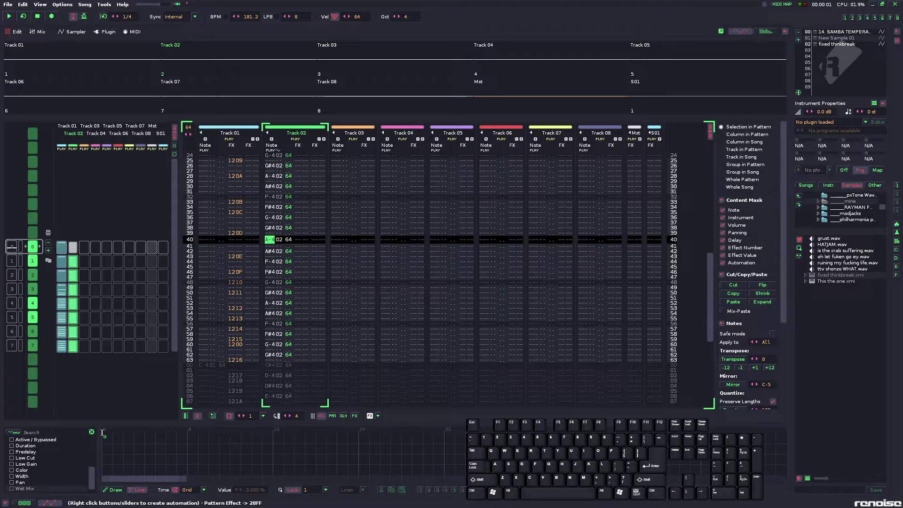
scroll(86, 268, down, 3)
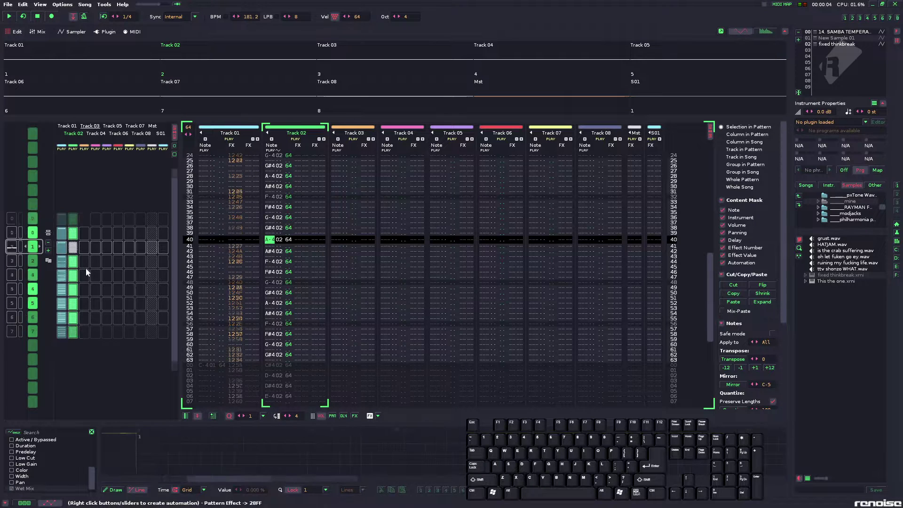
click(786, 474)
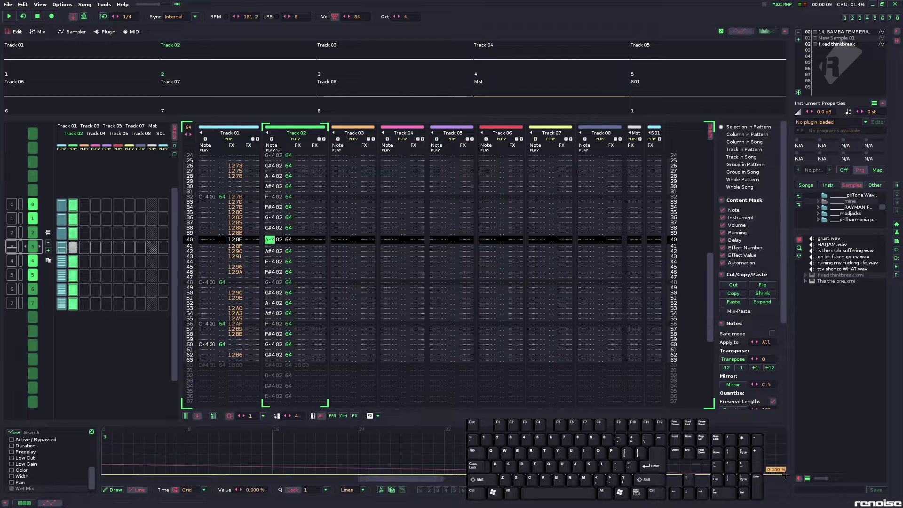
- Automate the mpReverb's Dry Mix to rise from 0% at the start of pattern 0 to maximum at the end of pattern 3
scroll(96, 287, up, 3)
click(16, 490)
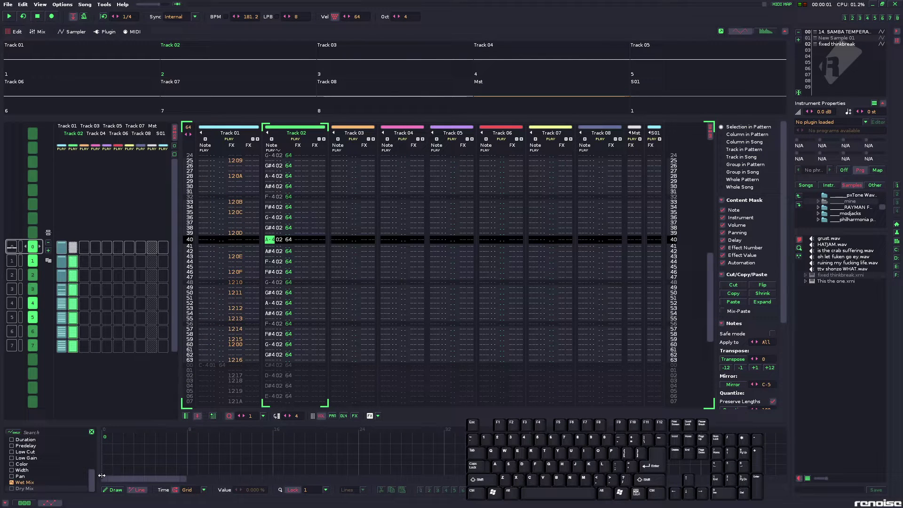
scroll(109, 245, down, 3)
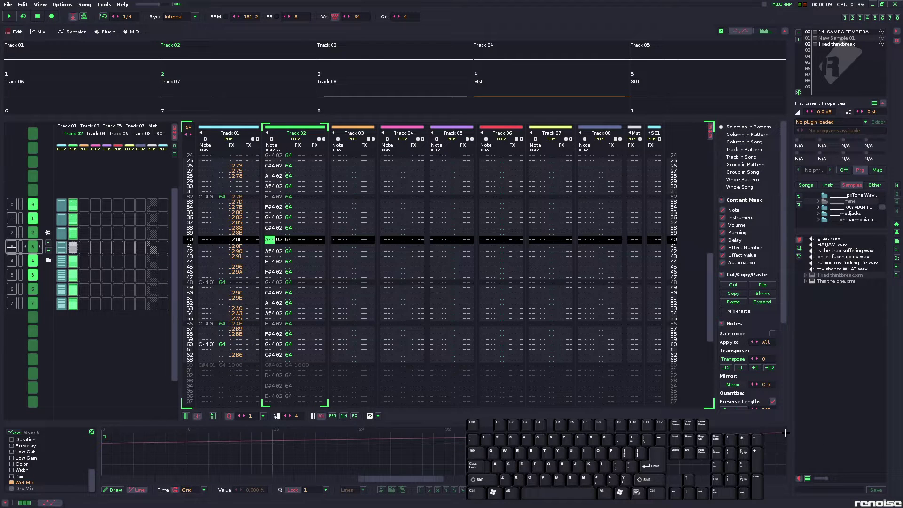
drag(786, 433, 786, 433)
scroll(145, 286, up, 3)
- Play the song from pattern 0 into the drop while looking over the track mixer and the New Sample 01 waveform
key(space)
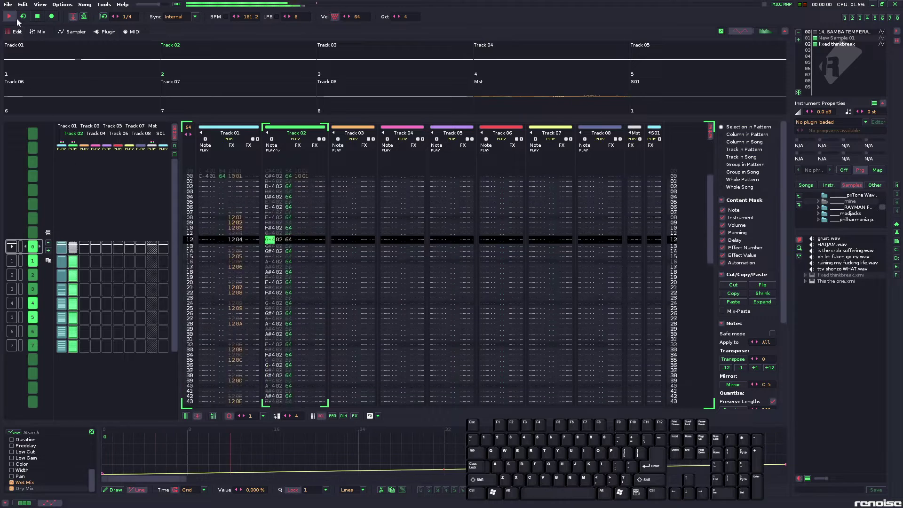
click(38, 31)
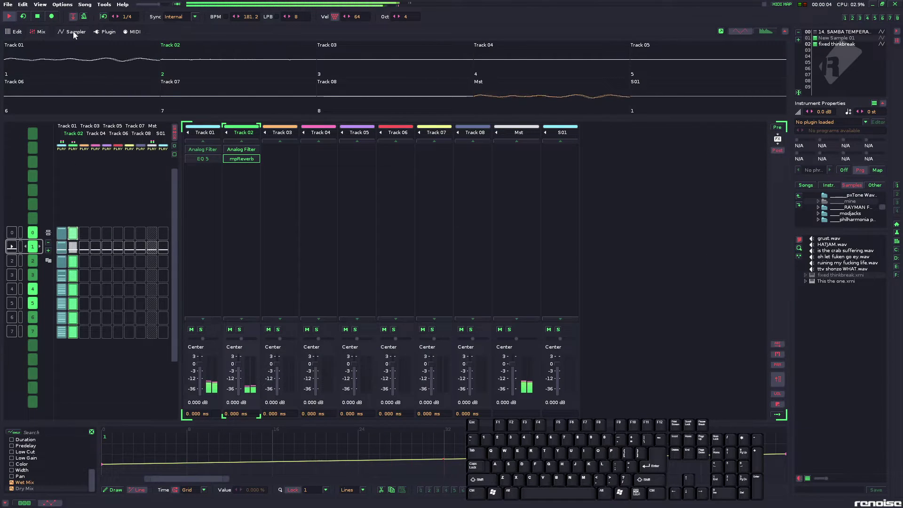
click(73, 32)
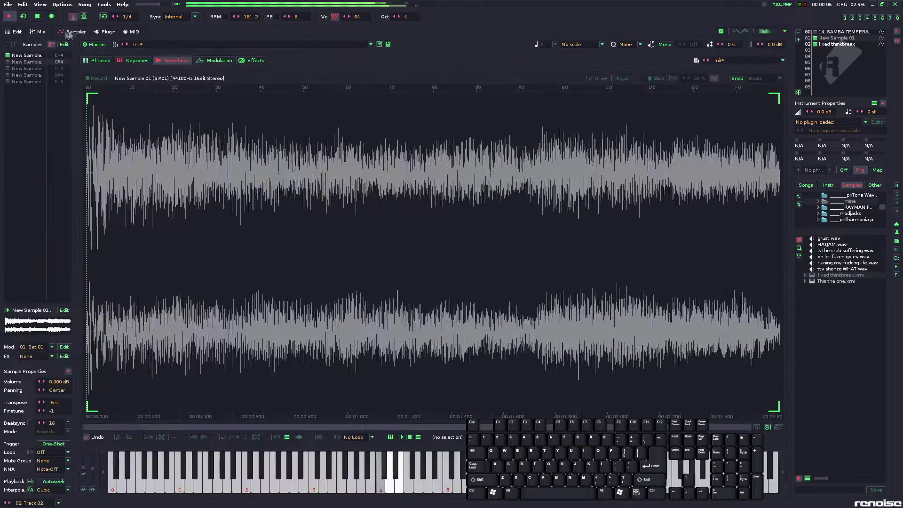
click(12, 33)
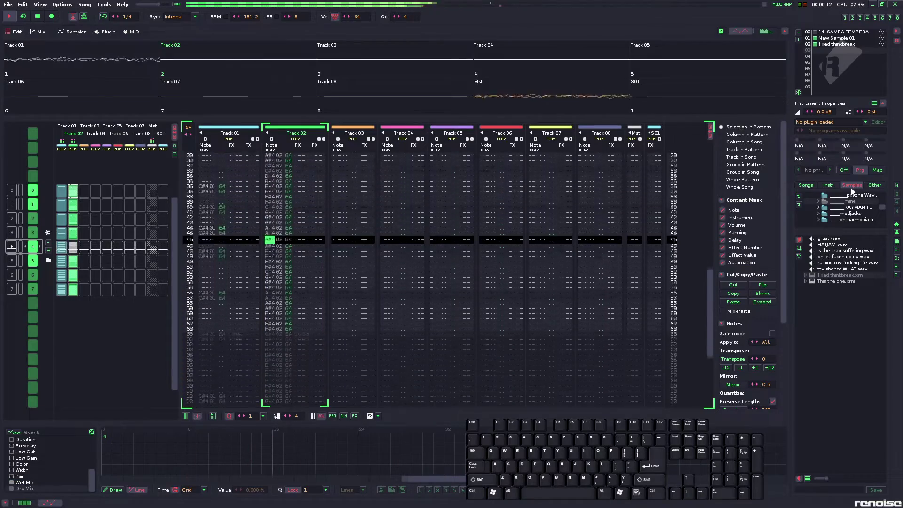
key(space)
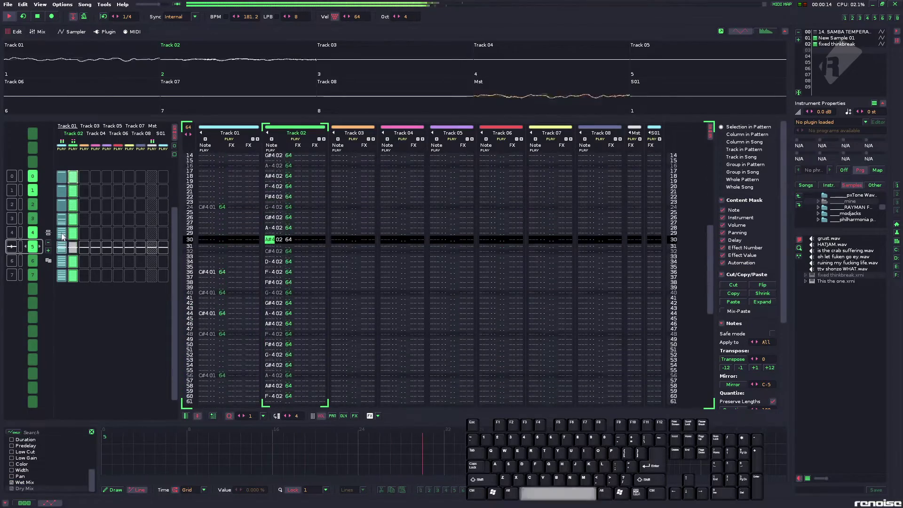
- Play pattern 4, stop near line 34 and delete all Track 01 notes from line 36 onward with edit mode on
click(62, 234)
key(space)
click(227, 239)
key(space)
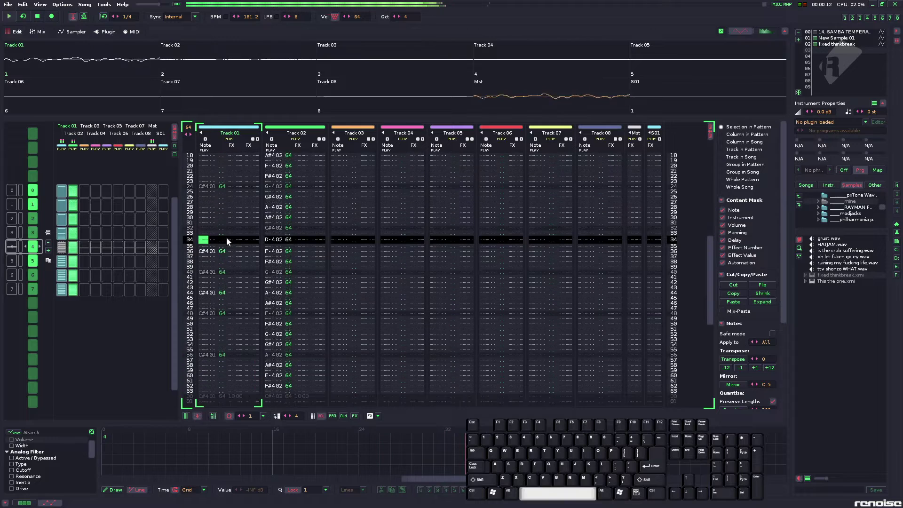
key(Down)
key(Down)
key(Escape)
key(BackSpace)
key(BackSpace)
key(BackSpace)
key(BackSpace)
key(BackSpace)
key(BackSpace)
key(BackSpace)
key(BackSpace)
key(BackSpace)
key(BackSpace)
key(BackSpace)
key(BackSpace)
key(BackSpace)
key(BackSpace)
key(BackSpace)
key(BackSpace)
key(BackSpace)
key(BackSpace)
key(BackSpace)
key(BackSpace)
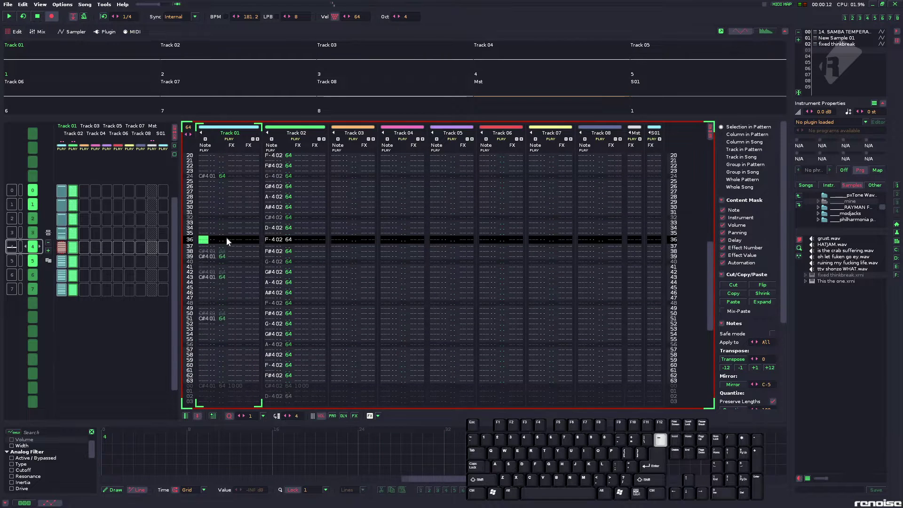
- Enter a C#4 note with instrument 01 on line 32 of Track 01 in pattern 4, using an edit step of 0
key(Up)
key(Up)
key(Up)
key(Up)
key(s)
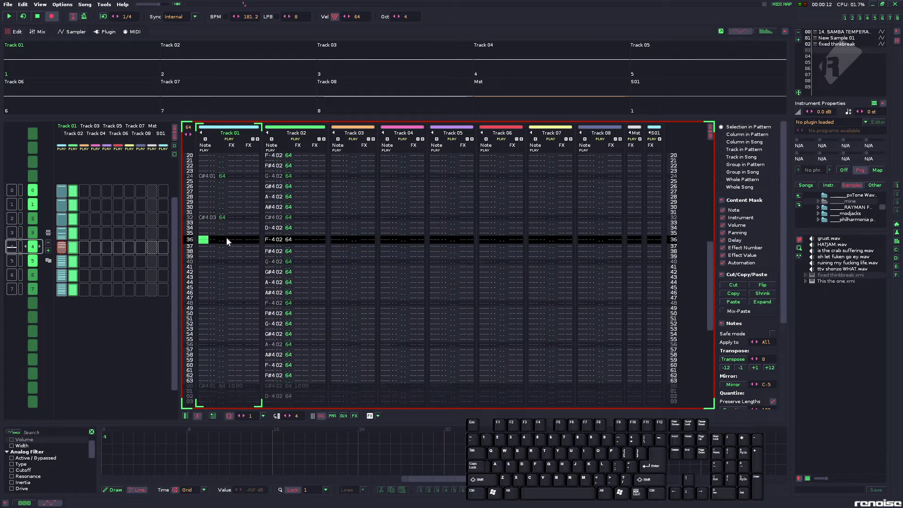
key(alt+Up)
key(Up)
key(Up)
key(Up)
key(Up)
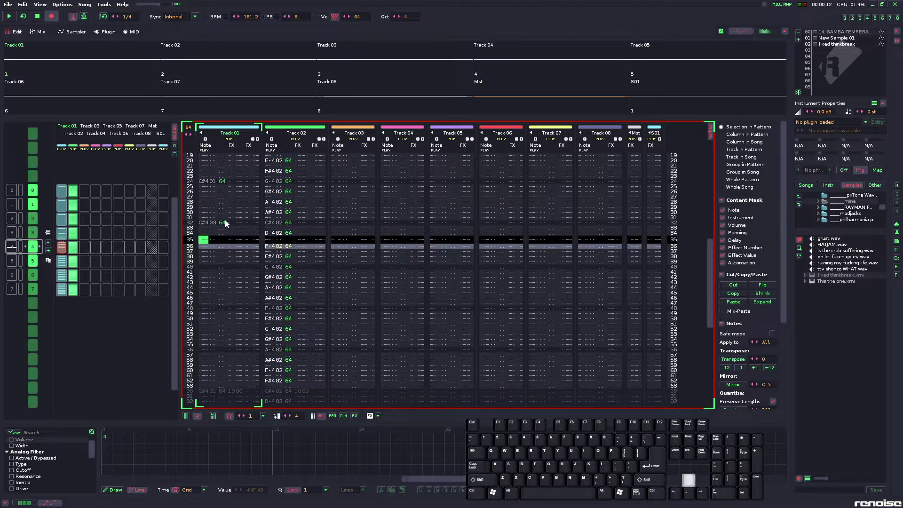
key(ctrl+0)
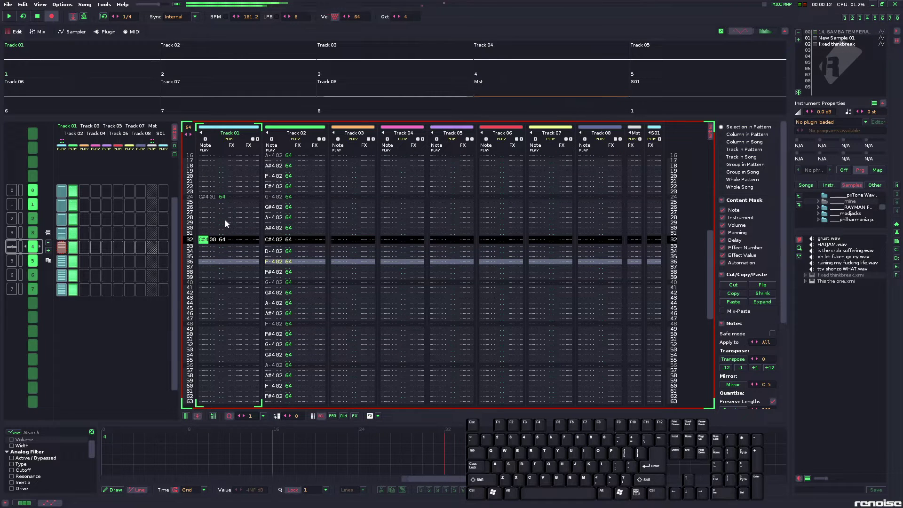
key(alt+Down)
key(s)
- Add the sample offset effect 0S80 to the C#4 note on line 32 and play pattern 4
key(Up)
key(Right)
key(Down)
key(Right)
key(Right)
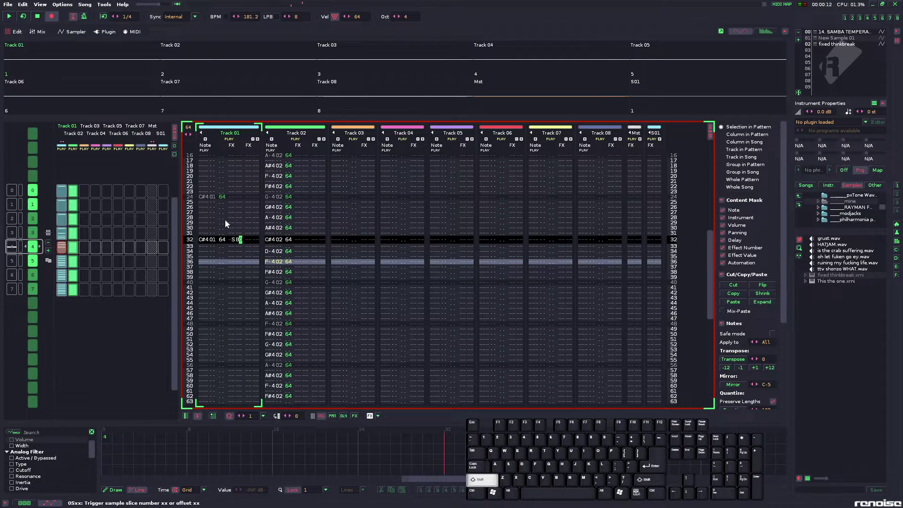
key(space)
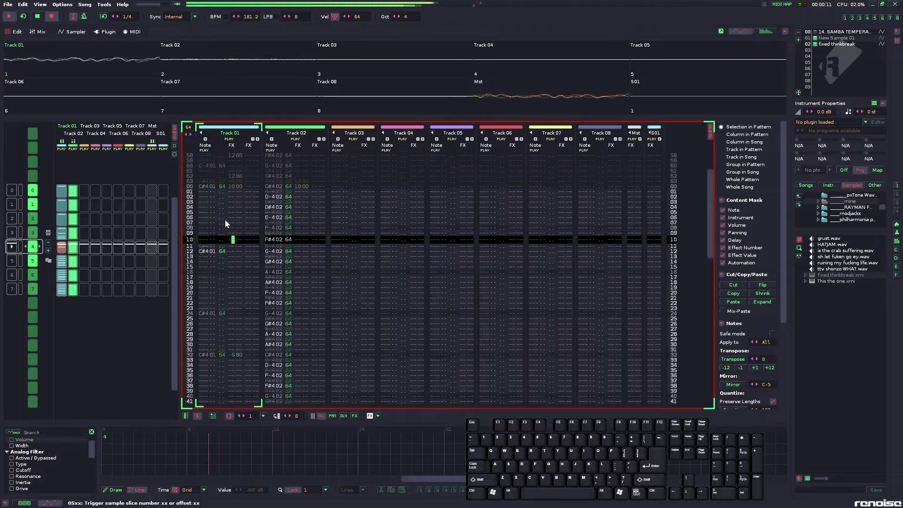
key(space)
- Try a sample offset of 0S60 on the line 32 note and play the pattern
key(Right)
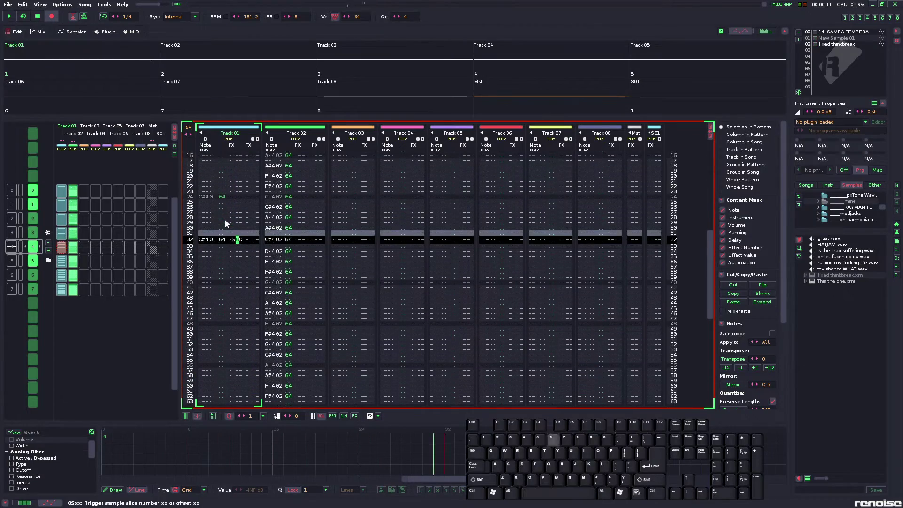
key(space)
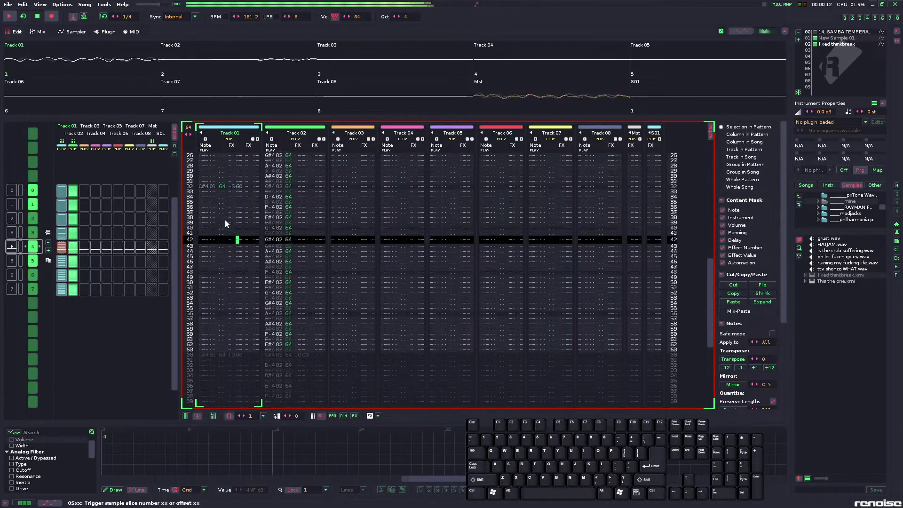
key(space)
- Try a sample offset of 0S70 on the line 32 note and replay the pattern
key(Up)
key(Up)
key(Up)
key(Up)
key(Up)
key(Up)
key(Up)
key(Up)
key(Up)
key(Up)
key(Up)
key(Up)
key(Up)
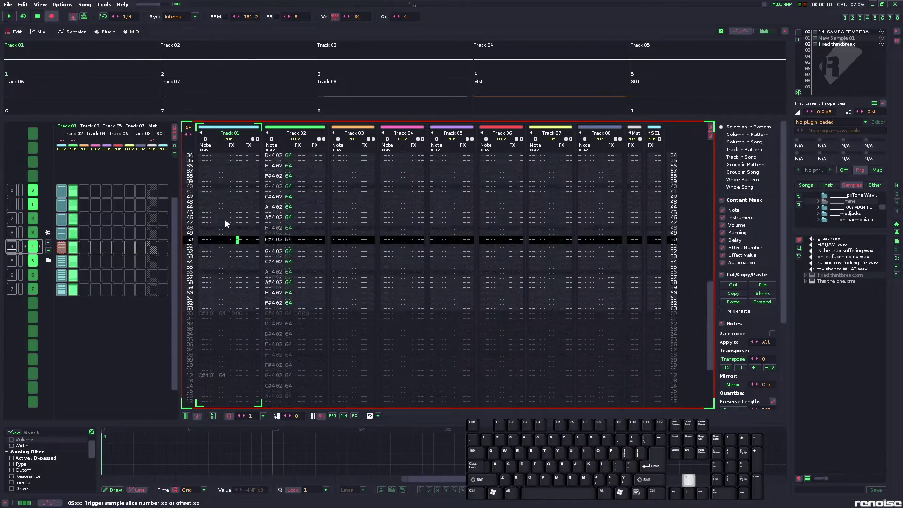
key(Up)
key(Up)
key(Up)
key(Up)
key(Up)
key(Up)
key(Up)
key(Up)
key(Up)
key(Up)
key(Up)
key(Up)
key(Up)
key(Up)
key(Up)
key(Up)
key(Up)
key(Up)
key(Up)
text(7)
key(space)
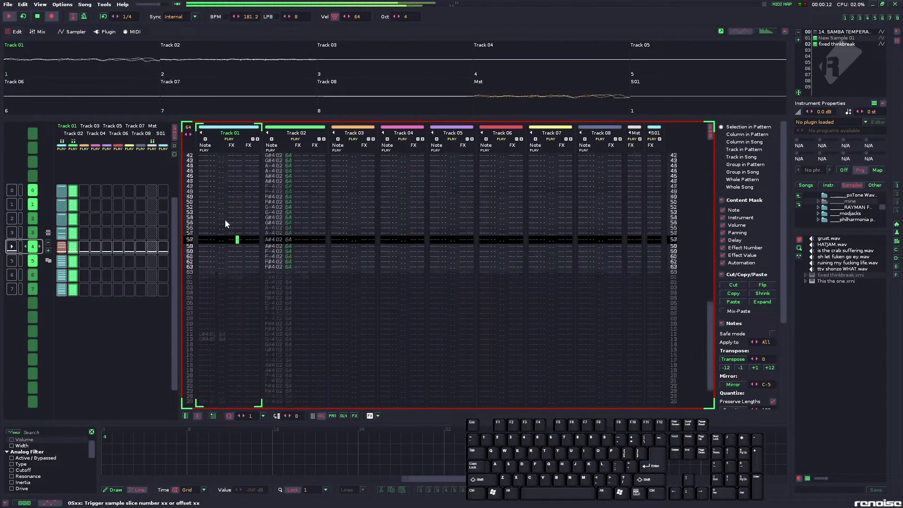
key(space)
key(Up)
key(Up)
key(space)
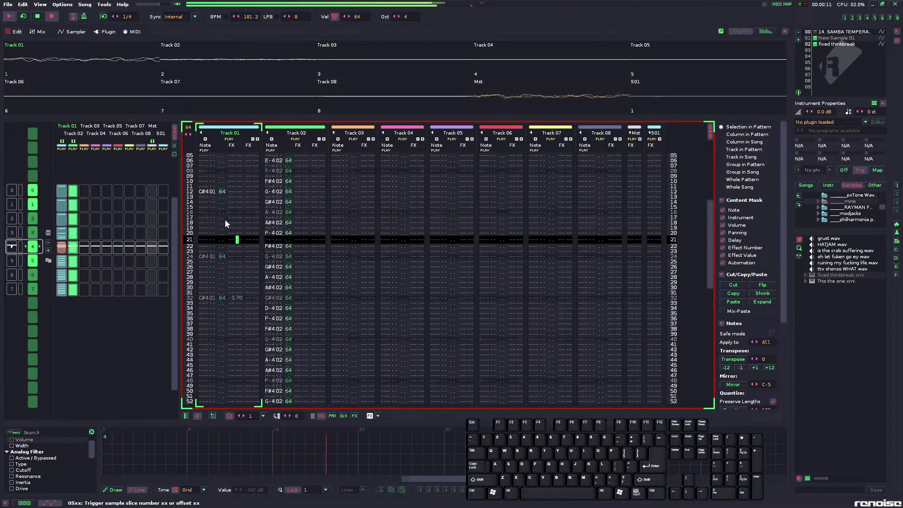
- Set the sample offset on the line 32 note to 0S6A and listen to the pattern
key(space)
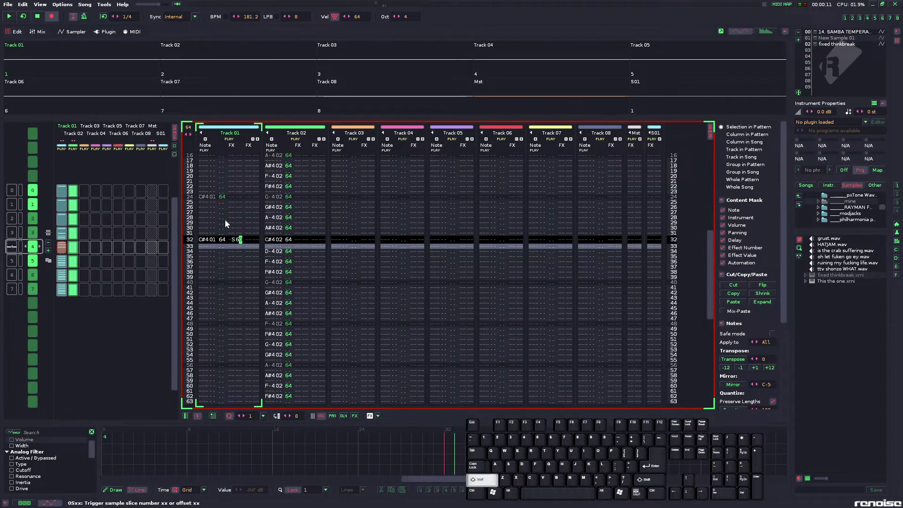
text(a)
key(space)
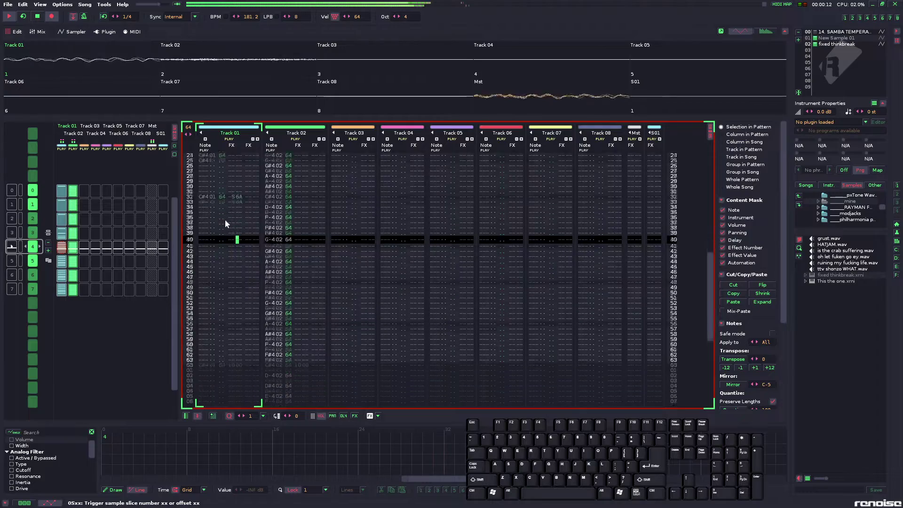
- Try a sample offset of 0S67 on the line 32 note of pattern 4 and play the pattern
key(space)
key(Up)
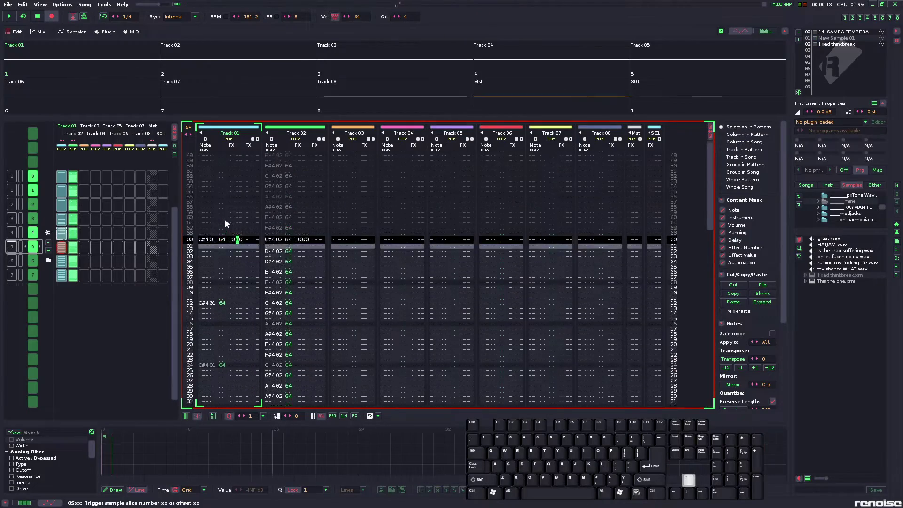
key(Up)
key(Up)
key(Up)
key(Up)
key(Up)
key(Up)
key(Up)
key(Up)
key(Up)
key(Up)
key(Up)
key(Up)
key(Up)
key(Up)
key(Up)
key(Up)
key(Up)
key(Up)
key(Up)
key(Up)
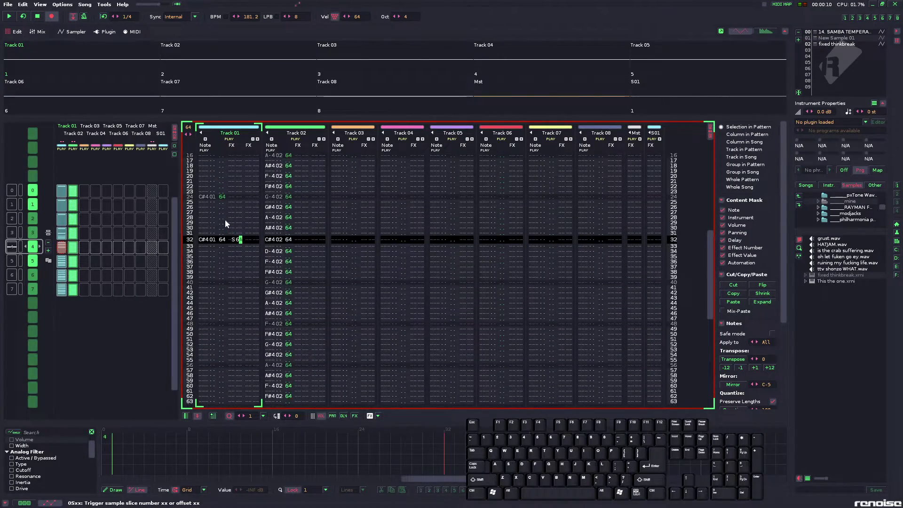
text(7)
key(space)
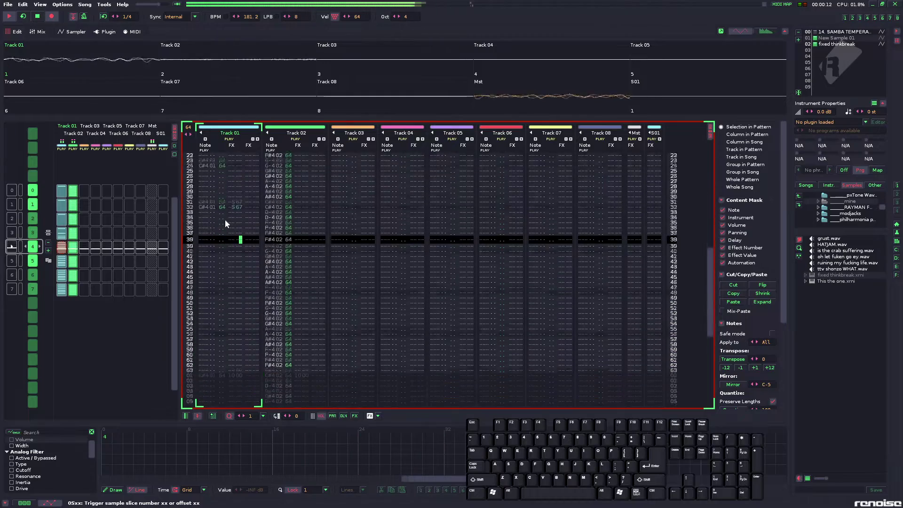
key(space)
- Replay pattern 4 to judge the sample offset on the line 32 note
key(Up)
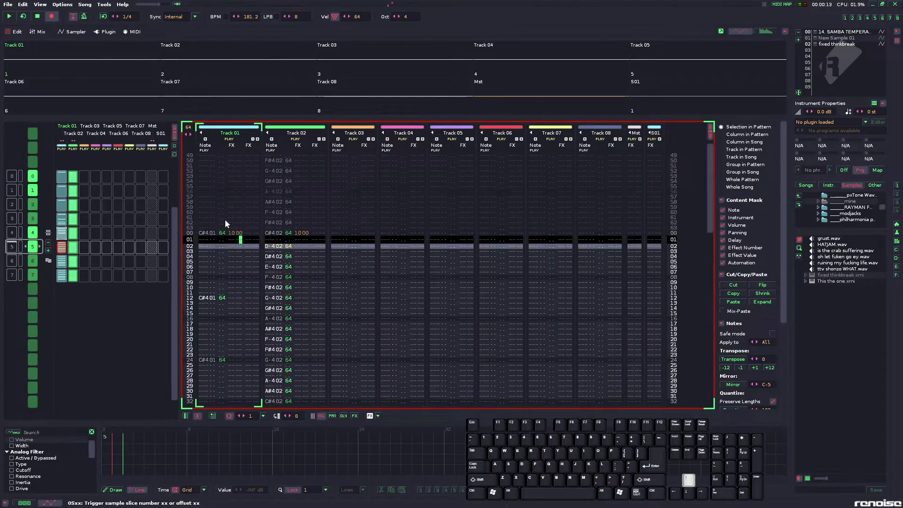
key(Up)
key(Up)
key(Up)
key(Up)
key(Up)
key(Up)
key(Up)
key(Up)
key(Up)
key(Up)
key(Up)
key(Up)
key(Up)
key(Up)
key(Up)
key(Up)
key(Up)
key(Up)
key(Up)
key(Up)
key(space)
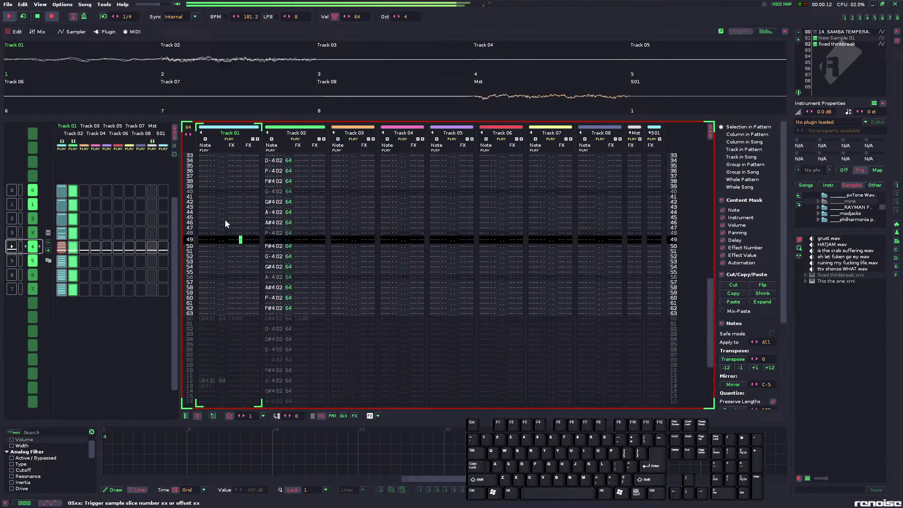
key(space)
- Try a sample offset of 0S69 on the line 32 note and listen to the pattern
key(Up)
key(Up)
key(Up)
key(Up)
key(Up)
key(Up)
key(Up)
key(Up)
key(Up)
key(Up)
key(Up)
key(Up)
key(Up)
key(Up)
key(Up)
key(Up)
key(Up)
key(Up)
key(Up)
key(Up)
key(Up)
key(Up)
text(9)
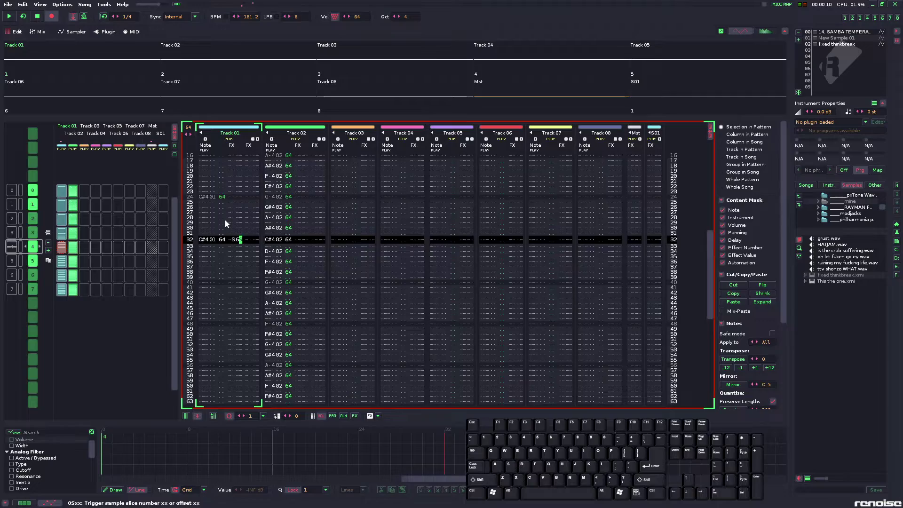
key(space)
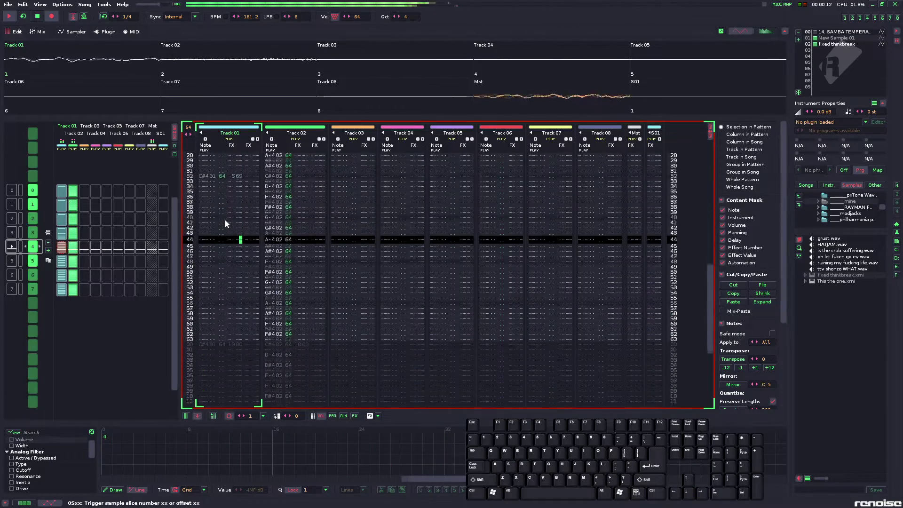
key(space)
key(Up)
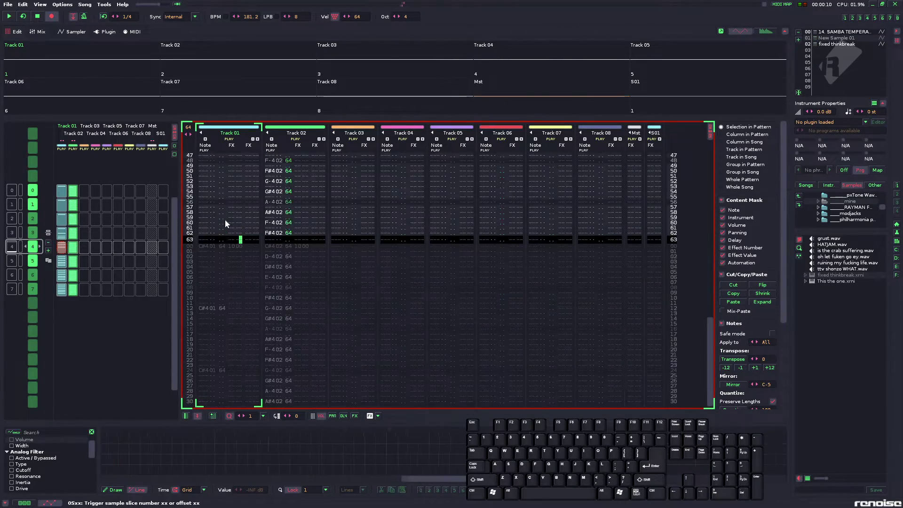
- Set the sample offset on the line 32 note of pattern 4 to 0S6C and play it
key(space)
key(space)
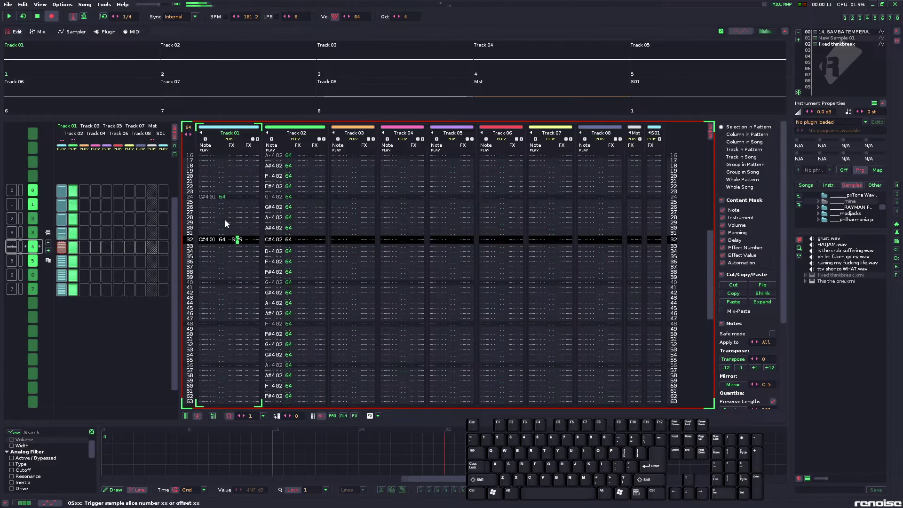
text(C)
key(space)
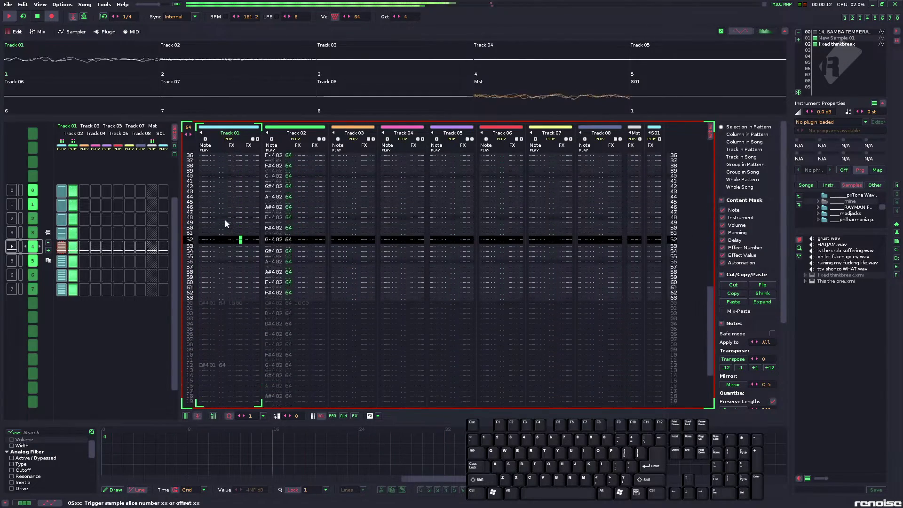
key(space)
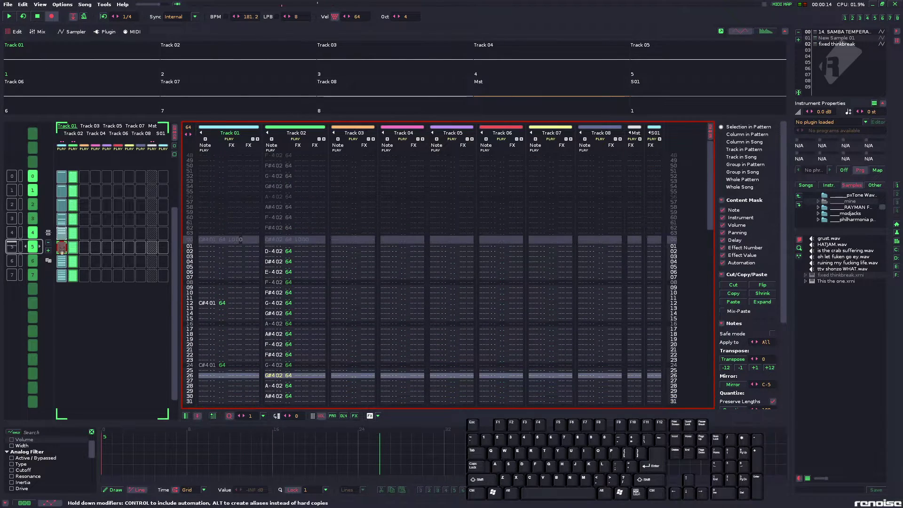
- Listen to the drop patterns up to pattern 7 and return to pattern 4
key(space)
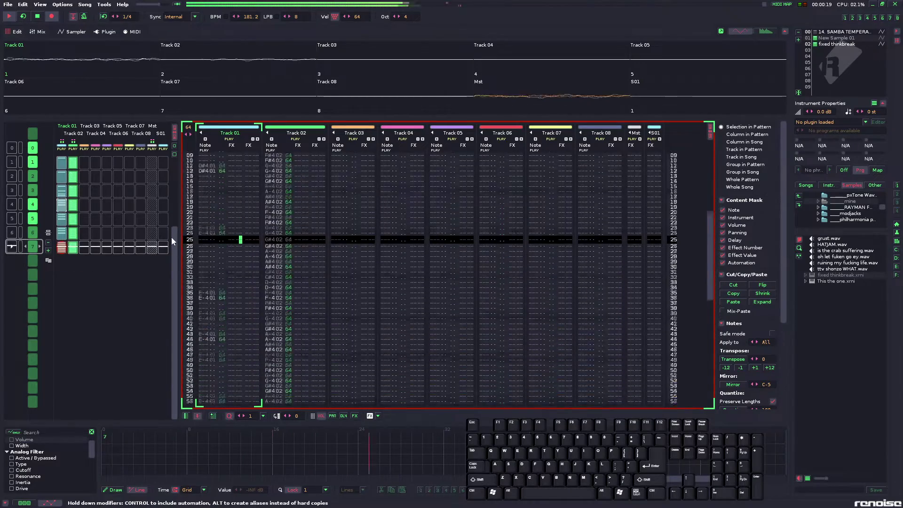
key(space)
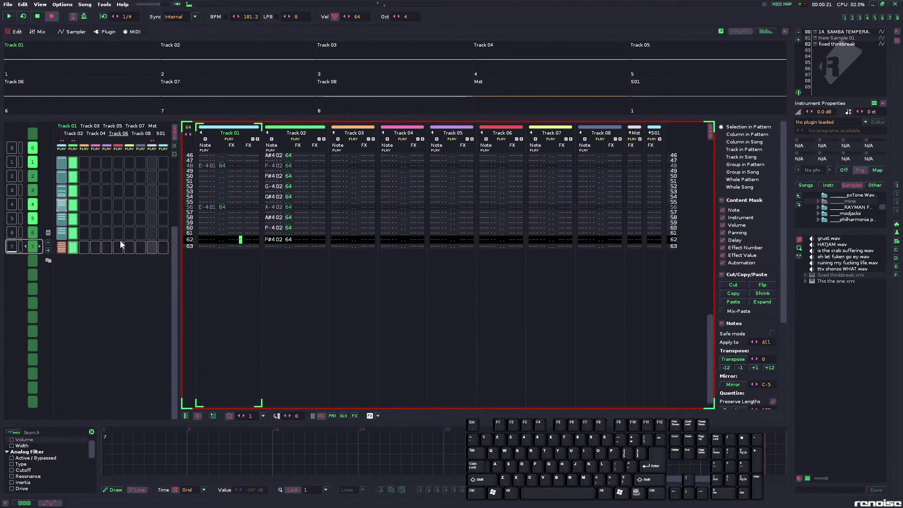
scroll(120, 241, up, 2)
scroll(120, 241, up, 1)
key(space)
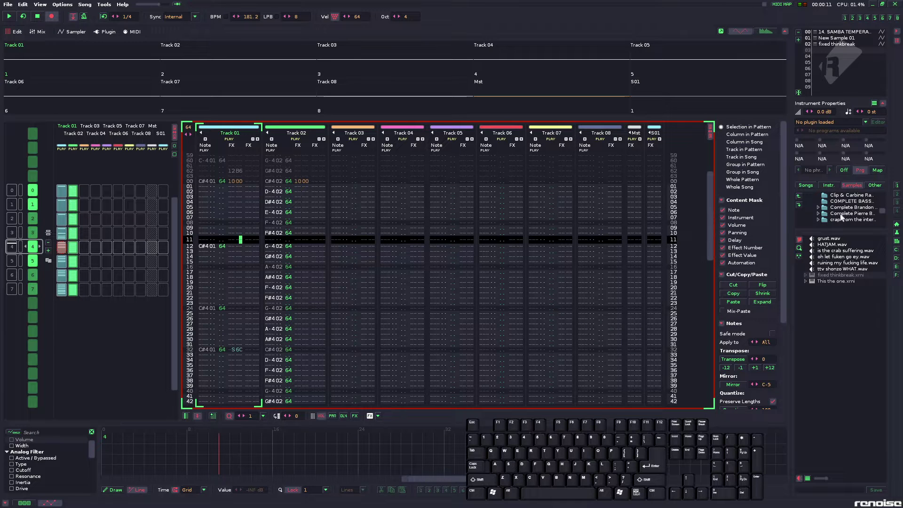
- Load Hard Kick.wav and Use this Clap.wav from the Pierre kit's Kicks and Claps folders as new instruments
click(840, 214)
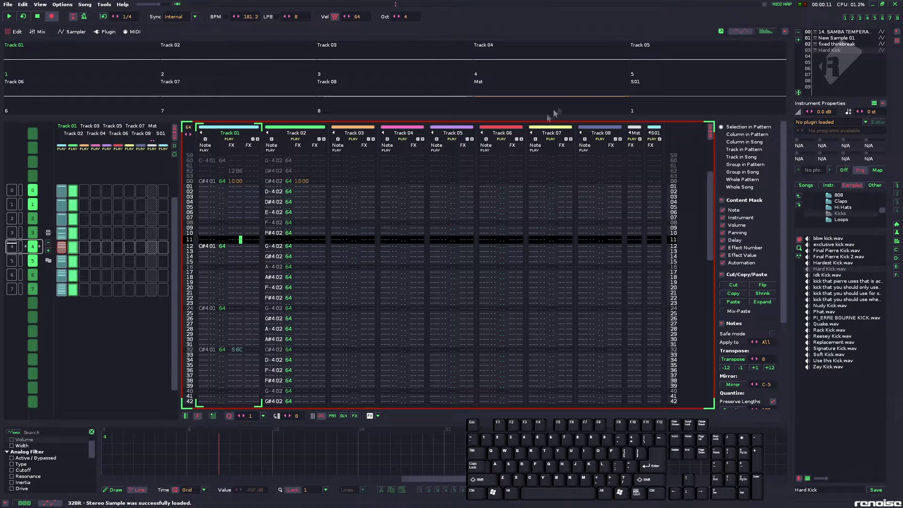
click(844, 201)
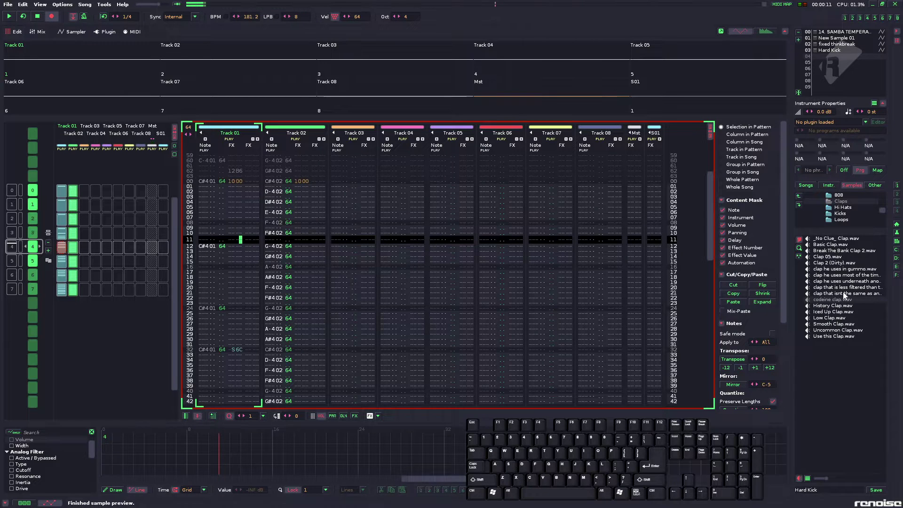
click(847, 281)
click(846, 275)
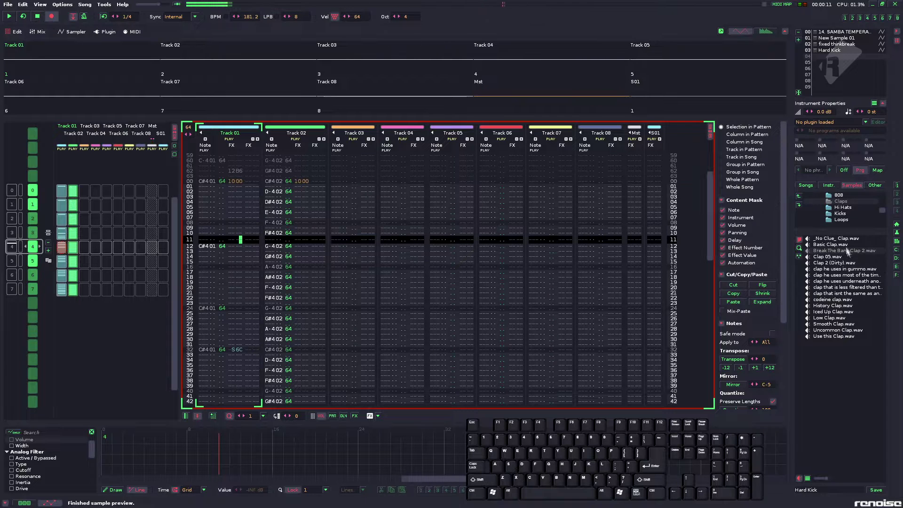
click(834, 337)
click(839, 329)
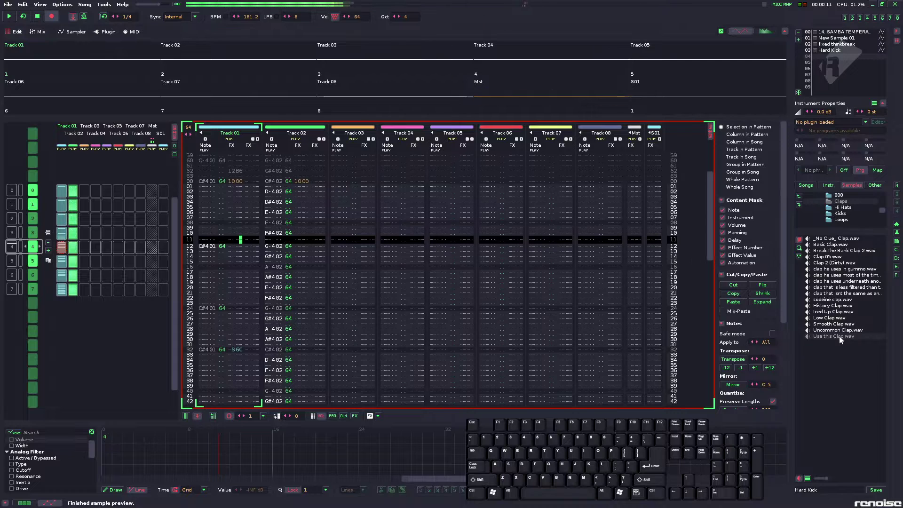
- Audition samples in the kit's Snares folder and load "snare he uses in some beats" as a new instrument
click(847, 214)
click(843, 287)
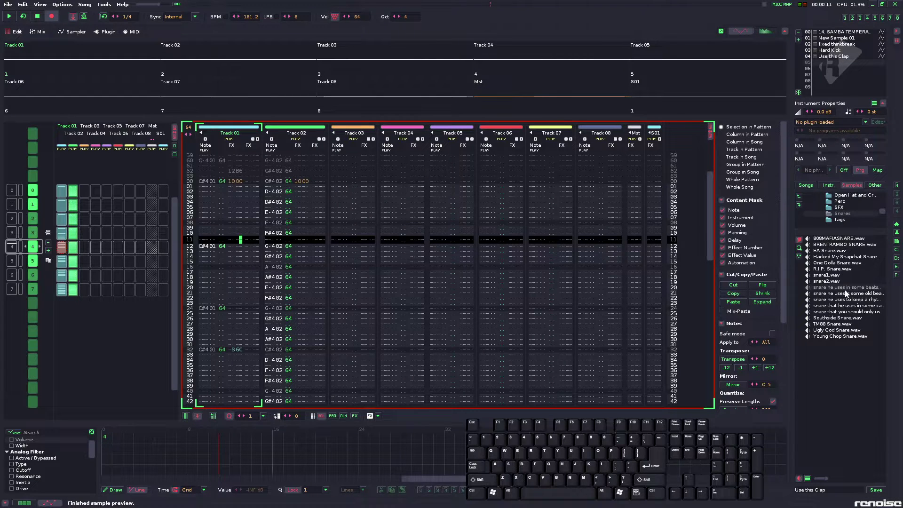
click(844, 274)
click(847, 269)
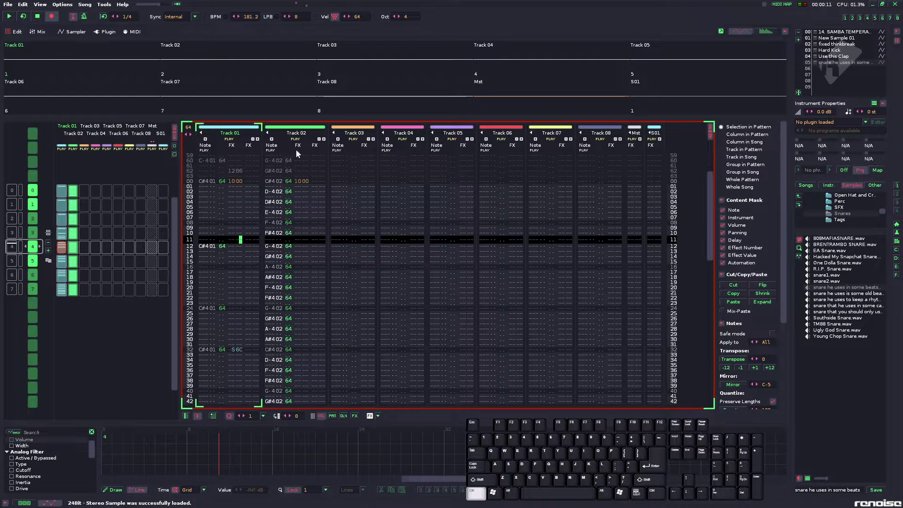
- Insert three new tracks in front of the existing sample and Think break tracks
key(ctrl+t)
drag(296, 134, 211, 133)
key(ctrl+t)
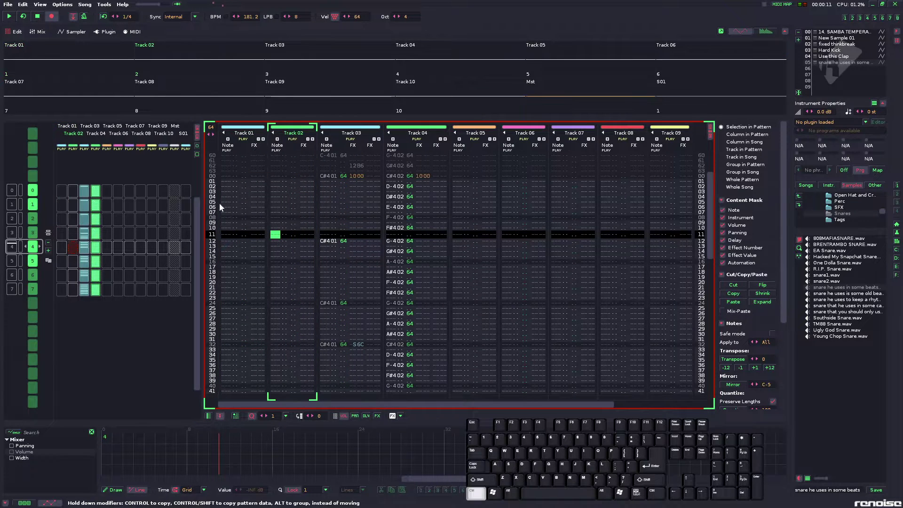
key(ctrl+t)
- In pattern 4, enter a C-4 Hard Kick on line 00 of Track 01 and a C-4 snare on line 16 of Track 02
drag(236, 179, 242, 181)
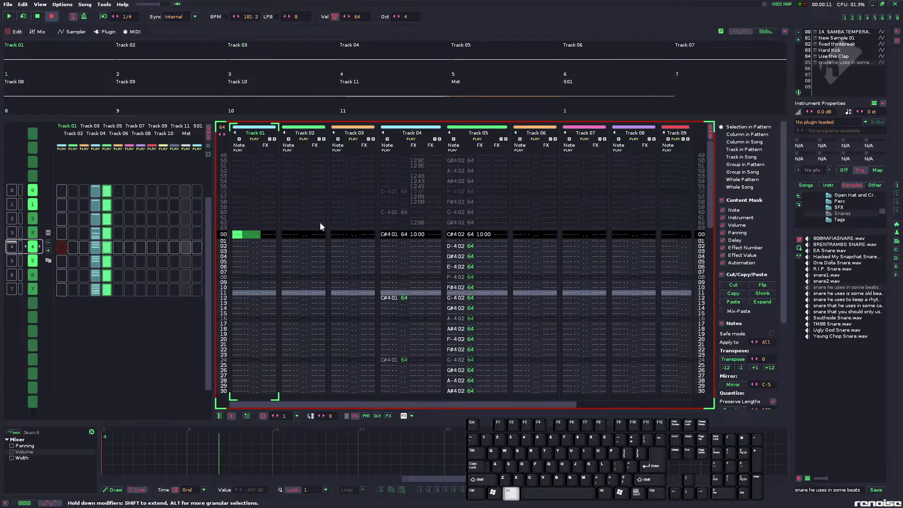
key(z)
key(space)
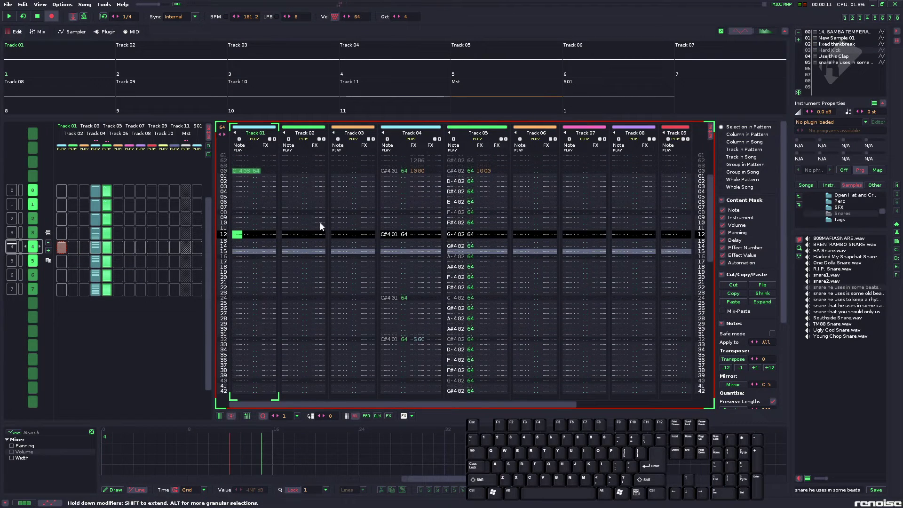
click(287, 234)
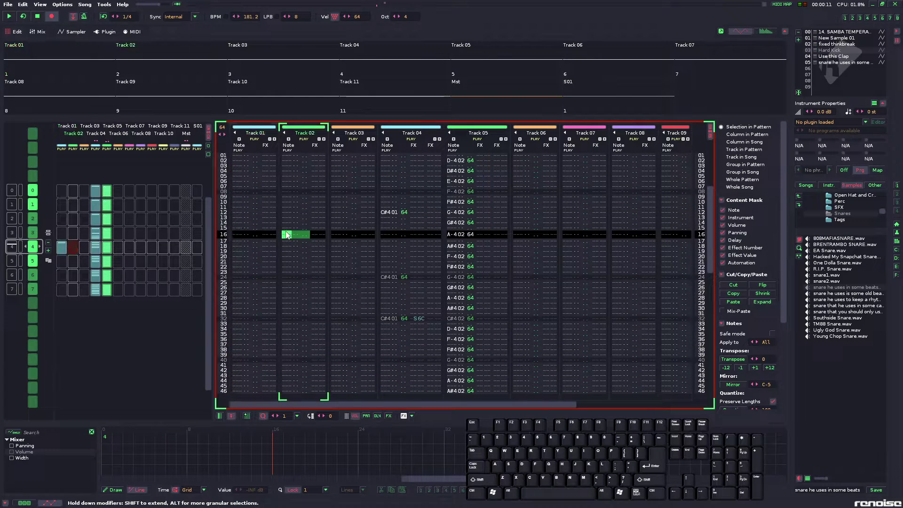
key(z)
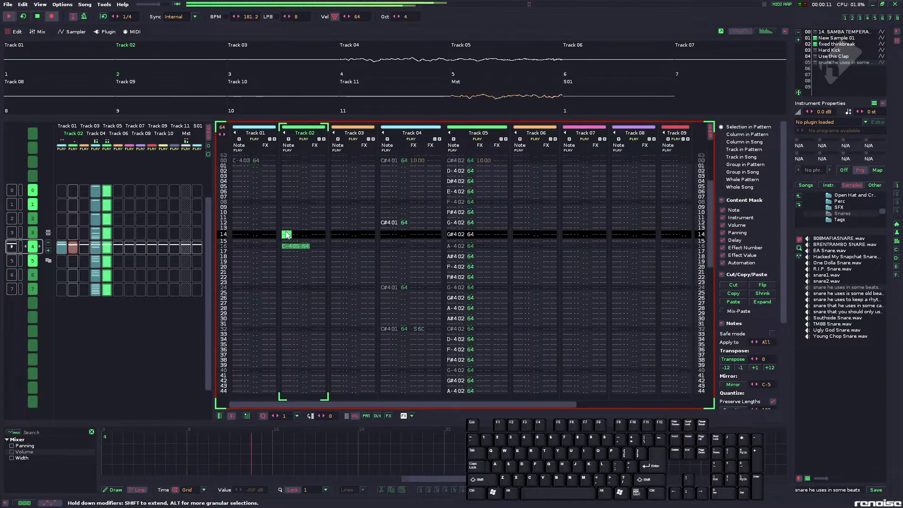
- Add C-4 Hard Kick notes on lines 28, 36, 38 and 40 of Track 01 in pattern 4
key(Left)
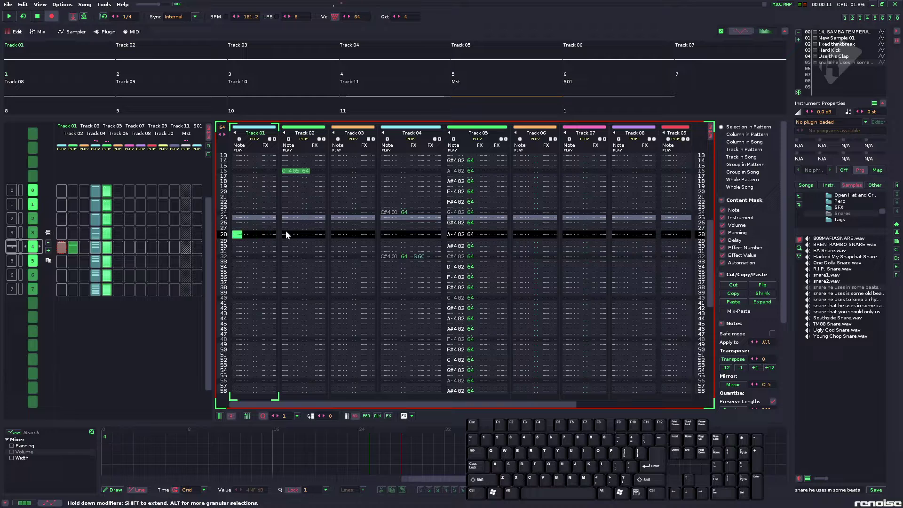
key(ctrl+4)
key(z)
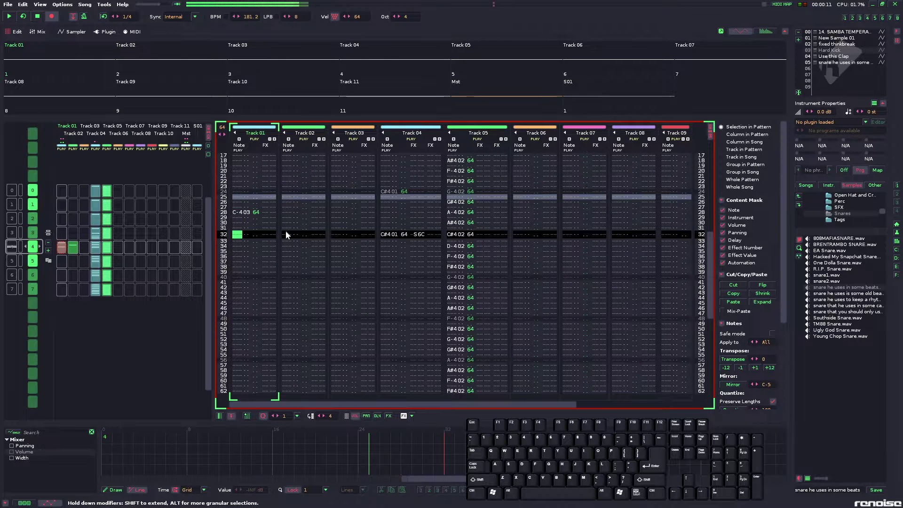
key(Delete)
key(ctrl+2)
key(z)
key(z)
key(z)
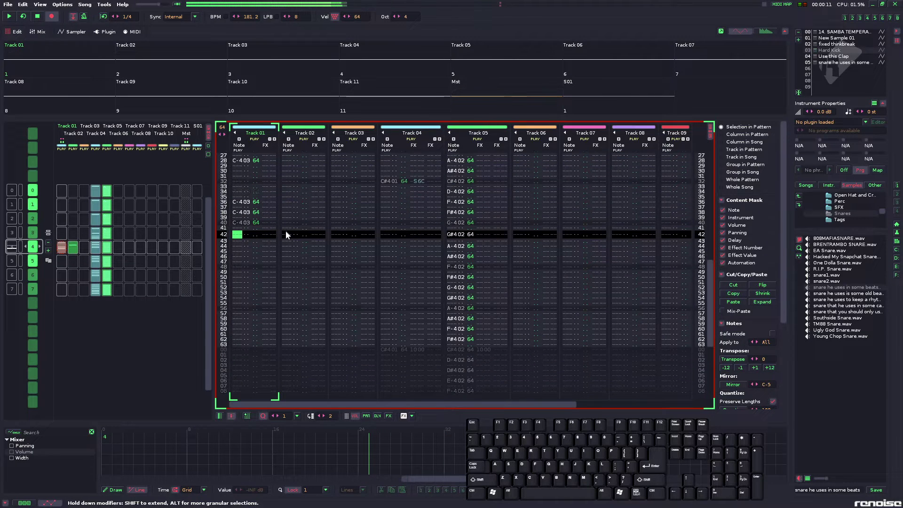
- Enter a second C-4 snare on line 48 of Track 02 and play pattern 4
click(284, 264)
key(alt+Down)
key(z)
key(space)
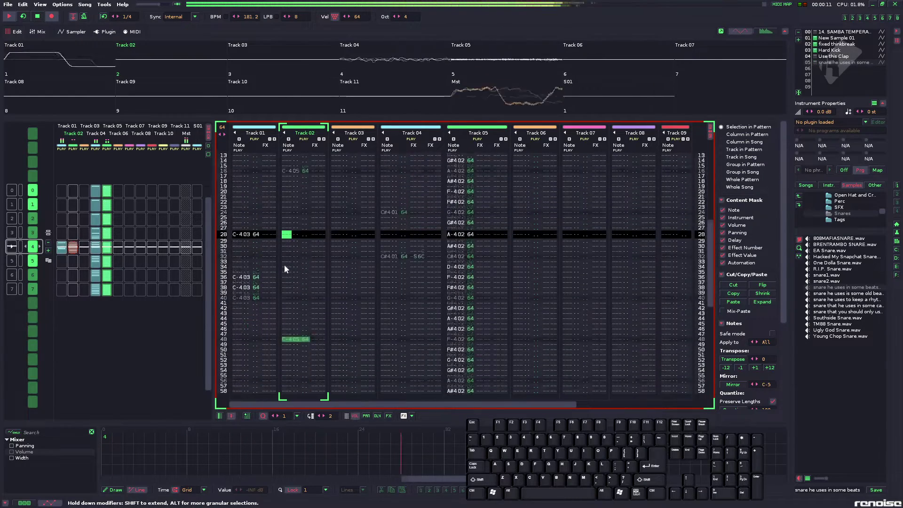
key(space)
- Copy Track 02's snare block from pattern 4 into patterns 5, 6 and 7 and play the result
drag(73, 249, 72, 291)
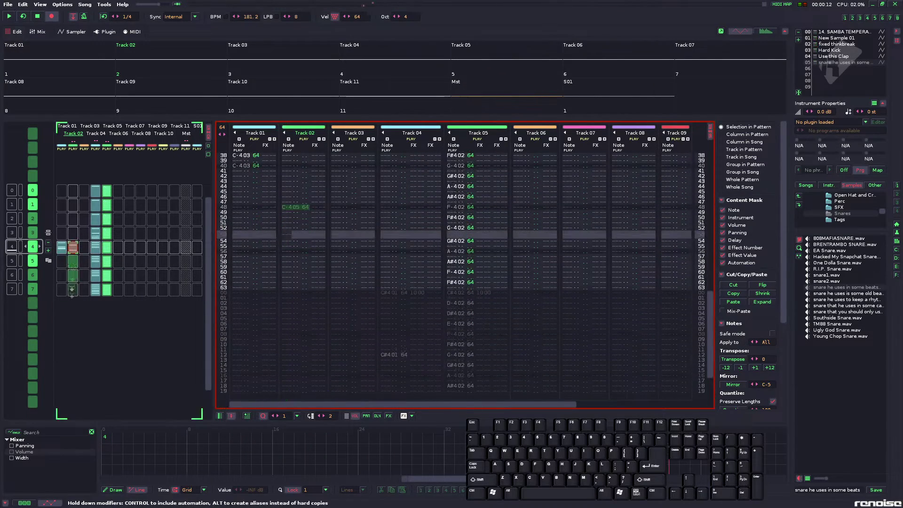
click(266, 246)
key(space)
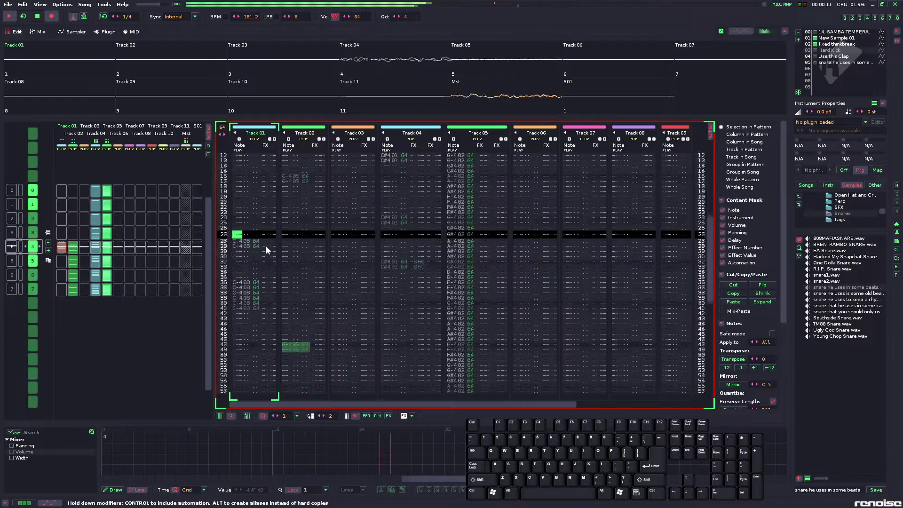
key(space)
- Set the edit step to 4 and enter C-4 Hard Kick notes in Track 01 of pattern 5, starting on line 00
key(ctrl+4)
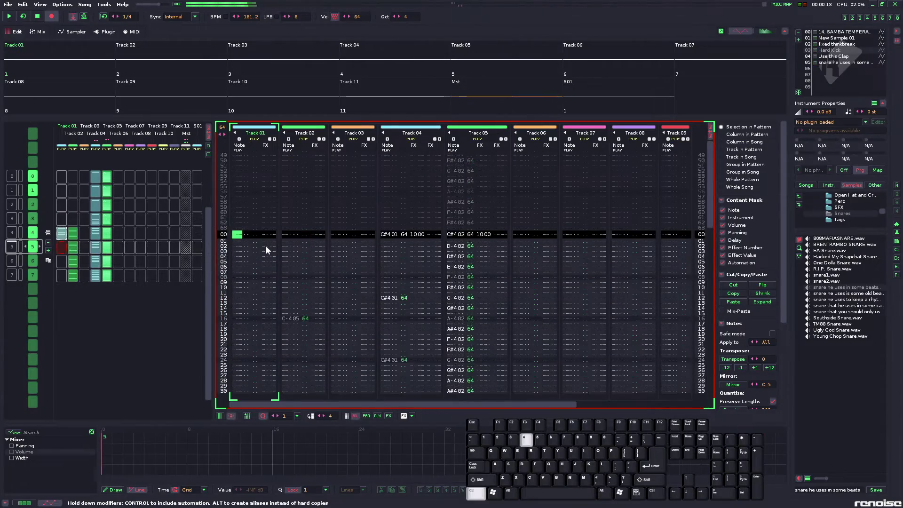
key(z)
key(z)
key(space)
key(space)
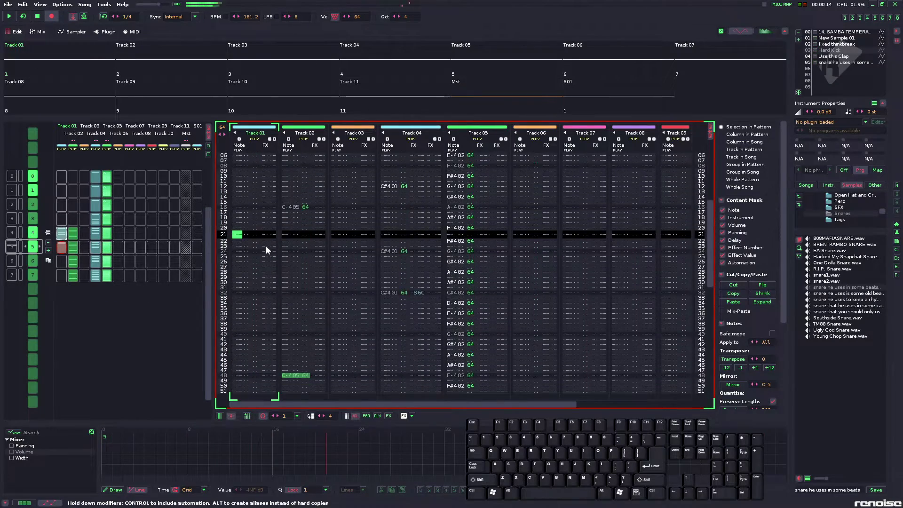
key(Down)
key(Down)
key(Down)
key(z)
key(z)
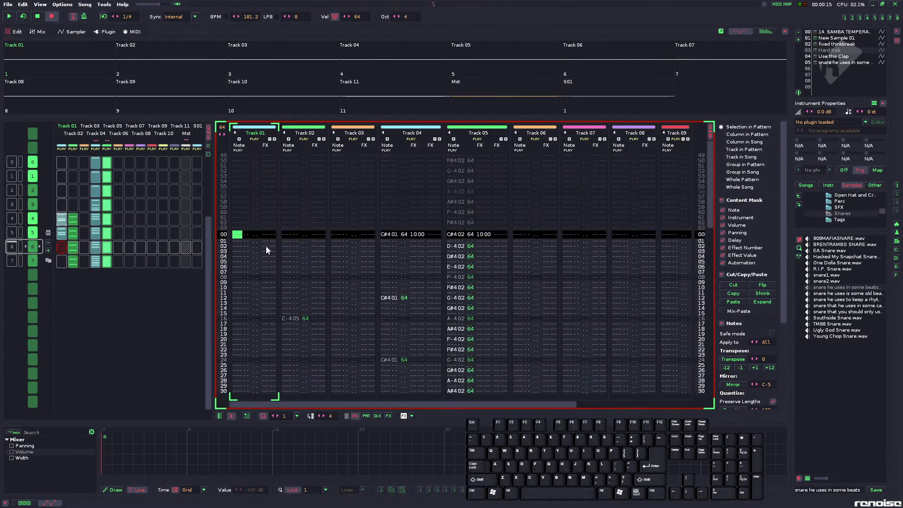
- Copy Track 01's kick block from pattern 4 into pattern 6 and play it
click(62, 224)
ctrl+drag(61, 223, 61, 249)
key(space)
click(240, 243)
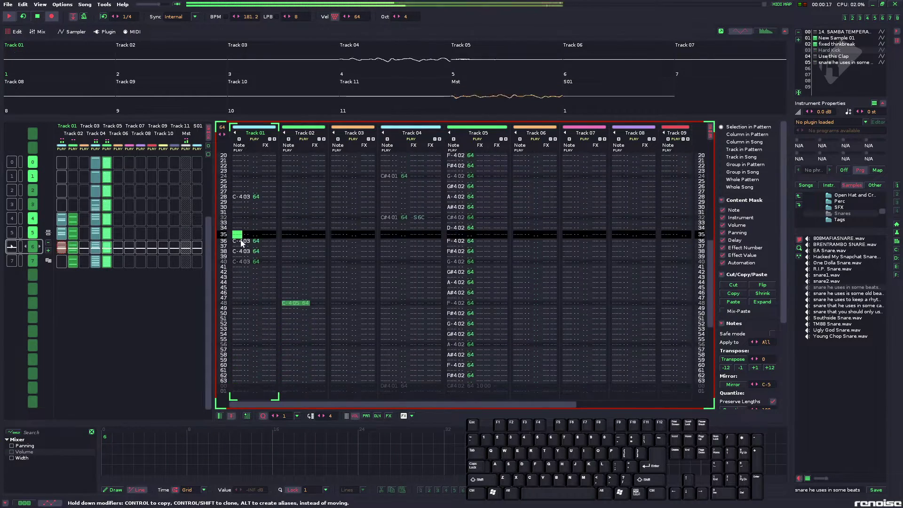
- Add C-4 Hard Kick notes on lines 52 and 60 of Track 01 in pattern 6
key(z)
key(Delete)
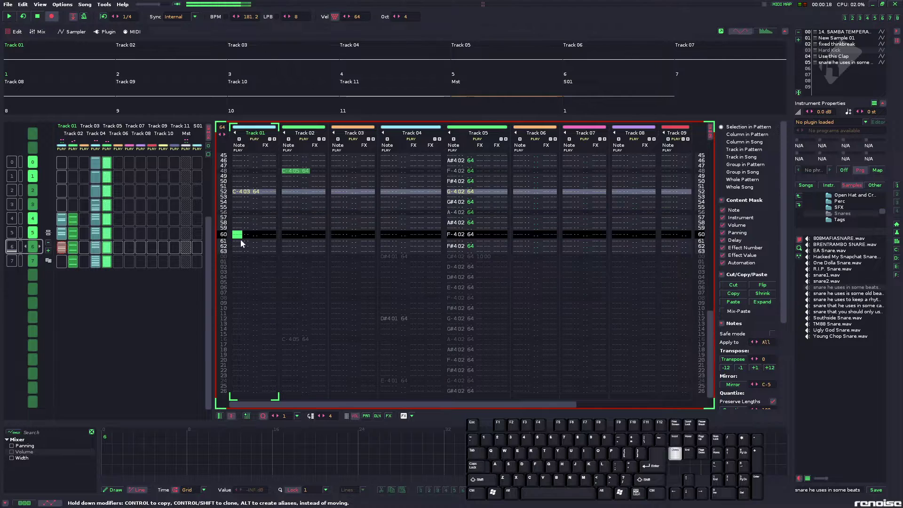
key(z)
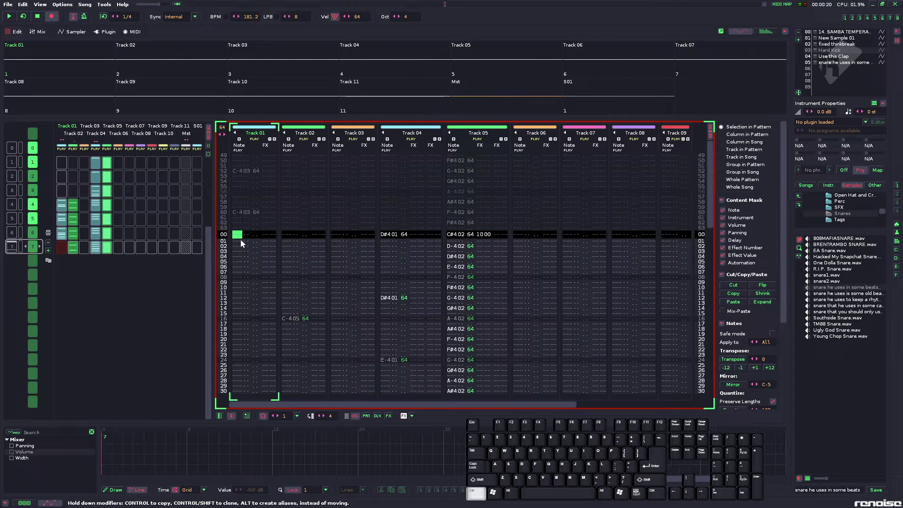
- Enter the opening C-4 Hard Kick notes of Track 01 in pattern 7, including lines 08 and 12, and play them
key(z)
key(z)
key(z)
key(Up)
key(ctrl+4)
key(Up)
key(Up)
key(Up)
key(Up)
key(Up)
key(Down)
key(z)
key(z)
key(space)
key(space)
key(Down)
key(Down)
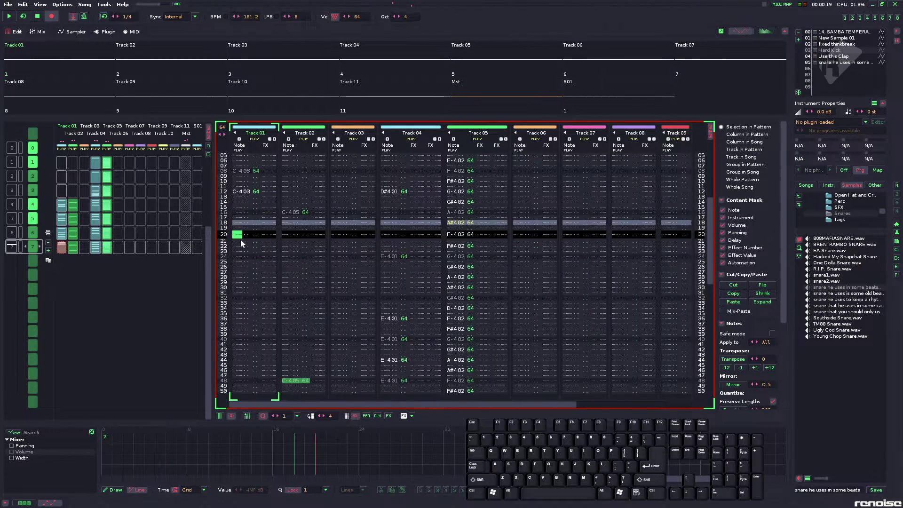
- Add C-4 kicks on lines 28, 36 and 38 of Track 01 in pattern 7, using edit step 2 for the last pair
key(z)
key(Delete)
key(z)
key(Delete)
key(ctrl+2)
key(z)
key(z)
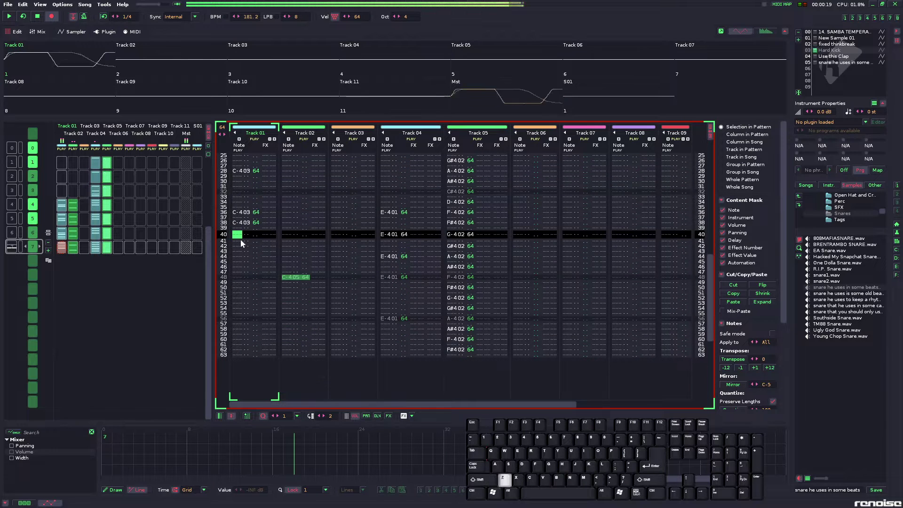
- With the edit step at 4, add C-4 kicks on lines 40, 44 and 52 of pattern 7 and play from pattern 4
key(ctrl+4)
key(z)
key(z)
key(Down)
key(Down)
key(Down)
key(Down)
key(z)
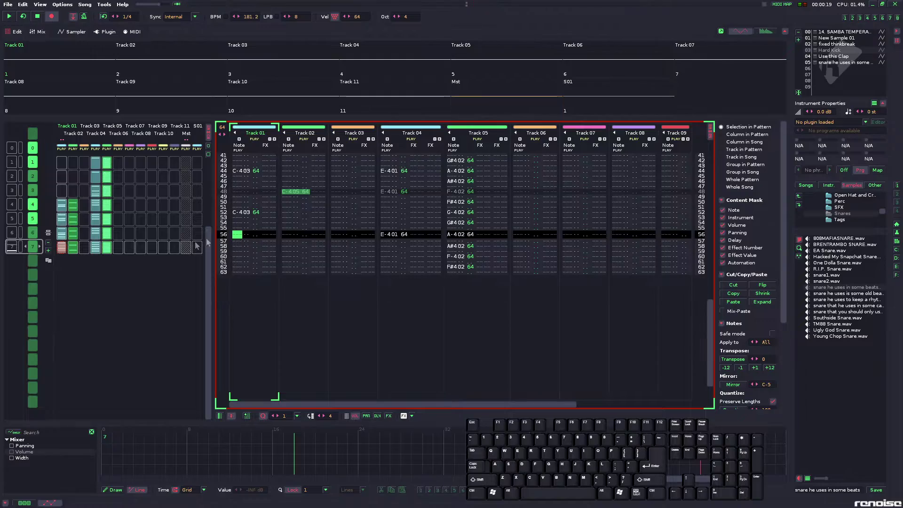
scroll(120, 249, up, 3)
key(space)
- Enter C-4 notes of the Use this Clap instrument on lines 16 and 48 of Track 03 in pattern 4 and copy the block to patterns 5–7
click(841, 58)
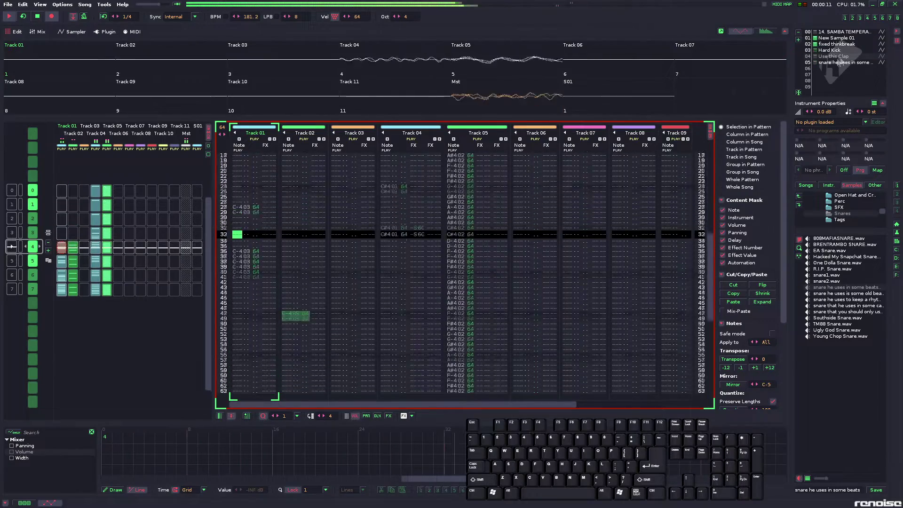
click(84, 245)
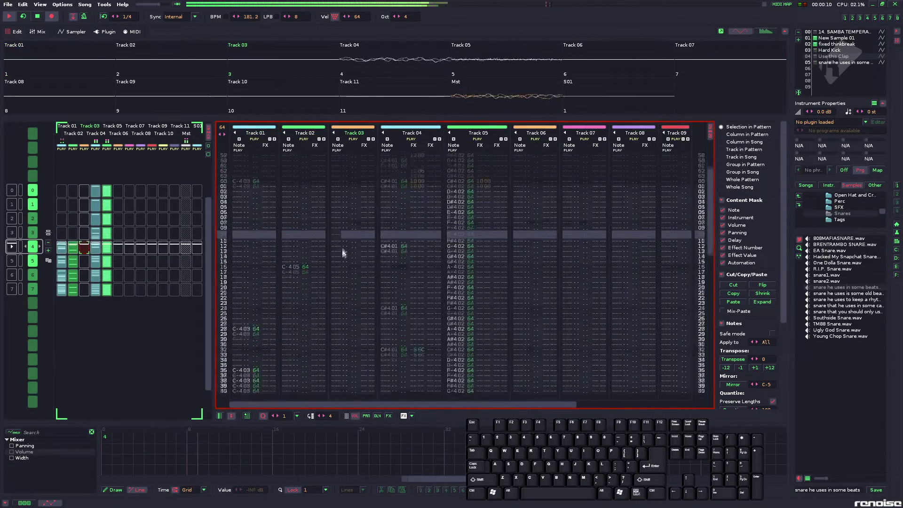
key(space)
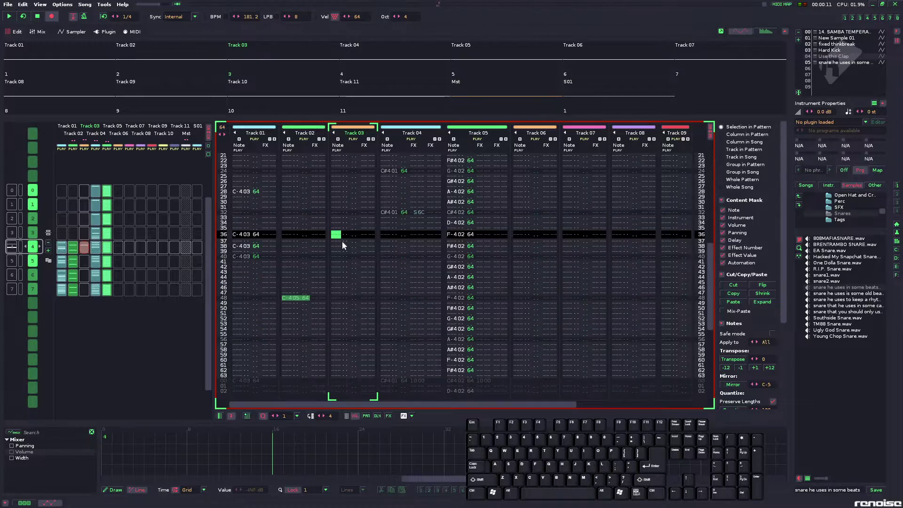
key(space)
key(space)
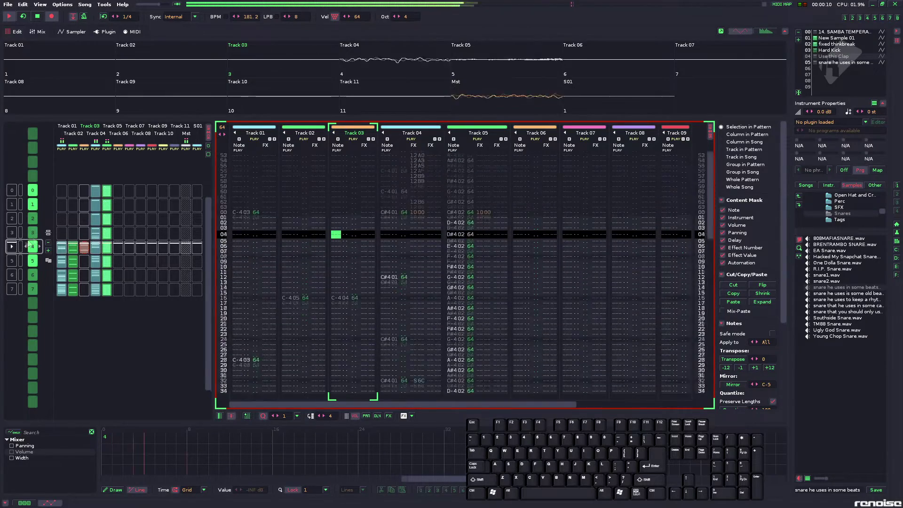
drag(84, 251, 83, 289)
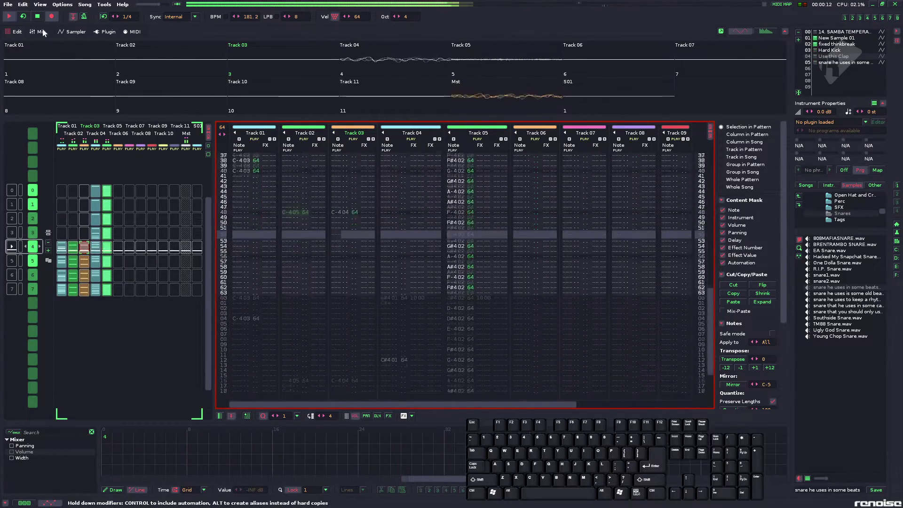
- In the mixer, lower Track 03 to -9.842 dB and set its track delay to 4 ms while playing from pattern 4
key(ctrl+Tab)
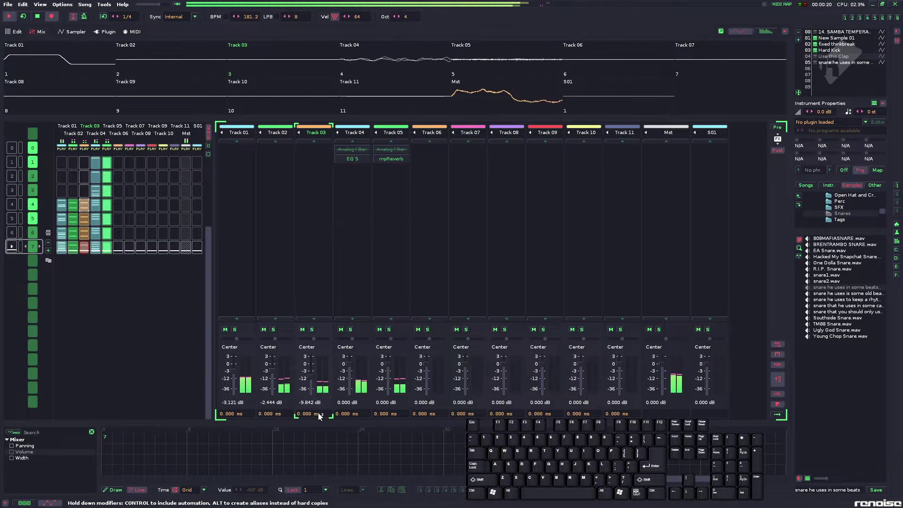
drag(319, 416, 319, 405)
key(space)
click(84, 302)
key(space)
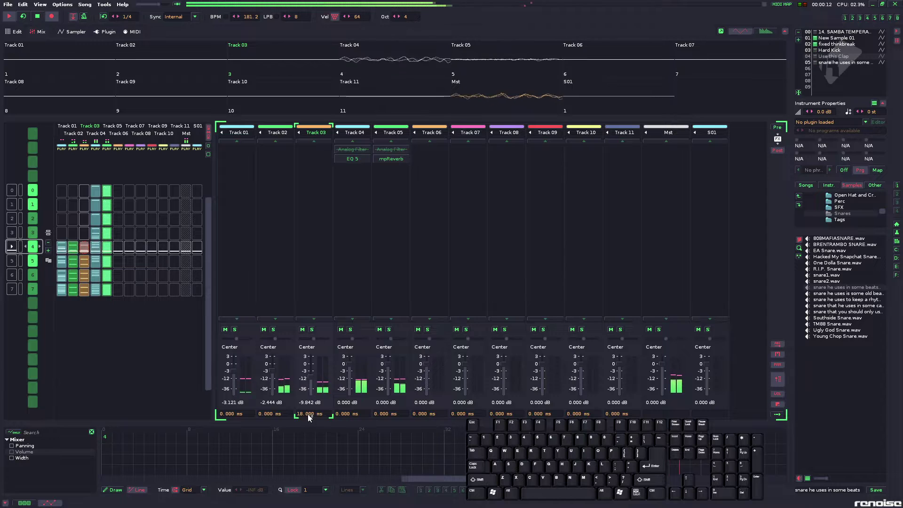
drag(309, 418, 310, 437)
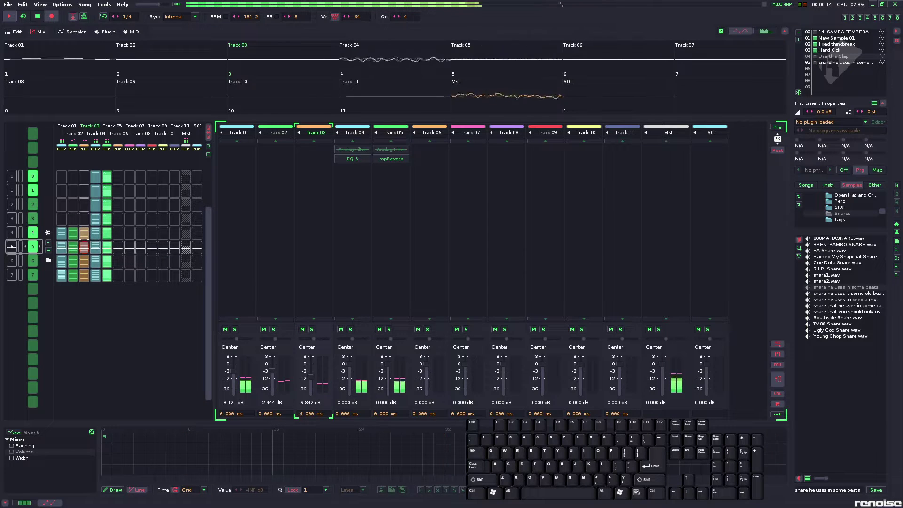
drag(310, 415, 310, 420)
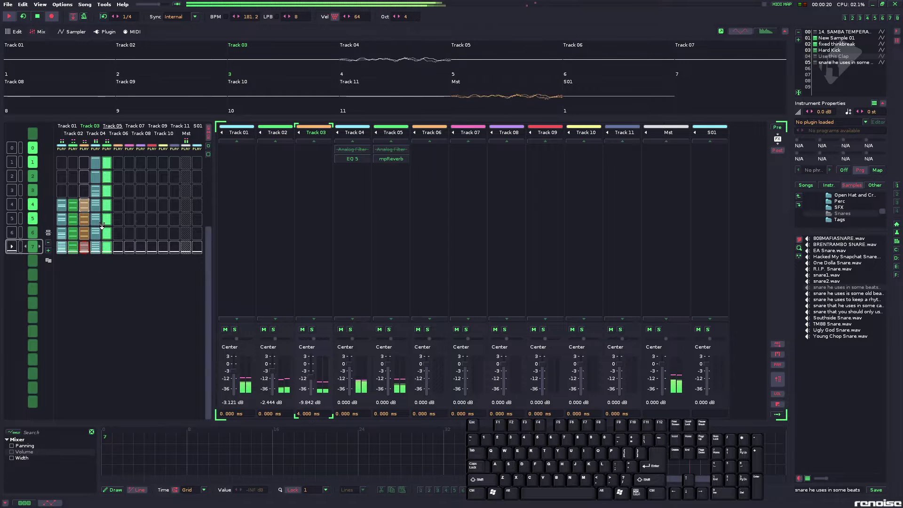
- Save the song and copy the Track 01 to Track 05 blocks of sequence slots 4–7 into slots 8–11
key(space)
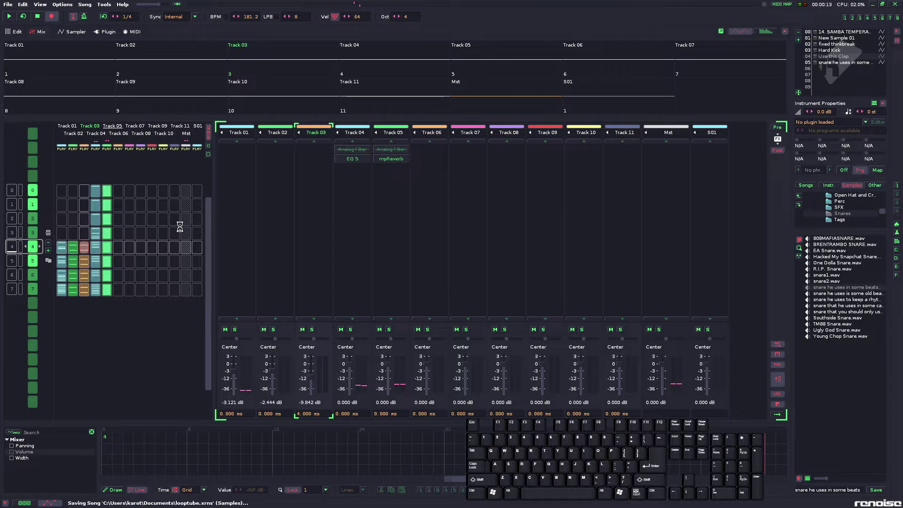
key(space)
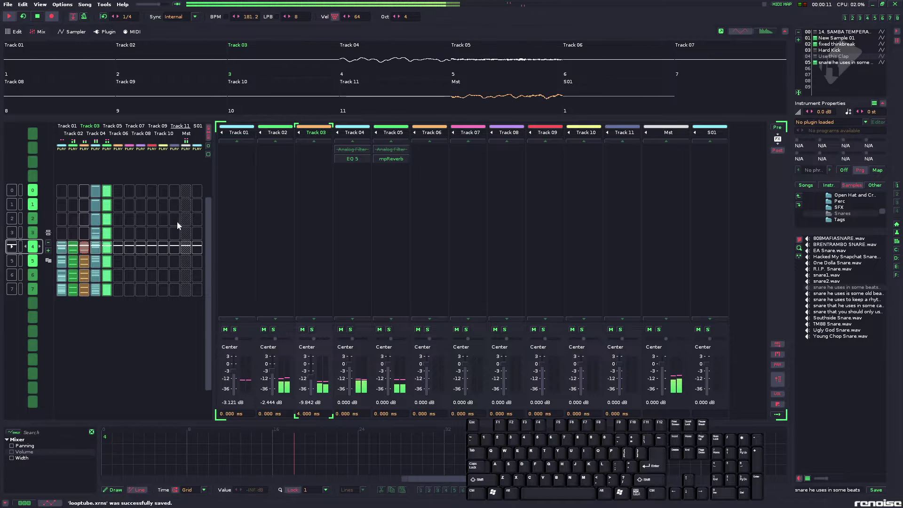
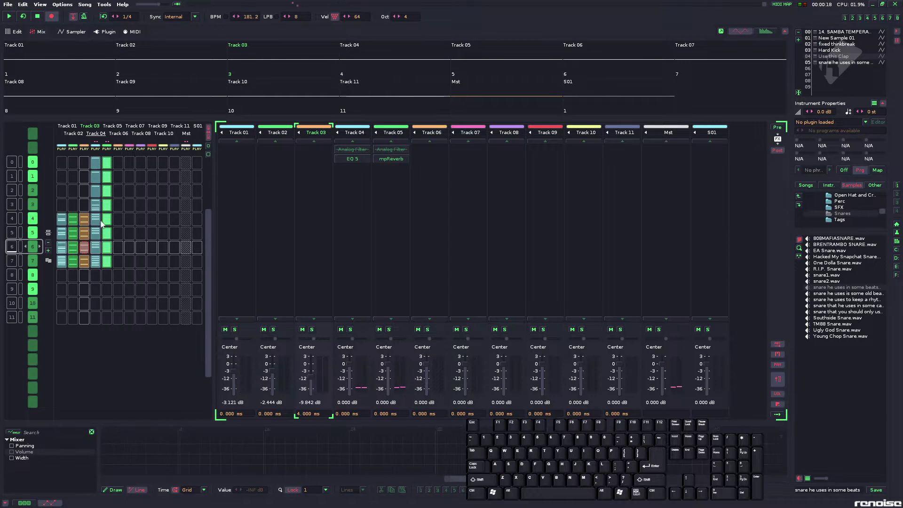
shift+click(61, 258)
drag(62, 216, 65, 274)
scroll(74, 263, up, 2)
key(space)
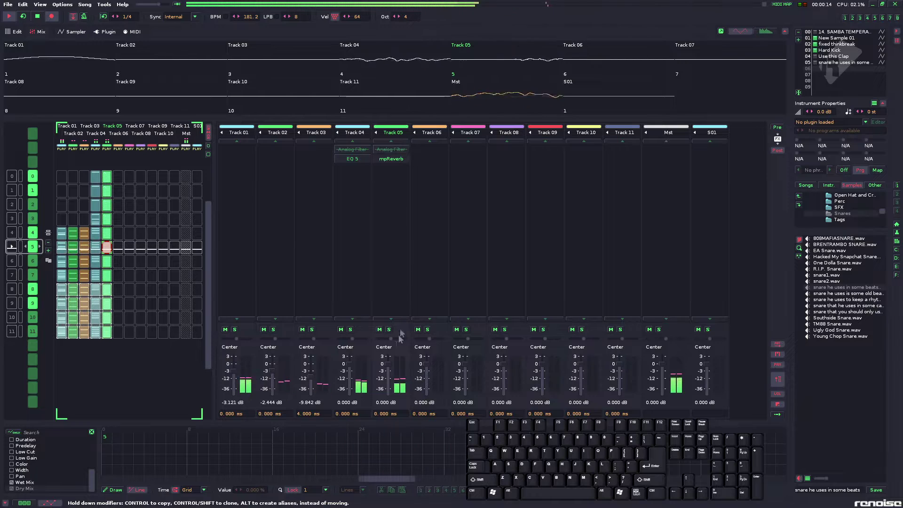
- Compare the playing mix with Track 05 muted and unmuted, and browse the Tags, Vox and Perc sample folders
click(380, 330)
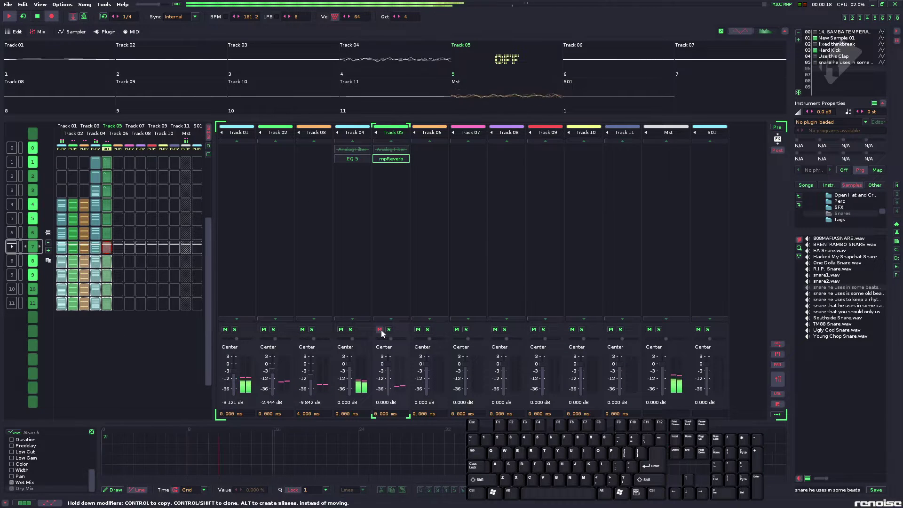
click(380, 330)
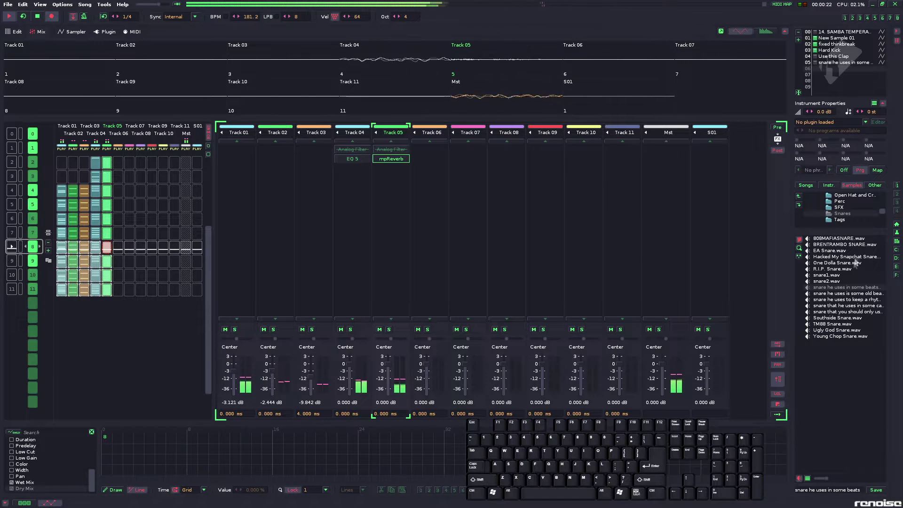
scroll(854, 215, down, 1)
click(852, 216)
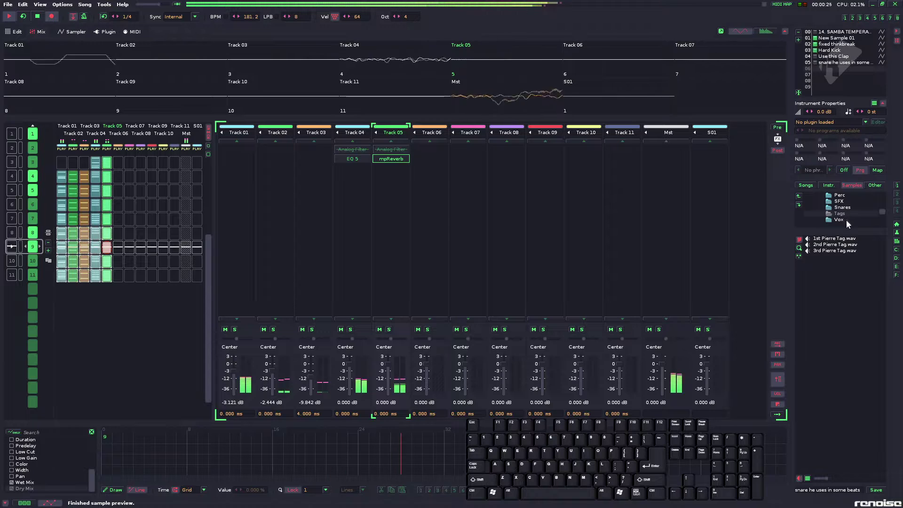
click(844, 215)
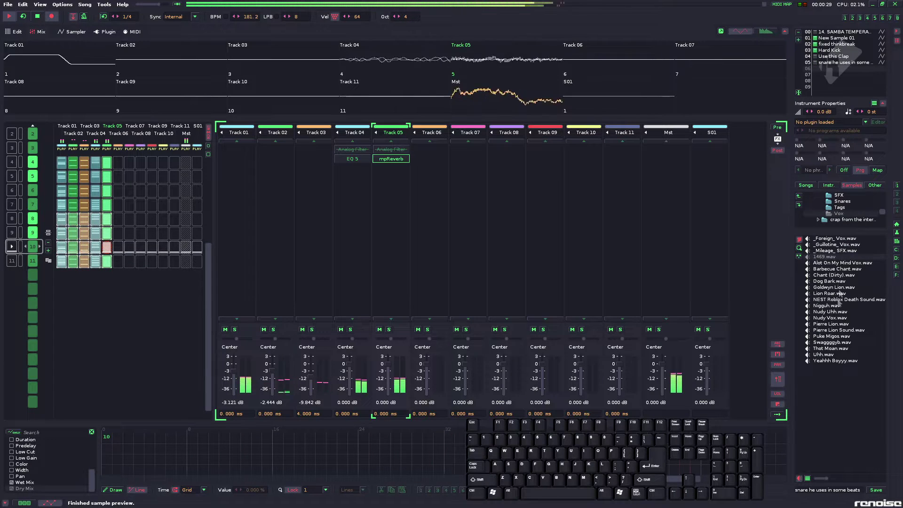
scroll(852, 207, up, 3)
click(851, 208)
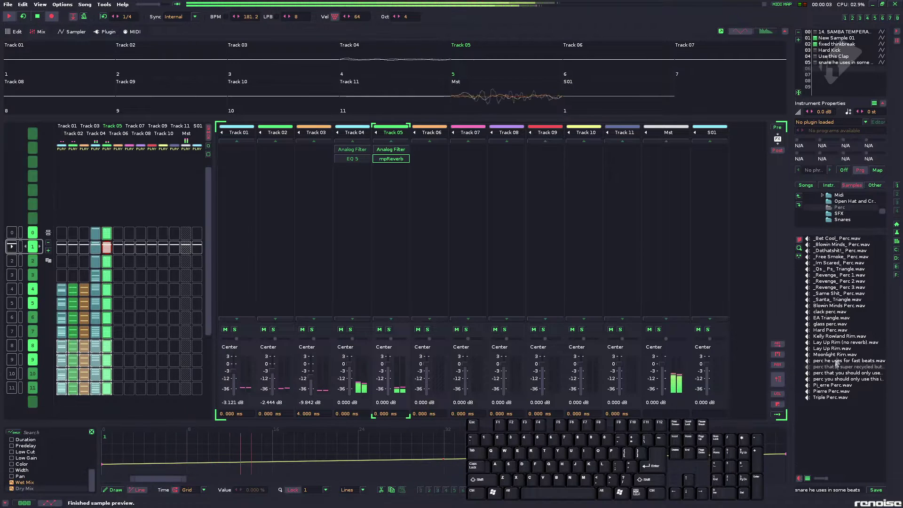
- Collapse the Complete Pierre folder, expand the lex loogey folder and show its Percs samples
scroll(853, 208, up, 3)
scroll(833, 206, up, 3)
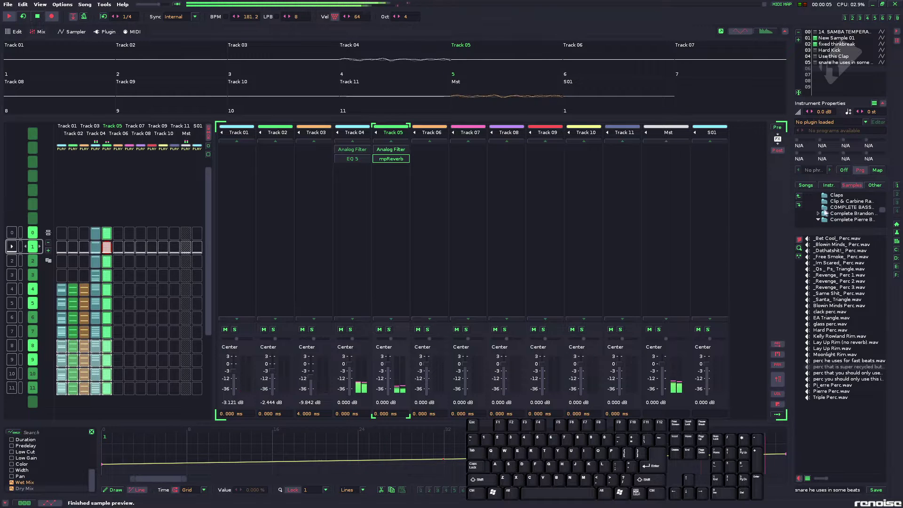
click(820, 218)
scroll(827, 214, up, 2)
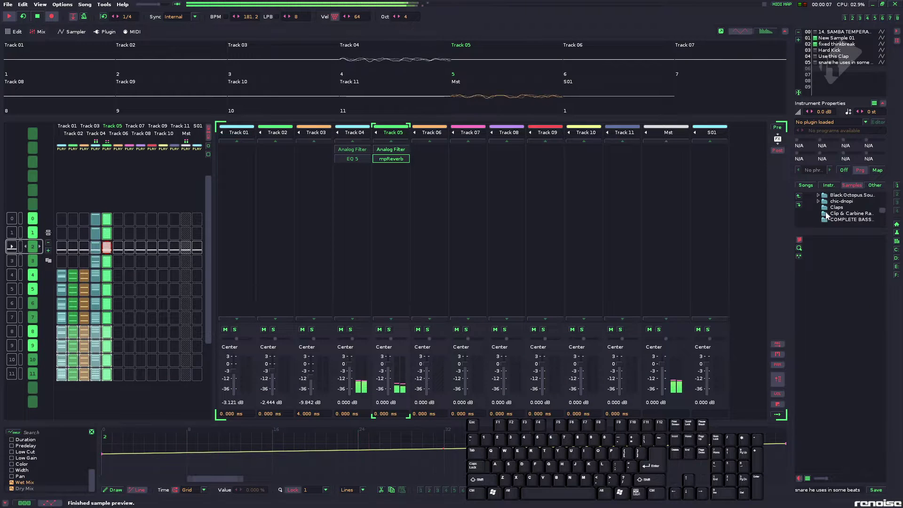
scroll(851, 208, up, 5)
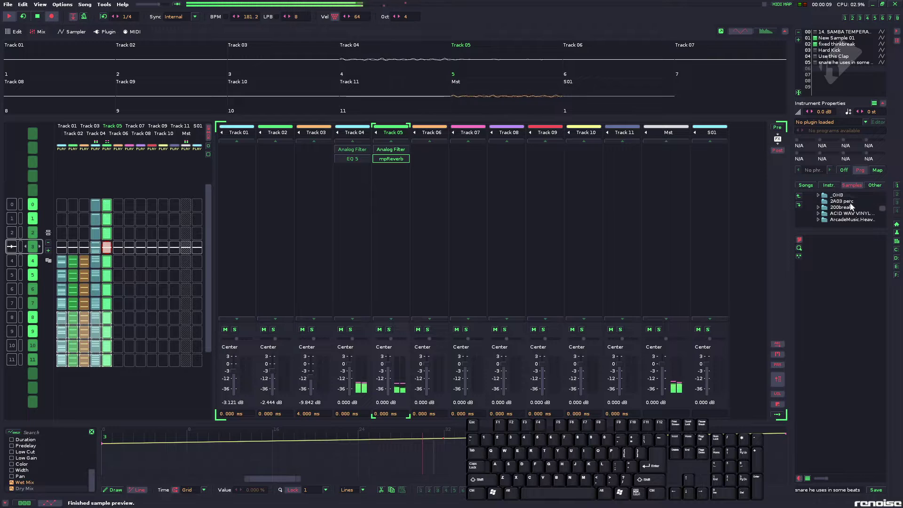
scroll(852, 207, down, 10)
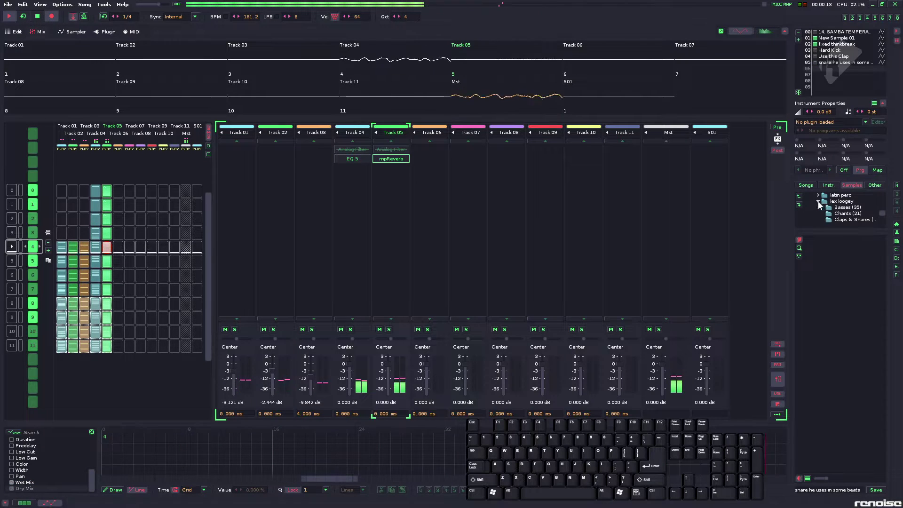
scroll(837, 210, down, 4)
scroll(856, 211, down, 1)
click(850, 202)
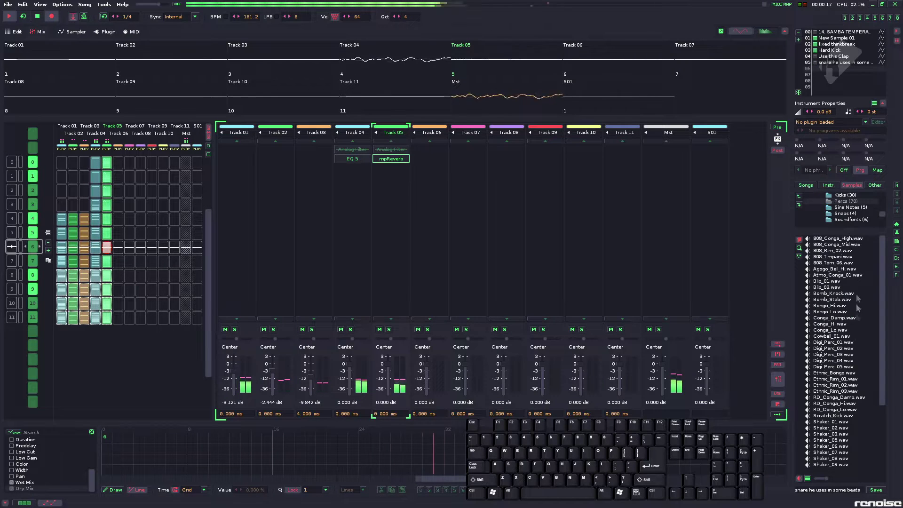
- Audition percussion samples such as Shaker_03, Cowbell_01, Conga_Hi and RD_Conga_Lo against the playing song
scroll(857, 303, down, 5)
scroll(841, 426, down, 1)
scroll(834, 303, up, 2)
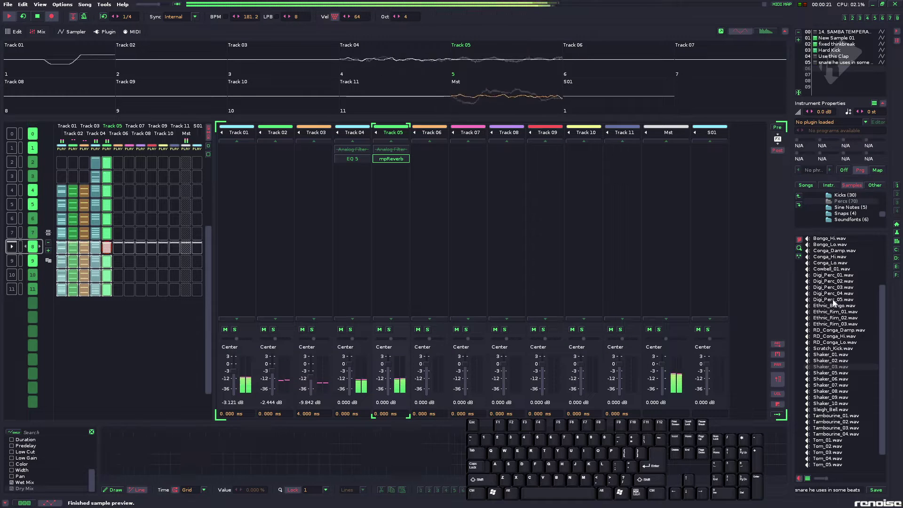
scroll(842, 298, up, 2)
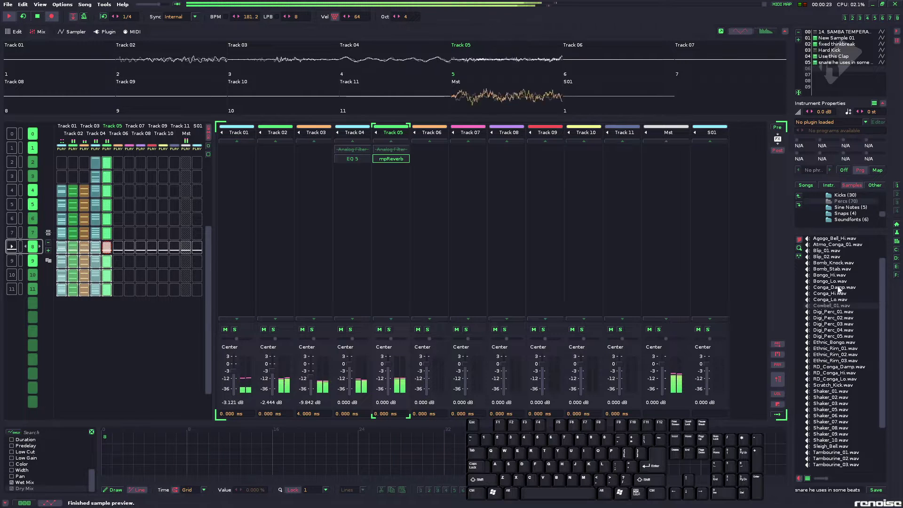
click(841, 295)
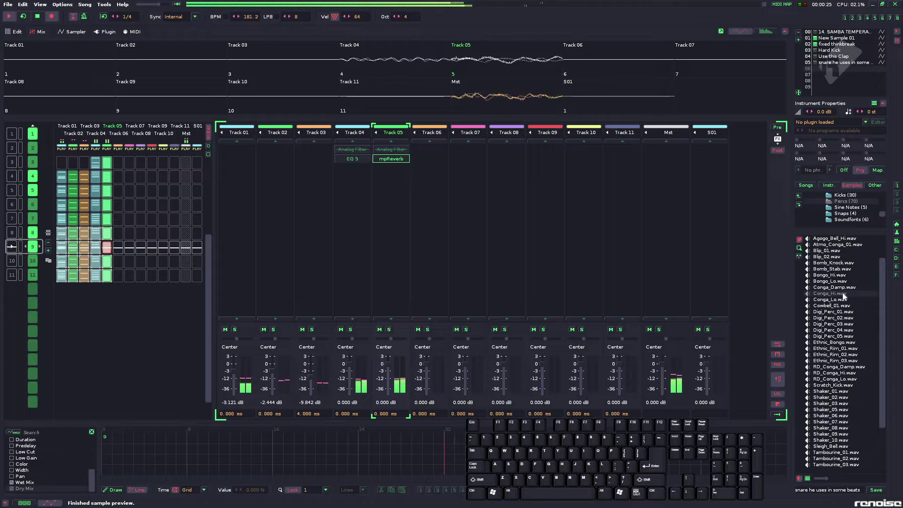
click(843, 361)
click(845, 372)
click(848, 381)
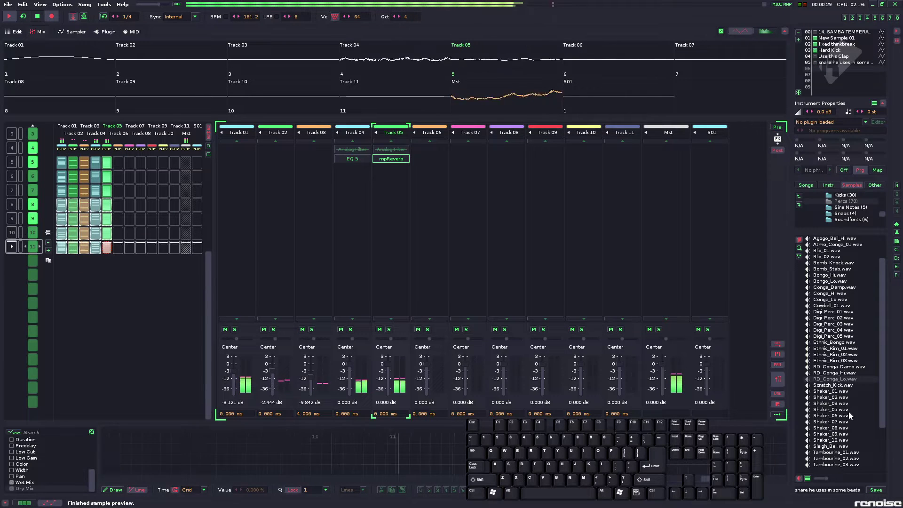
- Check the Kicks and Hats & Cymbals folders, return to Percs and load 808_Rim_02.wav as instrument 06
scroll(853, 216, up, 3)
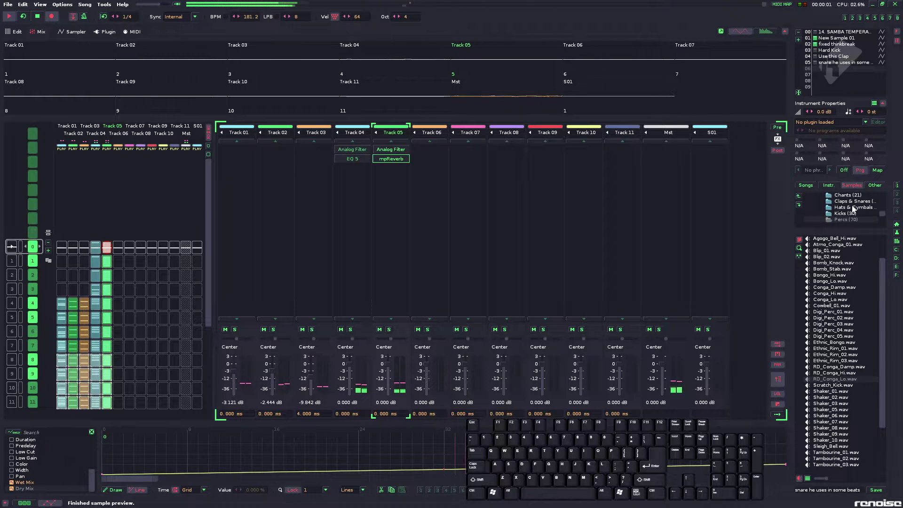
click(853, 203)
scroll(855, 211, up, 3)
scroll(855, 212, down, 3)
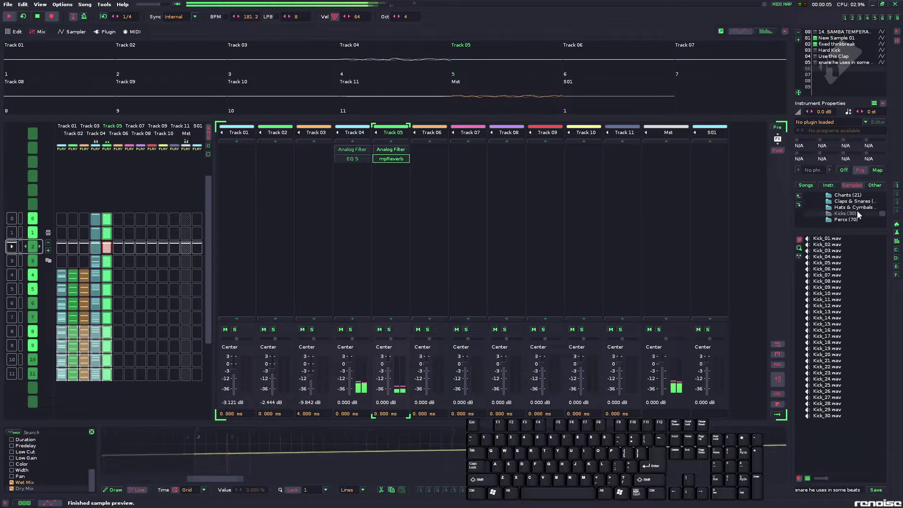
click(857, 207)
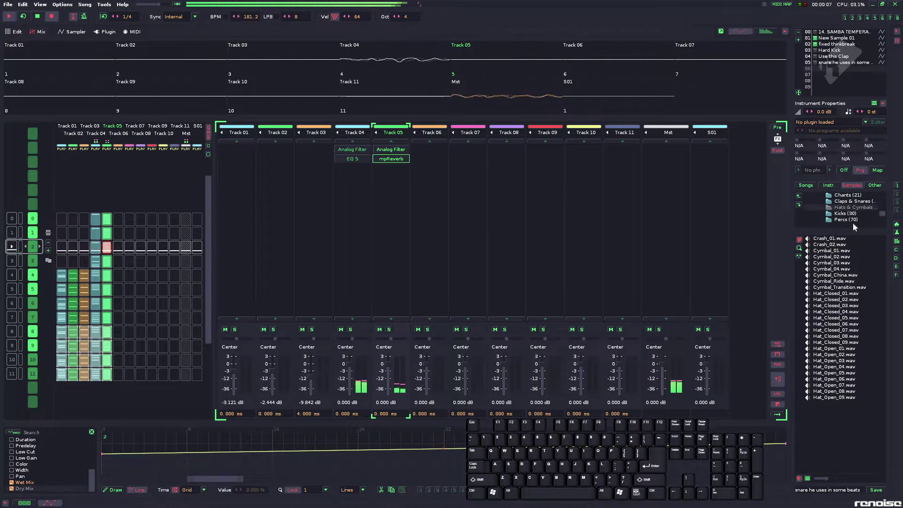
click(853, 220)
click(852, 252)
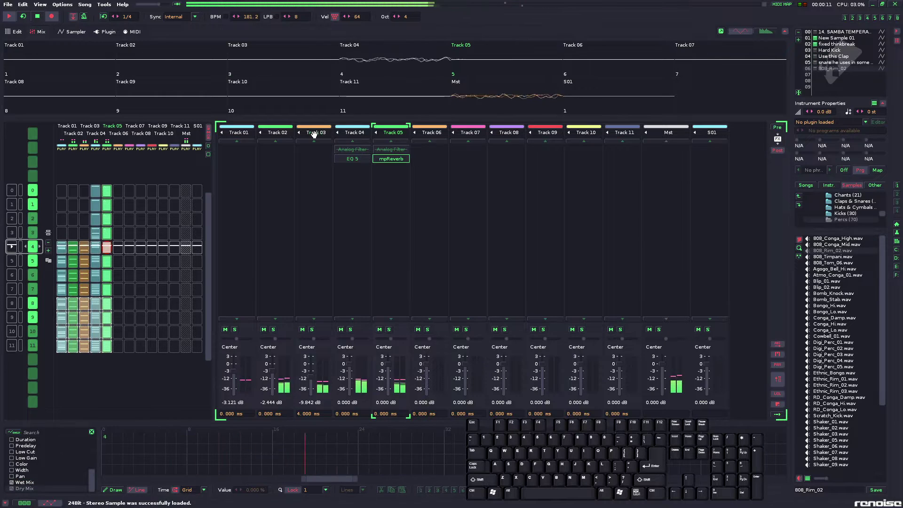
- Insert a new track after Track 03, stop playback and switch to the pattern editor
click(314, 134)
key(ctrl+t)
key(space)
click(13, 32)
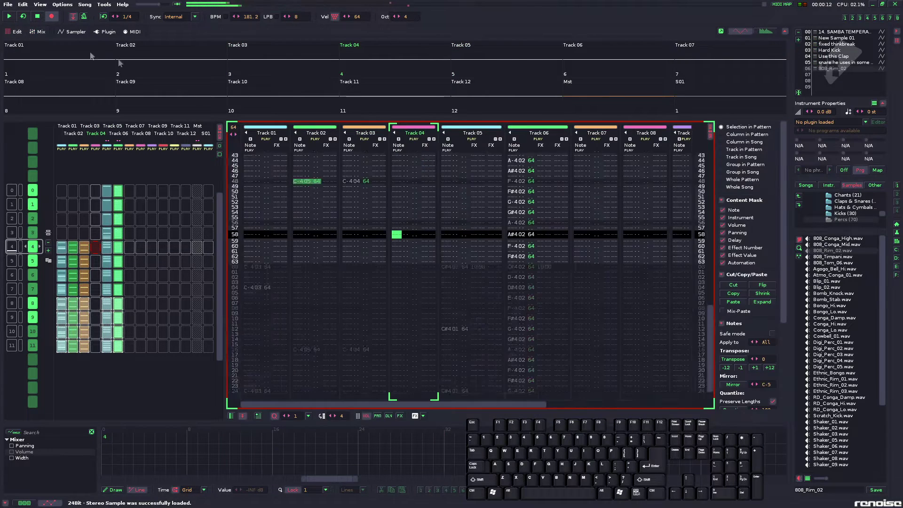
- Enter three C-4 808_Rim_02 notes in Track 04 of pattern 4 at lines 4, 6 and 8
key(z)
key(z)
key(z)
key(space)
key(space)
key(Up)
key(Up)
key(Up)
key(Up)
key(Up)
key(Up)
key(Up)
key(Up)
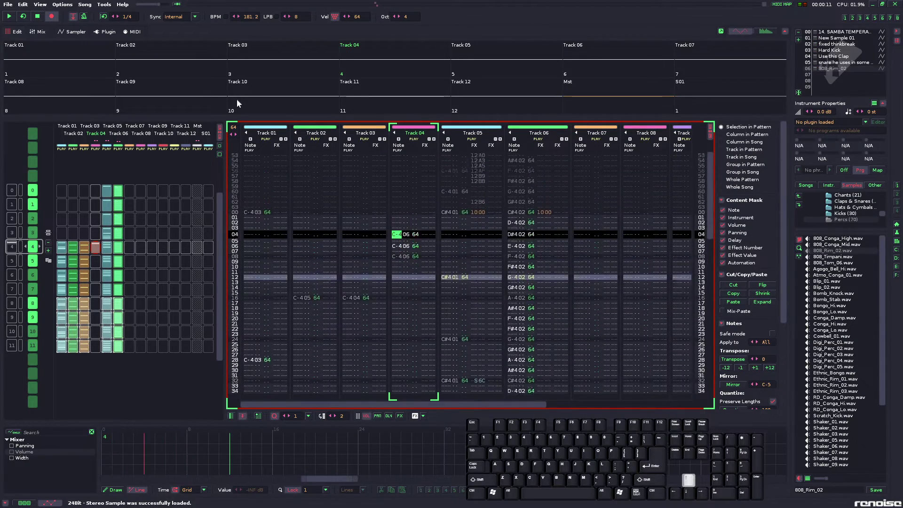
- Shift the three rim notes down four lines to lines 8, 10 and 12, and play the pattern
key(Up)
key(Up)
key(Up)
key(Insert)
key(Insert)
key(Insert)
key(Insert)
key(space)
key(space)
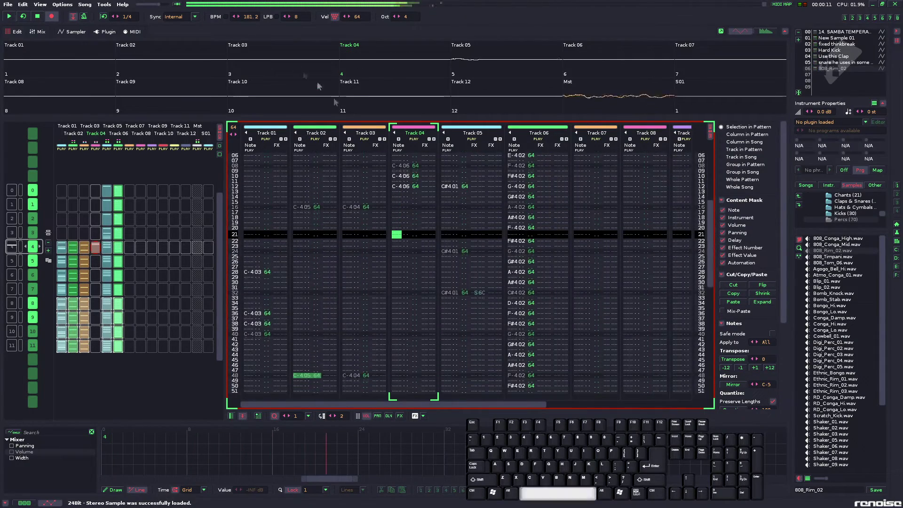
- Lower the Track 04 mixer volume to -9.764 dB while checking it against playback
key(ctrl+Tab)
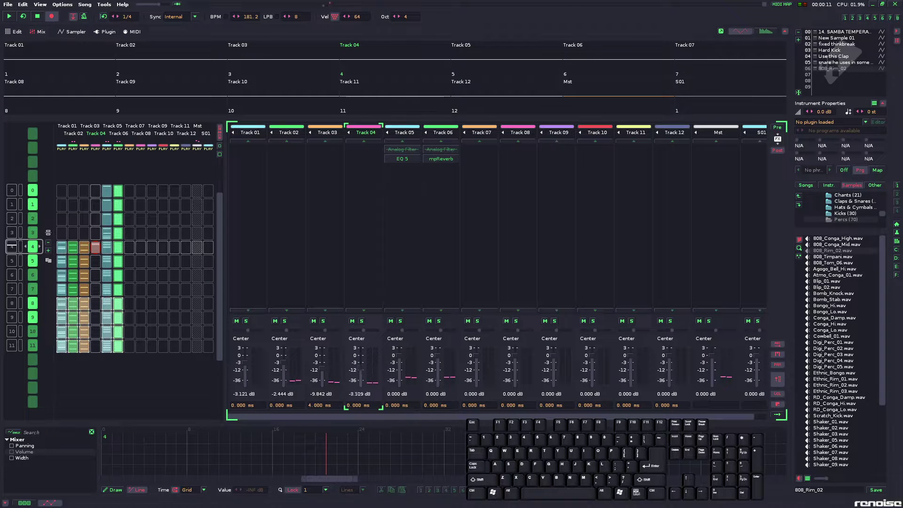
key(space)
key(space)
key(space)
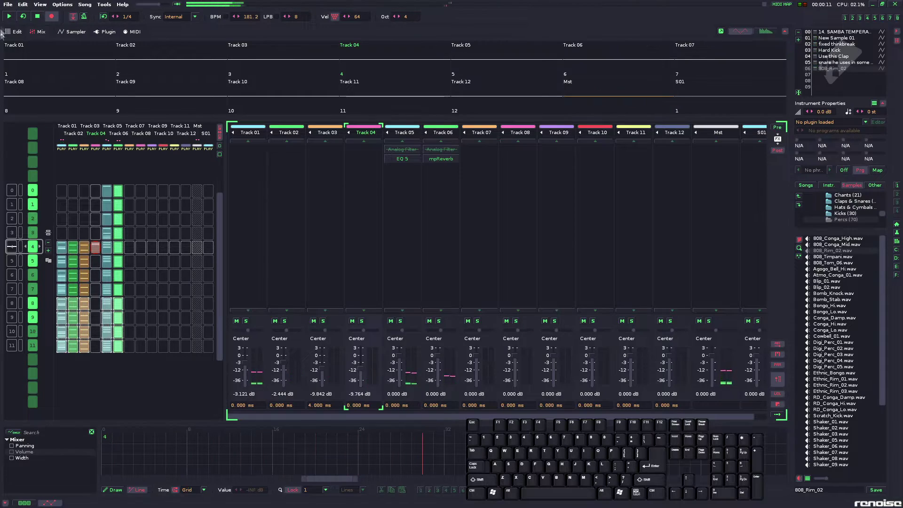
- Add three more C-4 808_Rim_02 notes to Track 04 of pattern 4 at lines 40, 42 and 44
click(15, 33)
key(space)
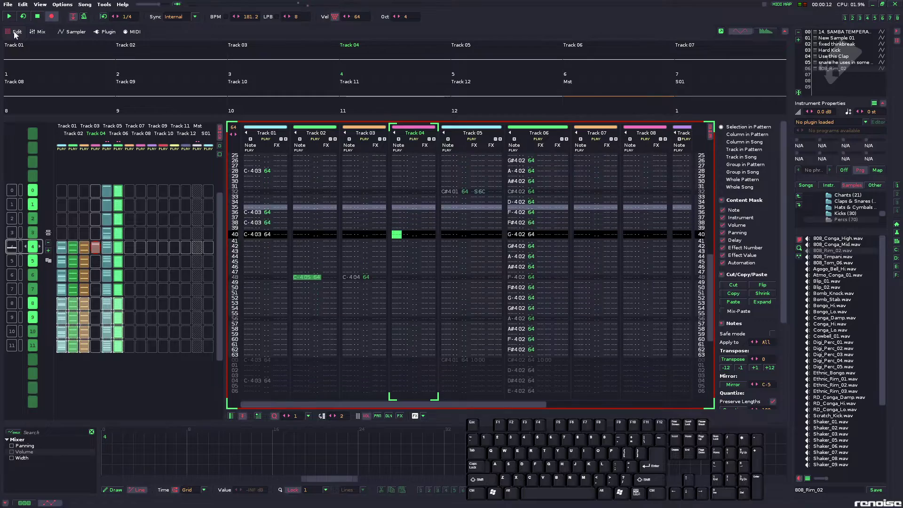
key(space)
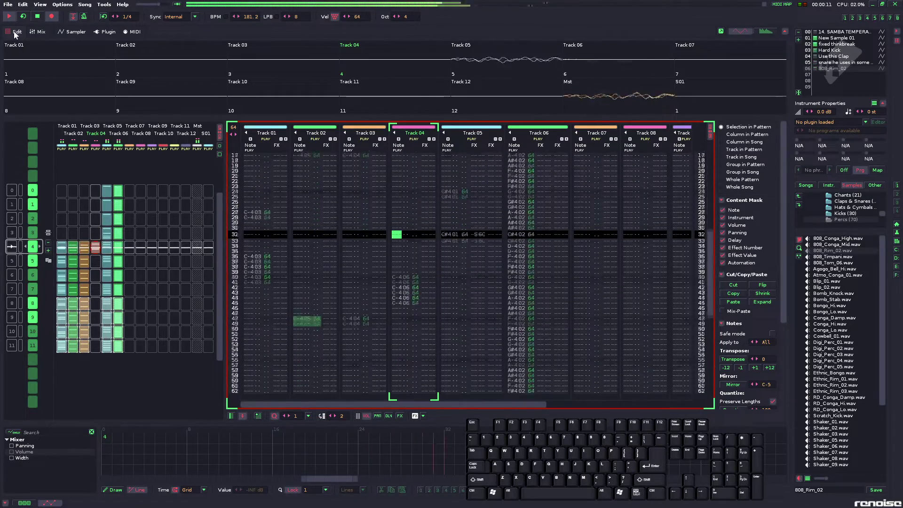
key(space)
key(space)
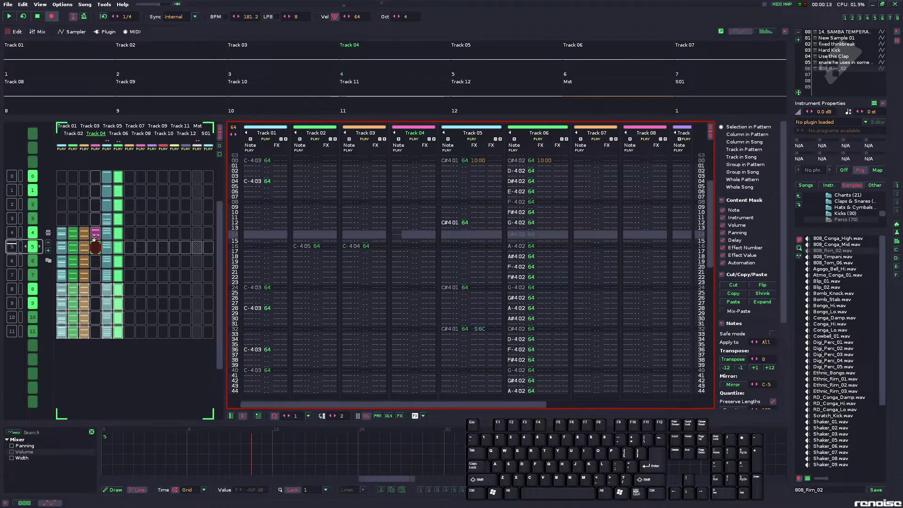
- Copy the Track 04 block of pattern 4 into pattern 5 and play both patterns back
drag(94, 237, 94, 246)
click(96, 239)
key(space)
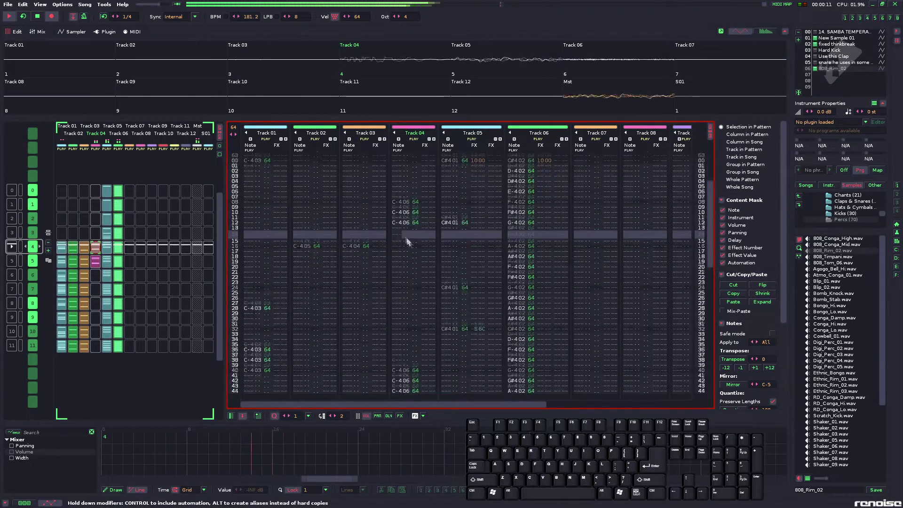
click(402, 237)
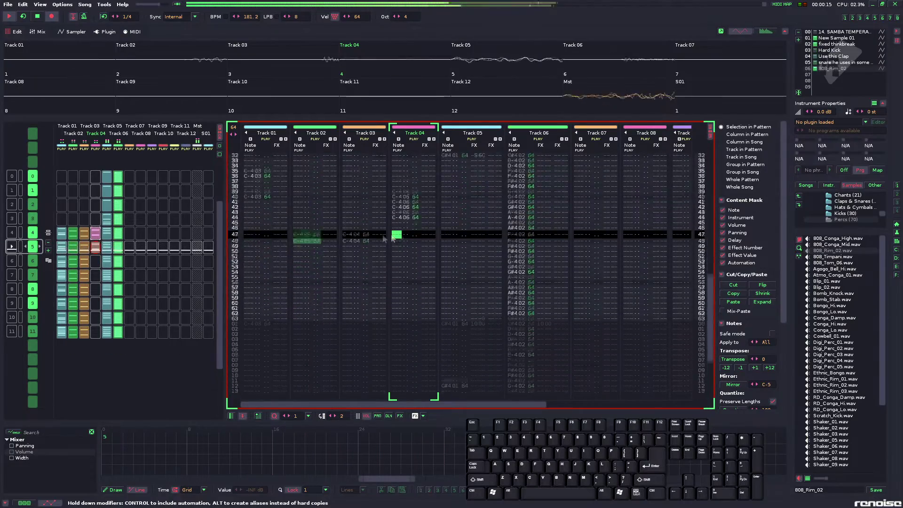
key(space)
- Copy the Track 04 blocks of patterns 4 and 5 into patterns 6–11 and play the result
drag(94, 238, 90, 292)
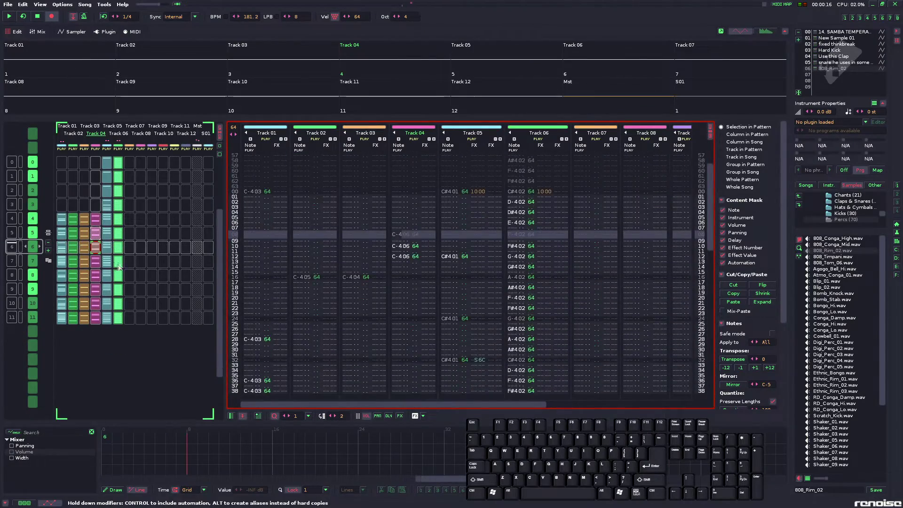
key(space)
click(398, 234)
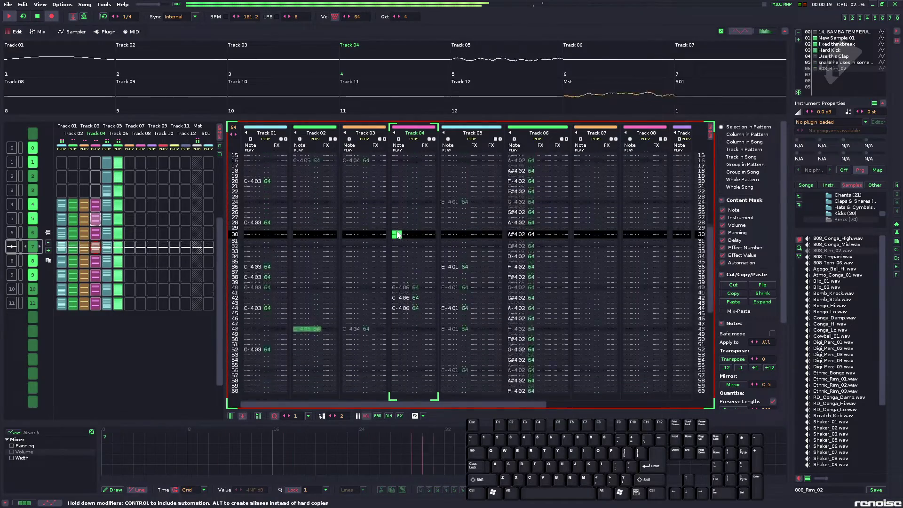
key(space)
key(ctrl+2)
key(Down)
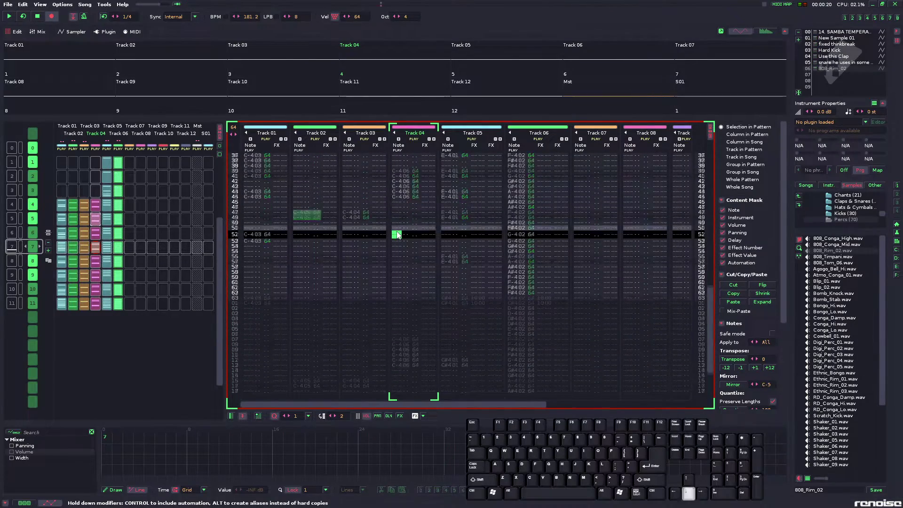
- Add C-4 808_Rim_02 notes at lines 52, 54, 56 and 60 of Track 04 in pattern 7, then play and save the song
key(z)
key(z)
key(z)
key(Delete)
key(z)
key(Up)
key(space)
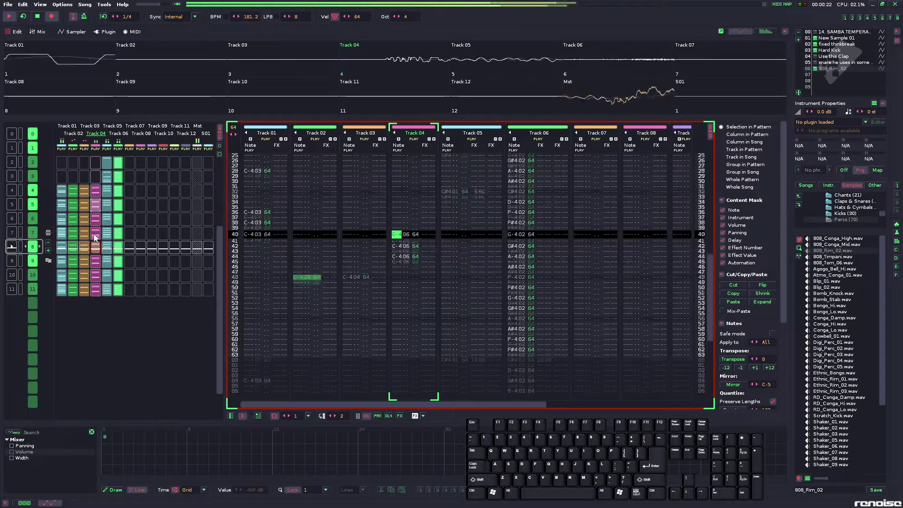
key(ctrl+s)
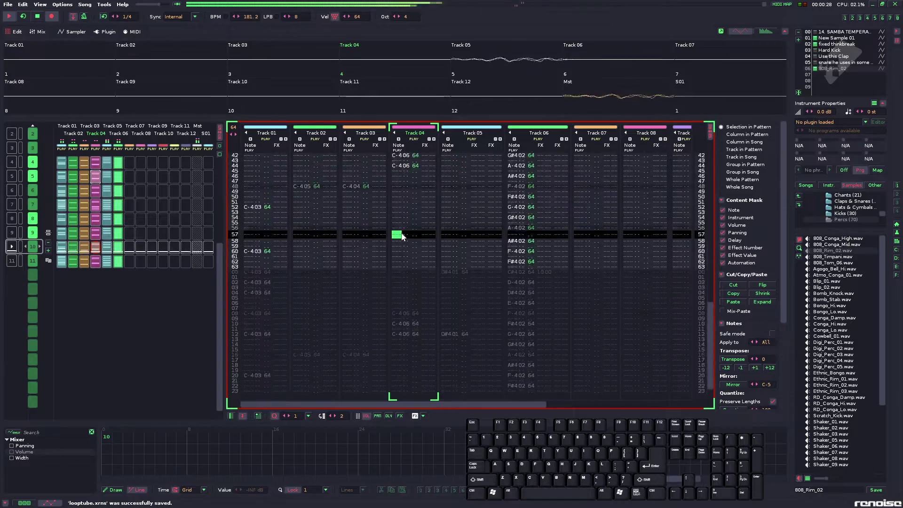
key(space)
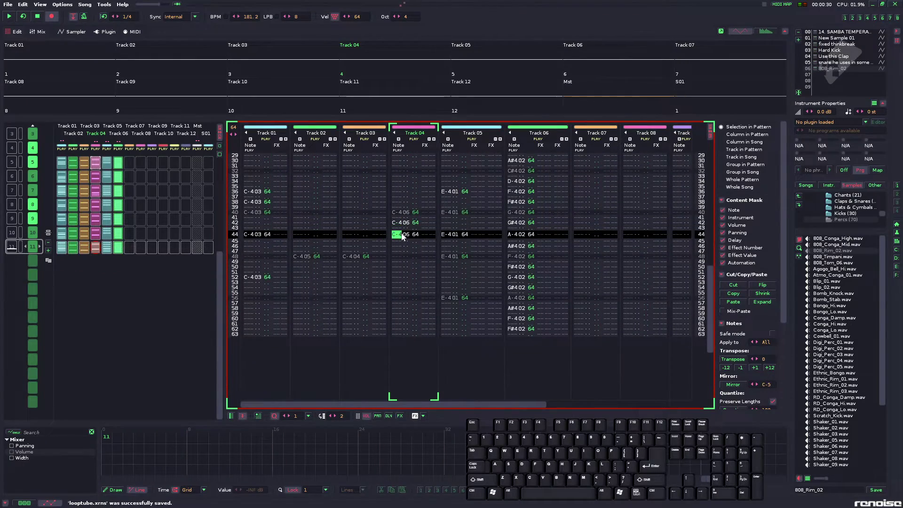
- Add a C-4 808_Rim_02 note at line 48 of Track 04 in pattern 11
key(z)
key(Down)
key(Down)
key(z)
key(Down)
key(Down)
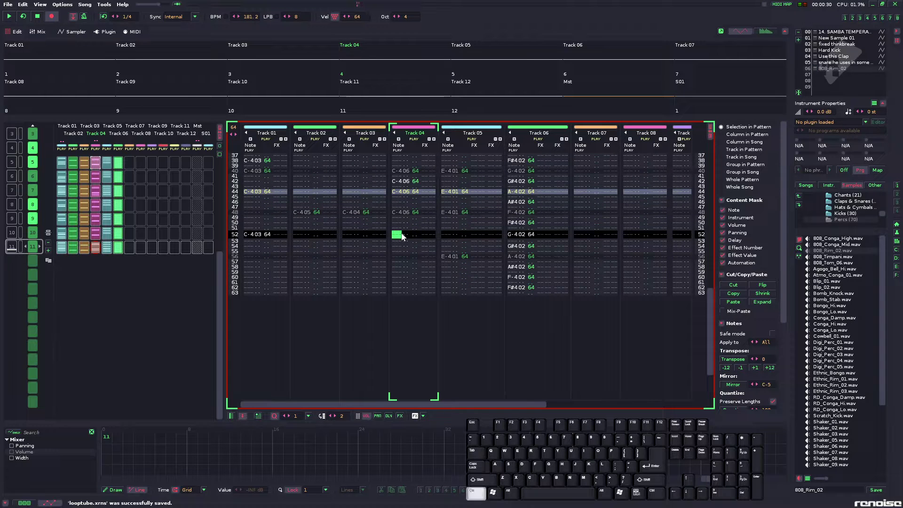
- Enter a descending chromatic rim run from G-4 to D-4 on every second line from 52 to 62 of Track 04 in pattern 11
key(q)
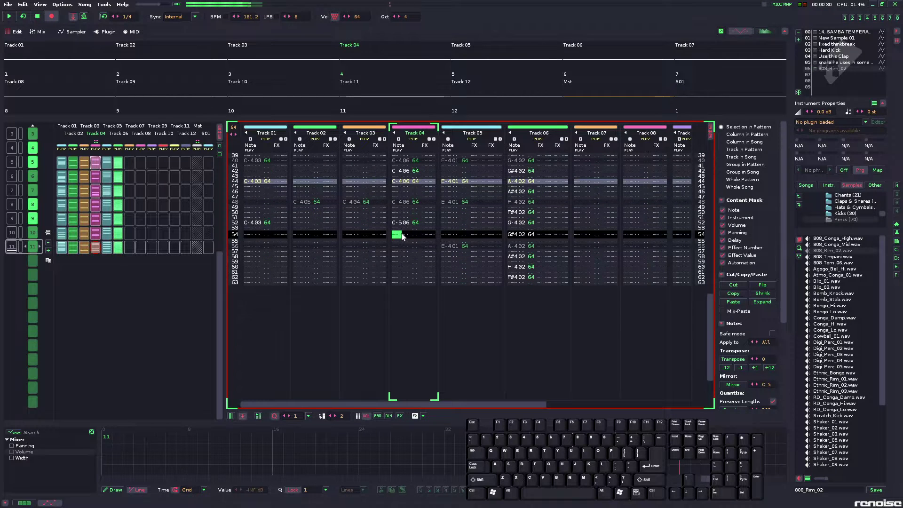
key(Up)
key(b)
key(g)
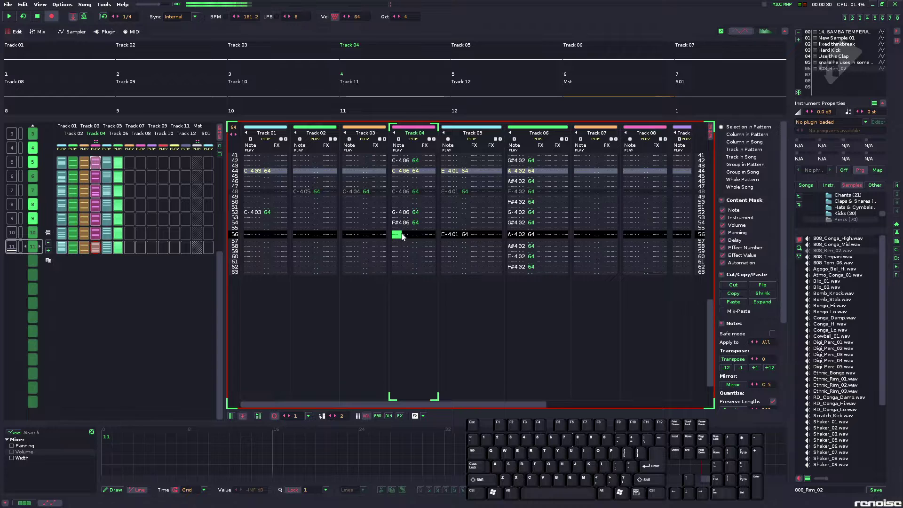
key(v)
key(c)
key(d)
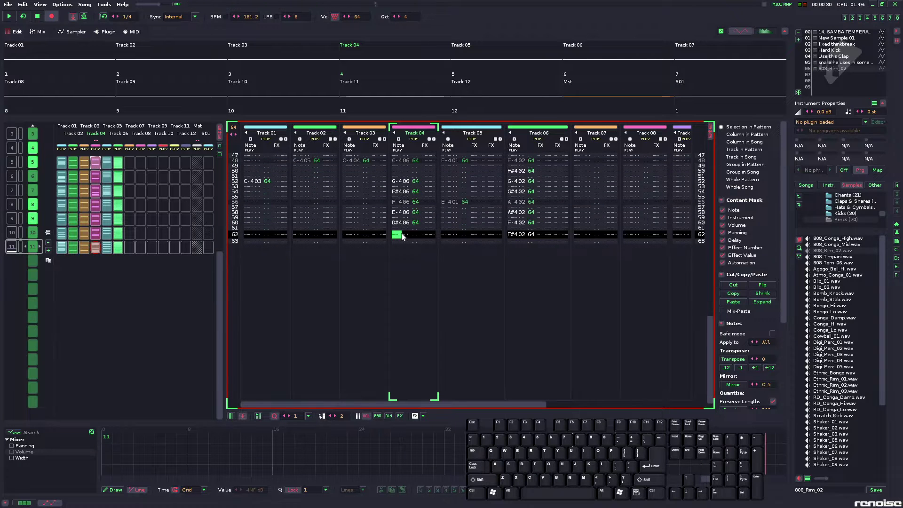
key(x)
- Lower the rim run on lines 52–62 by one semitone so it descends from F#4 to C#4, and play it
key(Up)
key(Up)
key(Up)
key(Up)
key(Up)
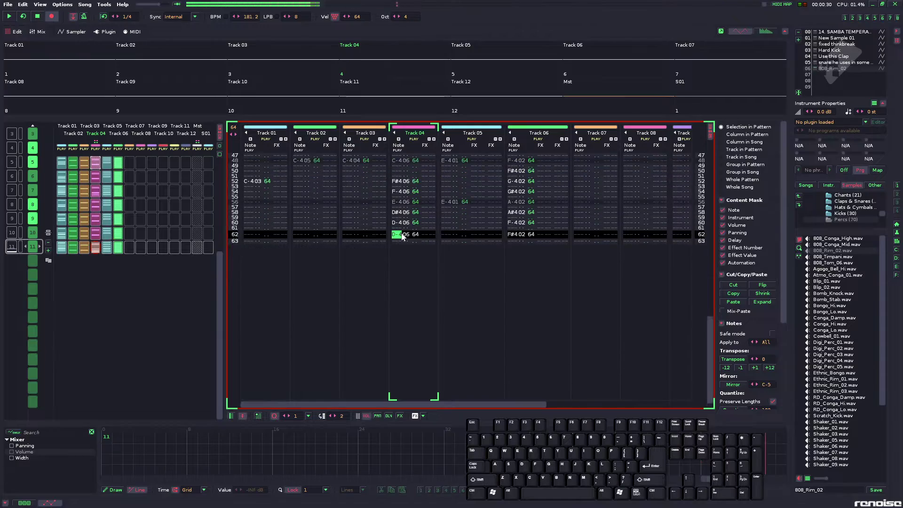
key(space)
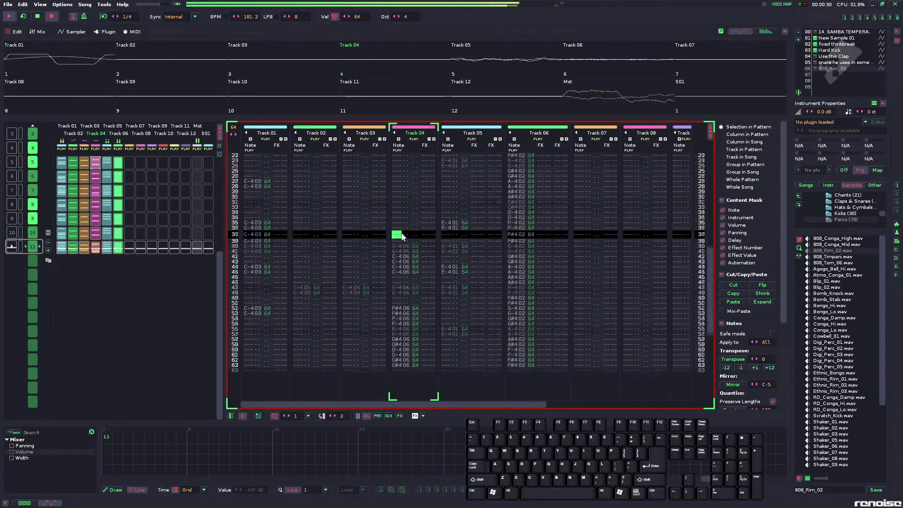
key(space)
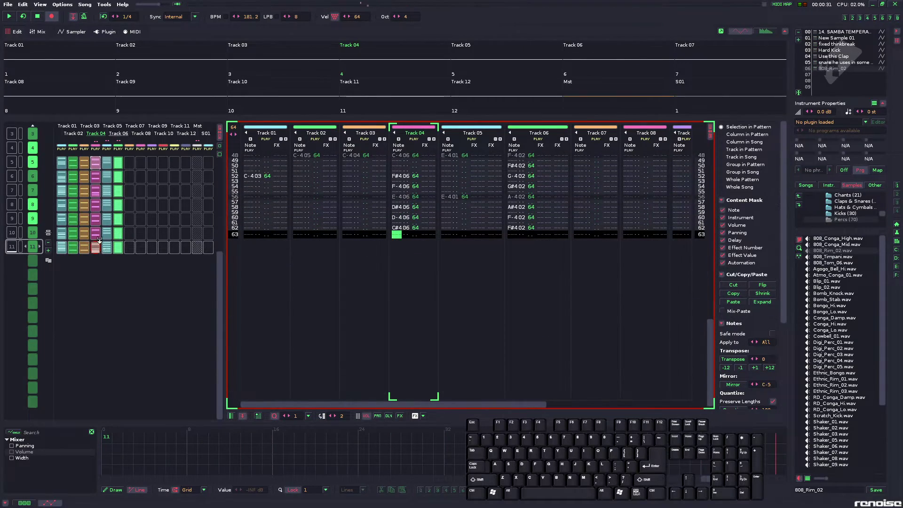
- Start playback from an earlier pattern and rename Track 01 as kick and Track 02 as snare
scroll(99, 240, up, 7)
key(space)
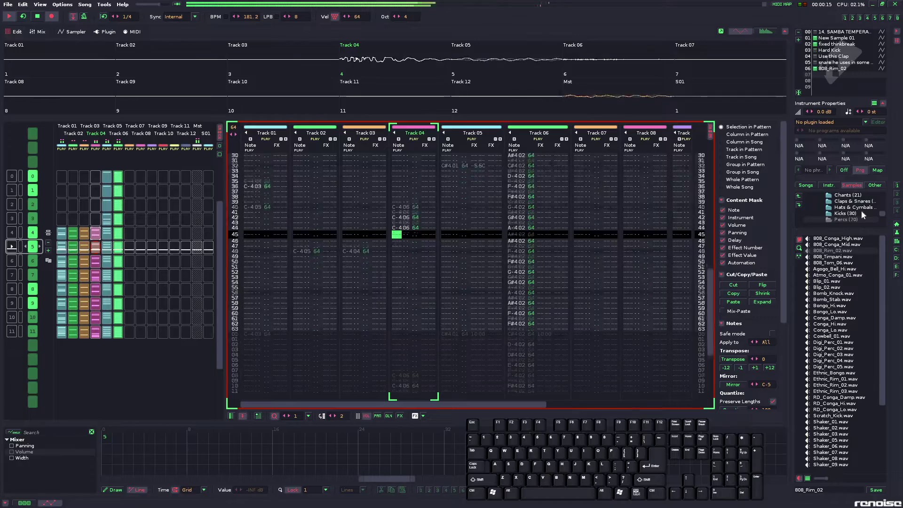
click(267, 137)
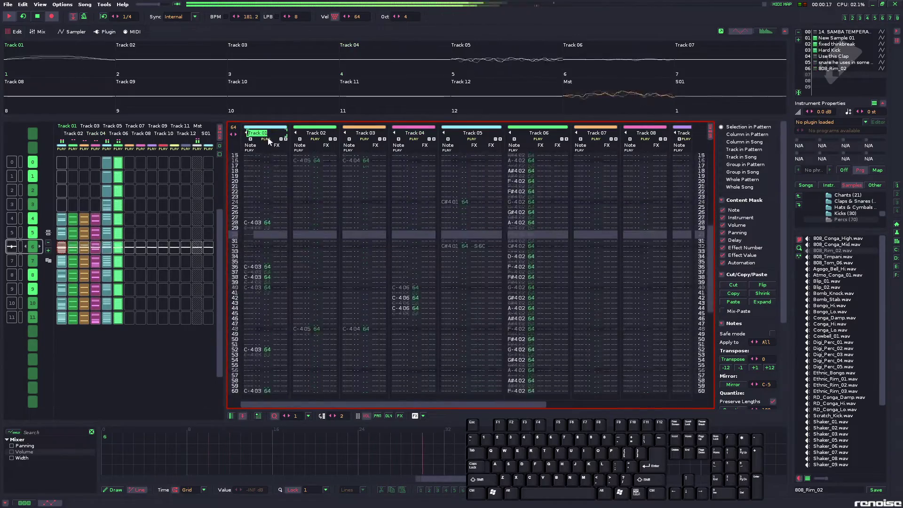
text(kick)
key(Return)
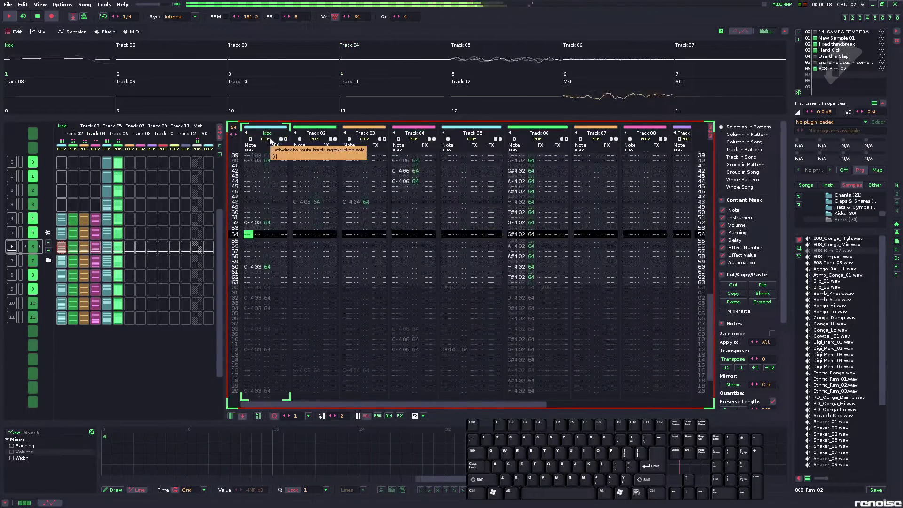
double_click(311, 135)
text(snare)
key(Return)
- Rename Track 03 as clap and Track 04 as rimm
click(370, 133)
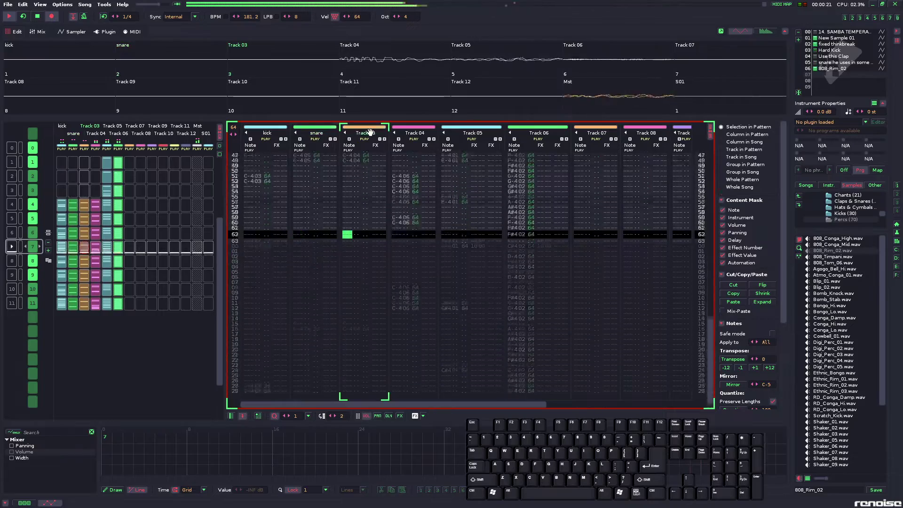
double_click(370, 133)
text(clap)
key(Return)
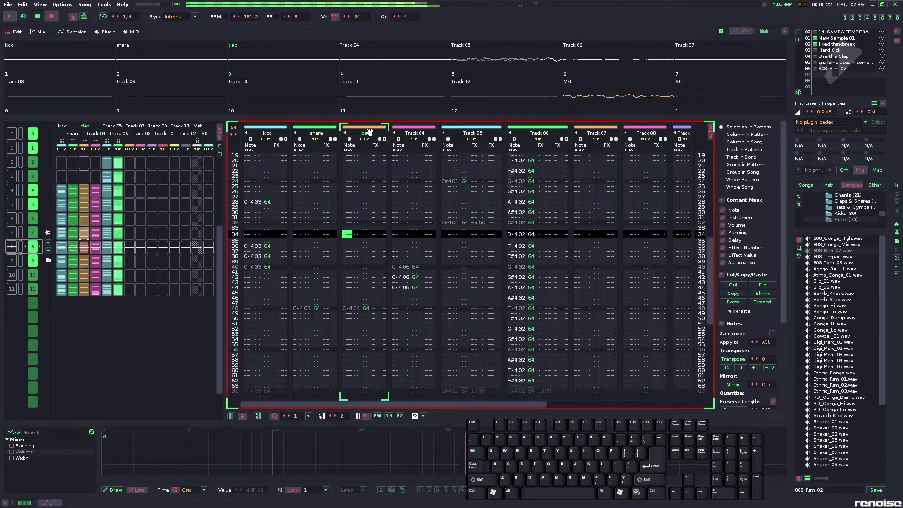
double_click(415, 133)
text(rimm)
key(Return)
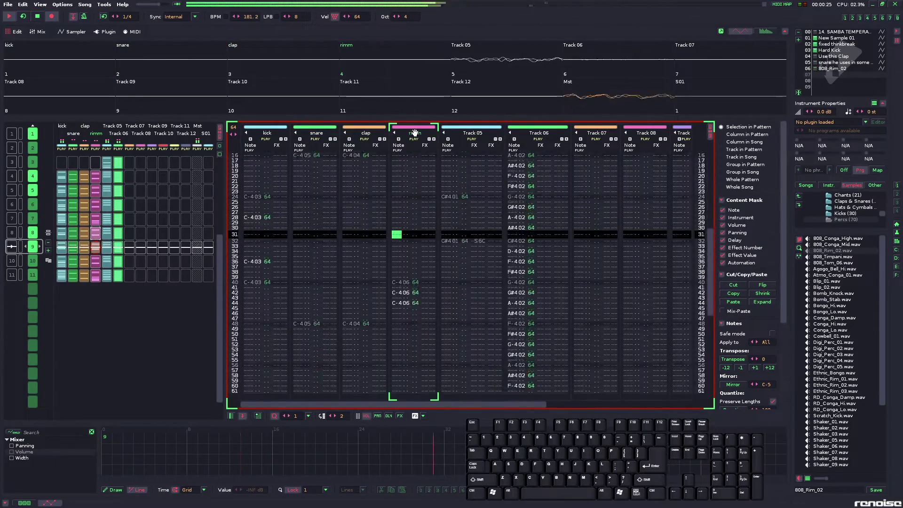
- Rename Track 05 as SAMP!! and Track 06 as thinkbrk, placing the thinkbrk track ahead of SAMP!!
double_click(472, 133)
text(SAMP!!)
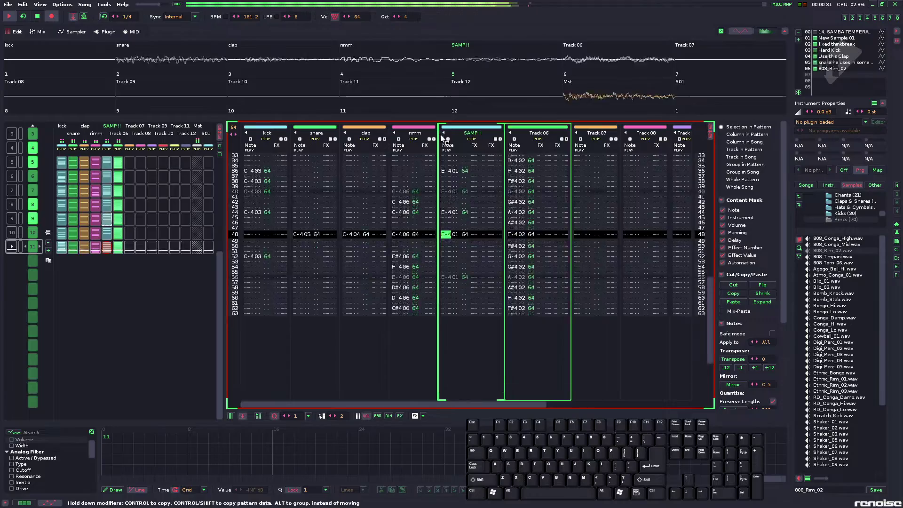
drag(442, 138, 443, 137)
double_click(460, 132)
text(thinkbrk)
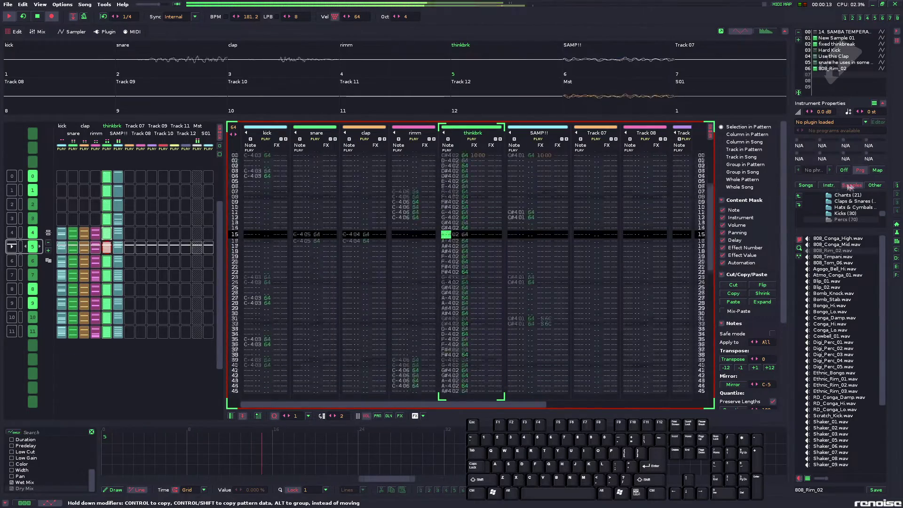
- Browse the sample folders and open the lex loogey folder
drag(881, 212, 882, 211)
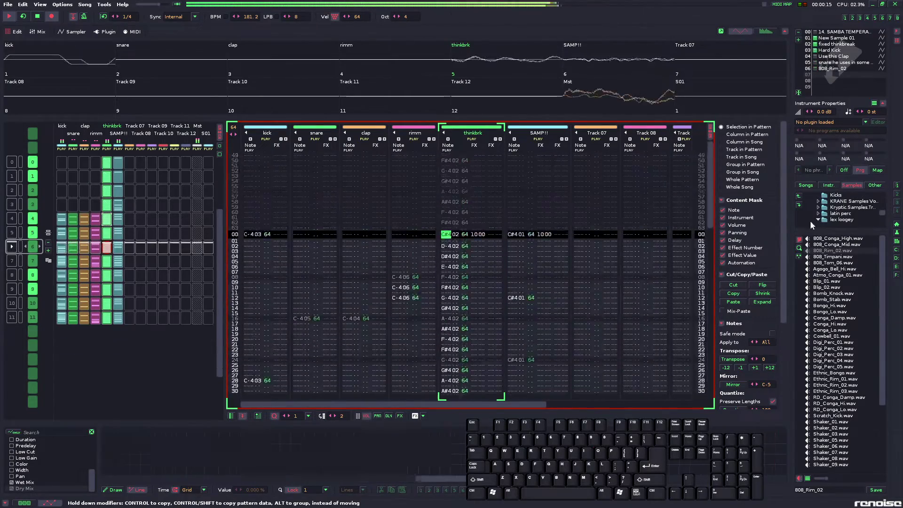
click(818, 221)
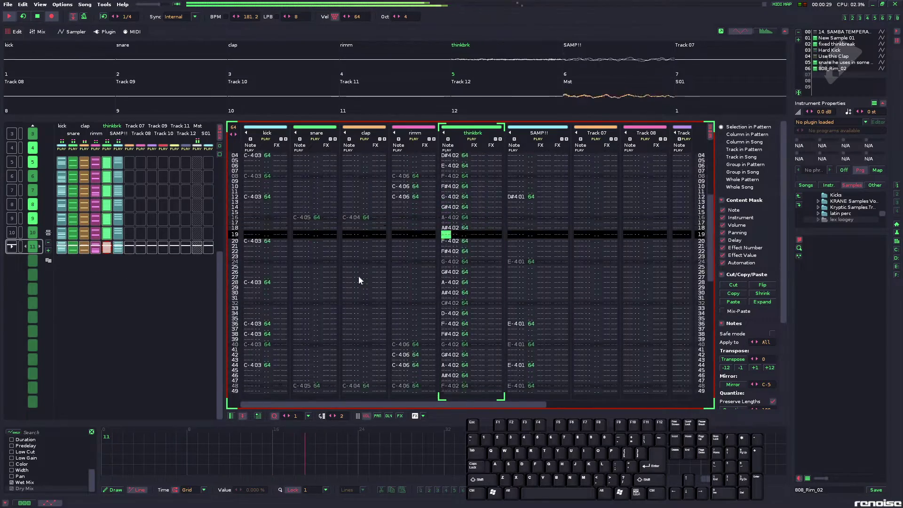
- Stop playback and delete the kick note at line 52 of pattern 11
key(space)
click(250, 235)
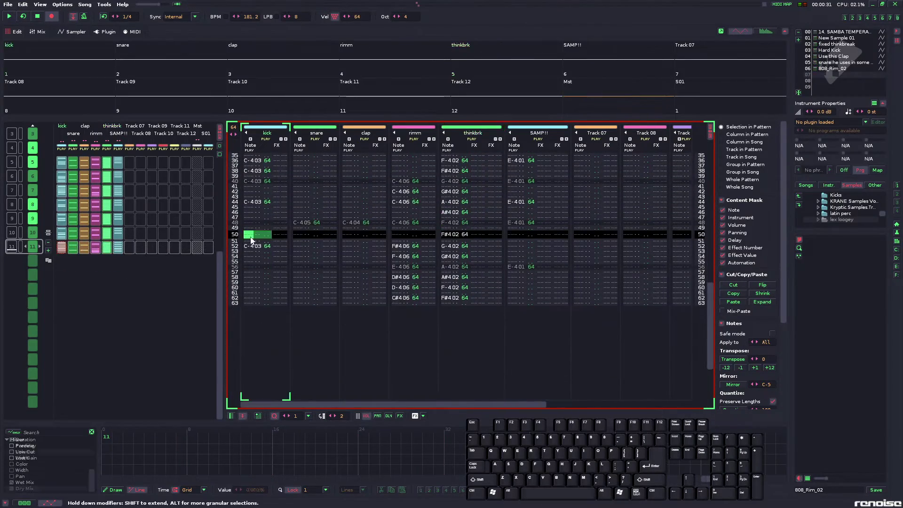
key(Escape)
key(Down)
key(Down)
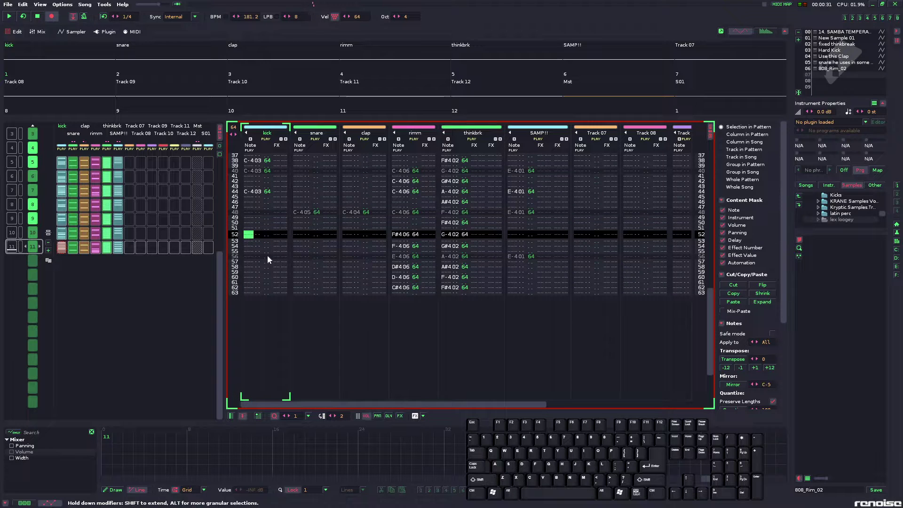
- Clear the thinkbrk notes from line 50 to the end of pattern 11
drag(404, 224, 409, 239)
key(Down)
key(Down)
key(Up)
key(Up)
key(Tab)
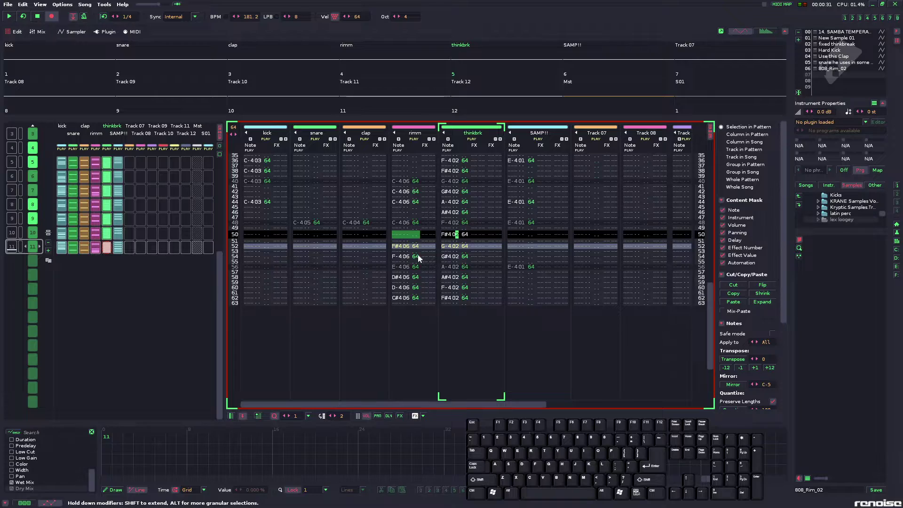
- Delete the SAMP!! note at line 56 of pattern 11 and play the pattern's ending
click(513, 266)
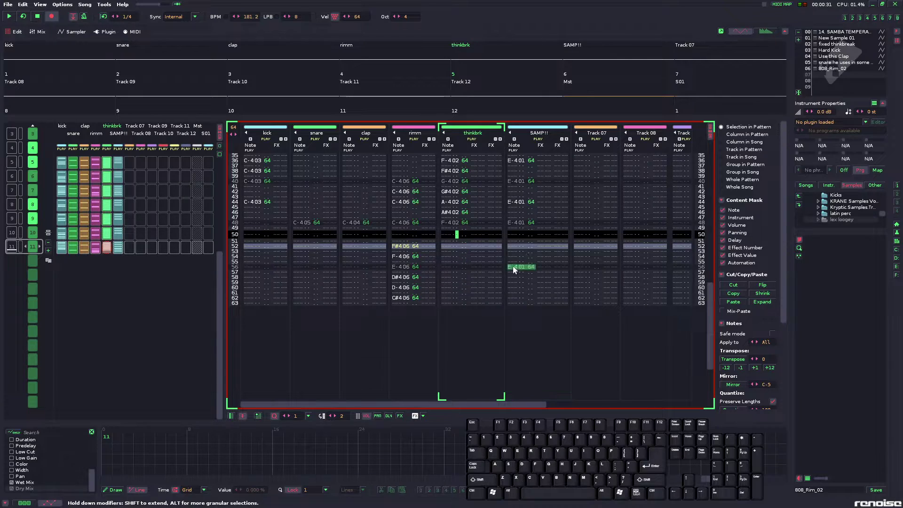
key(space)
key(Escape)
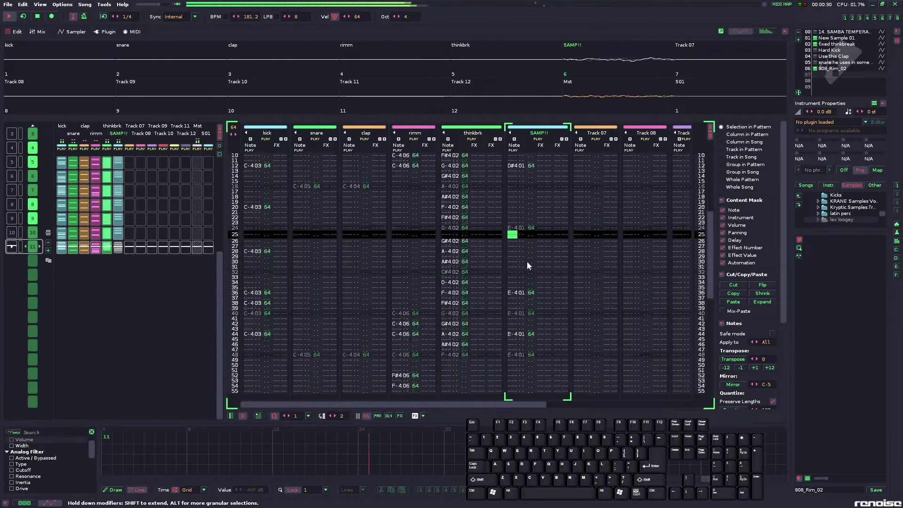
key(space)
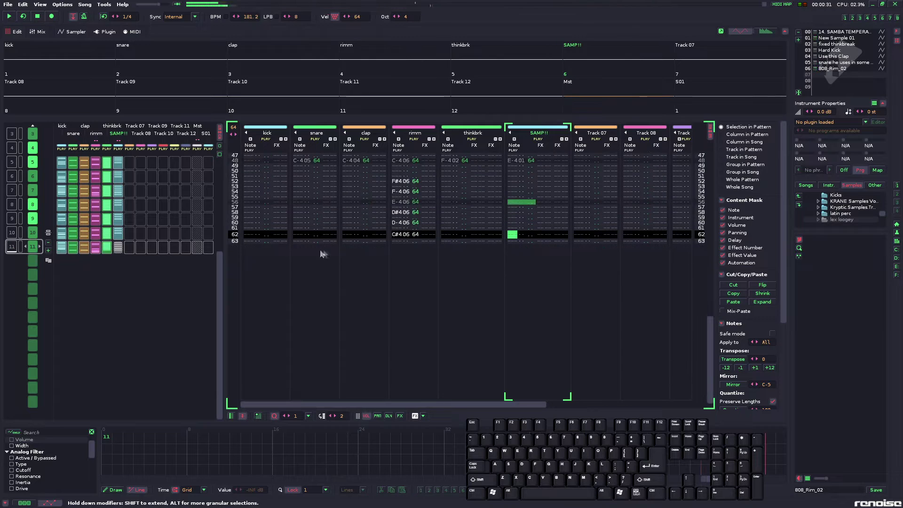
- Load me2 garrus.wav from the tags/raw sample folder as a new instrument and transpose it to 2 st
scroll(537, 243, up, 5)
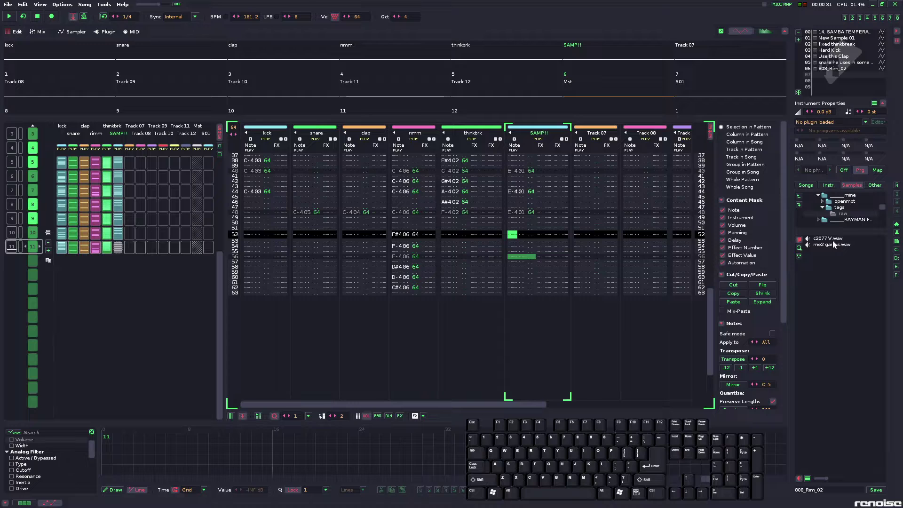
click(832, 239)
click(72, 36)
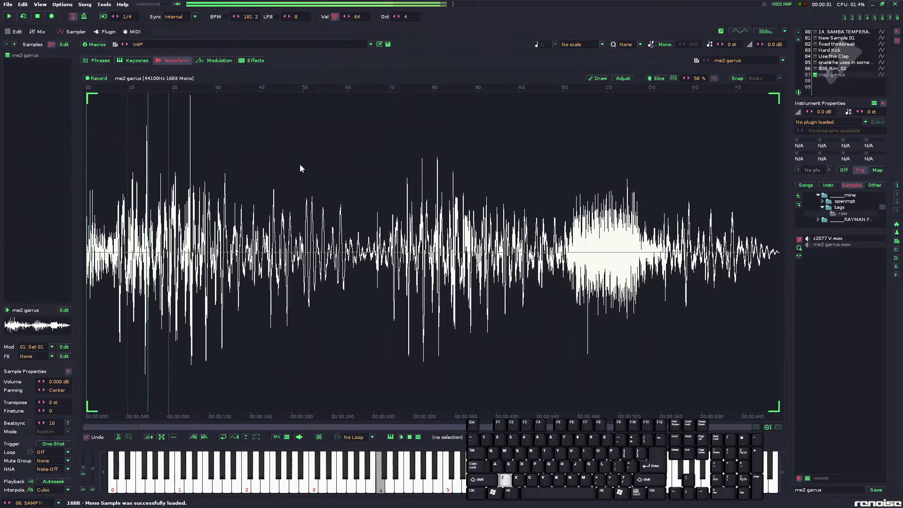
click(43, 403)
click(44, 402)
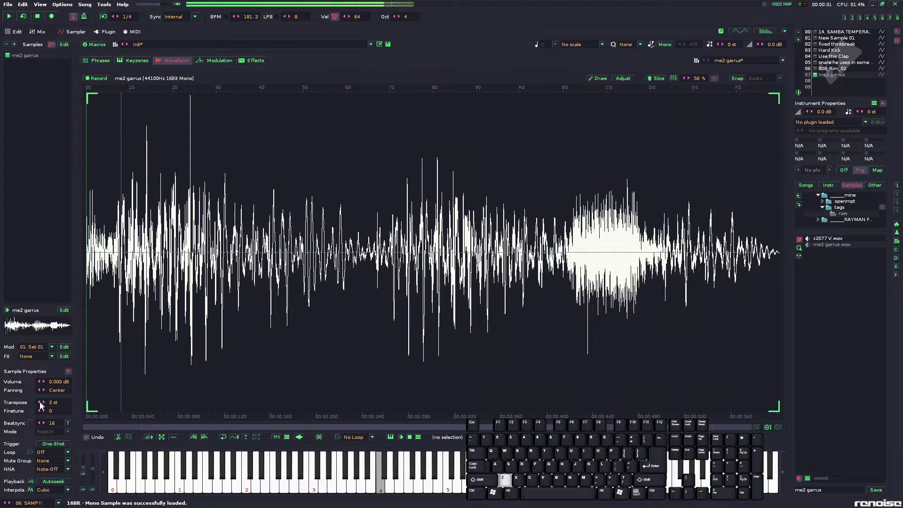
- Return to the pattern editor and rename Track 07 as "vocal tag lol"
click(18, 34)
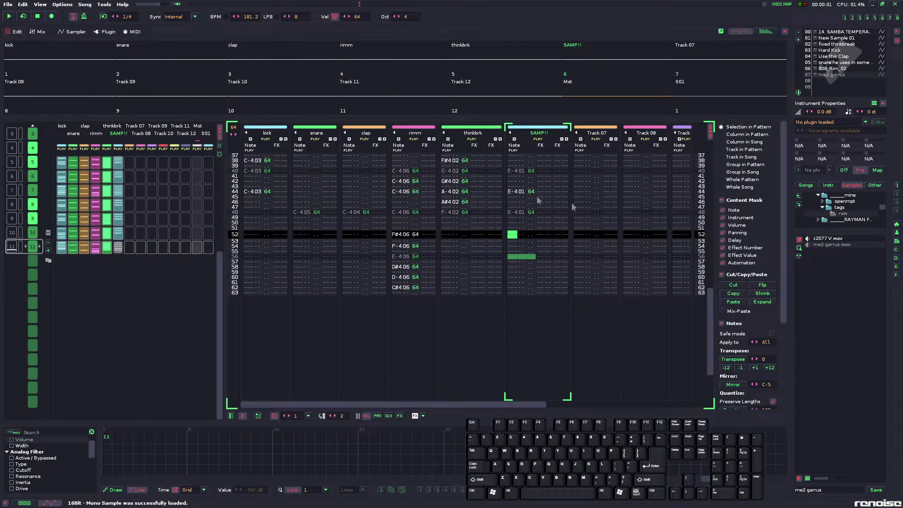
click(129, 249)
double_click(592, 133)
text(vocal tag lol)
key(Return)
- Play pattern 11 to find the spot and add a C-4 me2 garrus note at line 32 of the vocal tag lol track
key(space)
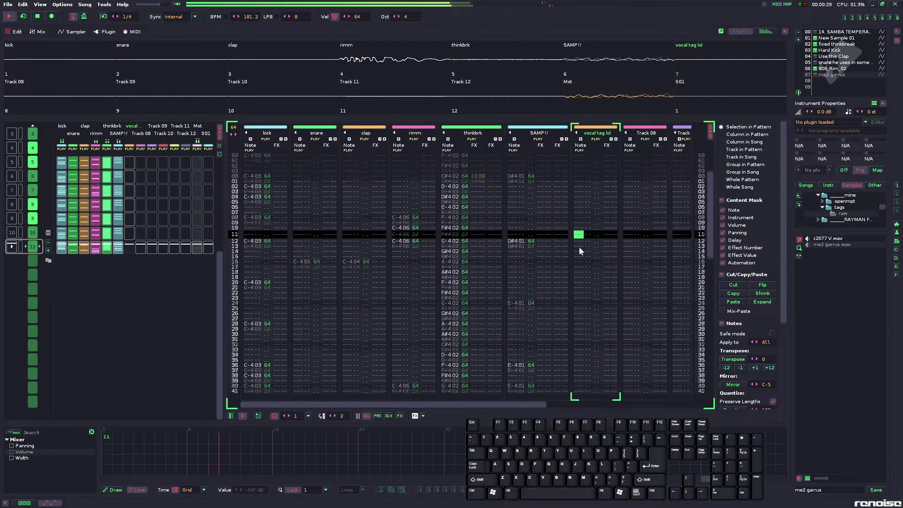
key(space)
key(Escape)
key(d)
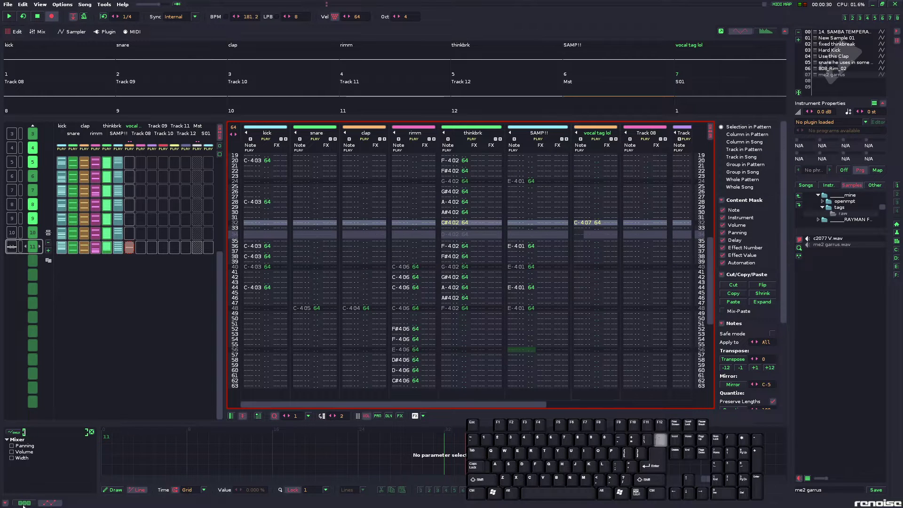
- Add the native Delay effect to the vocal tag lol track and play the result
click(23, 503)
click(54, 431)
text(delay)
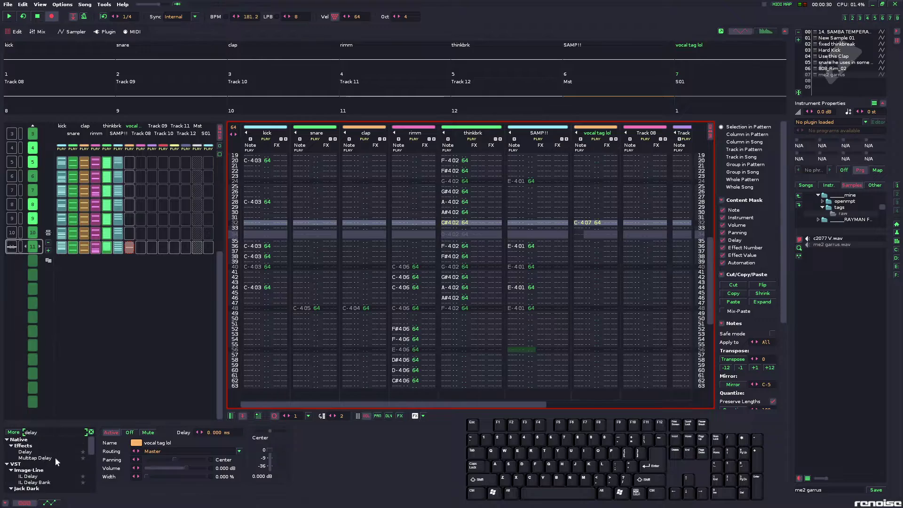
double_click(39, 452)
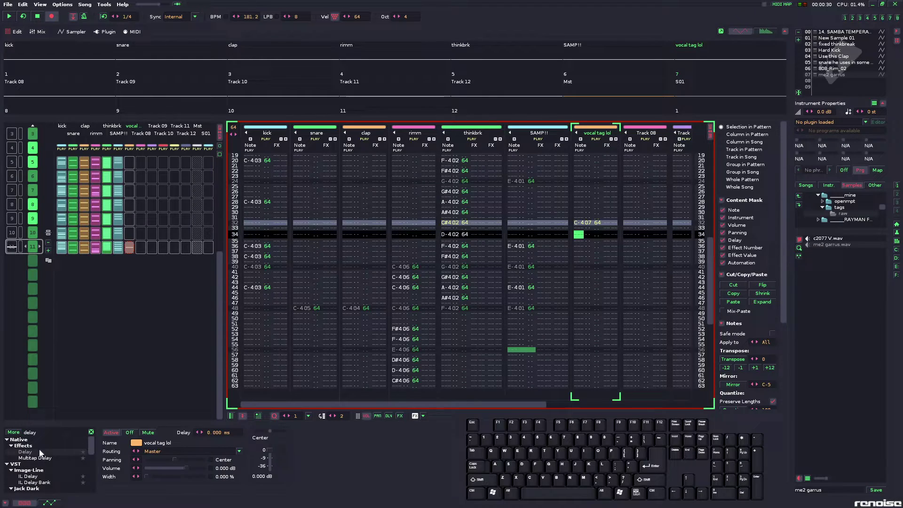
key(space)
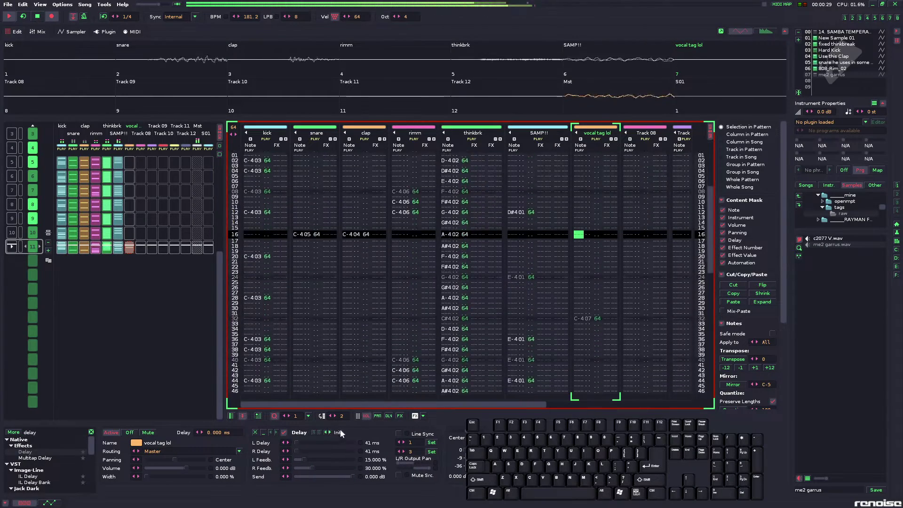
- Load the Stereo 1-4 preset in the Delay, set its line sync values to 8 and 12, and play pattern 11
click(339, 433)
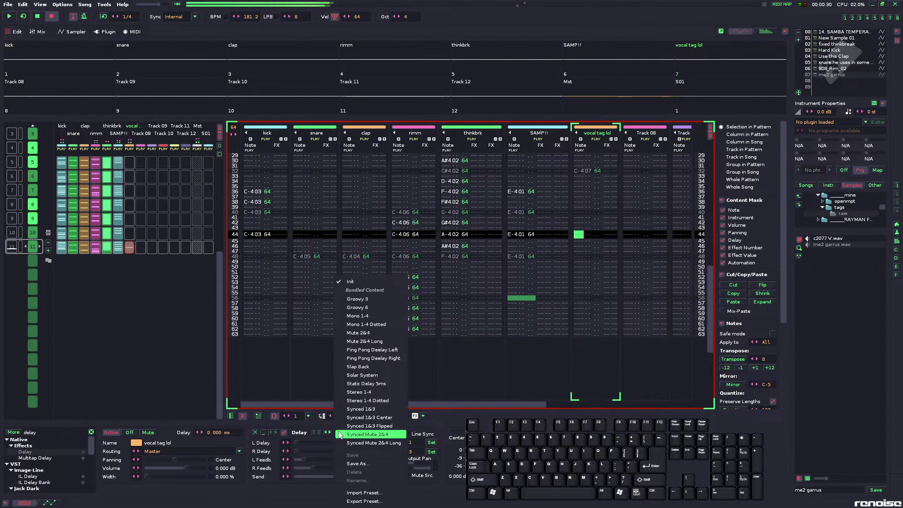
click(384, 393)
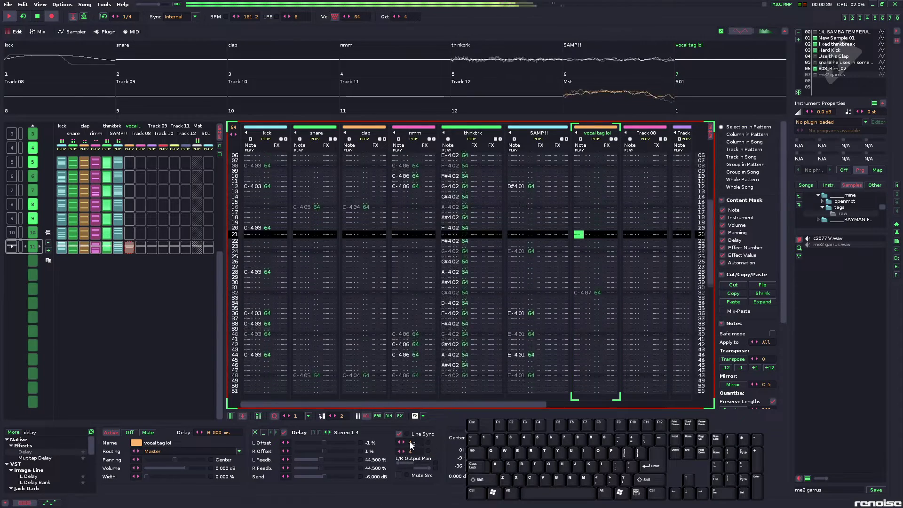
key(space)
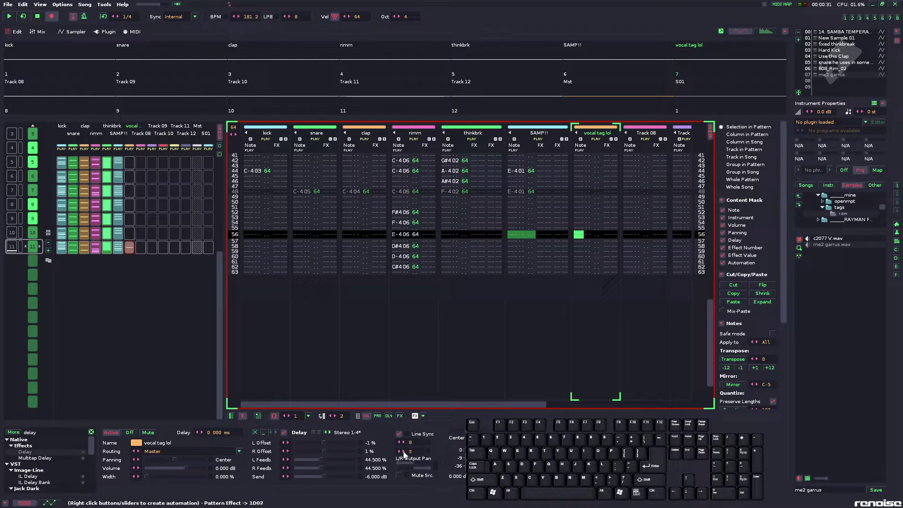
key(space)
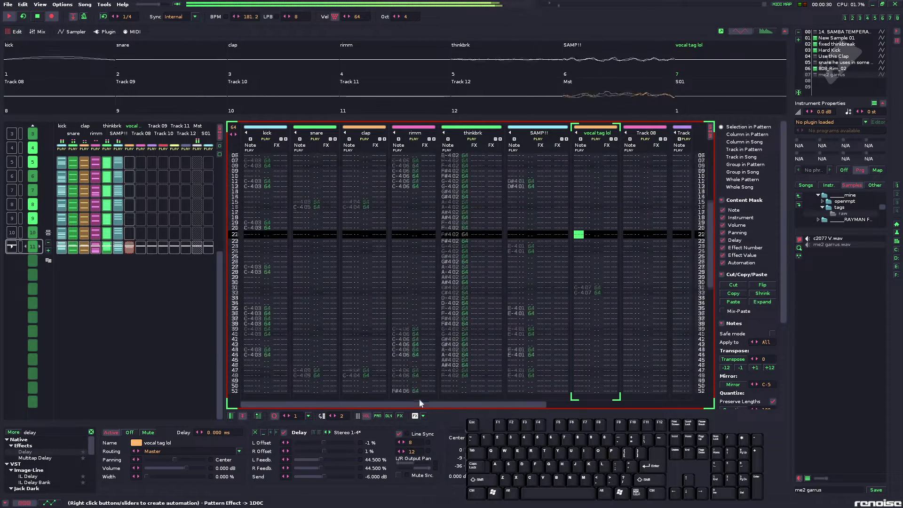
key(space)
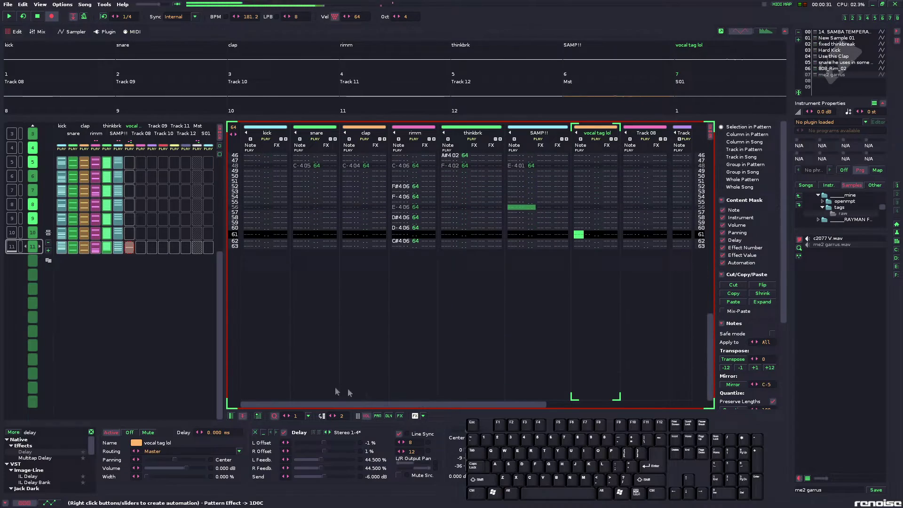
- Add C-4 me2 garrus notes at lines 24, 26, 28 and 30 of the vocal tag lol track
click(67, 431)
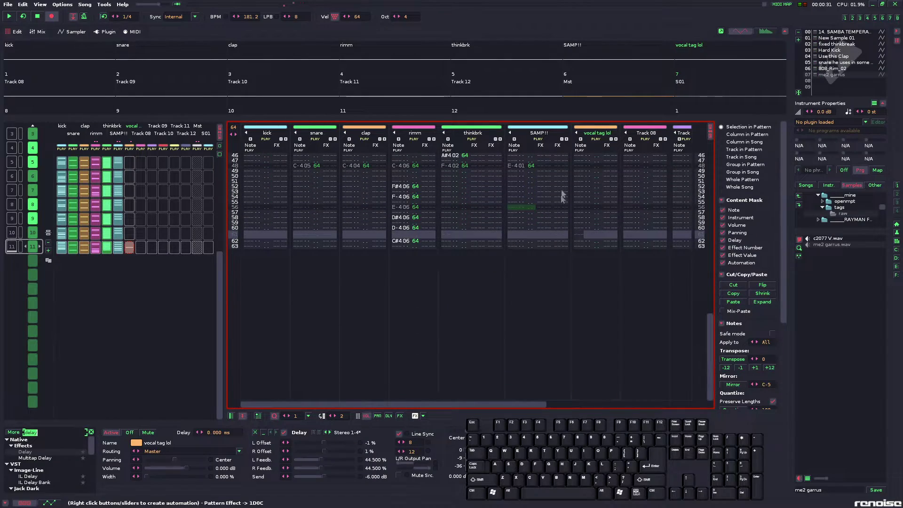
click(584, 188)
key(space)
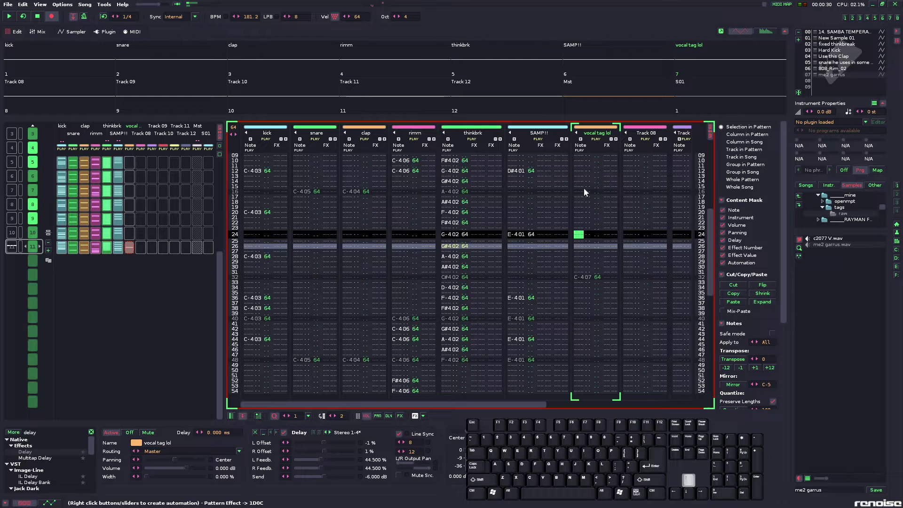
key(z)
key(z)
key(z)
key(z)
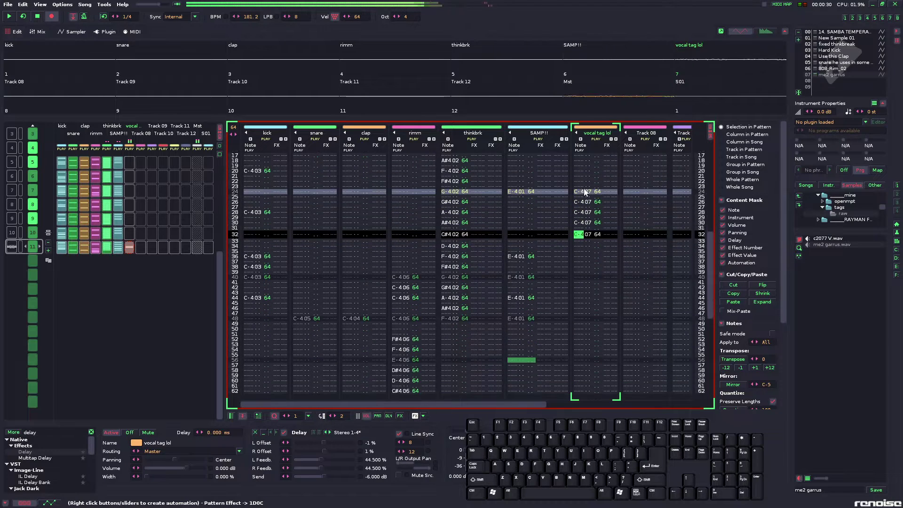
- Set the volume of the line 24 note in the vocal tag lol track to 01
key(Up)
key(Up)
key(Up)
key(Up)
key(Up)
key(Up)
key(Up)
key(Up)
key(Up)
key(Right)
key(Right)
key(Right)
key(Down)
text(01)
- Interpolate the vocal tag volumes across lines 24 to 32 and play the pattern to hear the fade-in
key(Up)
key(Up)
key(shift+Down)
key(shift+Down)
key(shift+Down)
key(shift+Down)
key(shift+Down)
key(shift+Down)
key(shift+Down)
key(shift+Down)
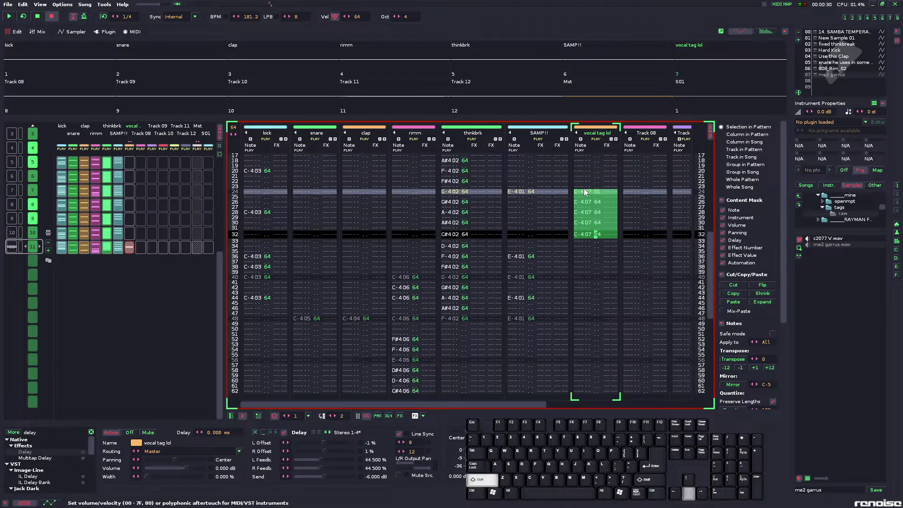
key(space)
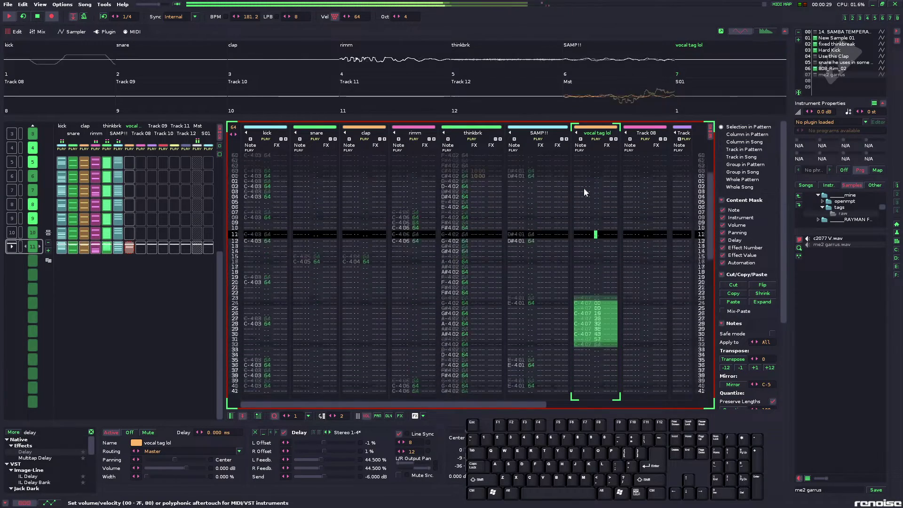
key(space)
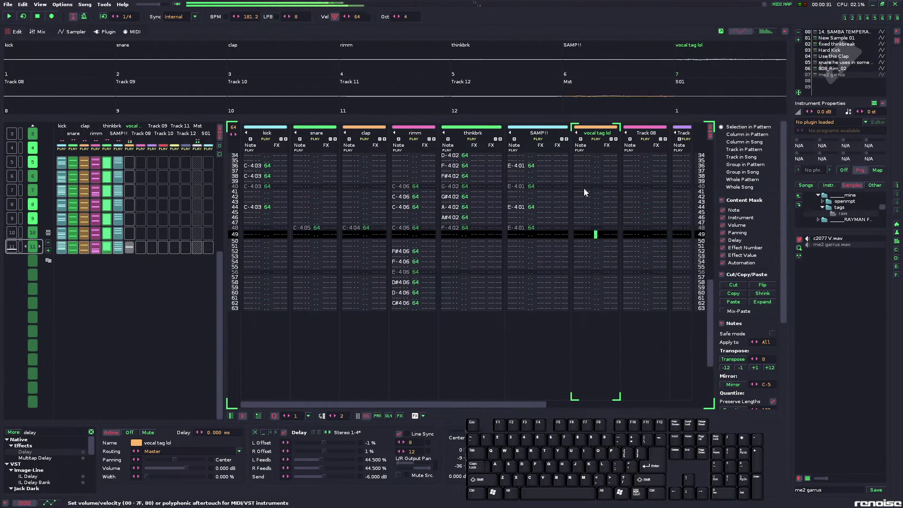
key(space)
key(Escape)
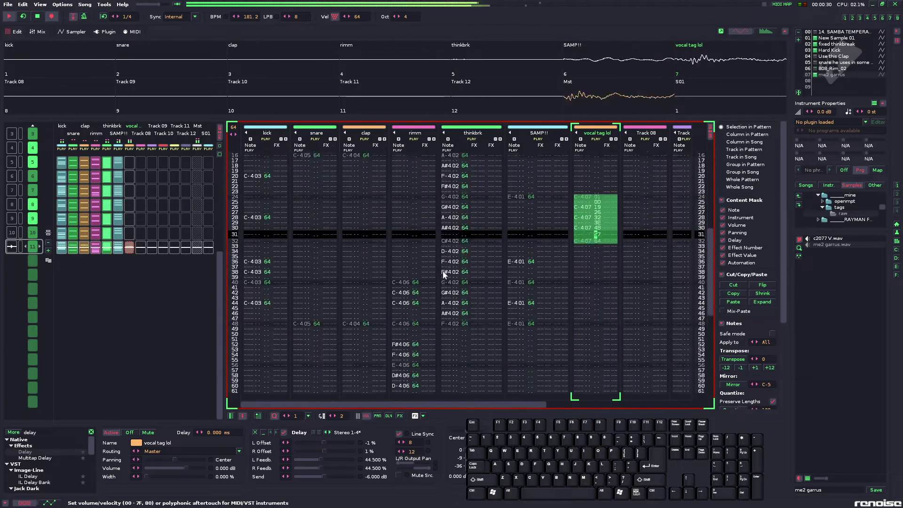
key(space)
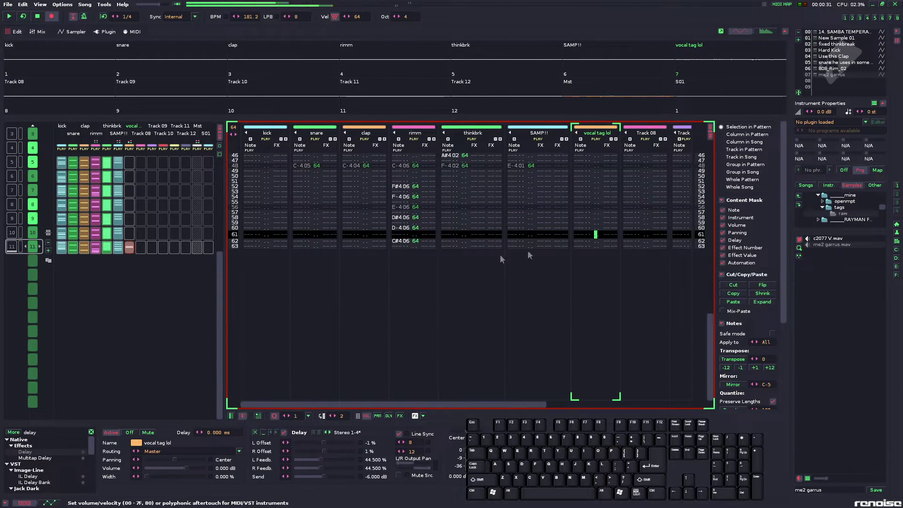
- Search effects for "excit", add the native Exciter to the vocal tag lol track with the Crisp preset, and play it
click(47, 432)
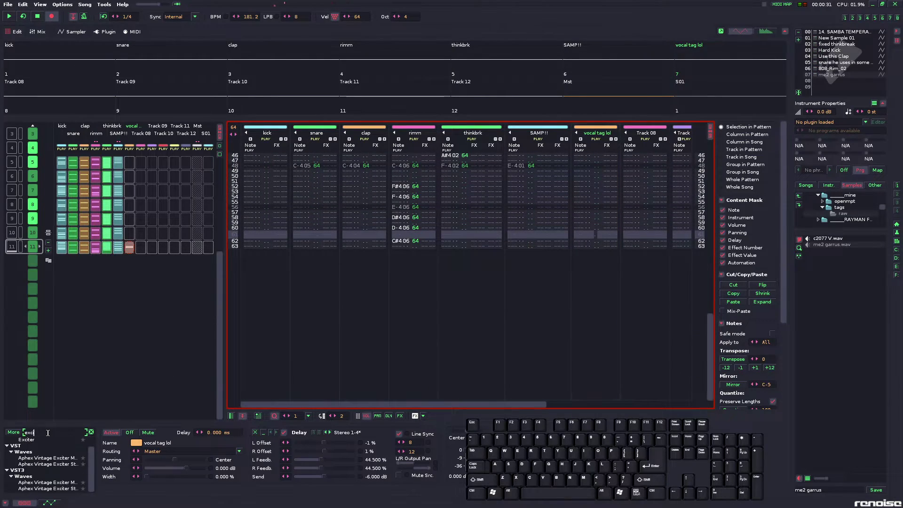
click(40, 453)
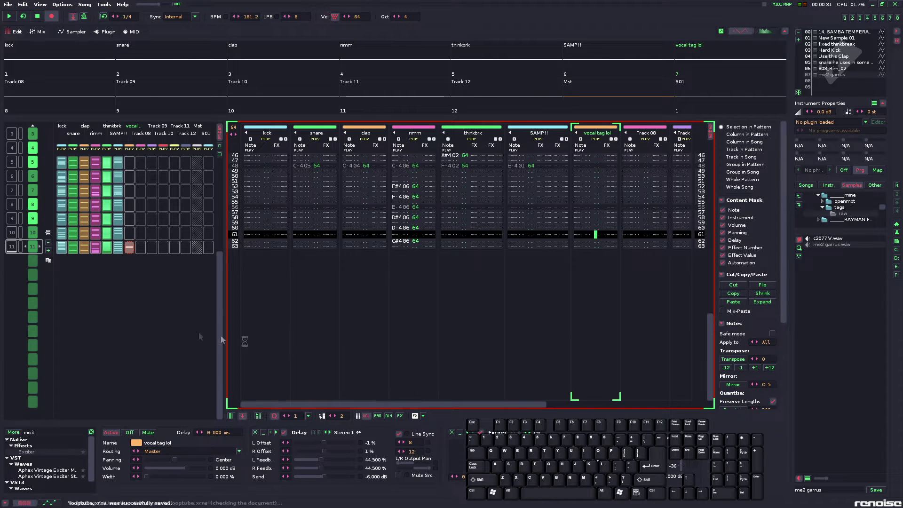
key(space)
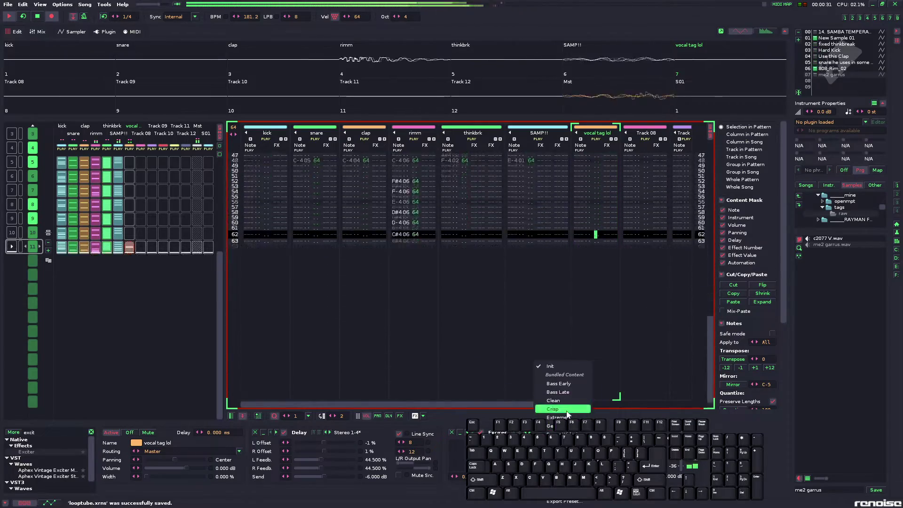
click(567, 409)
key(space)
scroll(156, 313, down, 11)
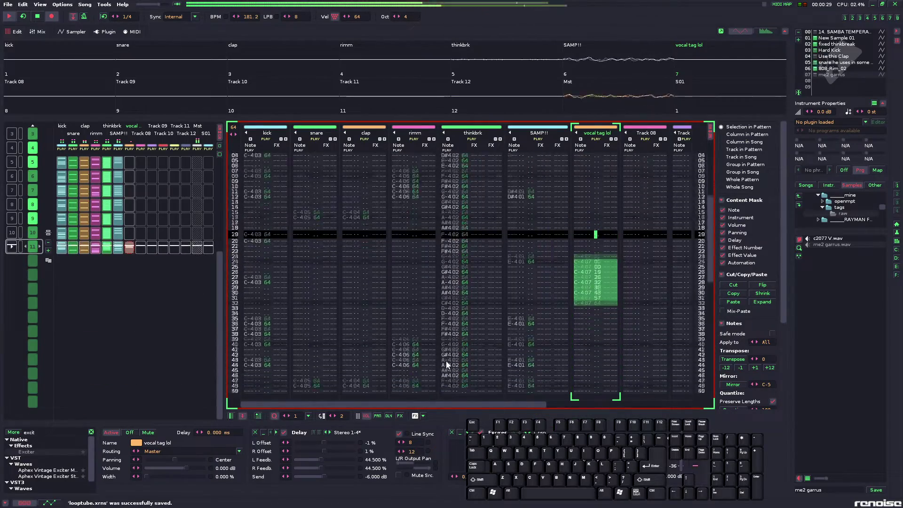
key(space)
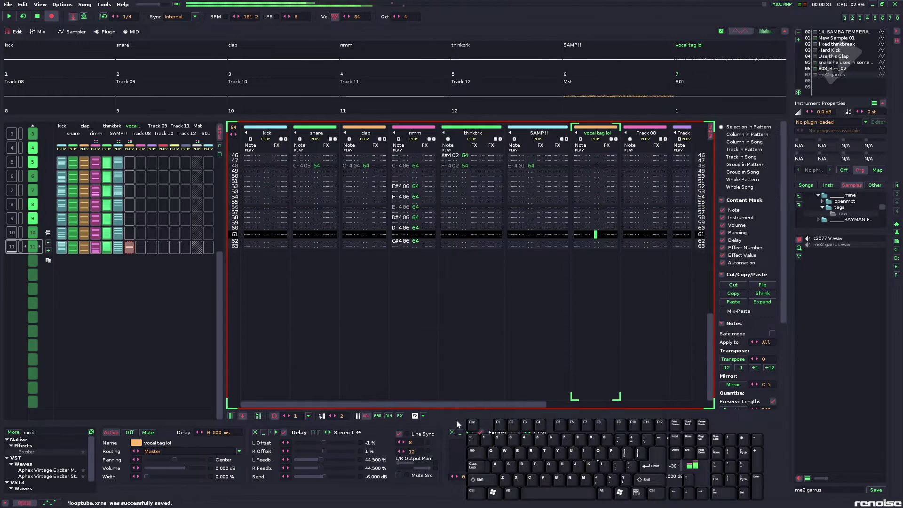
- In the mixer, lower the vocal tag lol track to -5.940 dB and play the song from an earlier pattern
click(46, 32)
key(space)
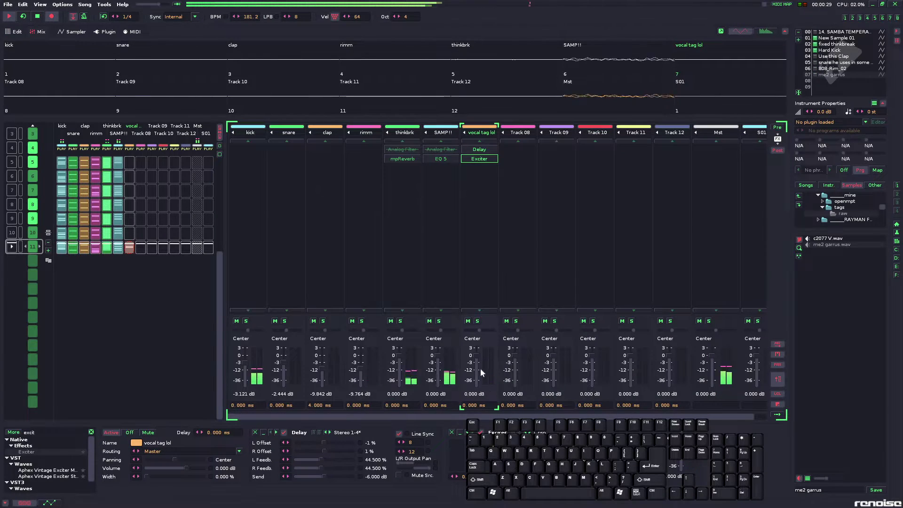
drag(476, 363, 477, 367)
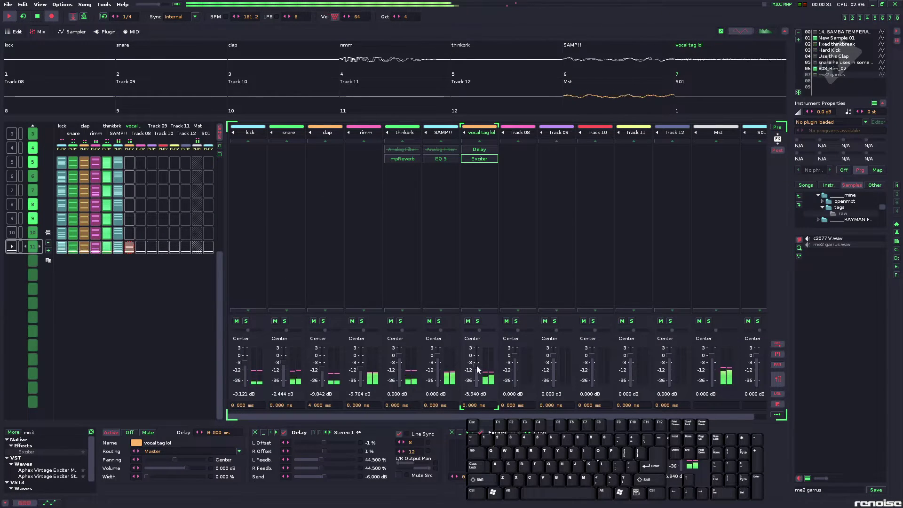
key(space)
scroll(131, 223, up, 5)
scroll(131, 222, up, 6)
key(space)
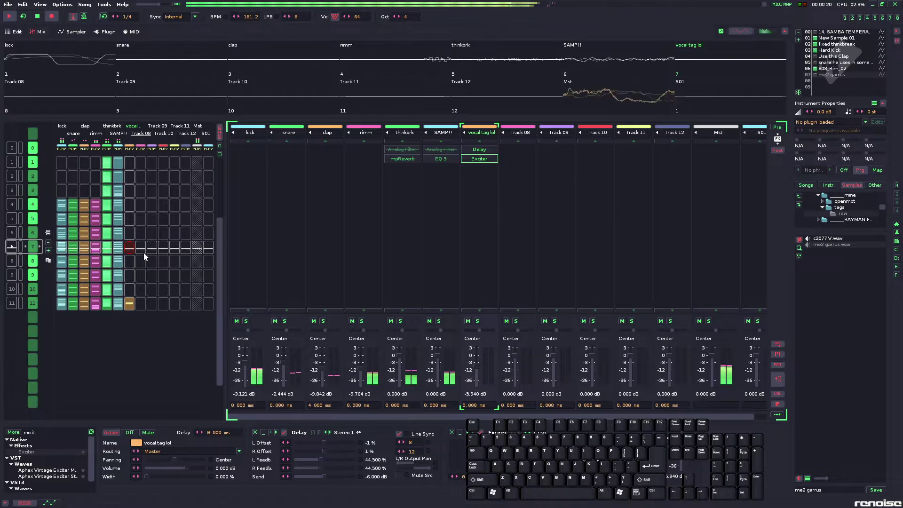
- Return to the pattern editor and delete the rimm notes from line 52 to line 62 of pattern 11
click(13, 31)
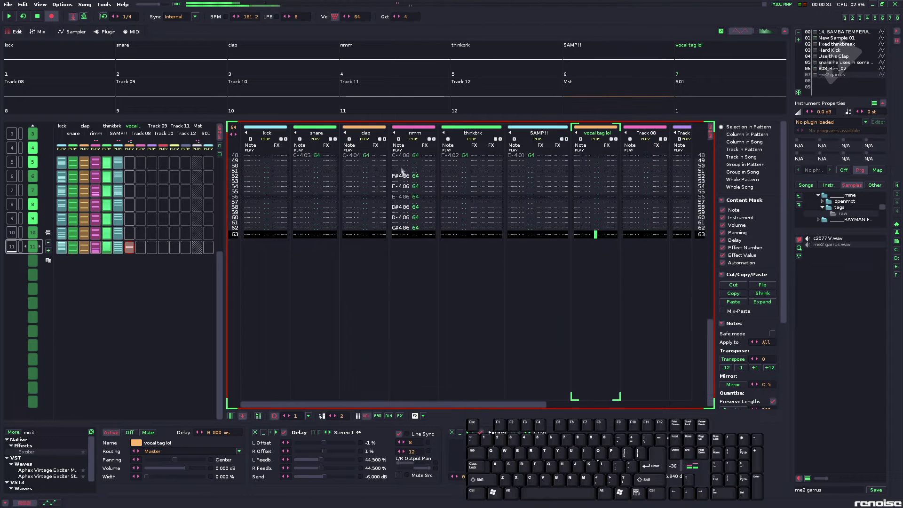
click(402, 175)
key(Escape)
key(Escape)
key(BackSpace)
key(BackSpace)
key(BackSpace)
key(BackSpace)
key(BackSpace)
key(BackSpace)
key(BackSpace)
key(BackSpace)
key(BackSpace)
key(BackSpace)
key(BackSpace)
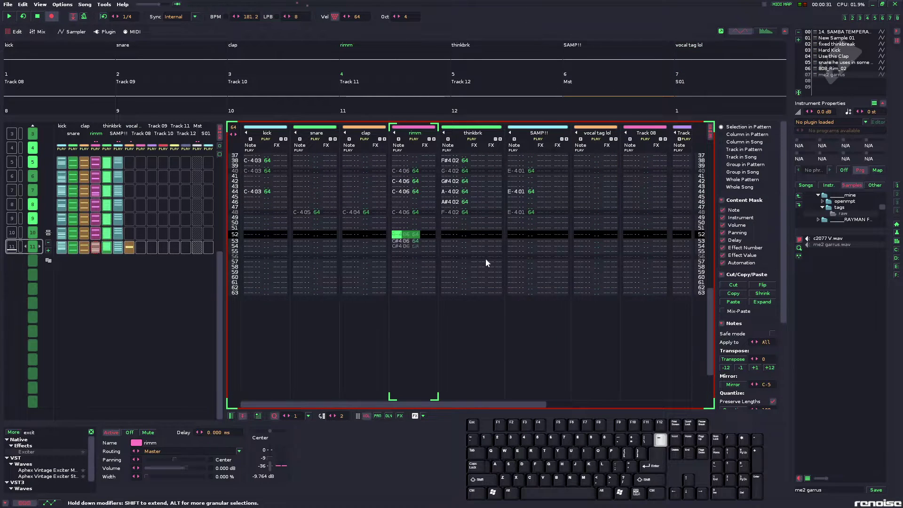
- Set the edit step to 0, enter a note-off at line 52 of the SAMP!! track, and play the ending
click(514, 256)
click(517, 213)
key(ctrl+0)
key(a)
key(Left)
key(Left)
key(Left)
key(Left)
key(Left)
key(Left)
key(Left)
key(Left)
key(Left)
key(Left)
key(Left)
key(Left)
key(Left)
key(Left)
key(Left)
key(Left)
key(Left)
key(Left)
key(Left)
key(Left)
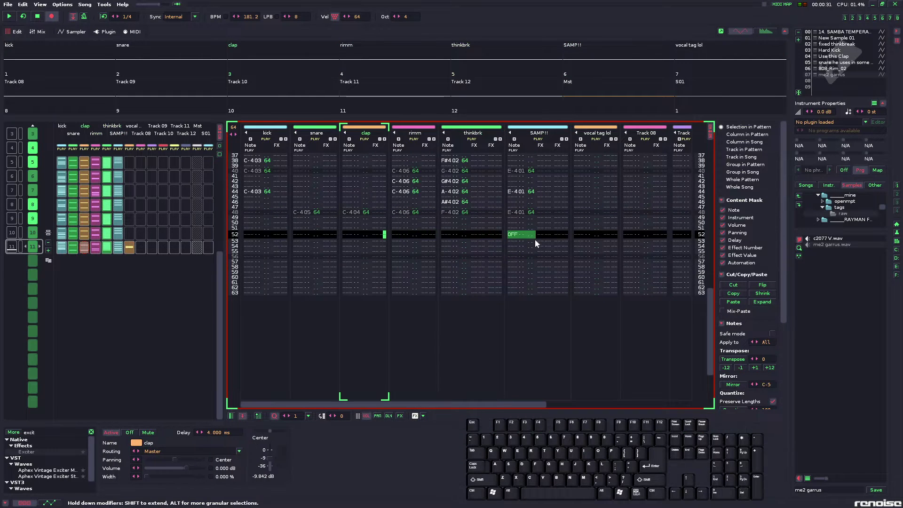
key(space)
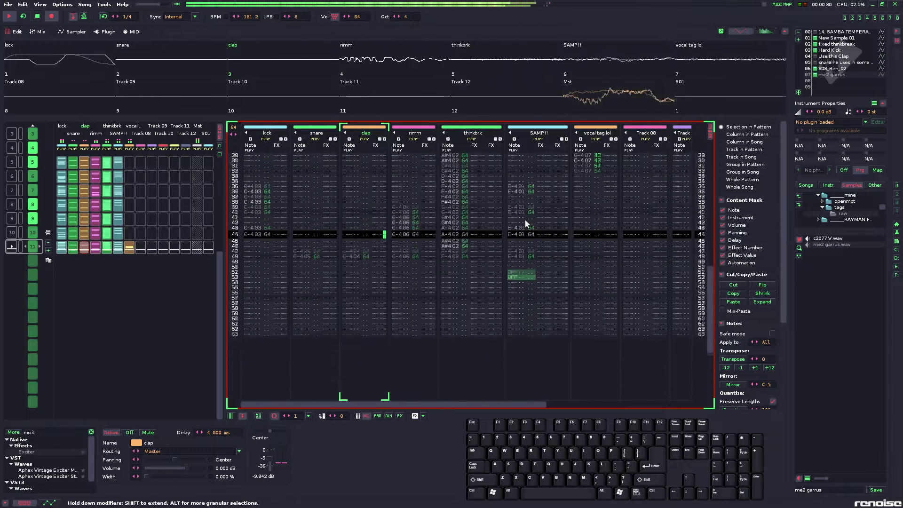
key(space)
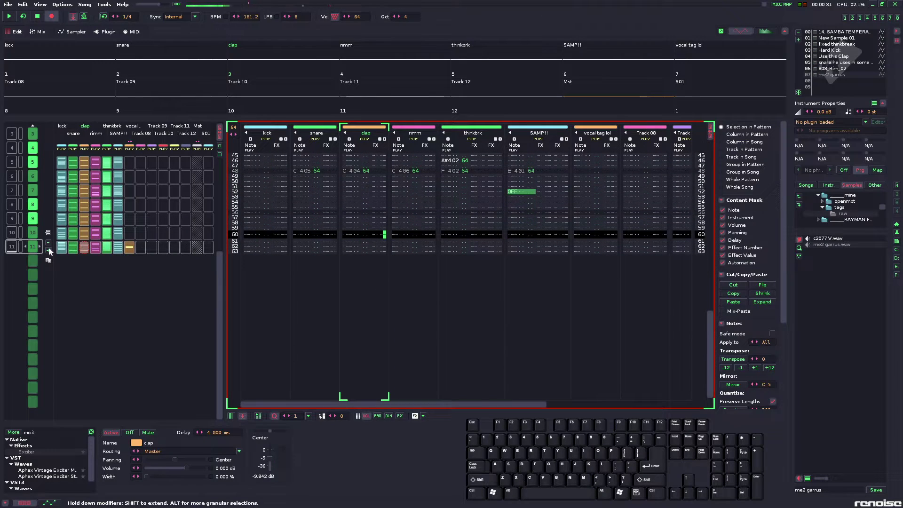
- With instrument 01 and an edit step of 4, enter E-4 notes at lines 52, 56 and 60 of the SAMP!! track
click(521, 191)
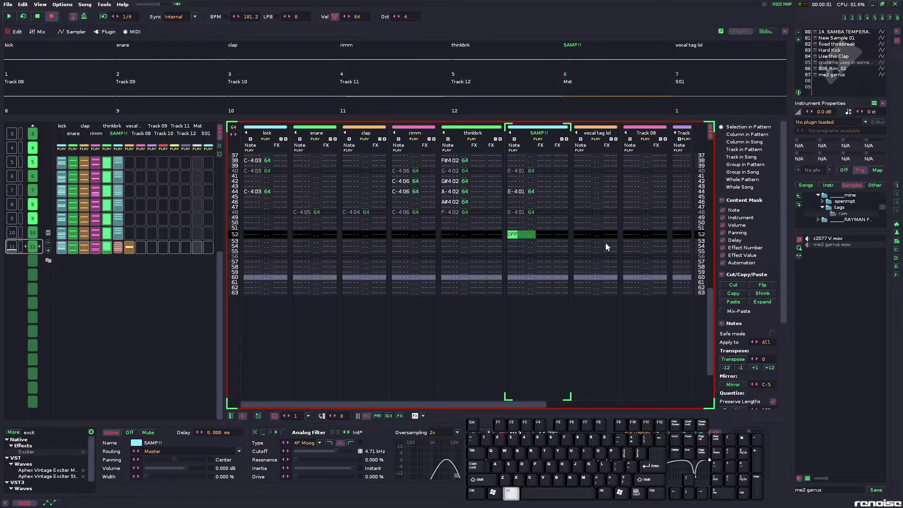
key(c)
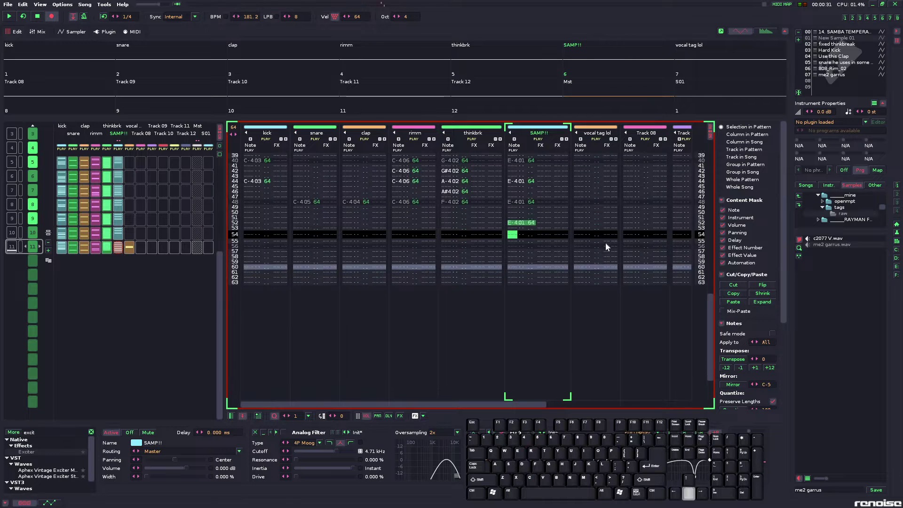
key(ctrl+4)
key(c)
key(c)
key(Up)
key(Up)
key(Up)
key(Up)
key(Up)
key(Up)
key(Up)
key(Up)
key(Up)
key(Up)
key(Up)
key(Up)
key(Up)
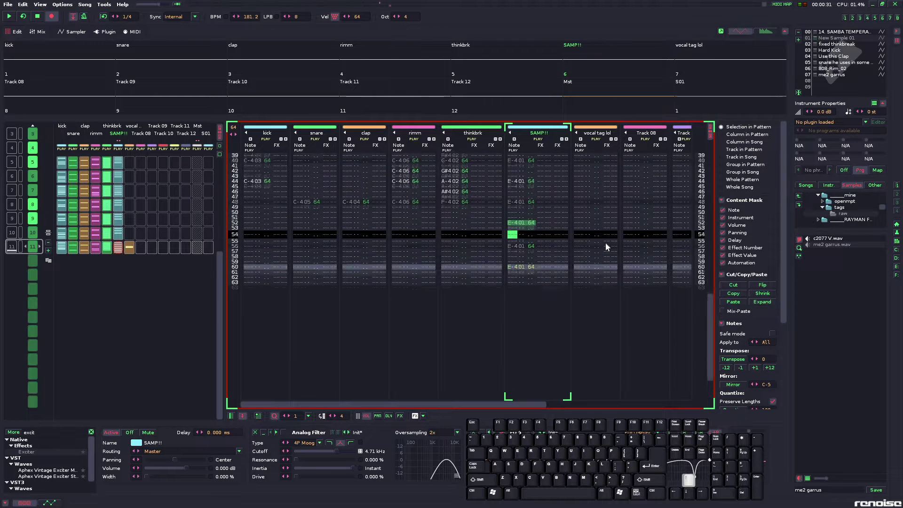
- Enter note-offs at lines 50, 54, 58 and 62 of the SAMP!! track
key(a)
key(a)
key(a)
key(a)
key(Up)
key(Up)
key(Up)
key(Up)
key(Up)
key(Up)
key(Up)
key(Up)
key(Up)
key(Up)
key(Up)
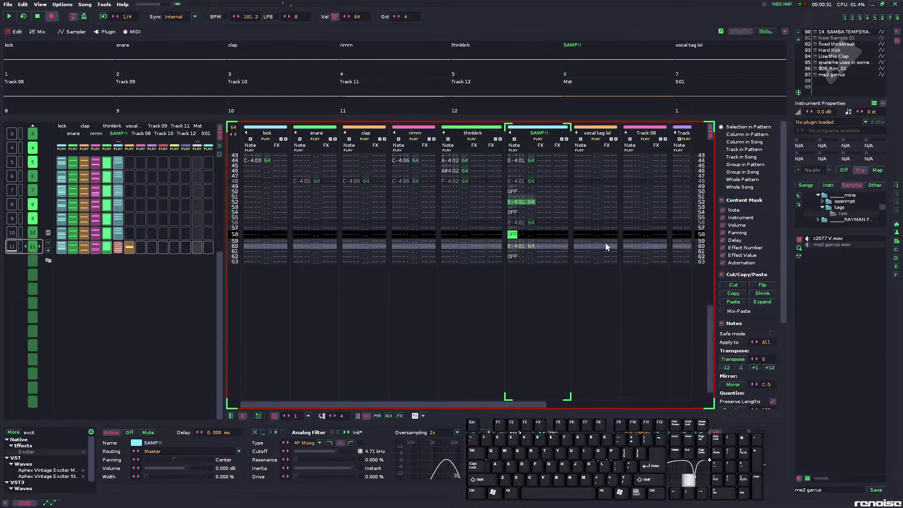
- Set the SAMP!! note volumes at lines 52, 56 and 60 to 32, 24 and 16, and play the fading ending
key(Right)
key(Right)
key(Right)
key(3)
key(2)
key(2)
key(4)
key(1)
key(6)
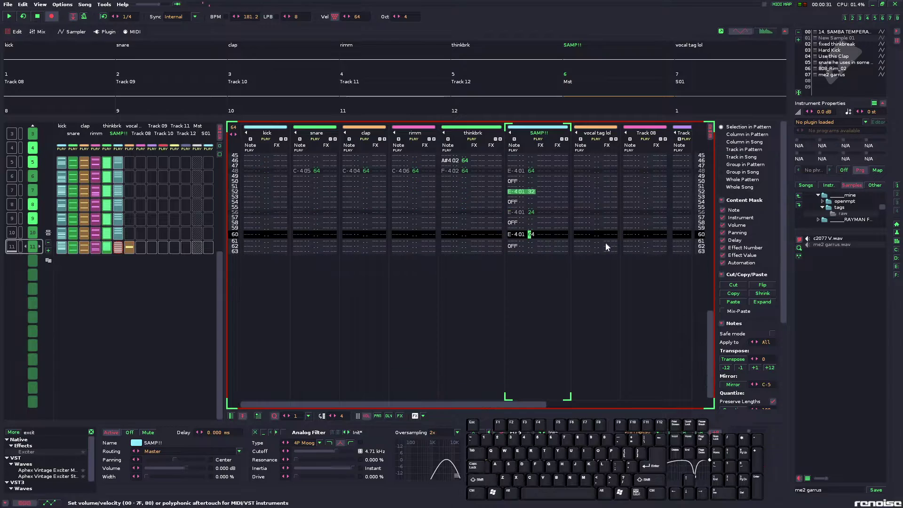
key(space)
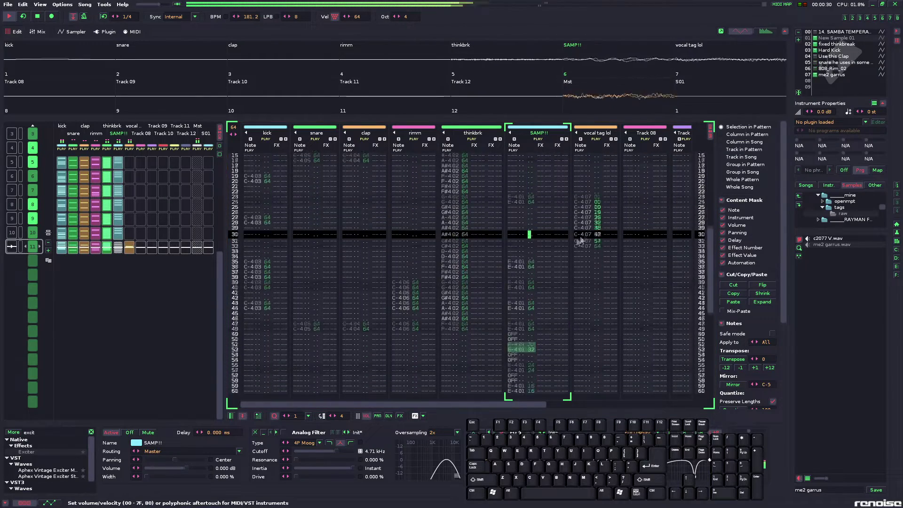
key(space)
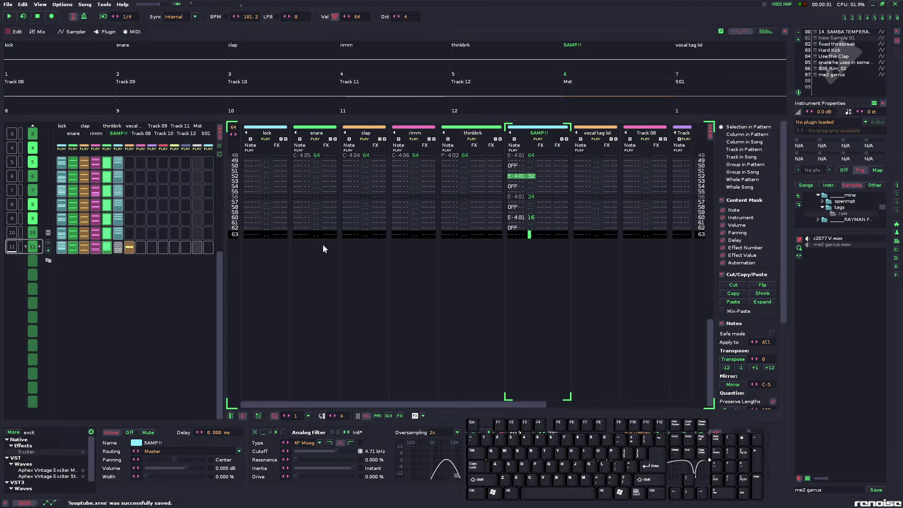
- Insert four new empty patterns, 12 to 15, after pattern 11 in the sequence
click(47, 252)
click(47, 252)
click(48, 252)
click(48, 253)
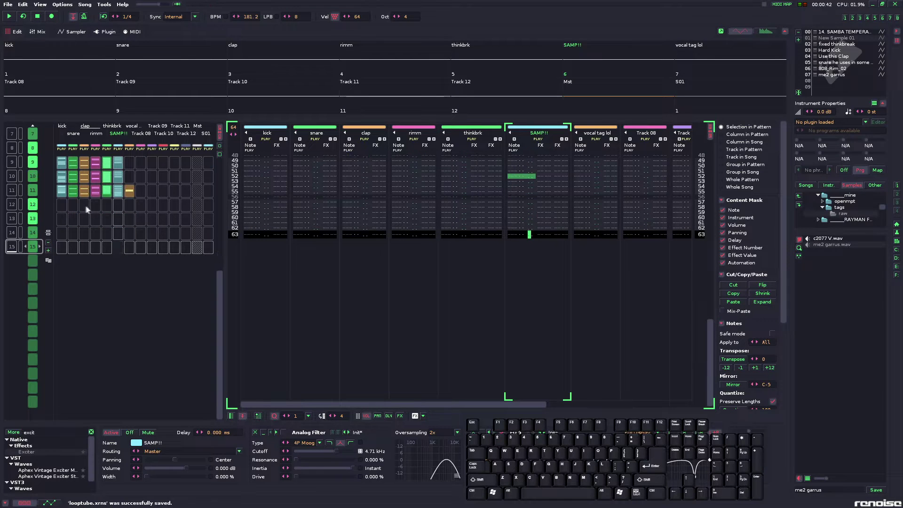
- In pattern 12, enter C-4 kick notes with instrument 03 at lines 0, 6, 12 and 16, repeating the 6-6-4 spacing to line 60, and play them
click(71, 207)
click(62, 207)
click(252, 247)
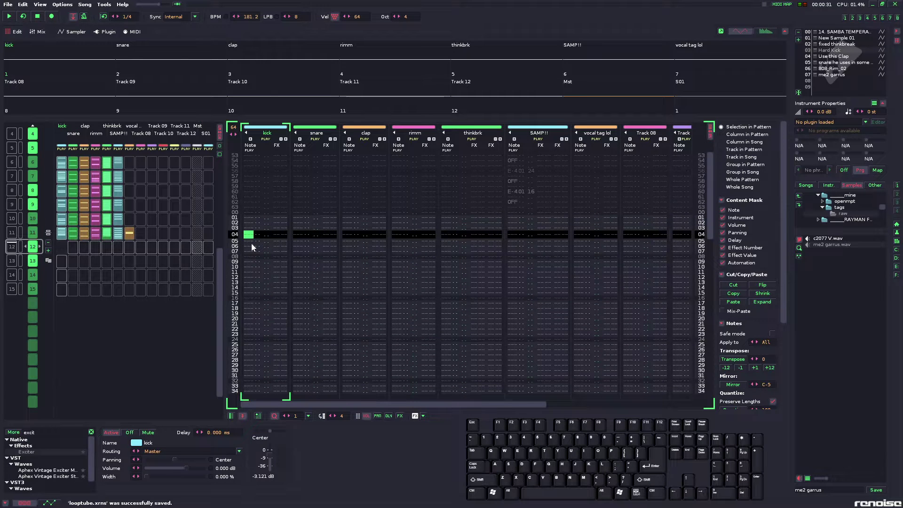
scroll(252, 247, up, 4)
key(z)
key(Escape)
key(z)
key(z)
key(z)
key(Up)
key(Up)
key(z)
key(z)
key(z)
key(Up)
key(Up)
key(z)
key(z)
key(z)
key(Up)
key(Up)
key(z)
key(z)
key(z)
key(Up)
key(Up)
key(Up)
key(Up)
key(Up)
key(Up)
key(space)
key(space)
- Audition the snare track in solo in pattern 12, unsolo it and play the song's snare part for comparison
drag(295, 246, 319, 257)
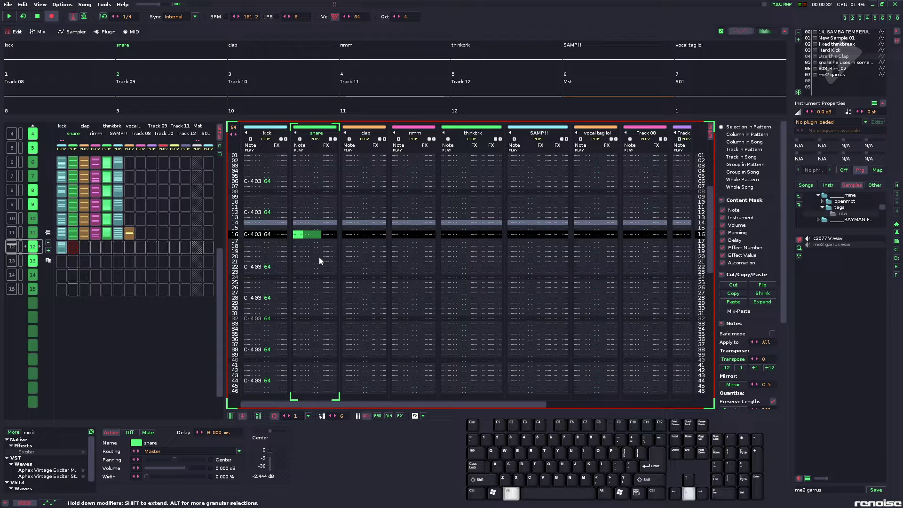
key(alt+Up)
scroll(349, 230, up, 12)
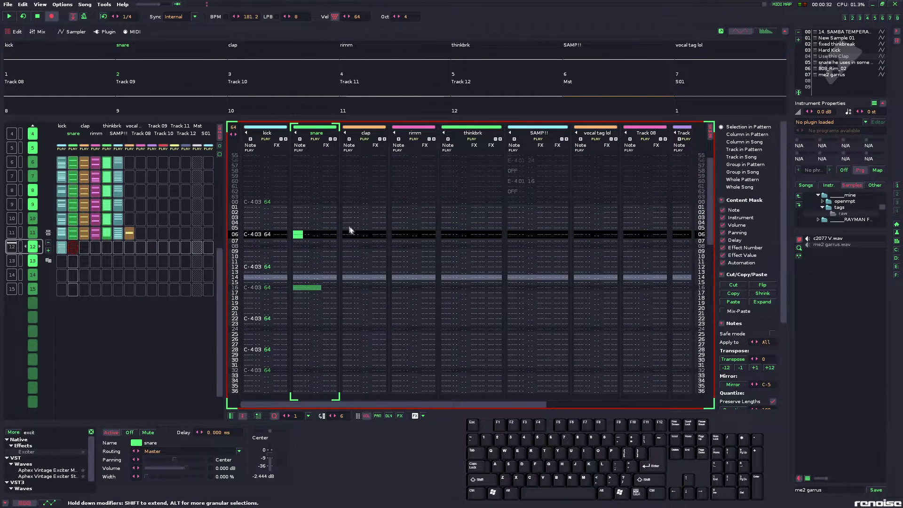
right_click(315, 140)
key(space)
double_click(315, 134)
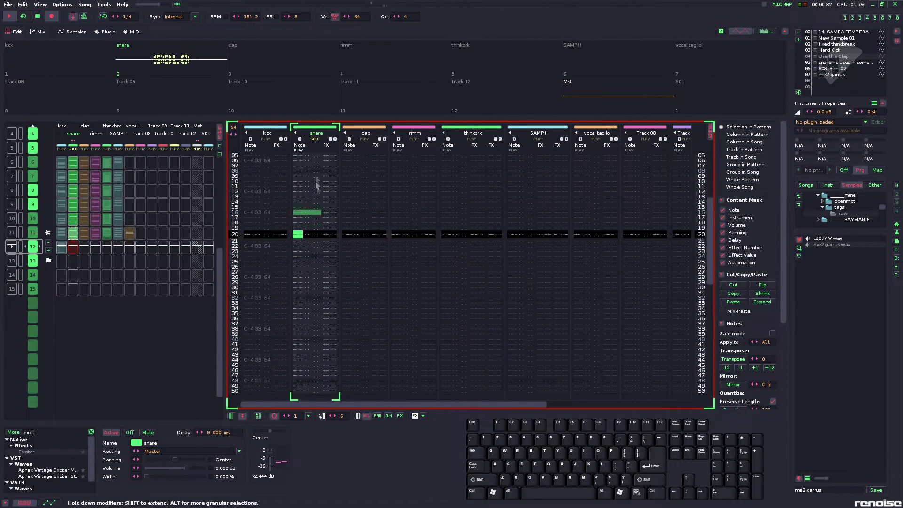
right_click(315, 140)
key(space)
click(72, 232)
key(space)
key(space)
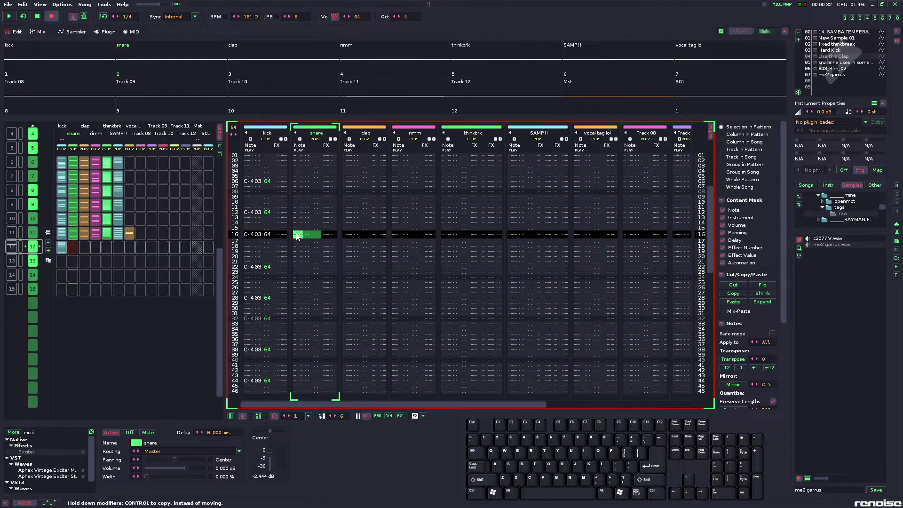
- Enter C-4 snare notes (instrument 05) and C-4 clap notes (instrument 04) at lines 16 and 48 of pattern 12, and play the beat
drag(297, 236, 297, 236)
key(z)
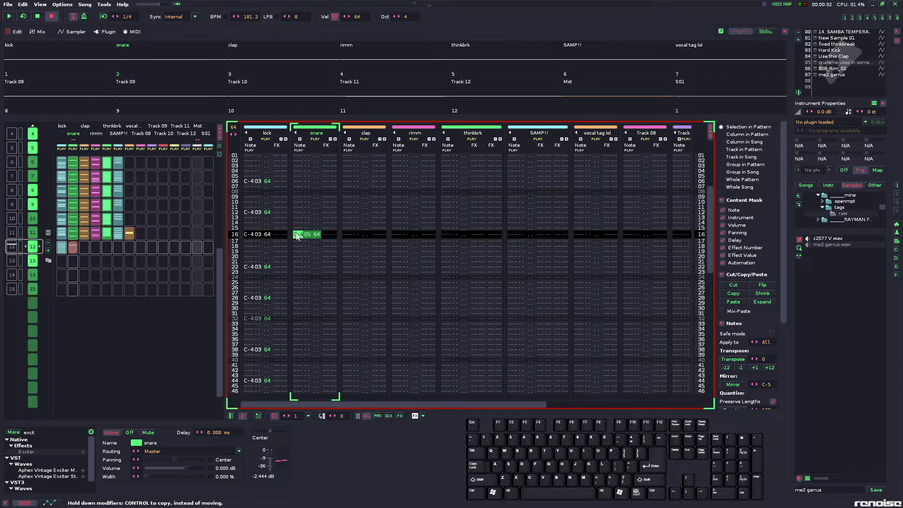
mouse_move(71, 238)
mouse_down()
mouse_move(84, 238)
mouse_move(76, 245)
mouse_up()
key(space)
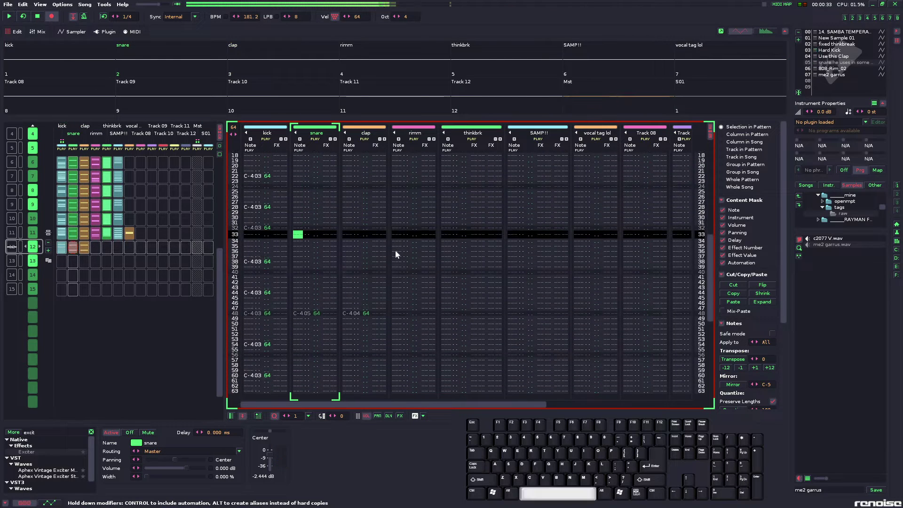
- Add C-4 clap notes with instrument 04 at lines 36 and 42 of pattern 12 and play the result
key(Down)
key(Down)
key(Up)
key(Right)
key(Up)
key(Left)
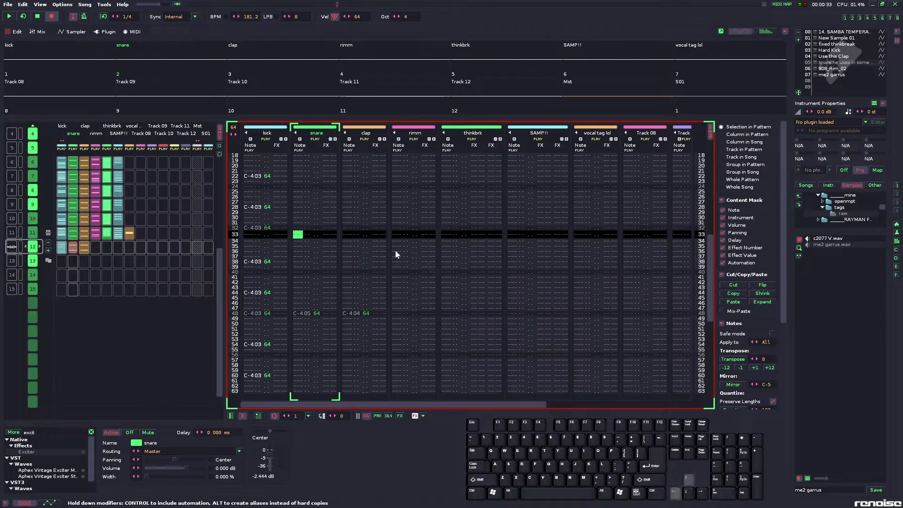
key(Down)
key(Down)
key(Down)
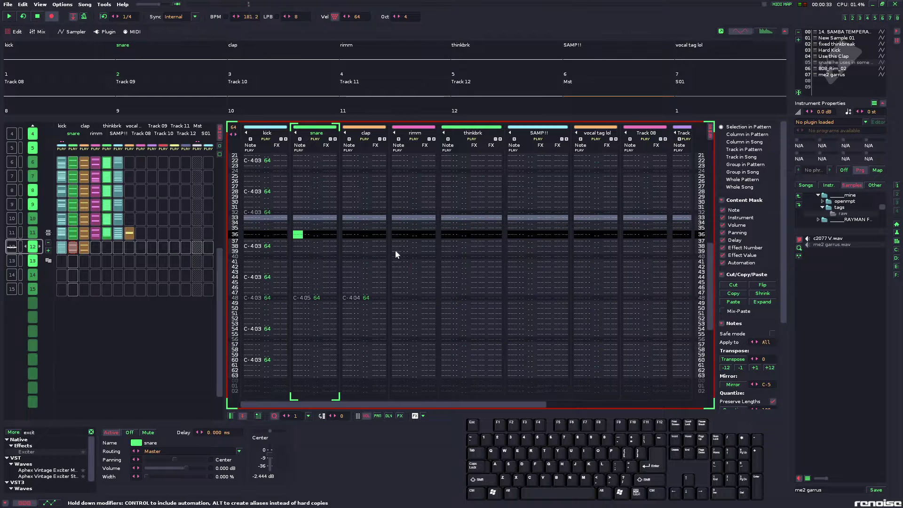
key(Right)
key(Right)
key(Right)
key(Right)
key(Right)
key(Right)
key(z)
key(space)
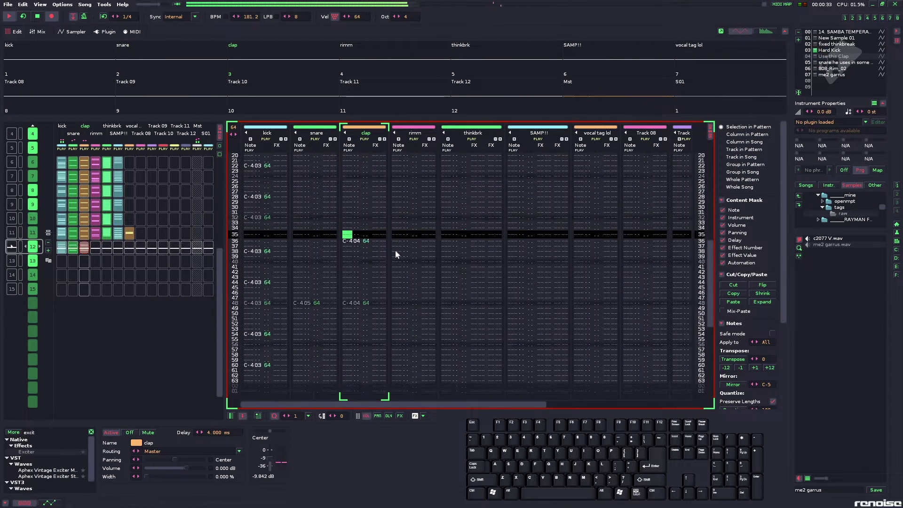
key(Up)
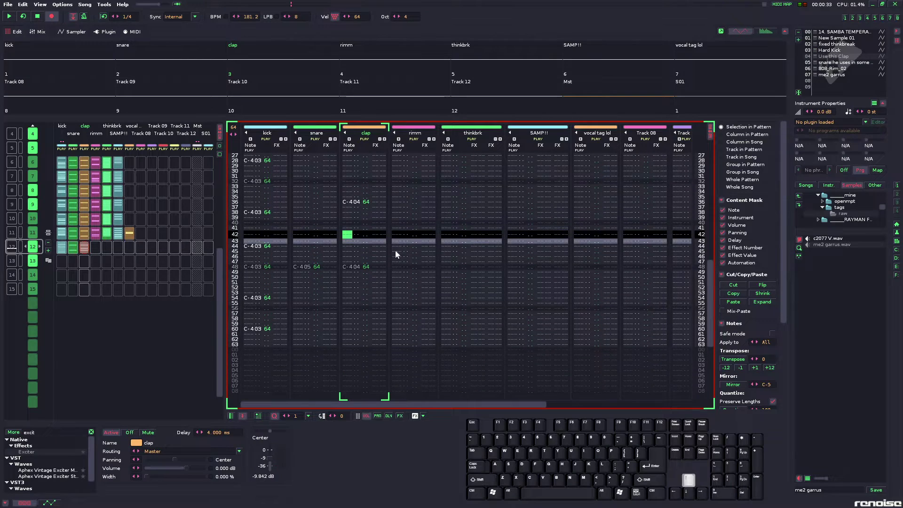
key(z)
key(space)
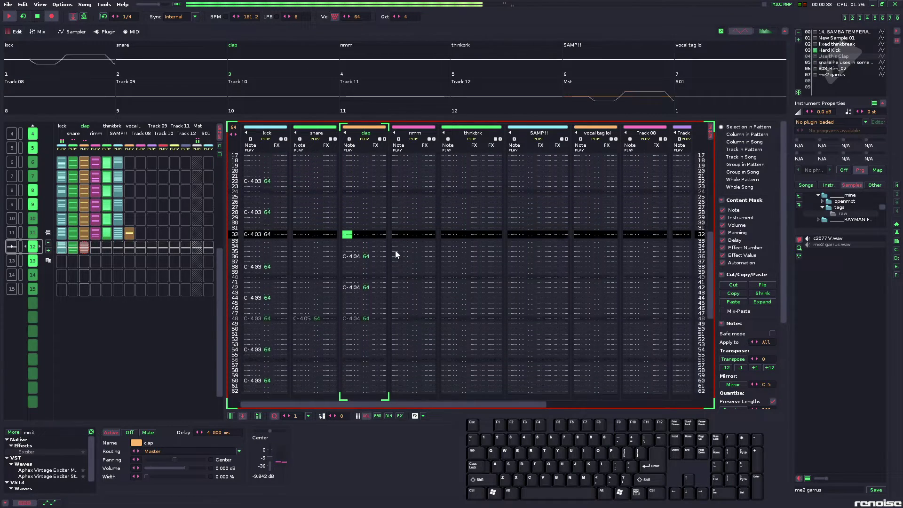
key(space)
- Change the clap note at line 42 to G-3 with volume 32 and play the pattern
key(Up)
key(Up)
key(Up)
key(Up)
key(Up)
key(Up)
key(Up)
key(Up)
key(Up)
key(Up)
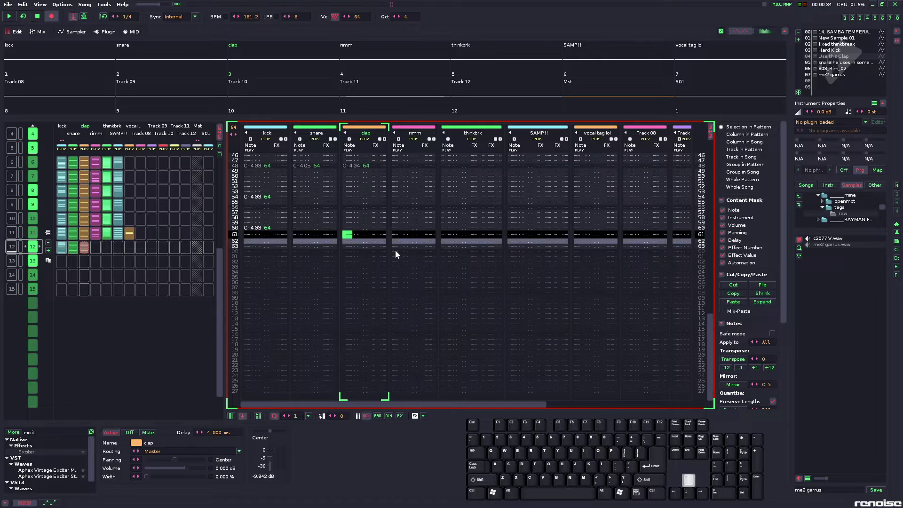
key(Up)
key(Up)
key(Up)
key(Up)
key(Up)
key(Up)
key(Up)
key(Up)
key(Up)
key(Up)
key(Up)
key(KP_Divide)
key(b)
key(Right)
key(Right)
text(32)
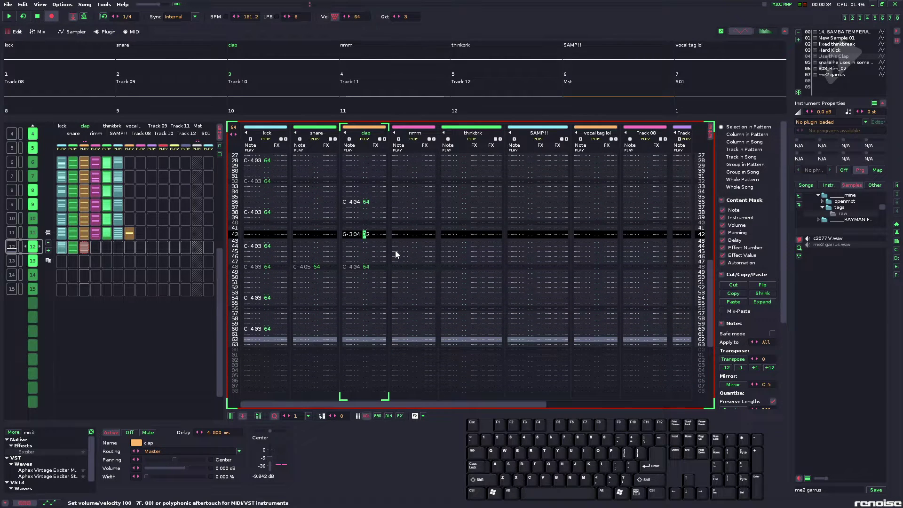
key(space)
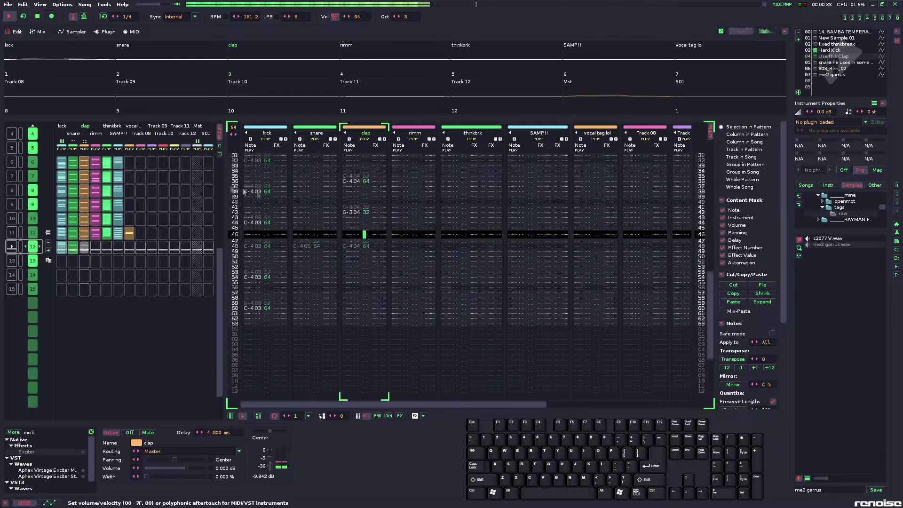
key(space)
- Fill patterns 13 to 15 with pattern 12's kick and snare blocks and patterns 13 and 14 with its clap block, and play pattern 14
click(84, 250)
drag(86, 250, 84, 260)
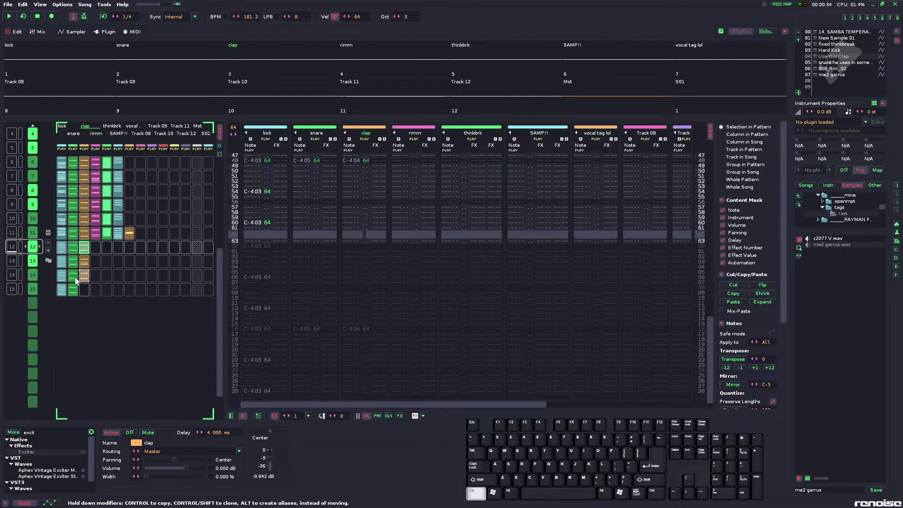
click(75, 277)
key(space)
key(space)
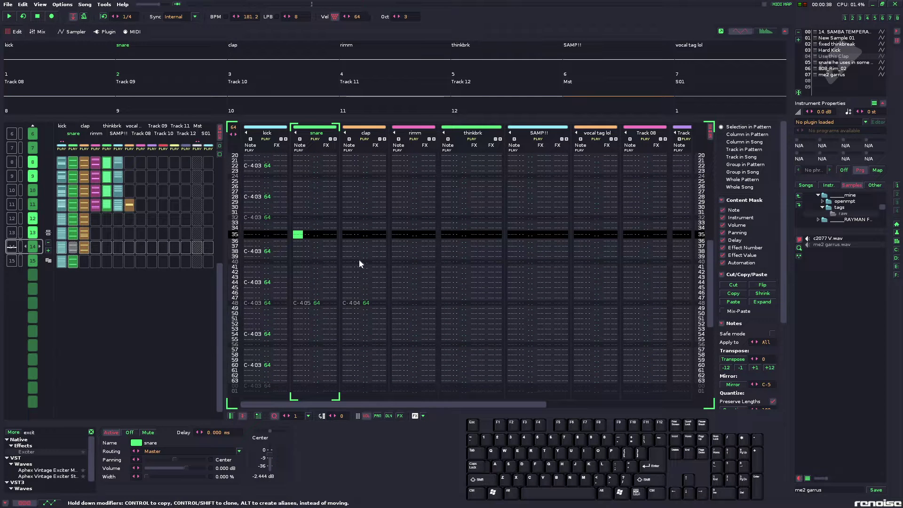
- With an edit step of 2, add C-4 snare notes with instrument 05 at lines 34, 36, 40 and 42 of pattern 14 and play them
key(ctrl+2)
key(Up)
key(z)
key(q)
key(Escape)
key(z)
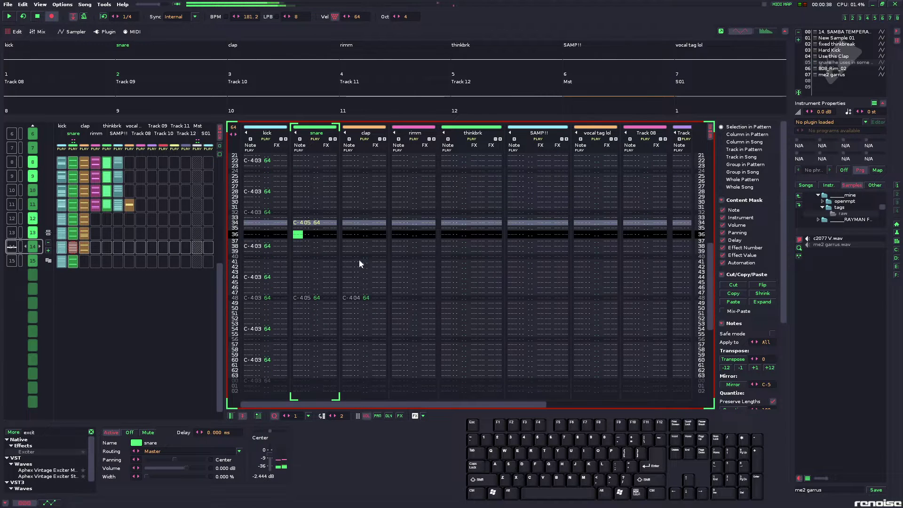
key(z)
key(Delete)
key(z)
key(z)
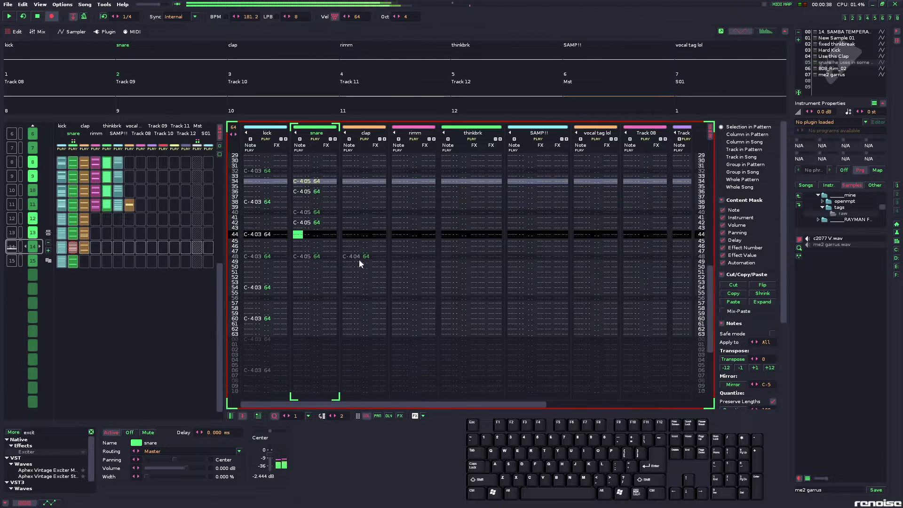
key(space)
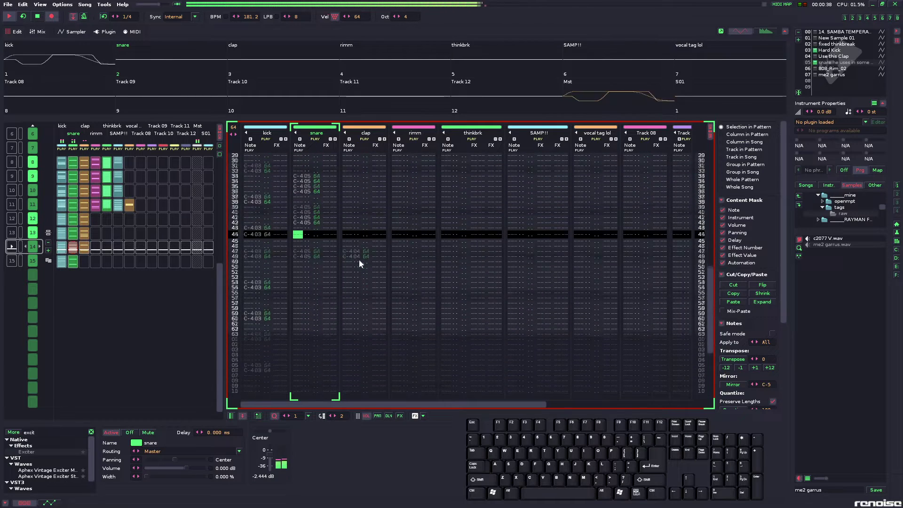
- Stop playback and delete the snare note at line 34 of pattern 14
key(space)
key(Up)
key(Up)
key(Up)
key(Up)
key(Up)
key(Up)
key(Up)
key(Up)
key(Up)
key(Up)
key(Up)
key(Up)
key(Up)
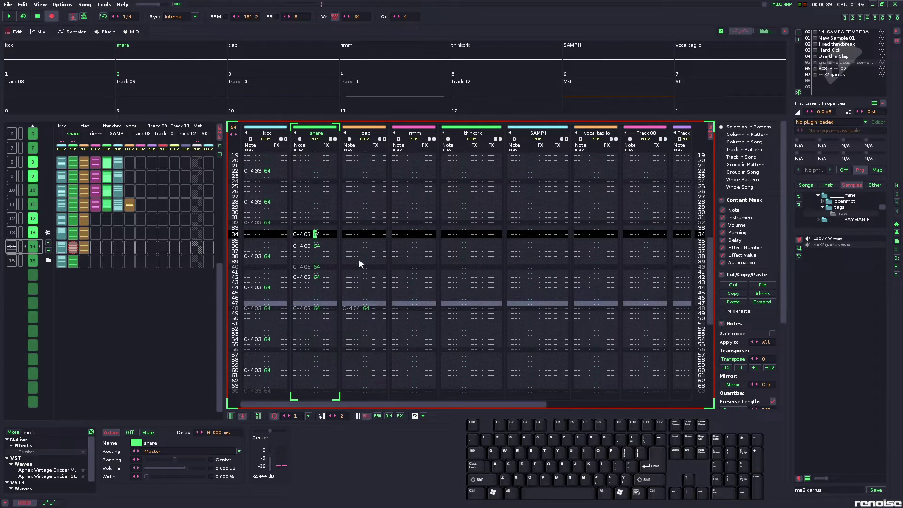
key(Delete)
- Set the volume of the snare note at line 36 to 32 and play pattern 14
key(Right)
key(Right)
key(Right)
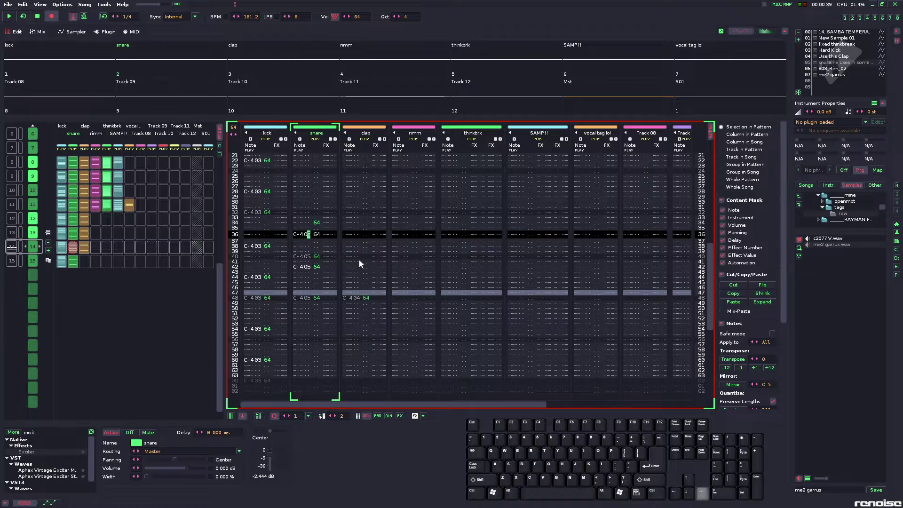
text(32)
key(Down)
key(space)
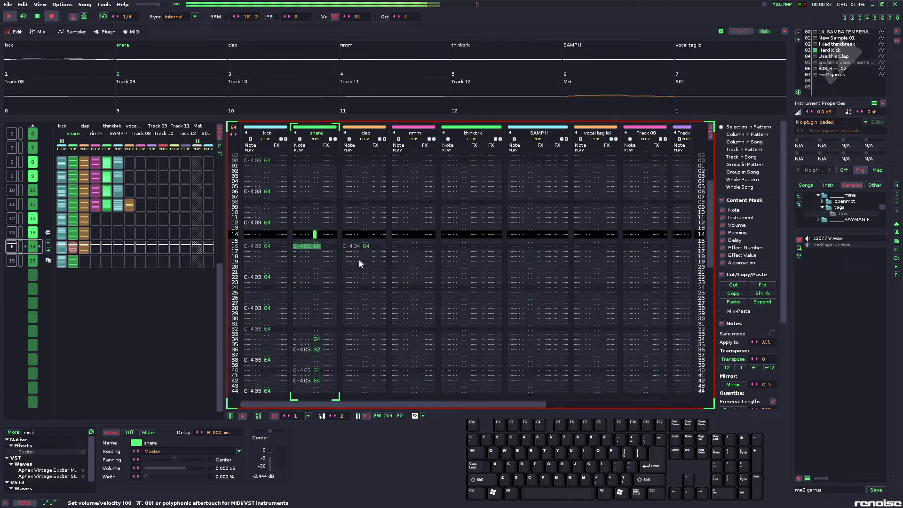
key(space)
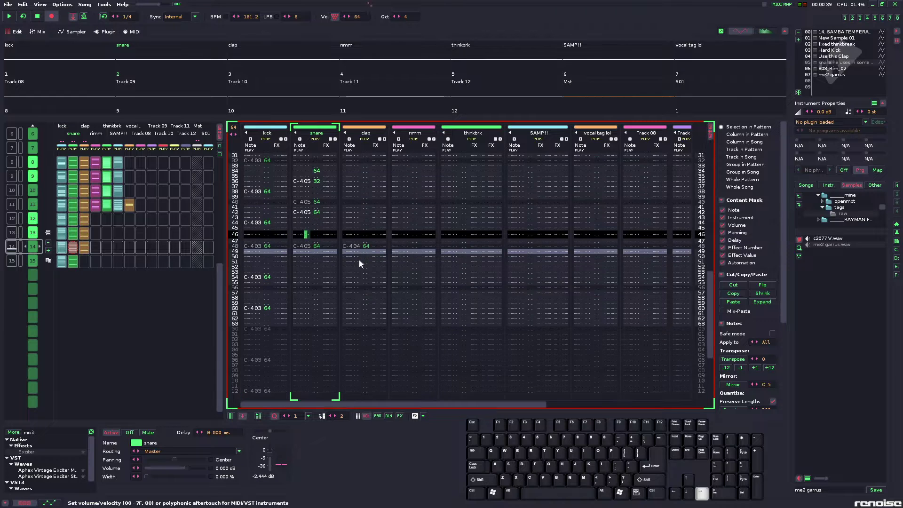
- Set the volumes of the snare notes at lines 40 and 42 of pattern 14 to 48 and 16
key(Up)
key(Up)
key(Up)
key(Up)
key(Up)
key(Up)
text(4816)
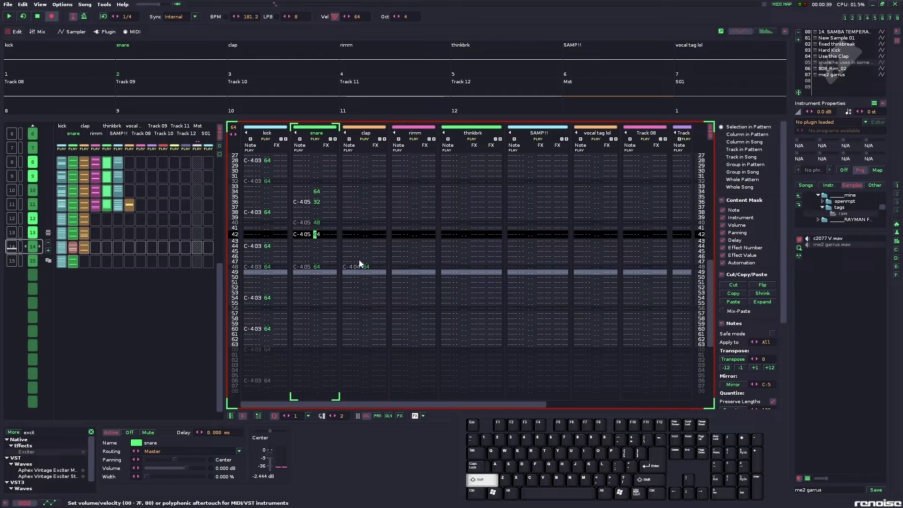
- Add a C-4 snare note with instrument 05 at line 46 of pattern 14, set its volume to 24 and play the pattern
key(Down)
key(Down)
key(Left)
key(Left)
key(Left)
key(z)
key(Up)
key(Up)
key(Right)
key(Right)
key(Right)
key(Right)
key(Right)
key(Left)
key(Left)
text(24)
key(Up)
key(Up)
key(Up)
key(Up)
key(Up)
key(Up)
key(Up)
key(Up)
key(Up)
key(Up)
key(Up)
key(Up)
key(Up)
key(Up)
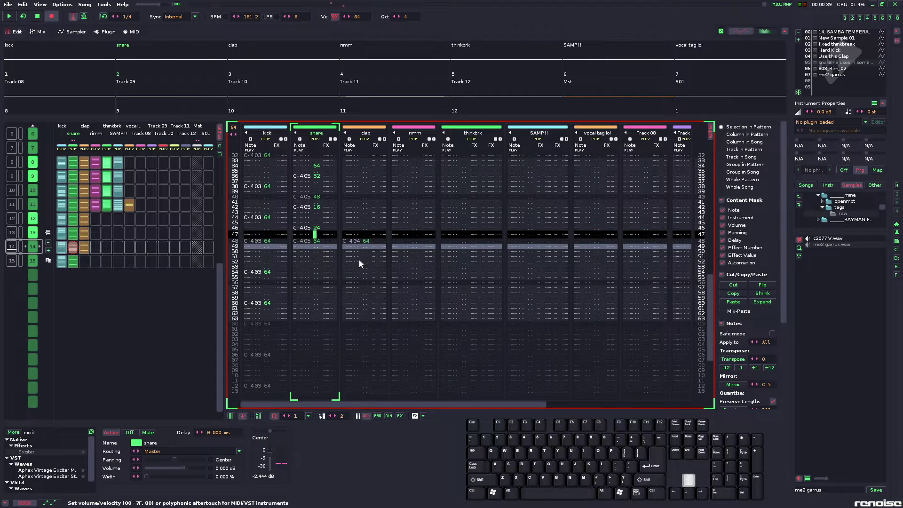
key(space)
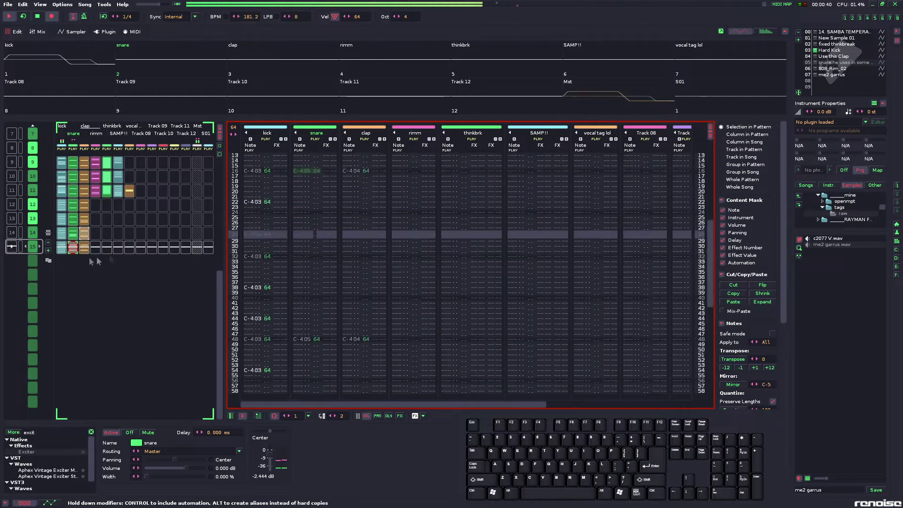
- Stop playback and add C-4 snare notes with instrument 05 at lines 54 and 60 of pattern 15
key(space)
drag(297, 250, 311, 265)
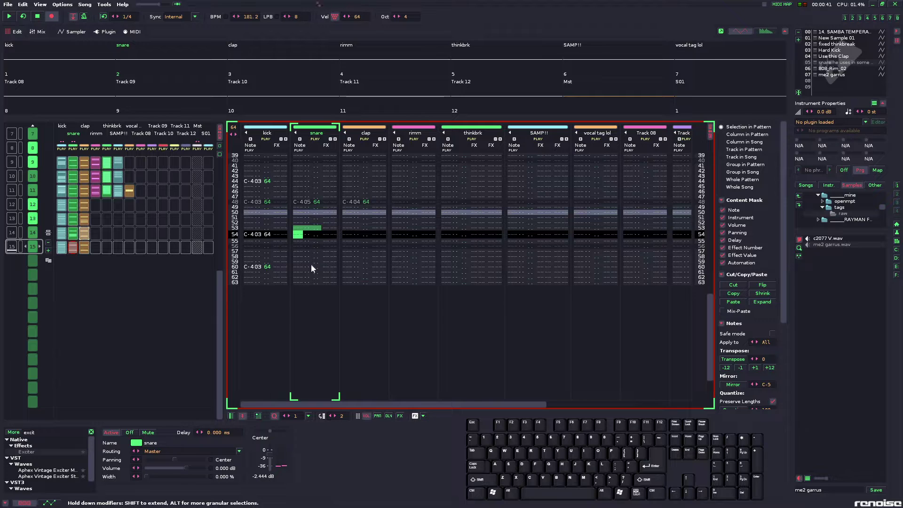
key(z)
key(Down)
key(Down)
key(Down)
key(Down)
key(z)
- Add C-4 clap notes with instrument 04 at lines 54 and 60 of pattern 15
click(346, 192)
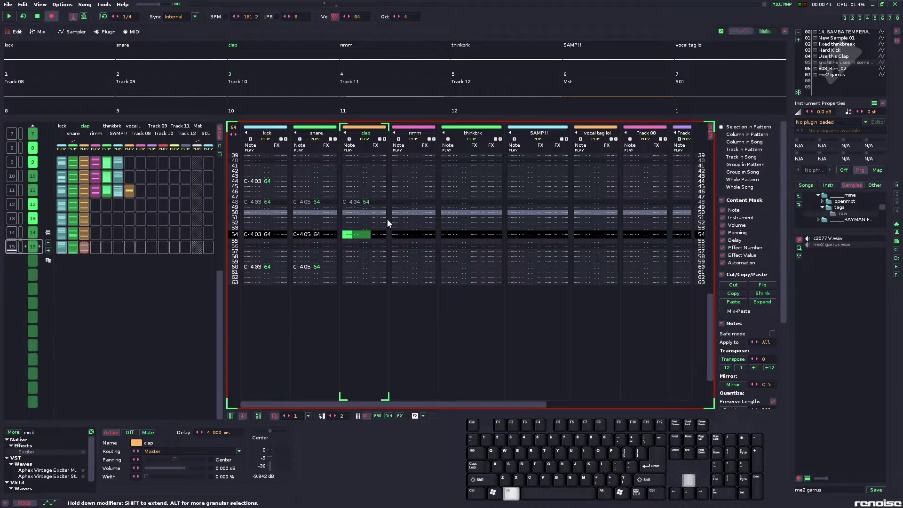
key(z)
key(Down)
key(Down)
key(Down)
key(Down)
key(z)
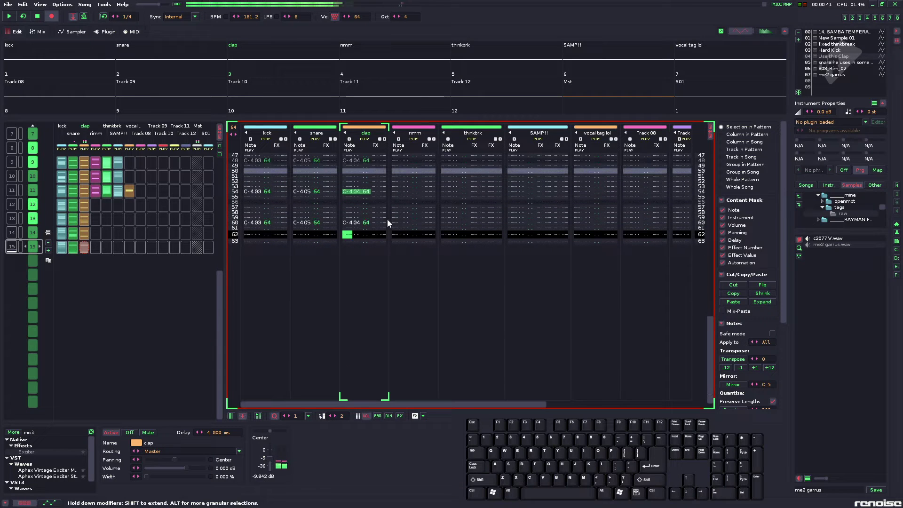
- With an edit step of 6, add C-4 notes with instrument 06 at lines 6 and 12 of pattern 12's rimm track and play them
click(88, 232)
click(96, 218)
scroll(427, 246, down, 3)
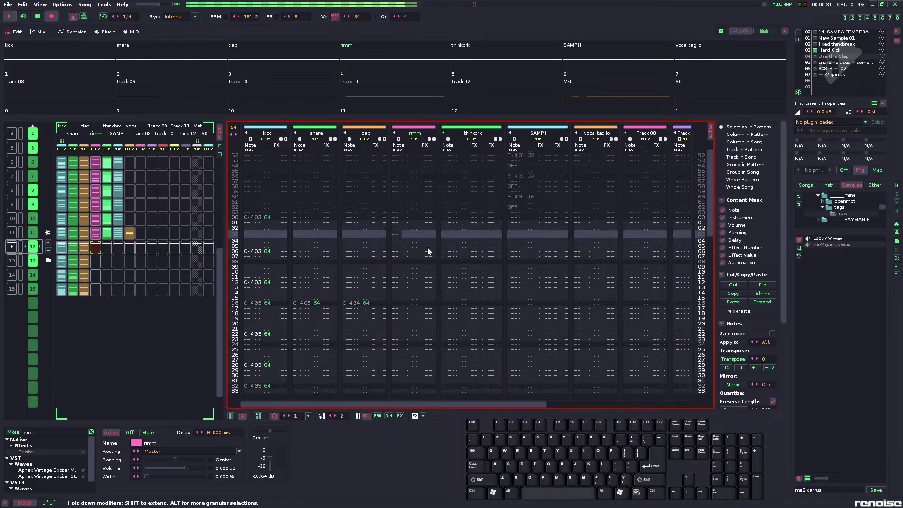
click(398, 233)
scroll(401, 241, up, 2)
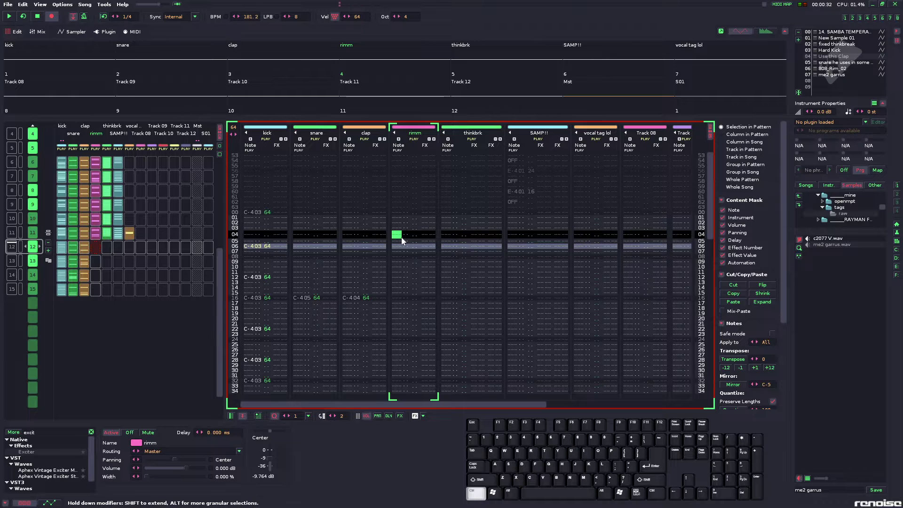
key(ctrl+6)
key(Down)
key(Down)
key(z)
key(z)
key(Delete)
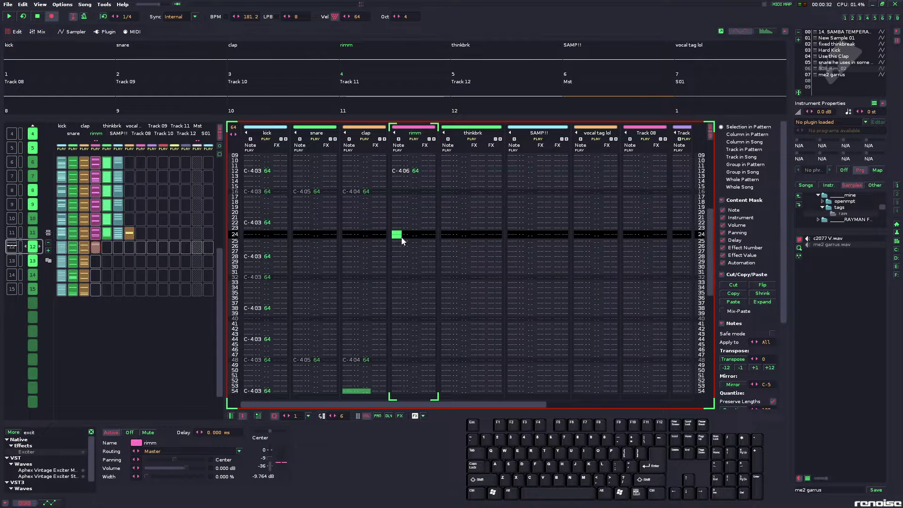
key(space)
key(space)
- With an edit step of 4, add C-4 rimm notes at lines 4 and 10 of pattern 12 and play the pattern
key(Up)
scroll(402, 240, down, 16)
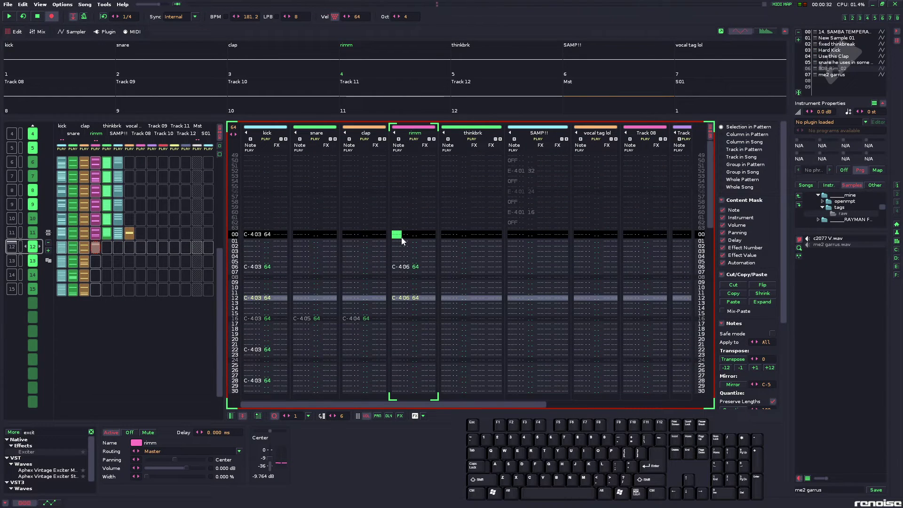
key(space)
key(Up)
key(z)
key(space)
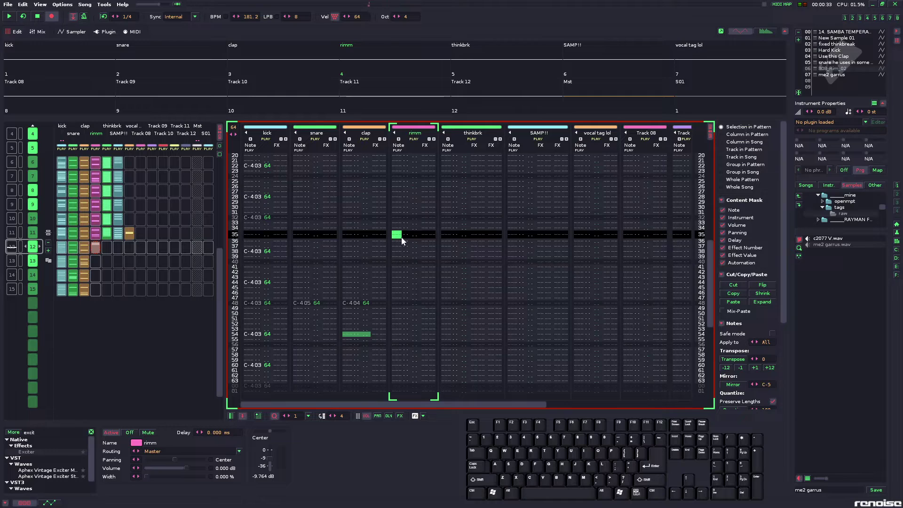
key(space)
key(space)
- Shift all rimm notes in pattern 12 down by eight lines from line 0 and play the pattern
click(406, 218)
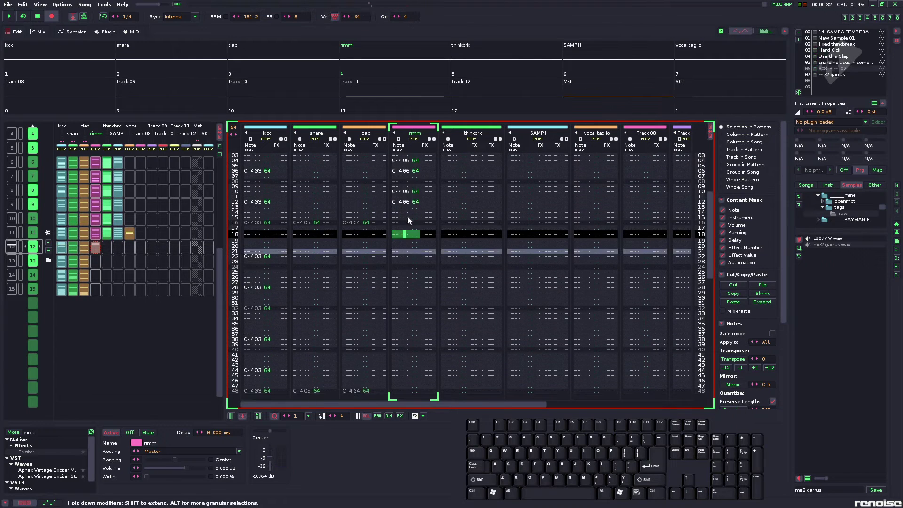
key(Home)
key(Insert)
key(Insert)
key(Insert)
key(Insert)
key(Insert)
key(Insert)
key(Insert)
key(Insert)
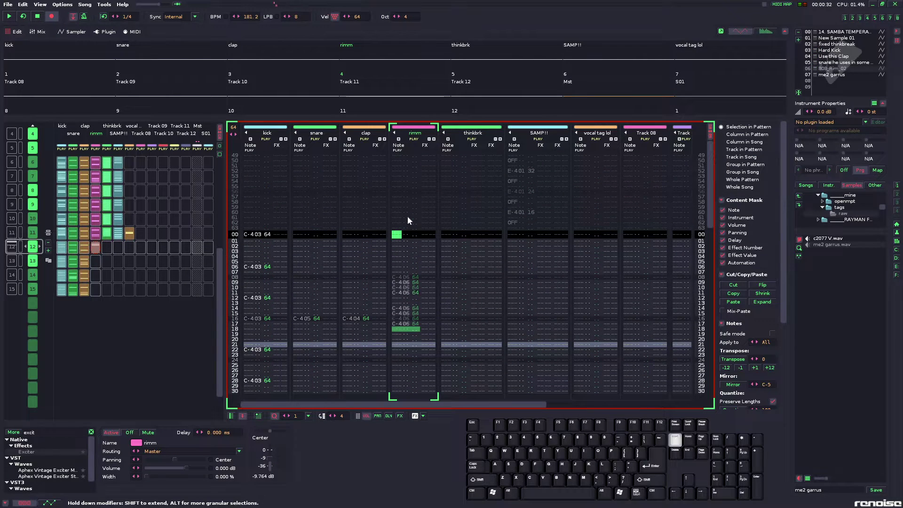
key(space)
key(space)
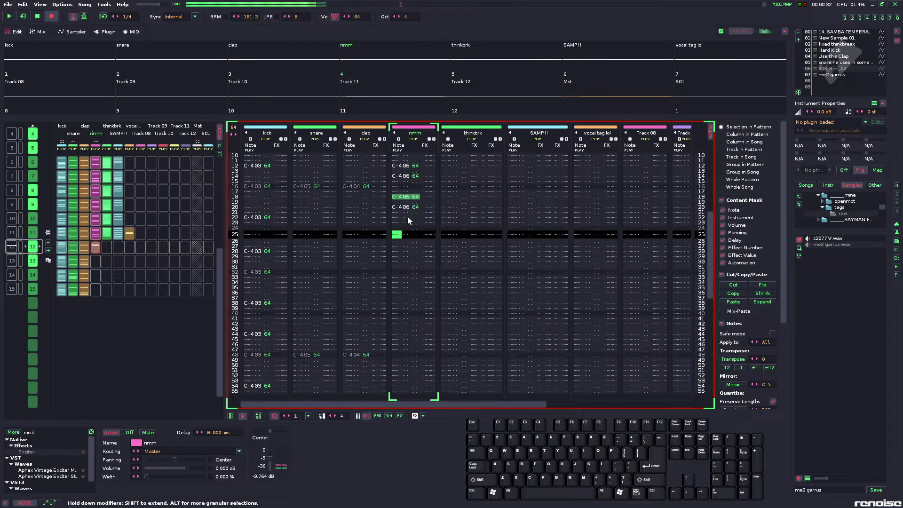
- Shift the rimm notes another eight lines down, to lines 20, 22, 26 and 28 of pattern 12, and play them
key(Home)
key(Insert)
key(Insert)
key(Insert)
key(Insert)
key(Insert)
key(Insert)
key(Insert)
key(Insert)
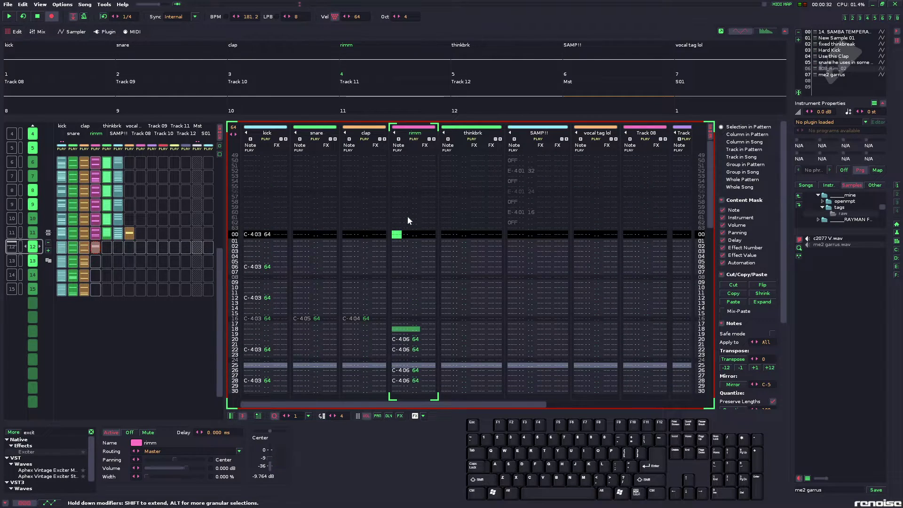
key(space)
key(space)
- Copy lines 0 to 31 of the rimm track in pattern 12 and paste them at line 32
key(Home)
drag(433, 235, 393, 333)
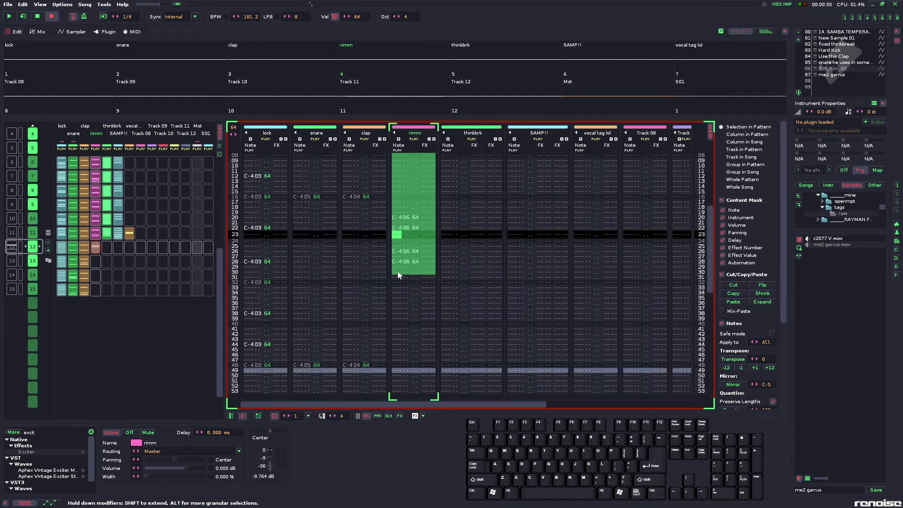
click(396, 284)
key(ctrl+v)
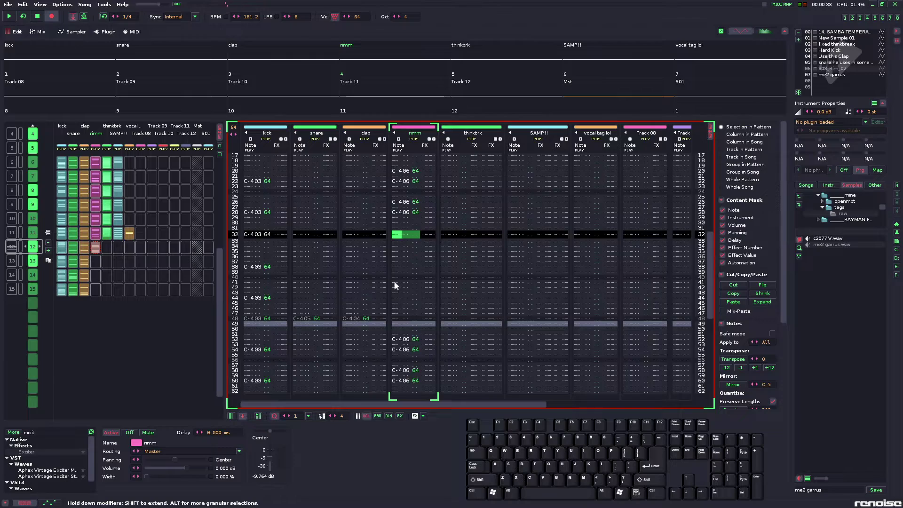
- Copy pattern 12's rimm part into patterns 13 to 15 and play the section through pattern 15
key(space)
key(ctrl+s)
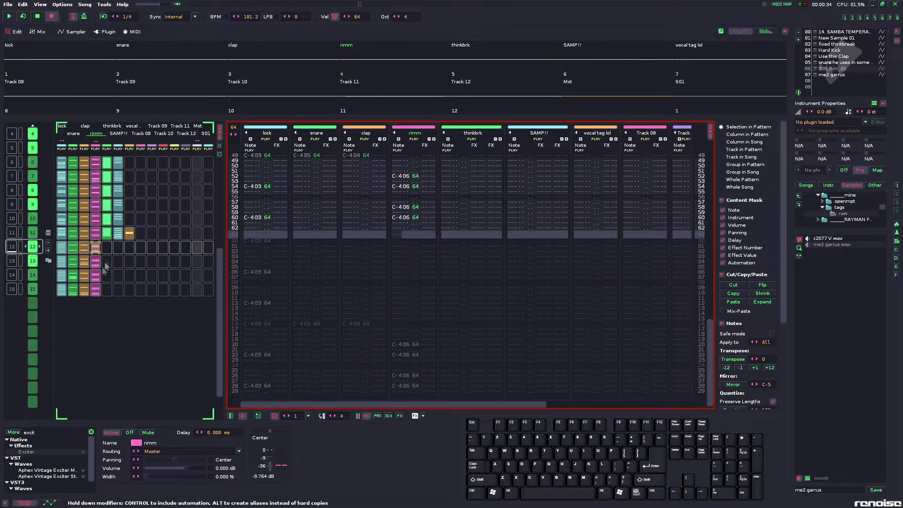
scroll(104, 212, up, 1)
key(space)
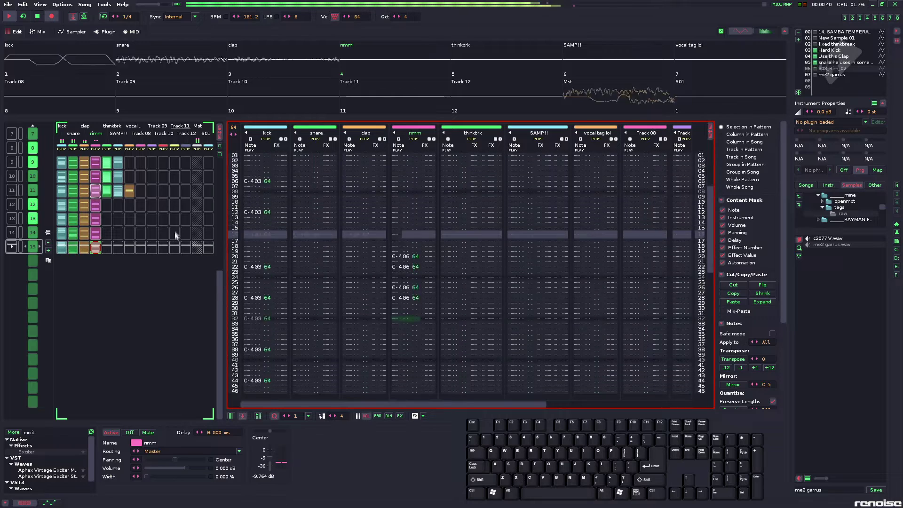
key(space)
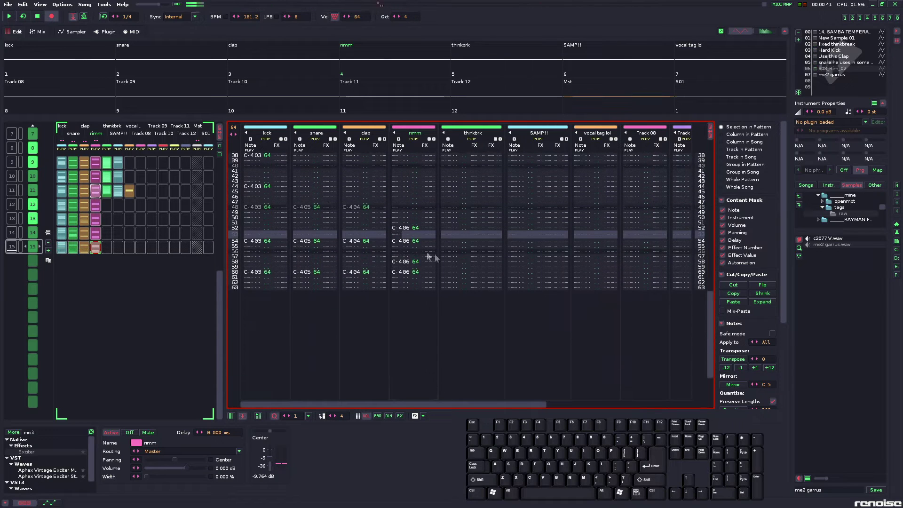
- Change the rimm notes at lines 54, 58 and 60 of pattern 15 to B-3, A#3 and A-3, then play
click(396, 242)
key(KP_Divide)
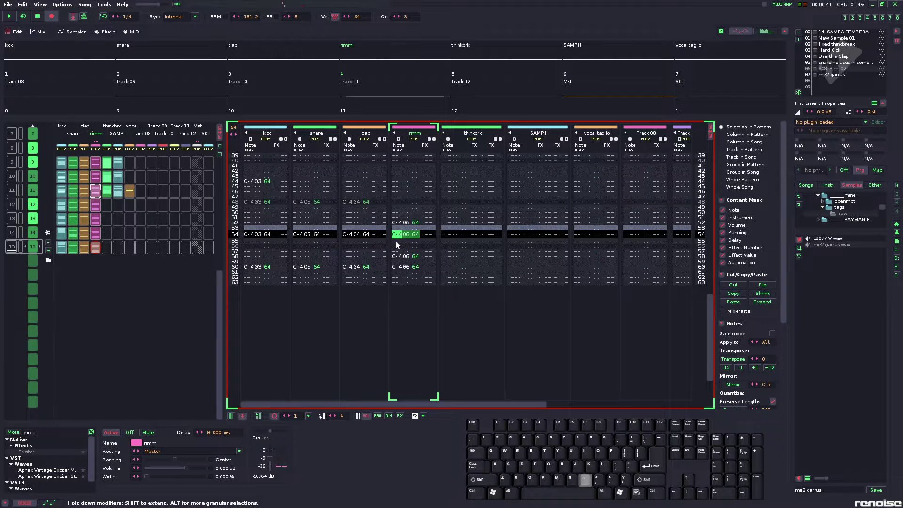
key(m)
key(j)
key(Up)
key(Up)
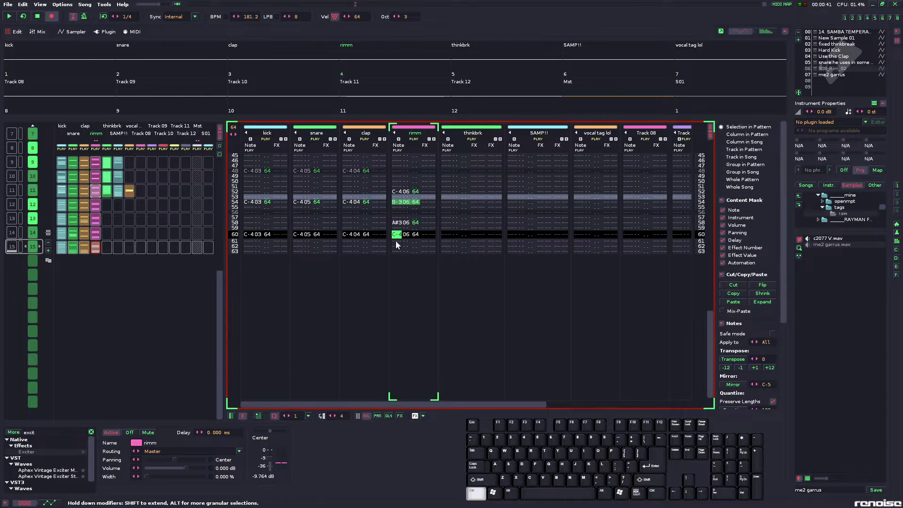
key(n)
key(space)
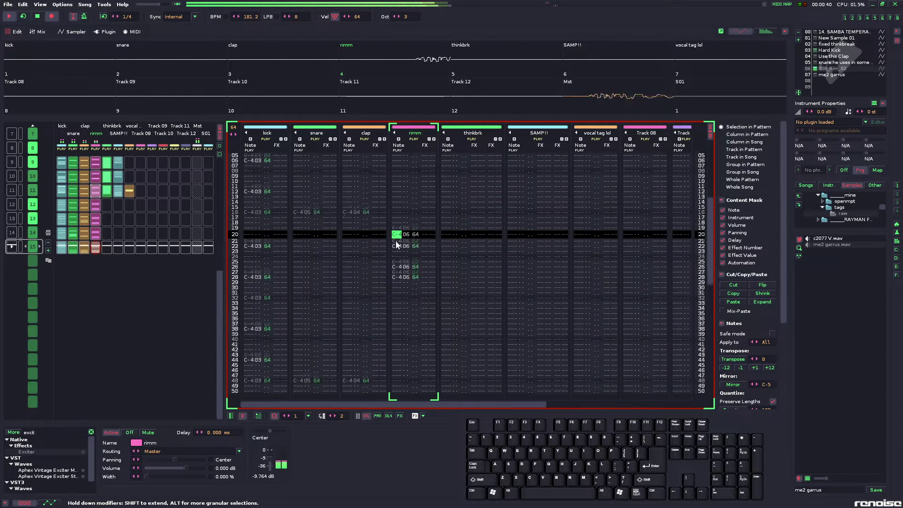
- Save the song and briefly play pattern 11
key(ctrl+s)
key(space)
scroll(107, 216, up, 15)
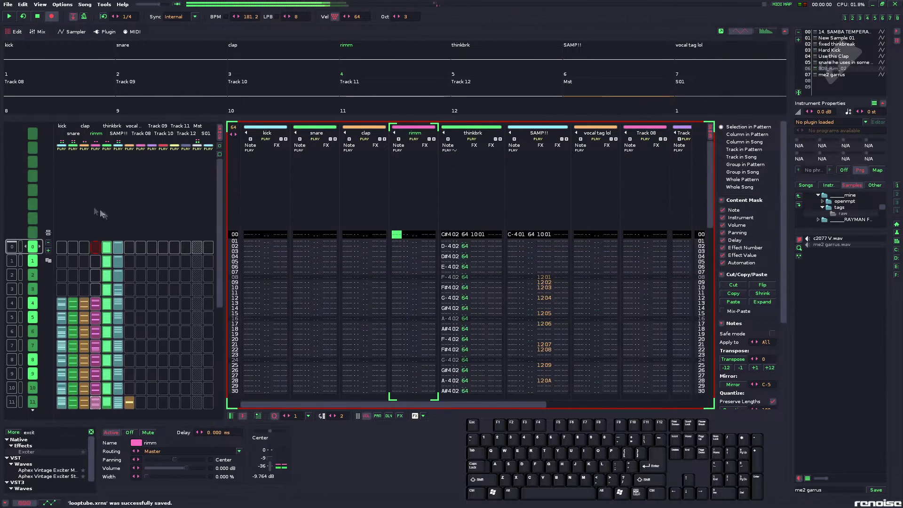
scroll(172, 288, down, 13)
scroll(176, 278, up, 2)
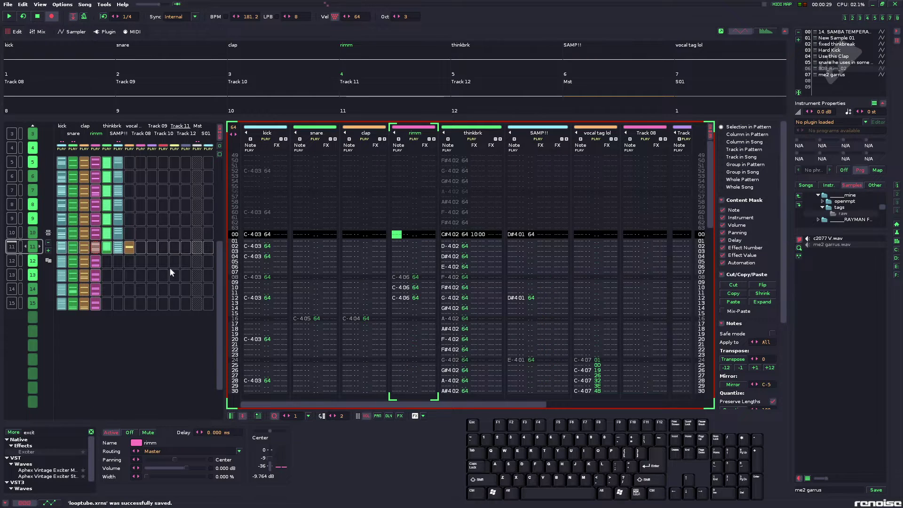
key(space)
key(space)
scroll(141, 266, down, 4)
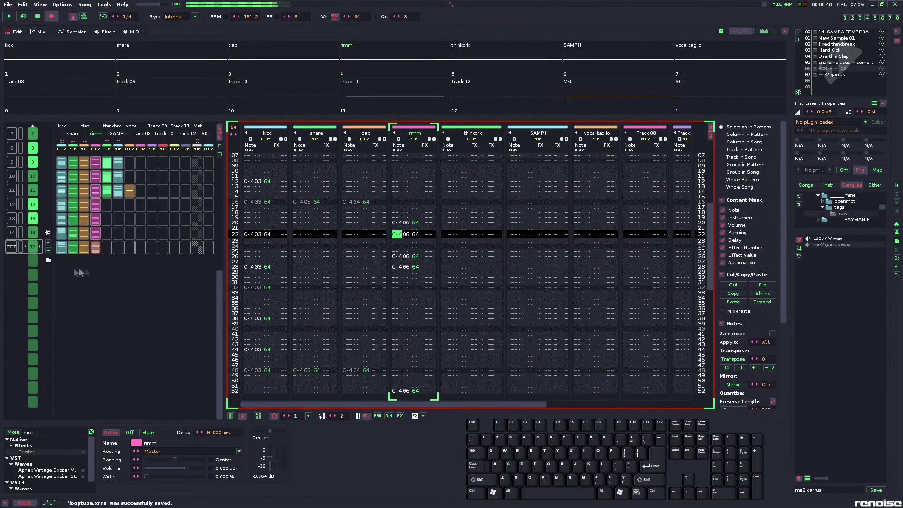
- Add patterns 16 to 19 and copy the kick, snare, clap and rimm parts of patterns 12 to 15 into them
click(50, 252)
scroll(50, 254, up, 4)
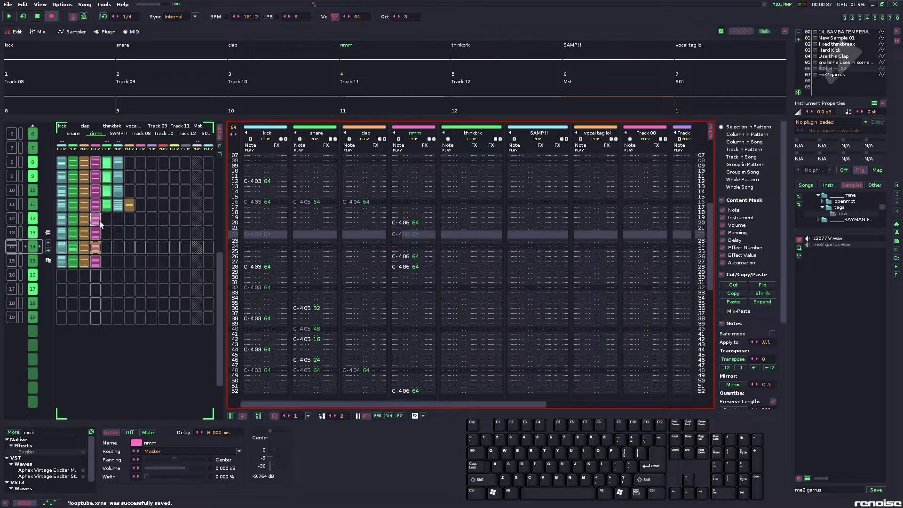
drag(65, 220, 66, 254)
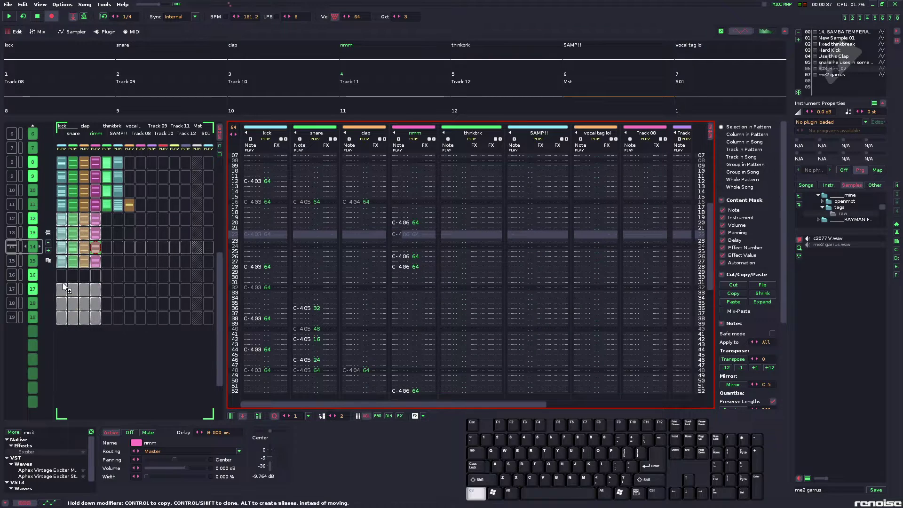
drag(64, 286, 66, 276)
- Play the end of pattern 11 into pattern 12 to hear the transition
click(108, 208)
key(space)
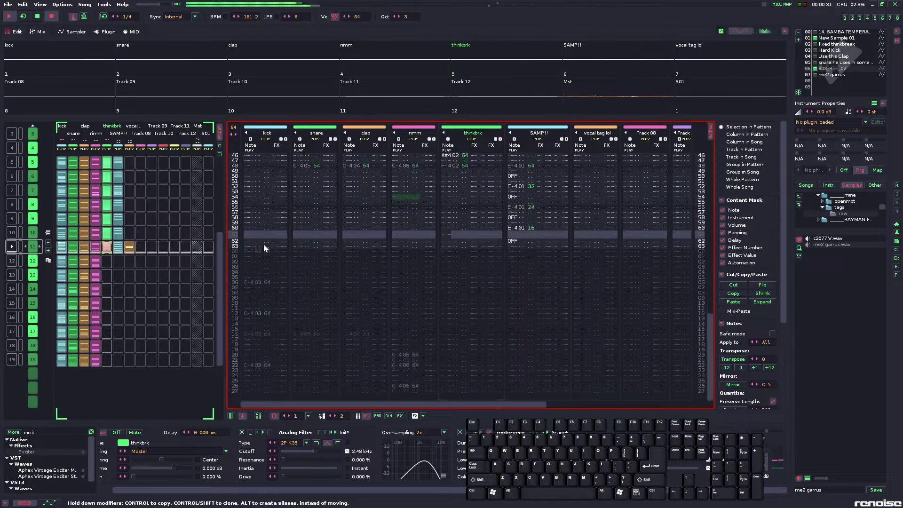
key(space)
- Check instrument 01 in the sampler, then add C#4 notes with it at lines 0 and 6 of pattern 12's SAMP!! track
click(515, 236)
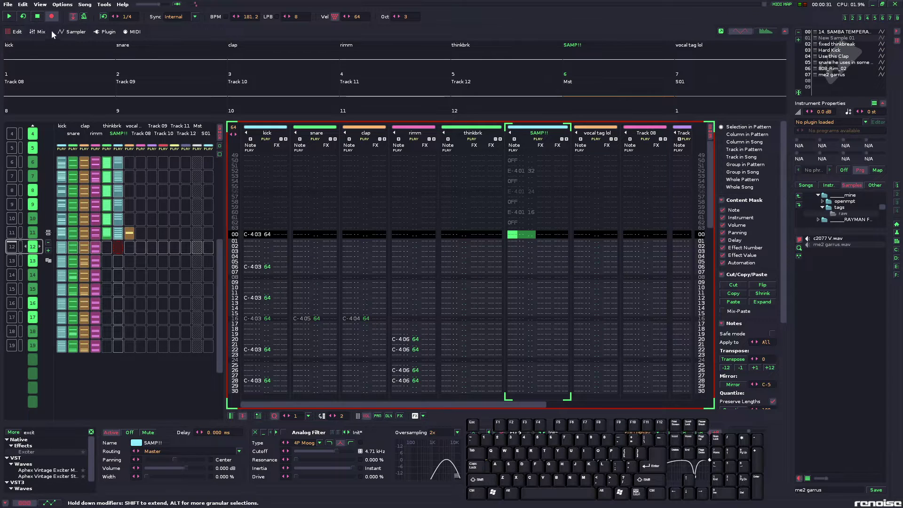
click(73, 33)
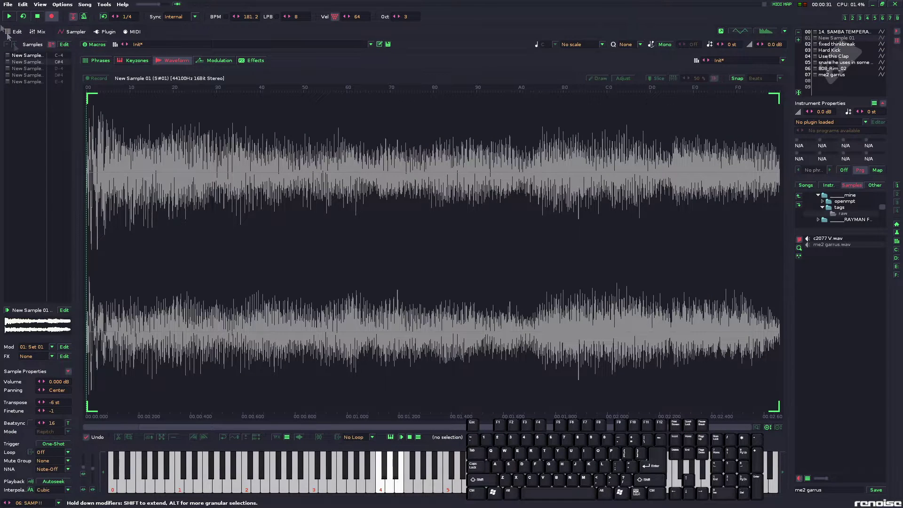
click(18, 32)
key(KP_Multiply)
key(s)
key(space)
key(space)
scroll(539, 237, down, 2)
key(ctrl+5)
key(s)
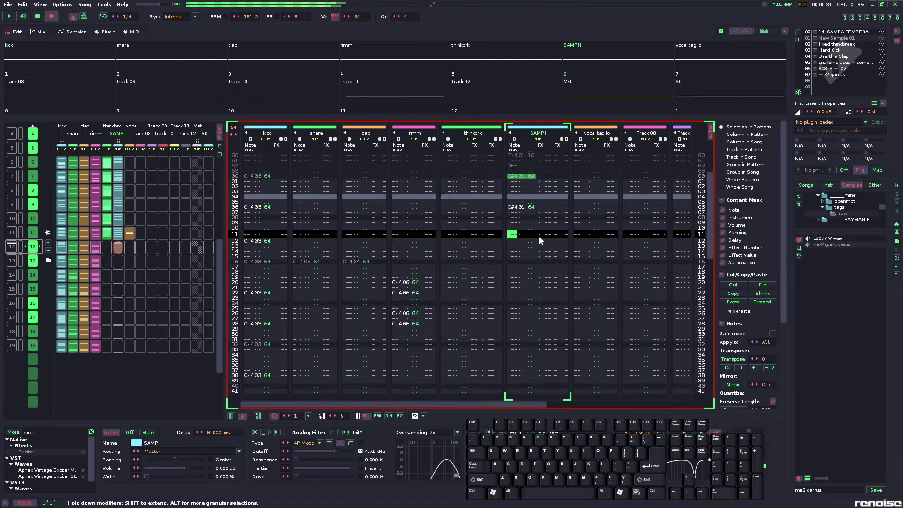
- With an edit step of 6, add C#4 SAMP!! notes alongside the kick notes from line 12 to line 60 of pattern 12 and play them
key(ctrl+6)
key(Down)
key(s)
key(Up)
key(Up)
key(s)
key(s)
key(s)
key(Up)
key(Up)
key(s)
key(s)
key(s)
key(Up)
key(Up)
key(s)
key(s)
key(s)
key(Up)
key(Up)
key(Up)
key(Up)
key(Up)
key(Up)
key(Up)
key(space)
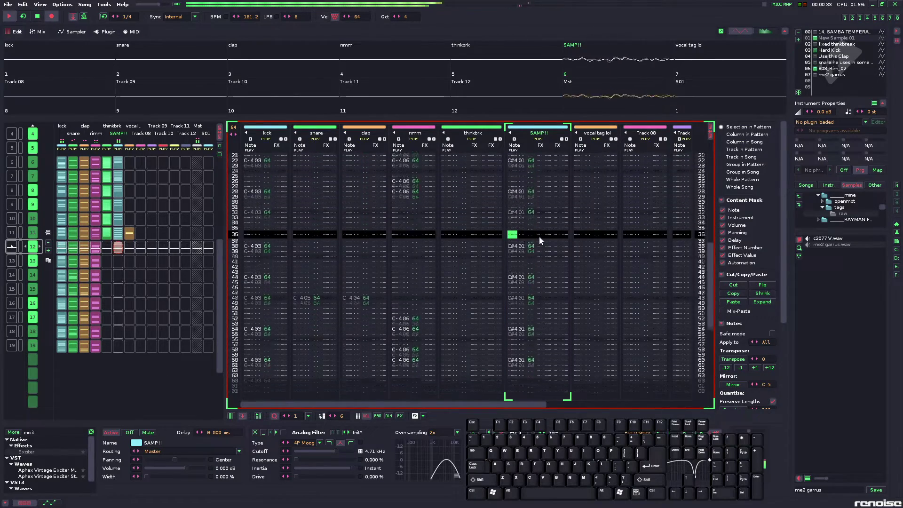
- In pattern 13's SAMP!! track, add C#4 notes alongside the kicks from line 0 to 44 and D-4 notes at lines 48, 54 and 60
key(Down)
key(Down)
key(Down)
key(Down)
key(Down)
key(Down)
key(Down)
key(Down)
key(Down)
key(Down)
key(Down)
key(Down)
key(Down)
key(Down)
key(Down)
key(Down)
key(Down)
key(Down)
key(Down)
key(Down)
key(s)
key(s)
key(s)
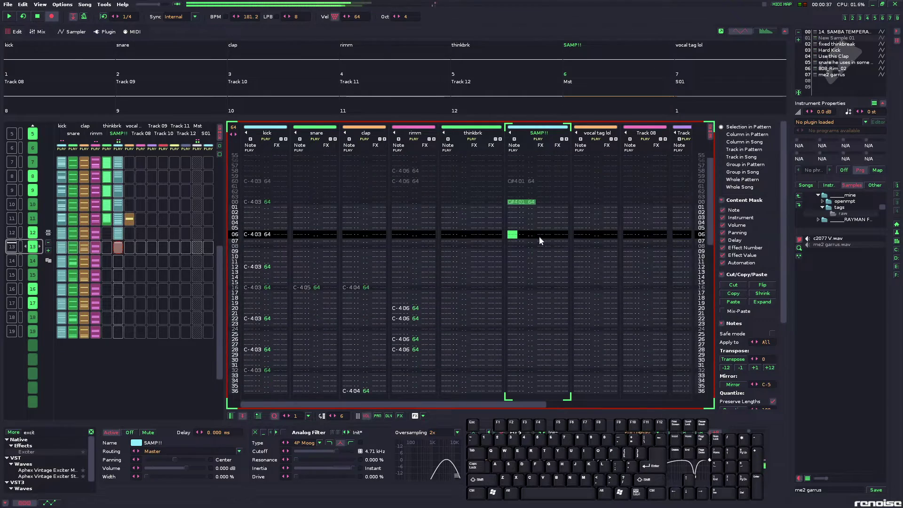
key(Up)
key(Up)
key(s)
key(s)
key(s)
key(Up)
key(Up)
key(x)
key(s)
key(s)
key(Up)
key(Up)
key(x)
- Play pattern 13, and replay patterns 12 and 13 together to hear the SAMP!! notes
key(space)
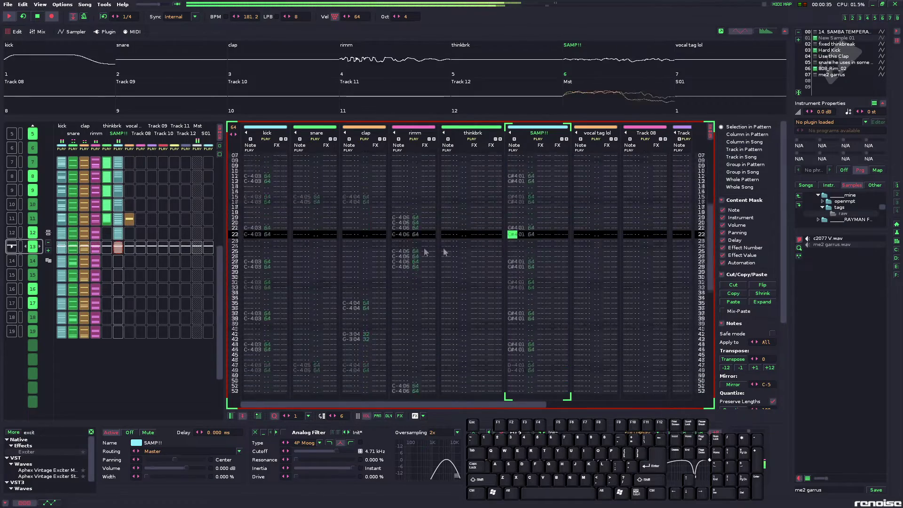
key(space)
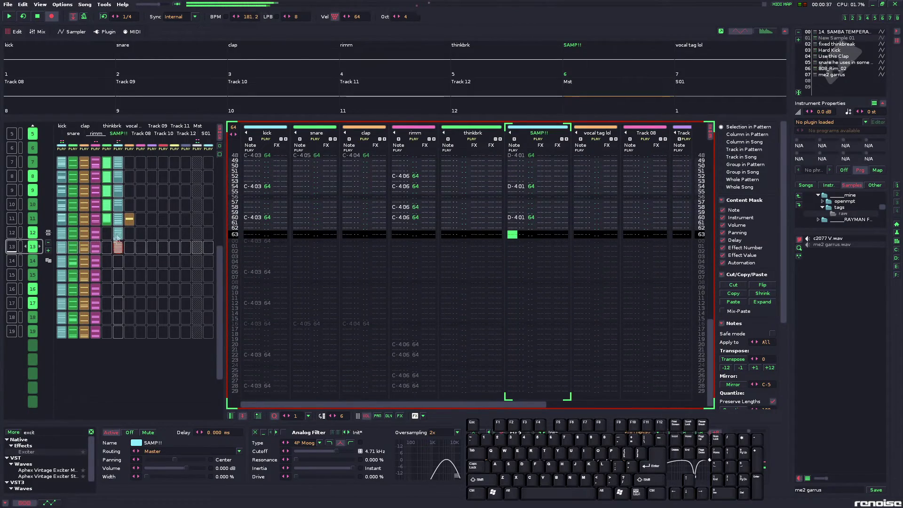
click(119, 235)
key(space)
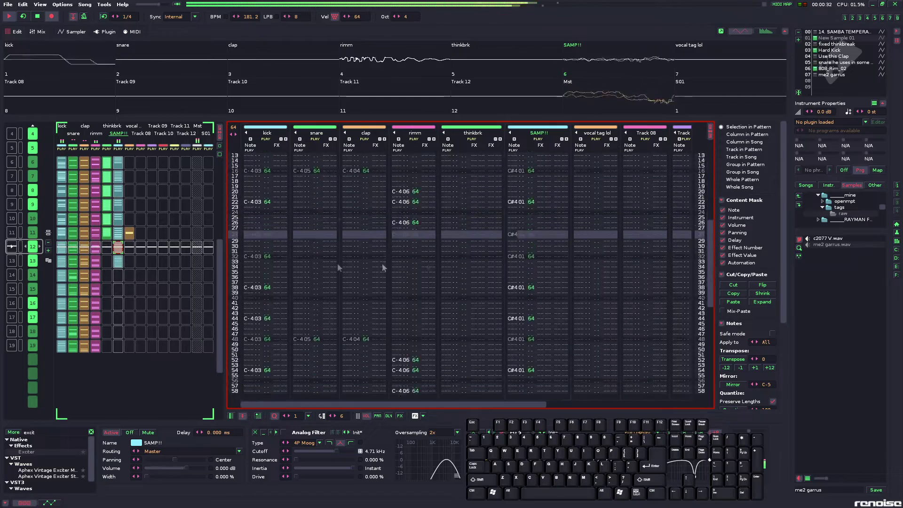
click(524, 244)
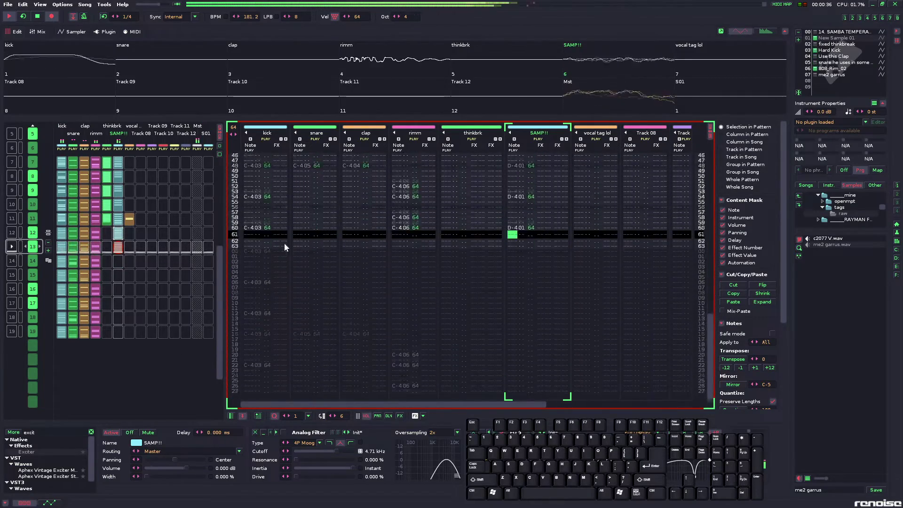
key(space)
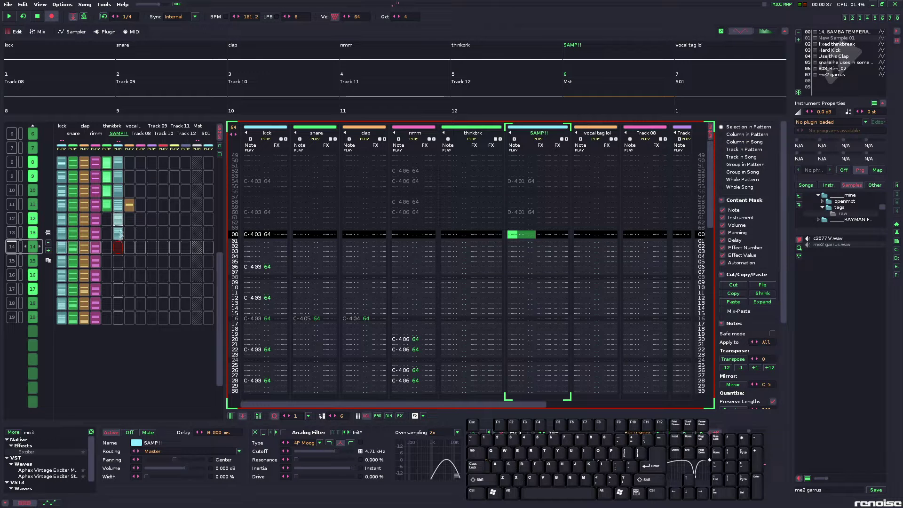
- Copy the SAMP!! parts of patterns 12 and 13 into patterns 14 and 15
click(119, 280)
key(space)
key(space)
- Add D#4 SAMP!! notes with instrument 01 alongside the kick notes from line 0 to line 60 of pattern 16
middle_click(520, 250)
scroll(520, 250, up, 4)
key(d)
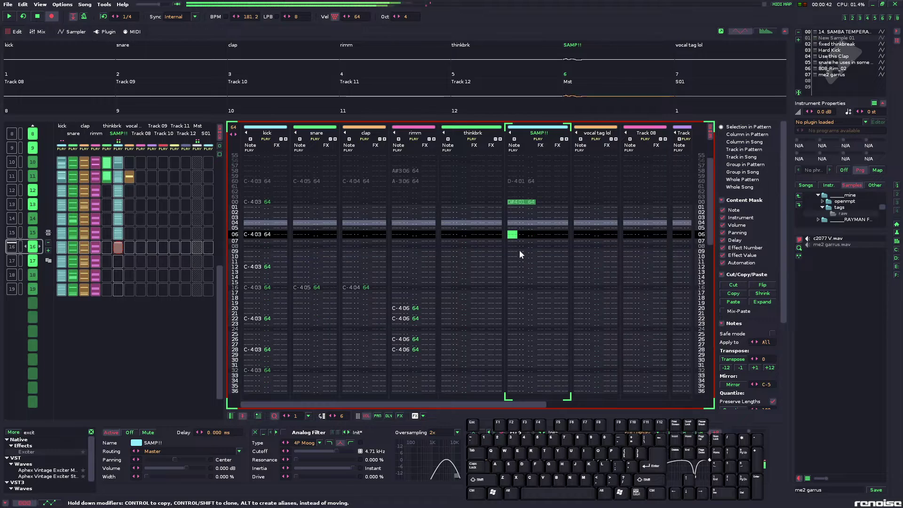
key(d)
key(d)
key(Up)
key(Up)
key(d)
key(d)
key(d)
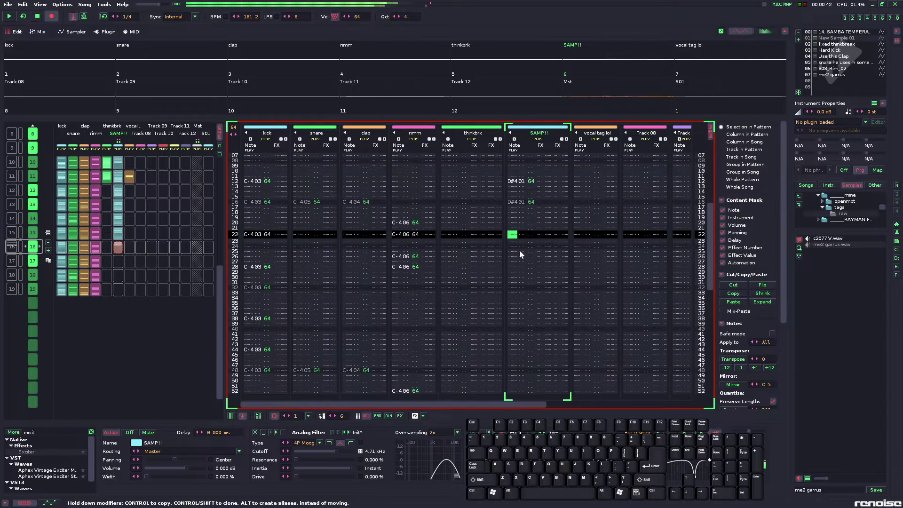
key(Up)
key(Up)
key(d)
key(d)
key(d)
key(Up)
key(Up)
key(d)
key(d)
key(d)
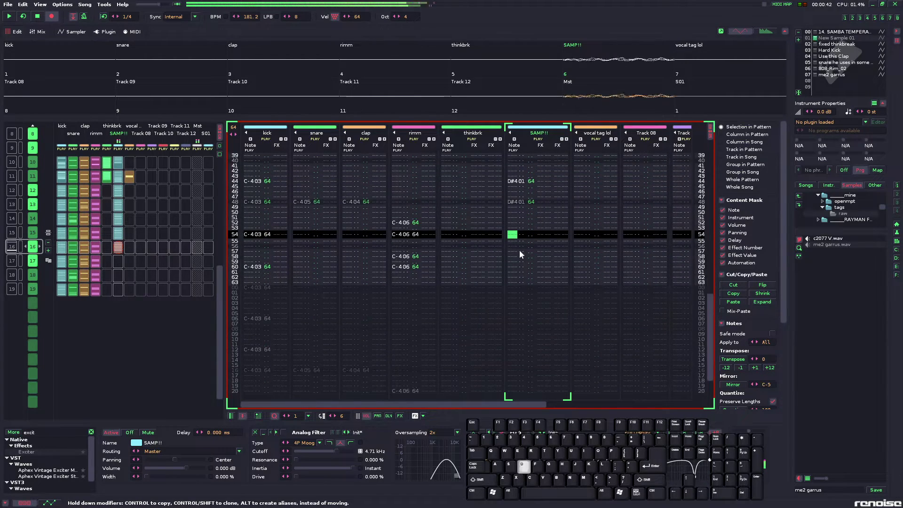
key(d)
key(d)
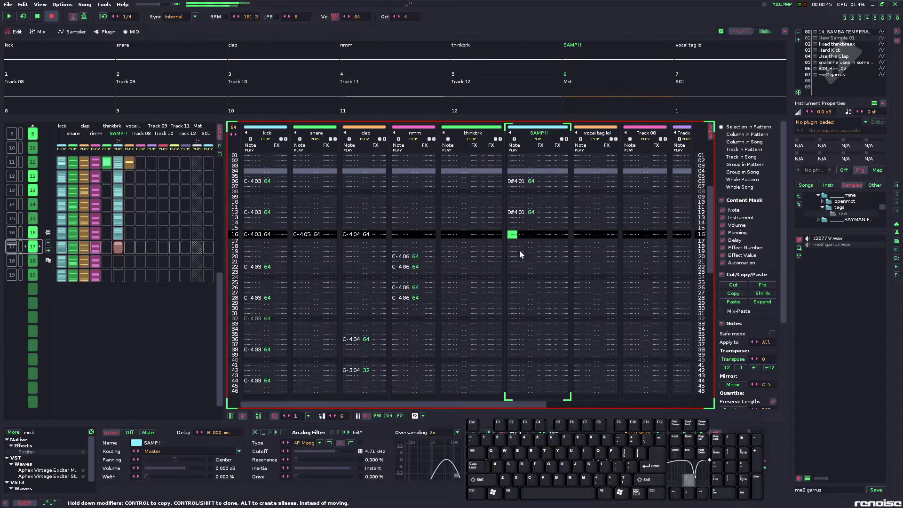
- In pattern 17's SAMP!! track, add D#4 notes alongside the kicks up to line 44 and E-4 notes at lines 48, 54 and 60
key(c)
key(c)
key(c)
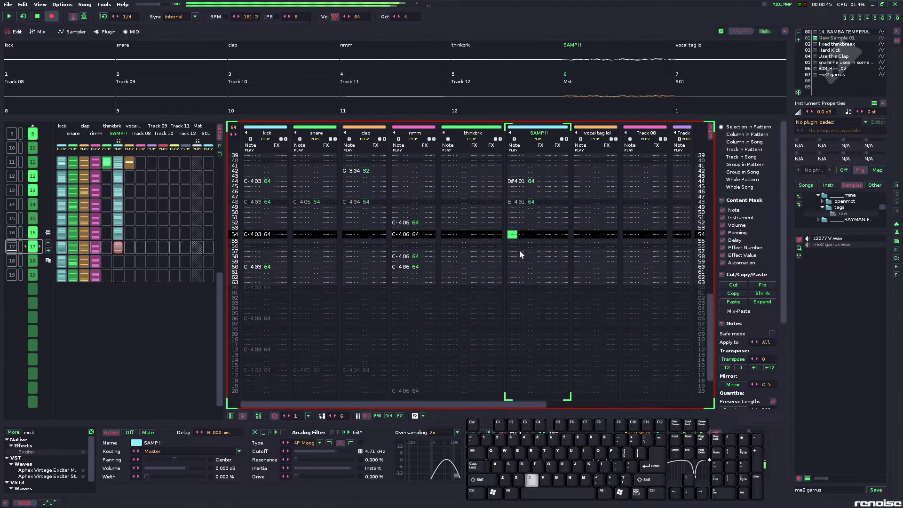
key(Up)
key(Up)
key(Up)
key(Up)
key(Up)
key(Up)
key(Up)
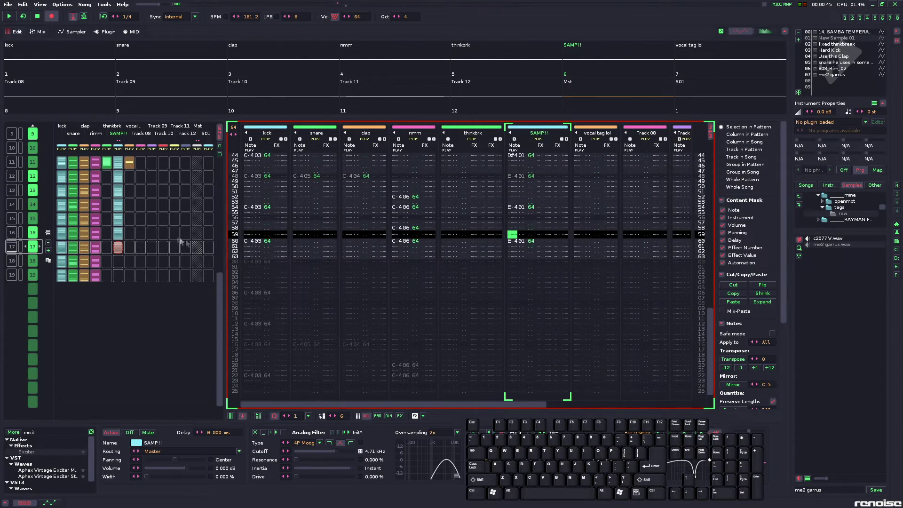
- Play patterns 16 and 17 to hear the D#4 and E-4 SAMP!! notes
scroll(180, 249, up, 1)
key(space)
shift+click(118, 261)
click(117, 250)
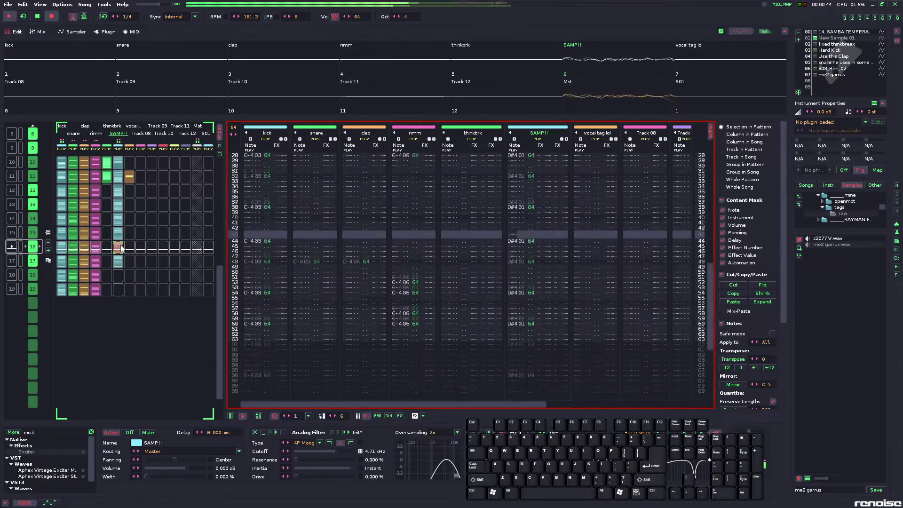
shift+click(116, 259)
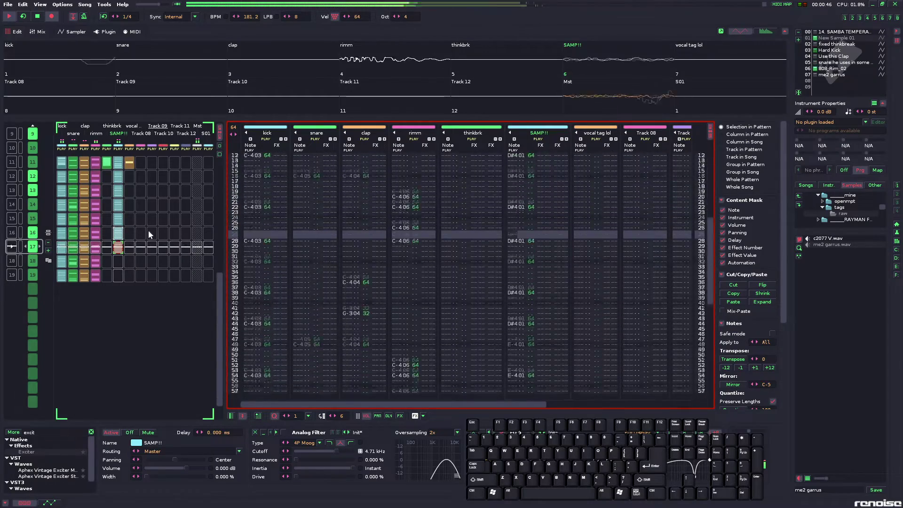
key(space)
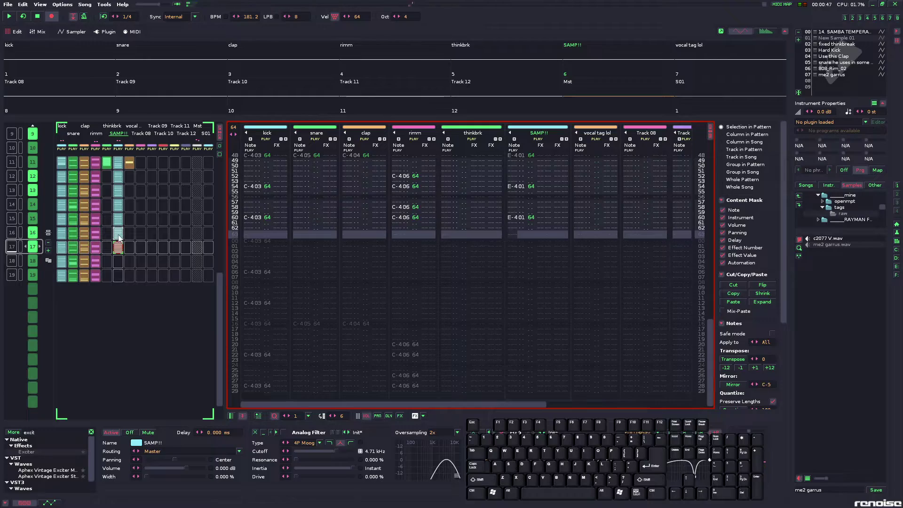
- Copy the SAMP!! parts of patterns 16 and 17 into patterns 18 and 19 and play the section from pattern 12
drag(117, 261, 117, 262)
scroll(127, 242, up, 5)
key(space)
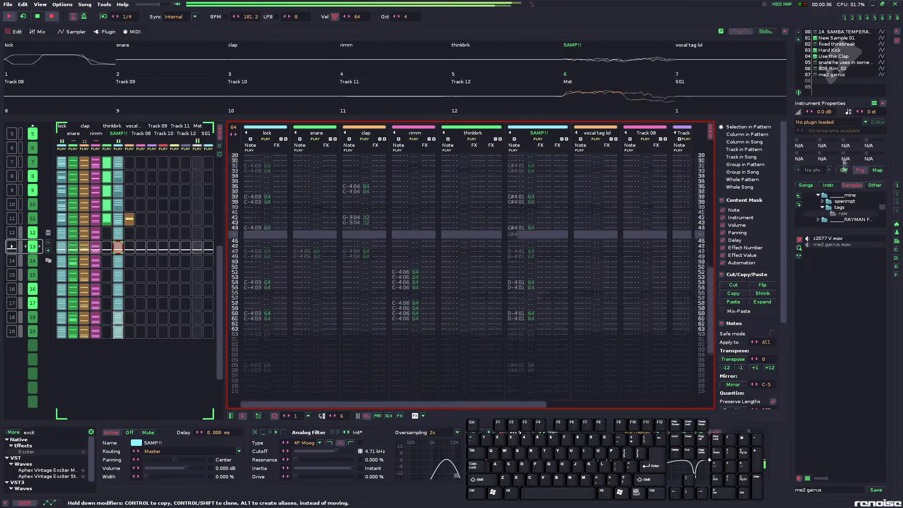
- Load Amen Brother (Version 1) 2.xrni from the 200breaks sample folder into instrument slot 08 and stop playback
scroll(855, 208, down, 3)
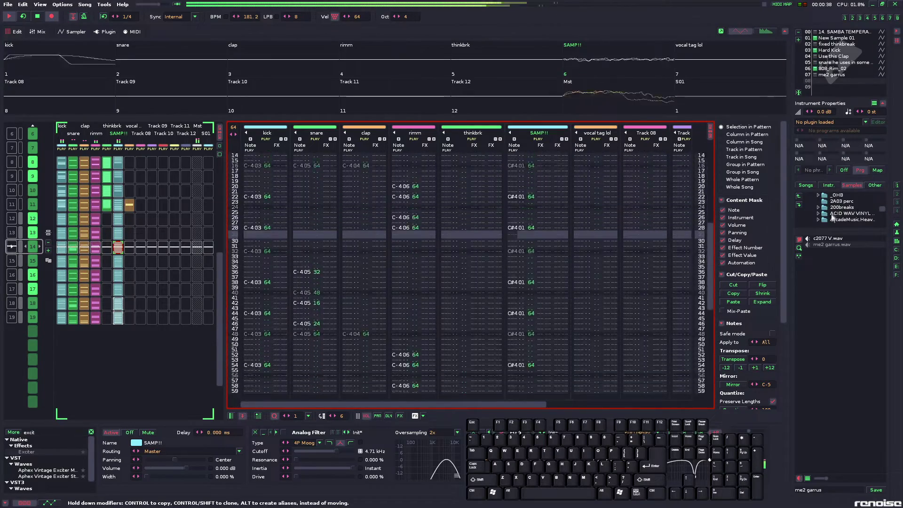
click(820, 209)
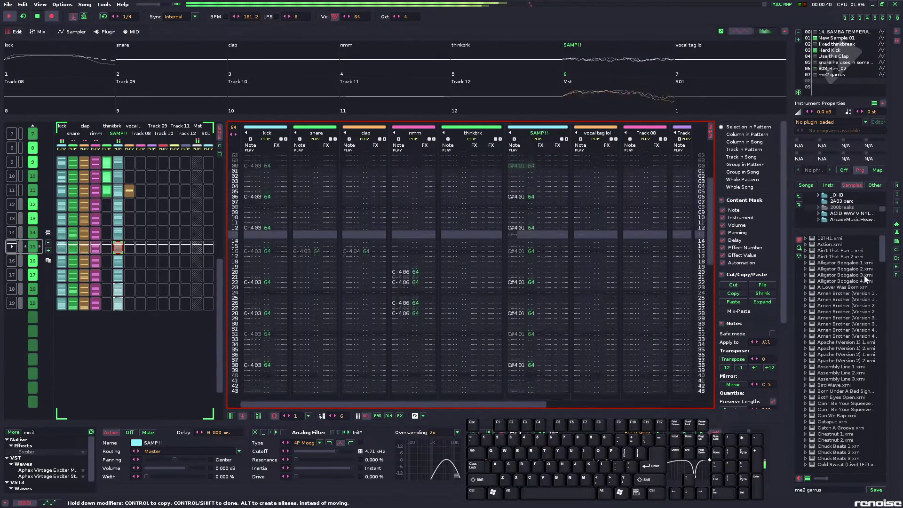
double_click(864, 301)
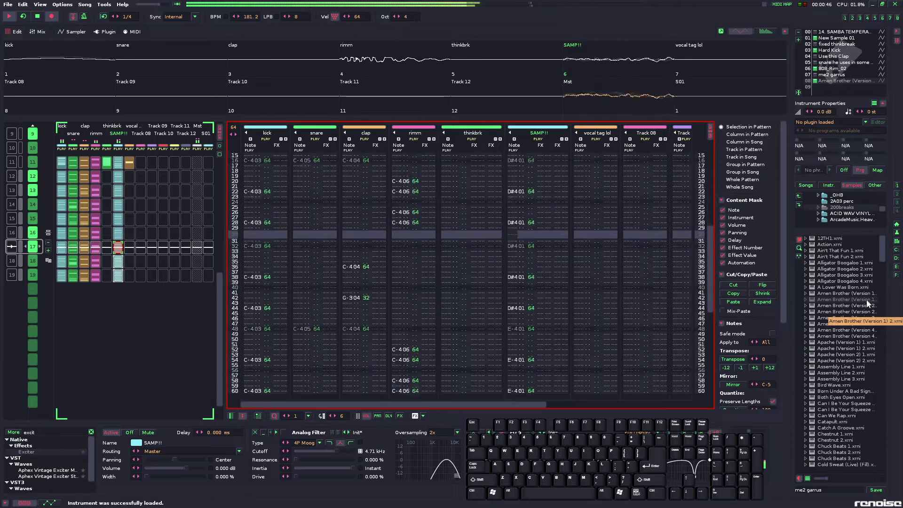
key(space)
- Insert a new track after thinkbrk and name it amenbrk
scroll(117, 238, up, 4)
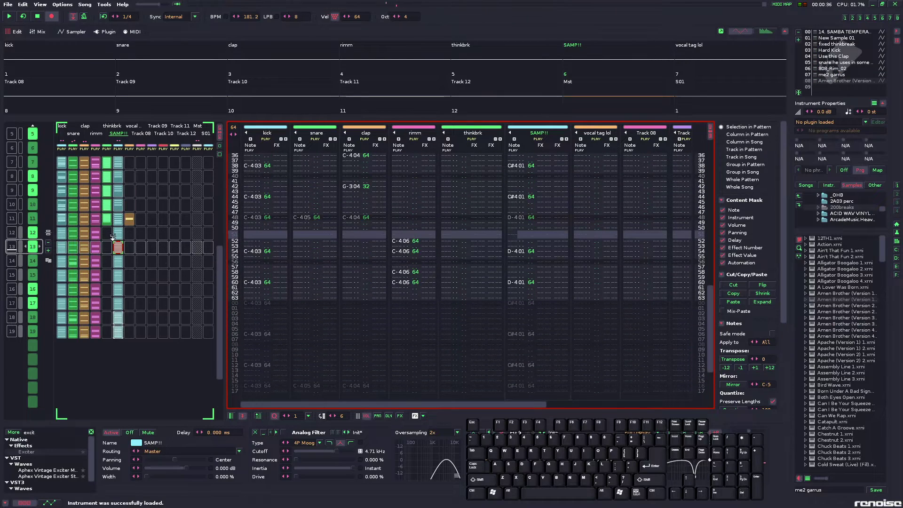
click(110, 234)
key(ctrl+t)
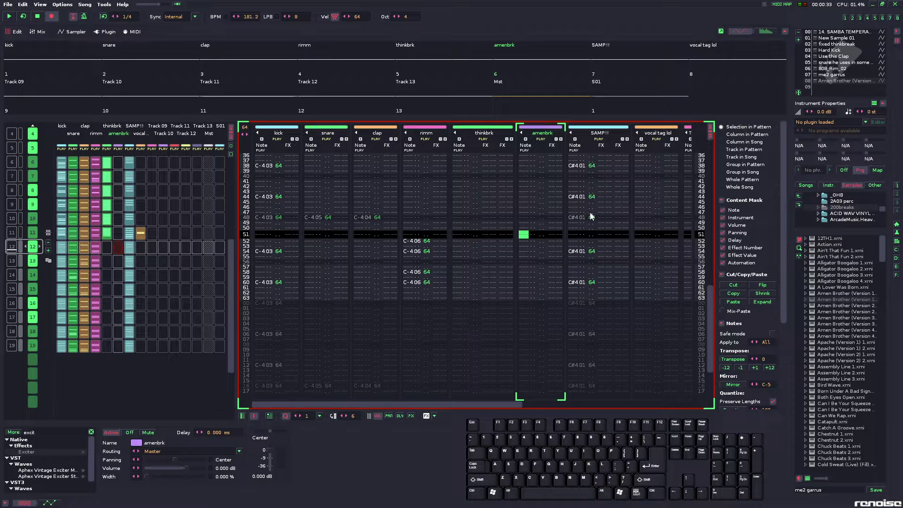
- In pattern 12's amenbrk track, add instrument 08 notes C#4, D-4, D#4, E-4 and F-4 at lines 0, 4, 8, 12 and 14
key(F9)
key(ctrl+4)
key(s)
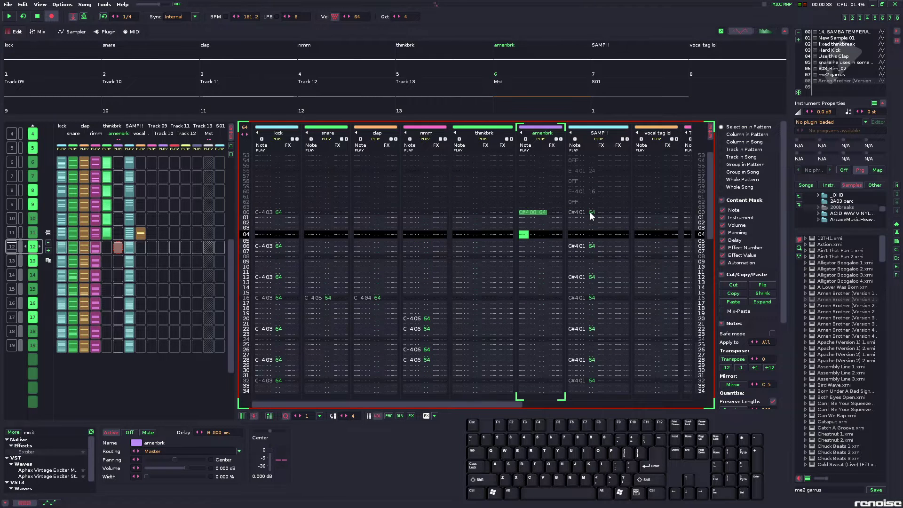
key(x)
key(ctrl+2)
key(d)
key(Delete)
key(c)
key(v)
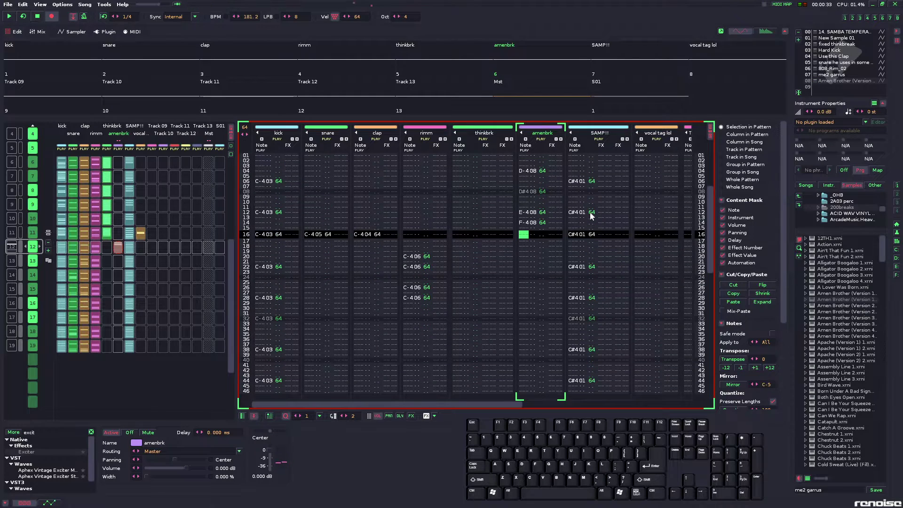
- Continue the amenbrk part of pattern 12 with D#4, E-4, F-4 and C#4 at lines 20, 24, 26 and 28
key(Delete)
key(Delete)
key(d)
key(Delete)
key(c)
key(v)
key(s)
key(Delete)
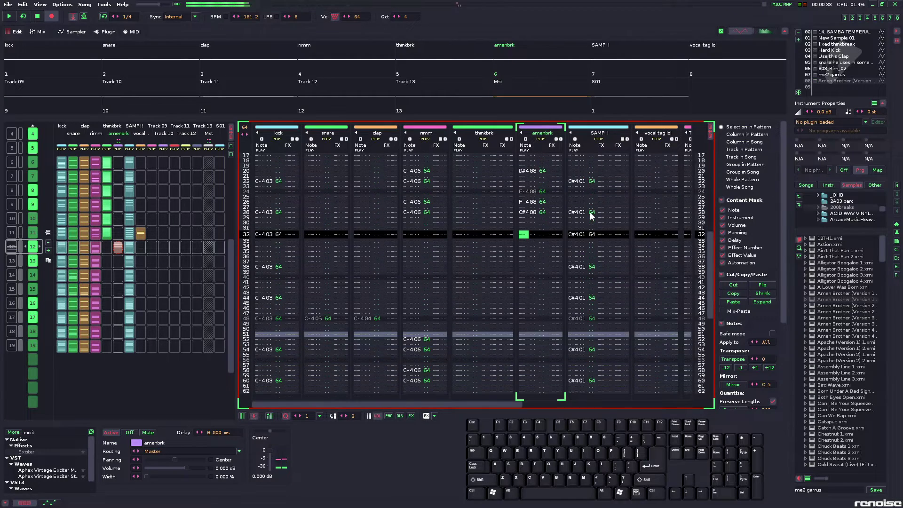
- Fill lines 32 to 62 of pattern 12's amenbrk track with F-4, C#4, D#4 and E-4 break slices, ending on F-4
key(v)
key(s)
key(d)
key(c)
key(v)
key(s)
key(d)
key(c)
key(v)
scroll(98, 275, up, 2)
scroll(115, 272, down, 1)
- Select the Amen Brother break's slices in the sampler, transpose them to 6 st and return to the pattern editor
click(83, 32)
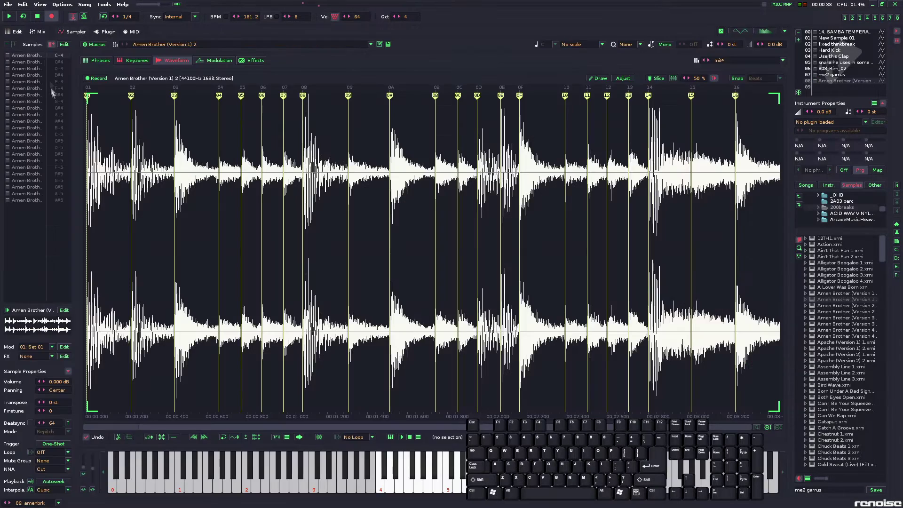
click(39, 200)
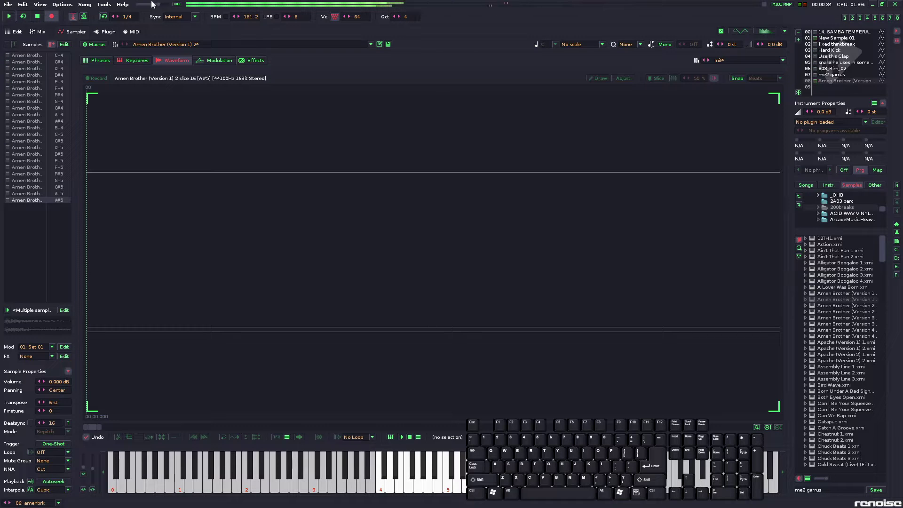
click(14, 32)
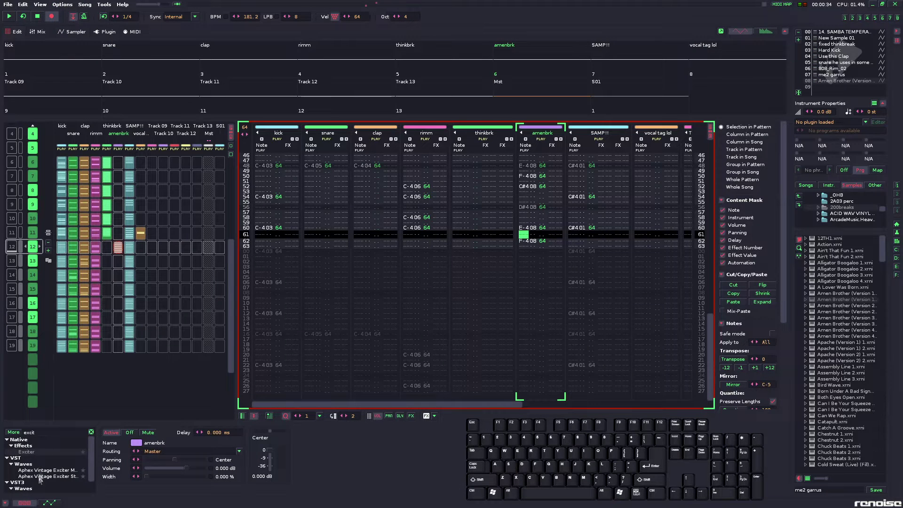
- Add a Distortion effect with a drive of 14.608 % to the amenbrk track and play pattern 12
click(41, 431)
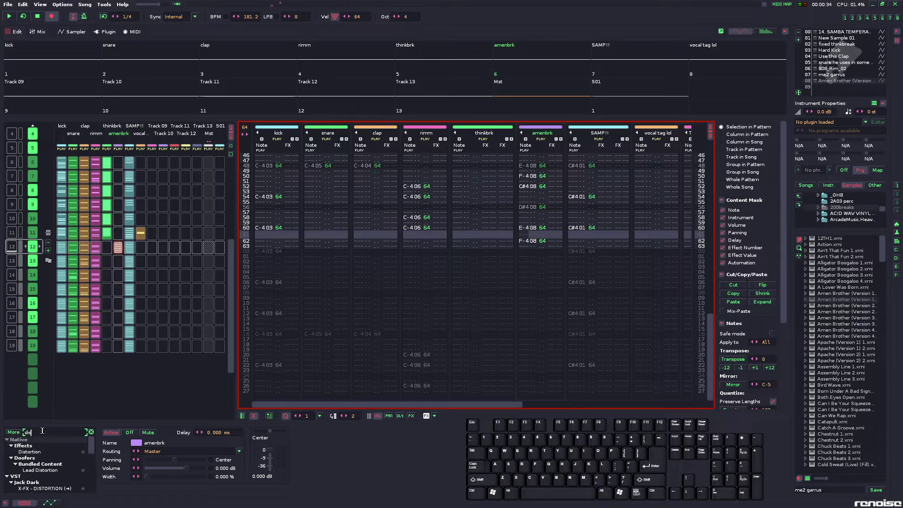
double_click(34, 453)
drag(310, 451, 304, 451)
key(space)
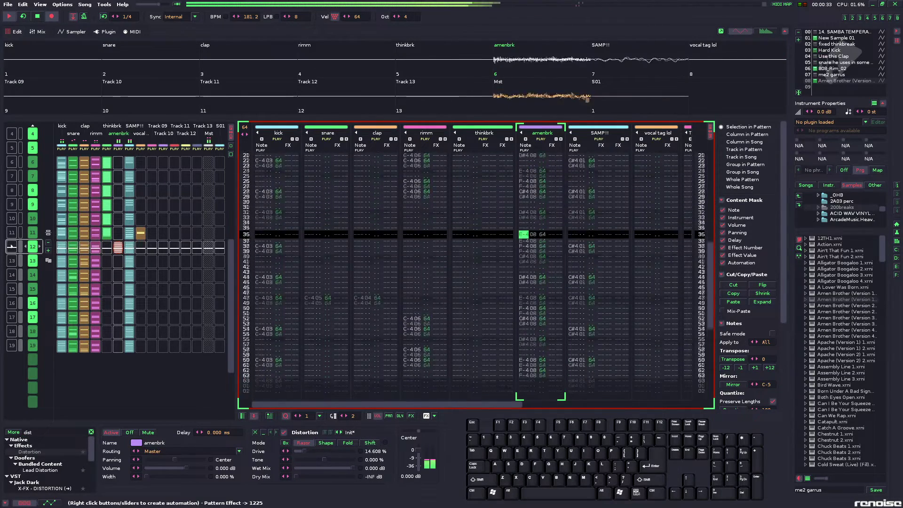
key(space)
- Clear the amenbrk part of pattern 12 and play the new section with the mixer shown
click(61, 32)
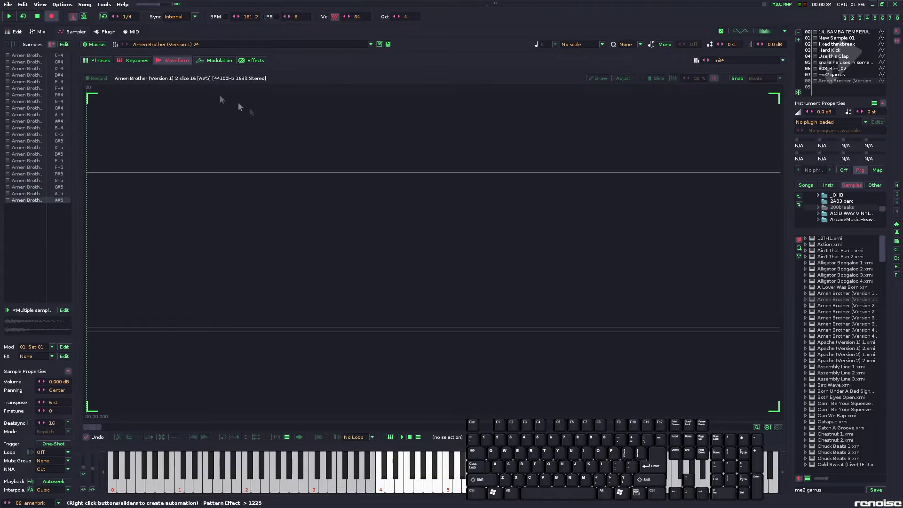
click(37, 31)
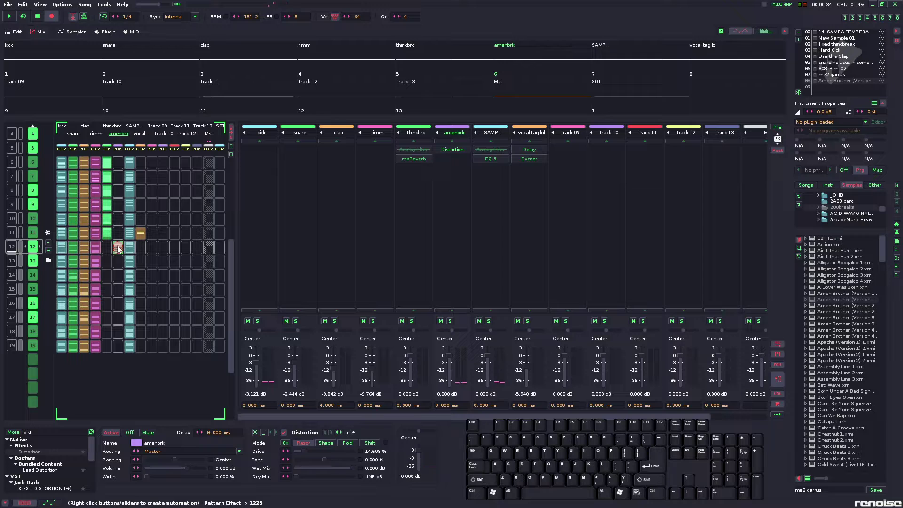
key(space)
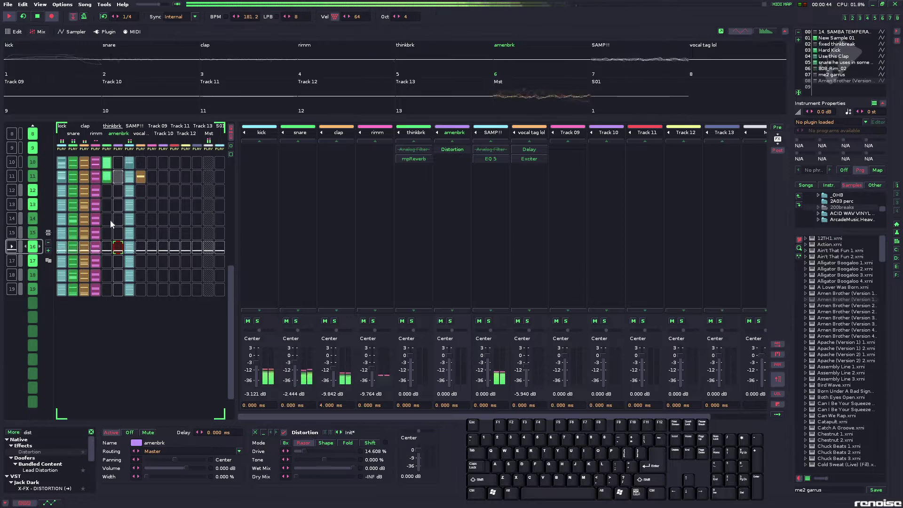
- Lower the song tempo to 161.3 BPM with New Sample 01 shown in the sampler
drag(250, 17, 251, 24)
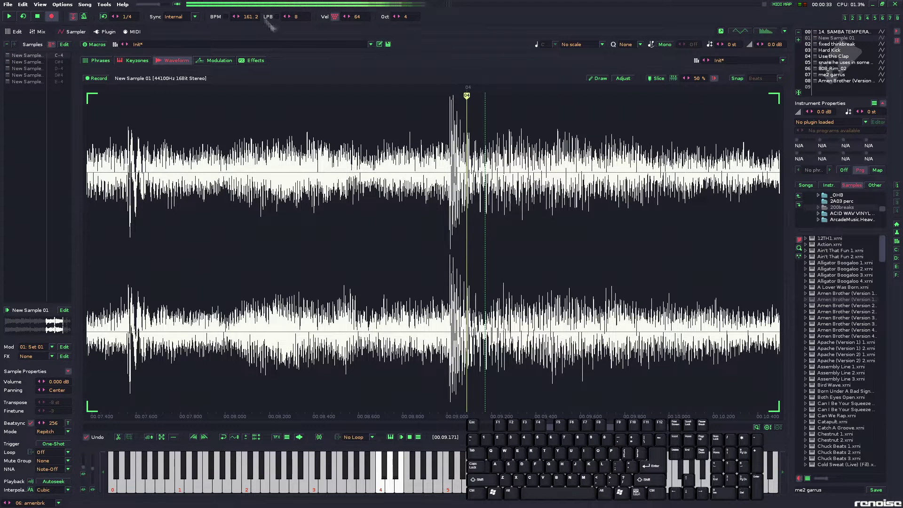
text(z.3)
key(Return)
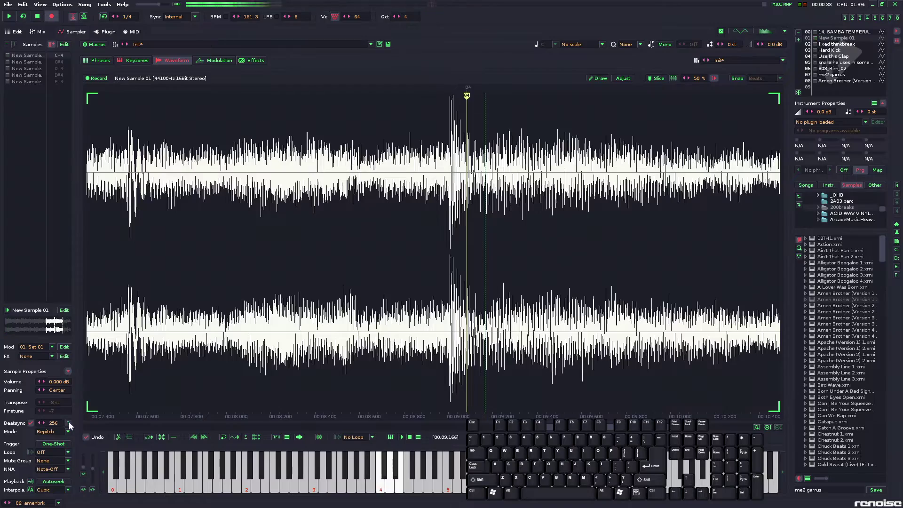
- Adjust the finetune of all New Sample 01 slices while previewing the song, and save the song
shift+click(43, 81)
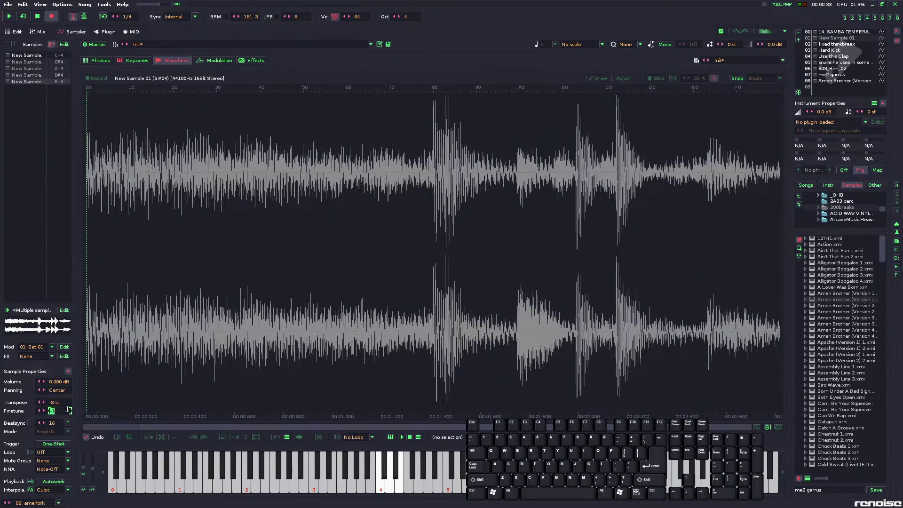
key(Return)
key(space)
key(F1)
drag(232, 275, 232, 216)
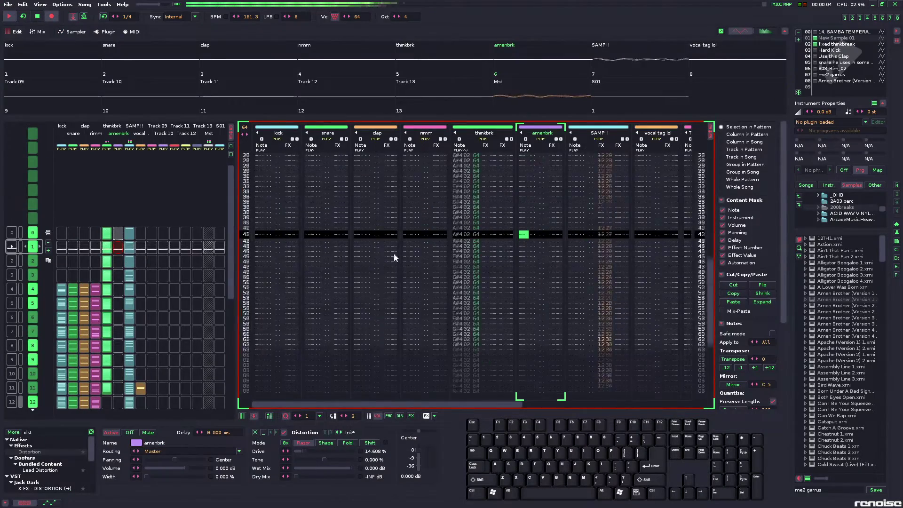
key(ctrl+s)
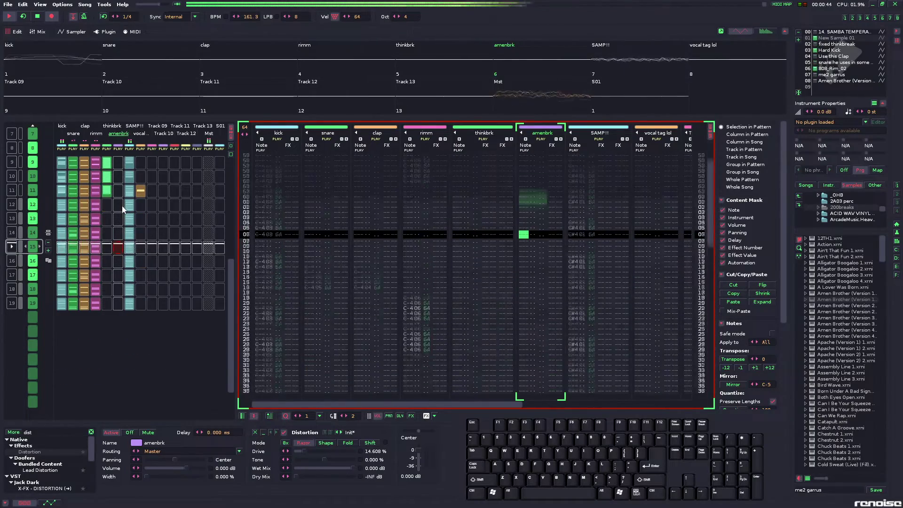
- Add a track after the kick track and load Nikes 808.wav from the Pierre 808 folder as instrument 09
click(74, 33)
click(52, 55)
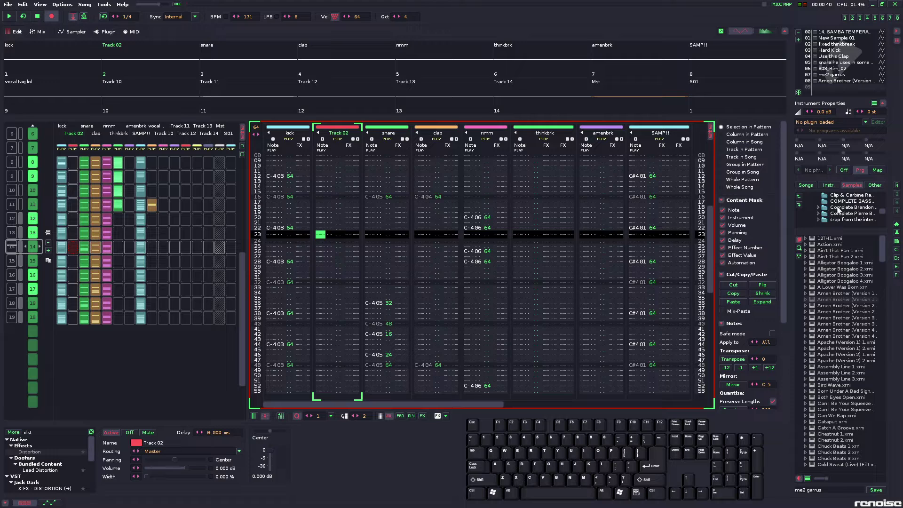
click(830, 214)
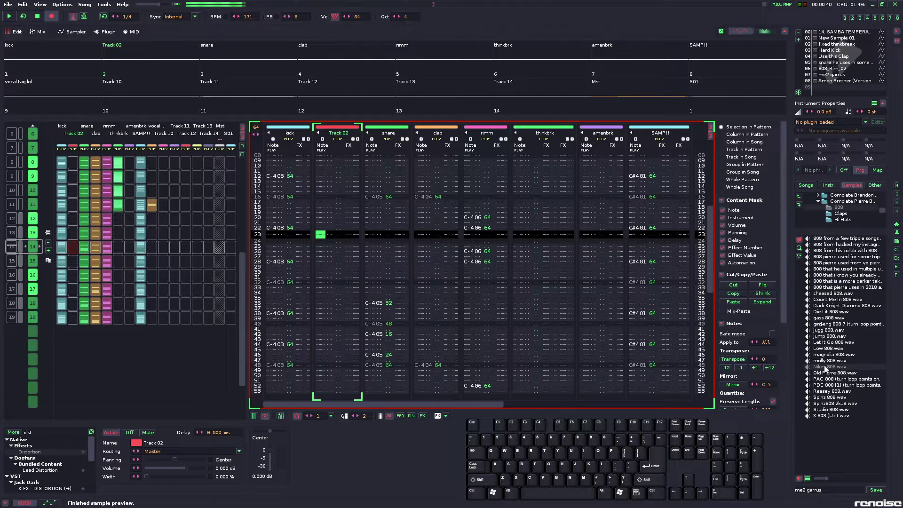
click(74, 32)
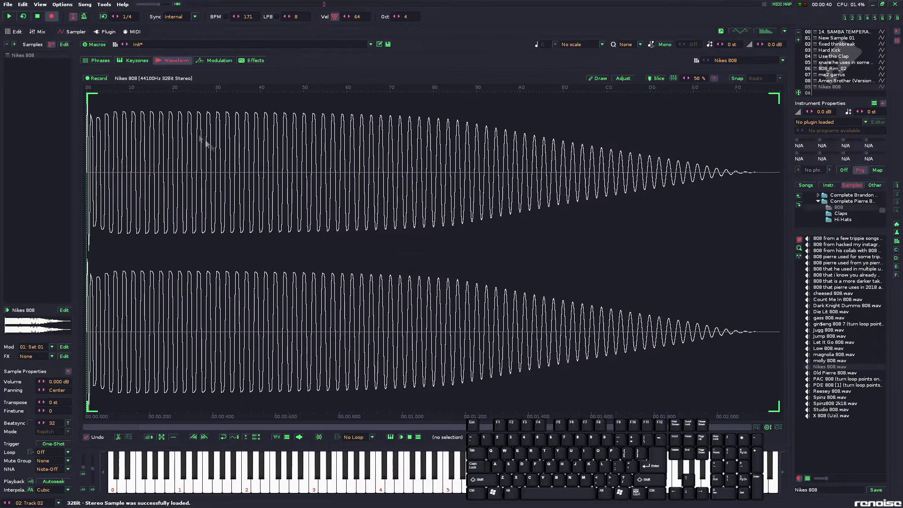
click(18, 32)
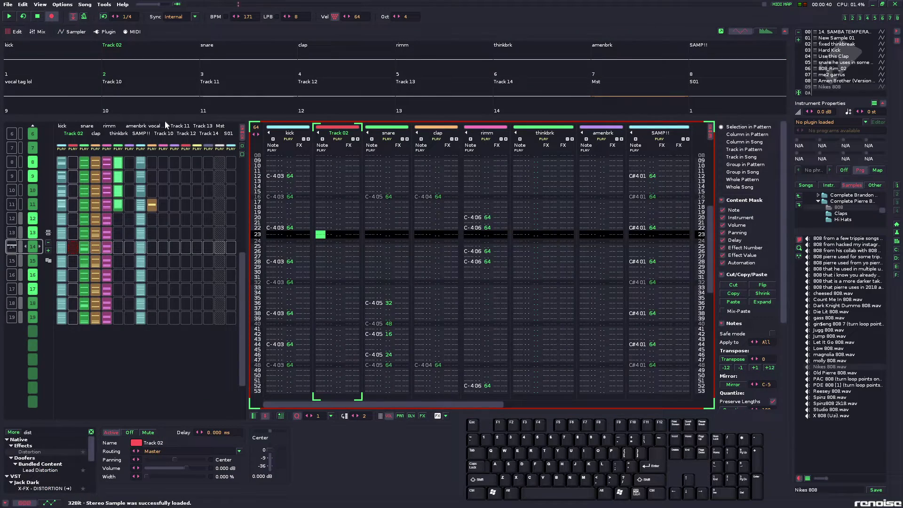
- Try C-5, D#5 and F-5 as the first 808 note of Track 02 in pattern 12
key(space)
key(space)
key(space)
key(Down)
key(Down)
key(Up)
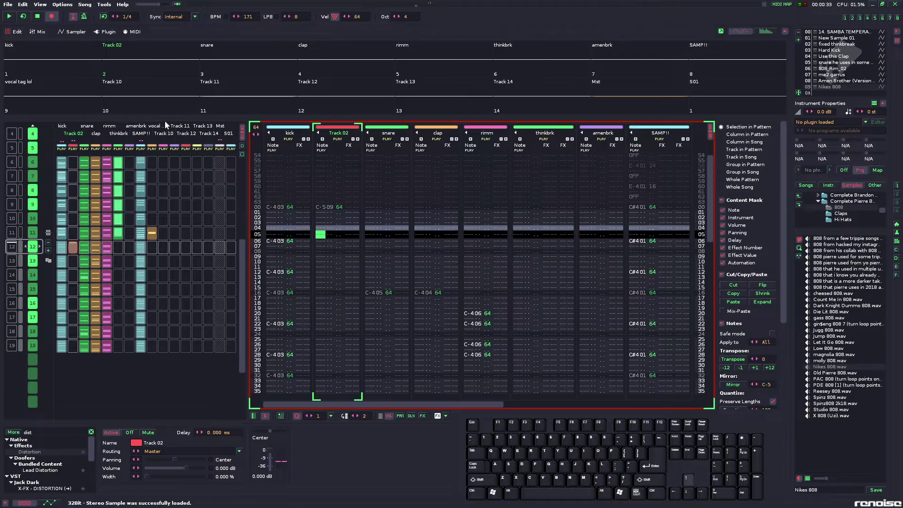
key(Up)
key(Up)
key(Up)
key(Up)
key(Up)
key(space)
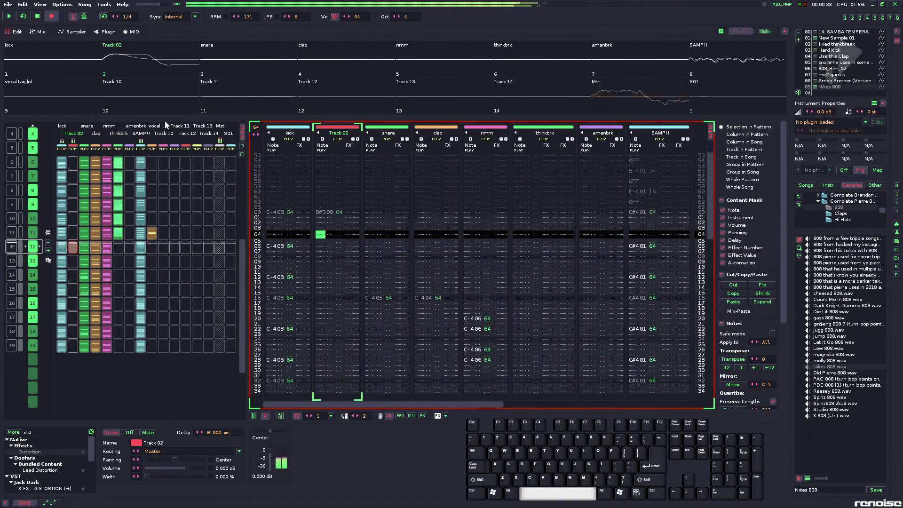
key(space)
key(r)
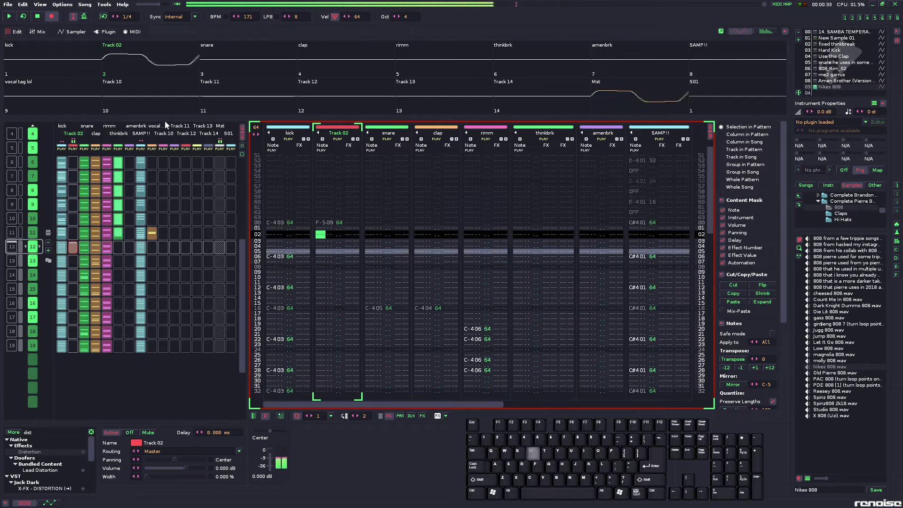
- Enter 808 notes C-5 on rows 00 and 06 of Track 02 in pattern 12, with an edit step of 4
key(Up)
key(Up)
key(q)
key(space)
key(ctrl+4)
key(q)
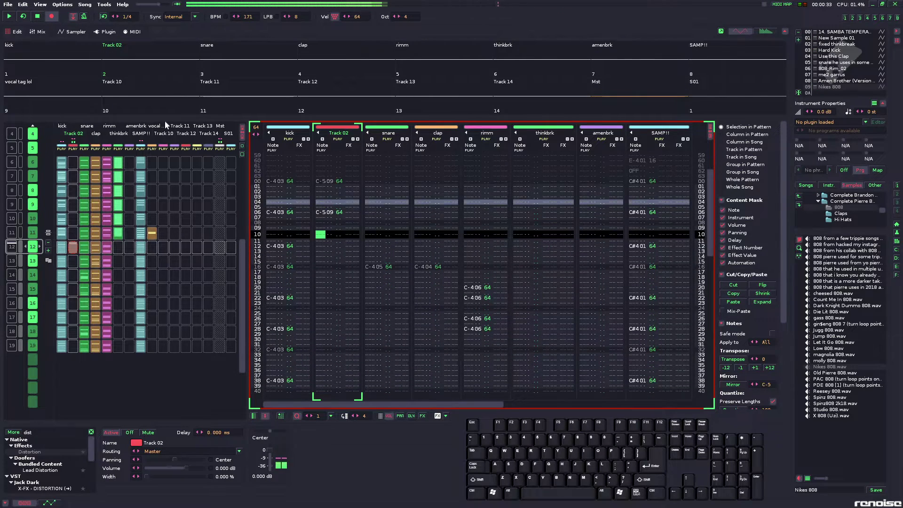
key(Down)
key(Down)
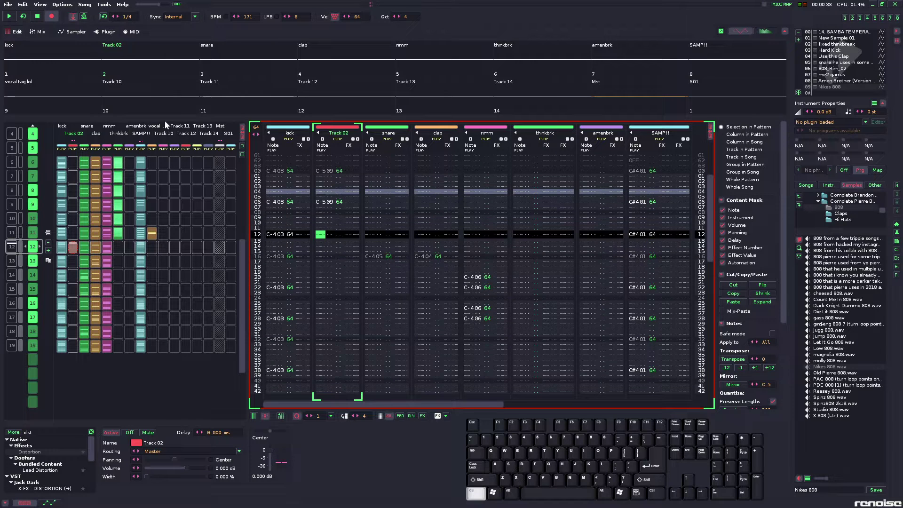
- With an edit step of 6, enter C-5 on rows 12 and 28 and A#4 on rows 16 and 22 in Track 02
key(ctrl+6)
key(q)
key(j)
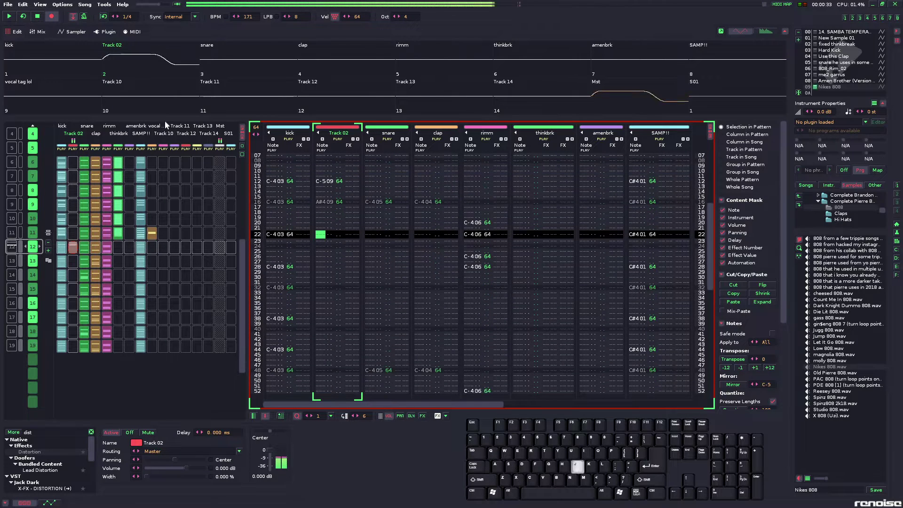
key(j)
key(q)
key(Up)
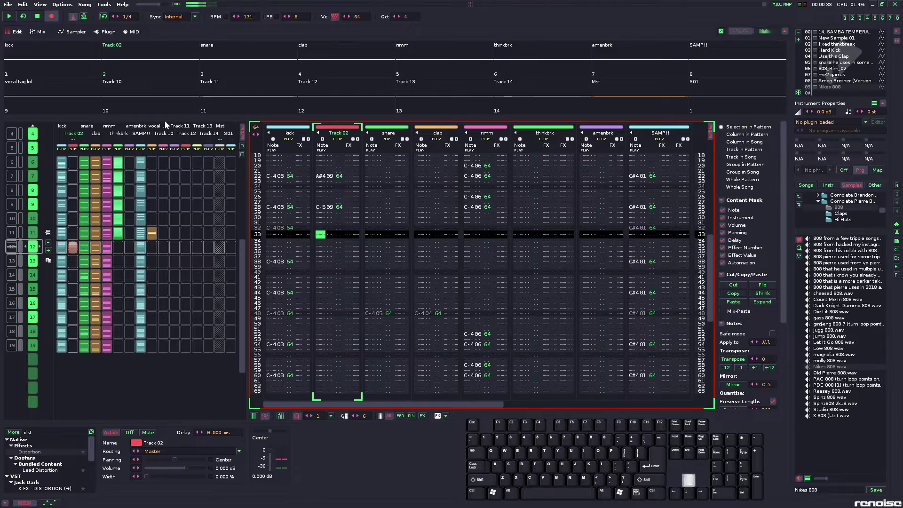
key(space)
key(space)
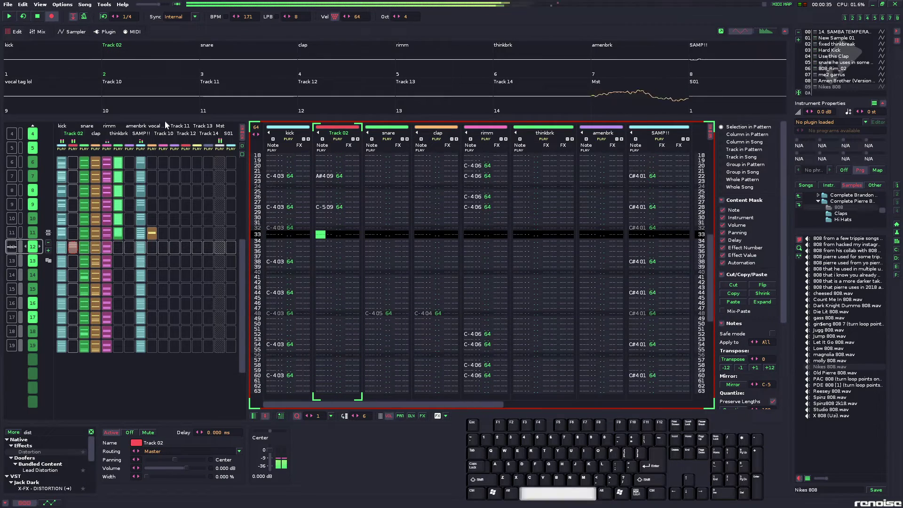
- Complete Track 02's pattern 12 with C-5 on rows 32, 38, 44 and 60 and A#4 on rows 48 and 54
key(Down)
key(Up)
key(Up)
key(q)
key(q)
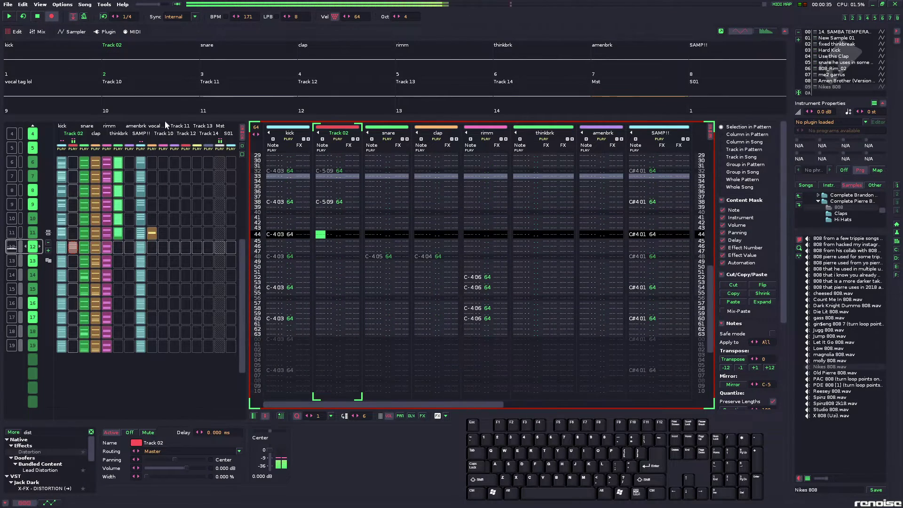
key(j)
key(q)
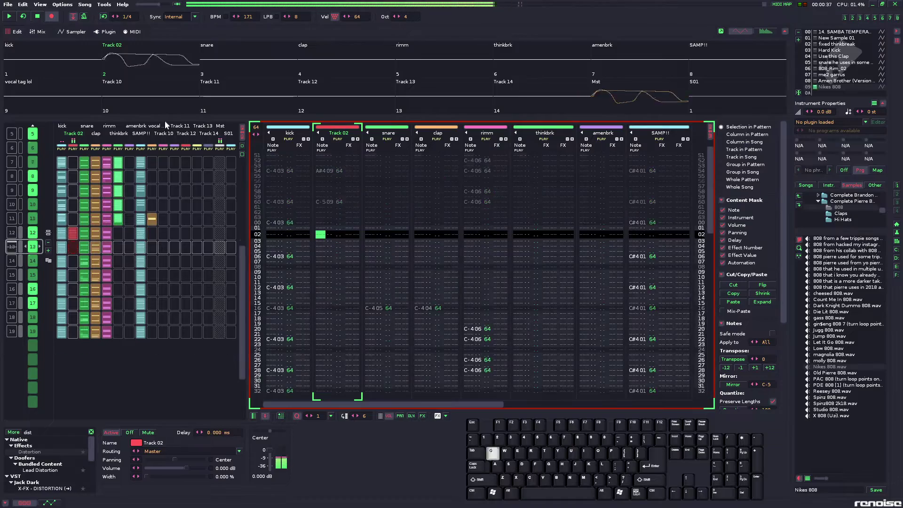
key(Up)
key(space)
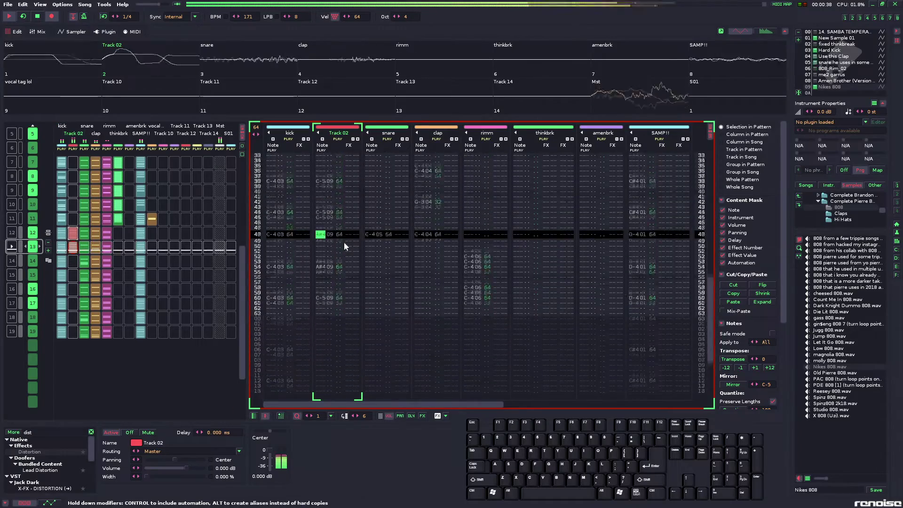
- Copy Track 02's pattern 12 bass part into patterns 13 to 15 and play the section
key(space)
key(Down)
key(Down)
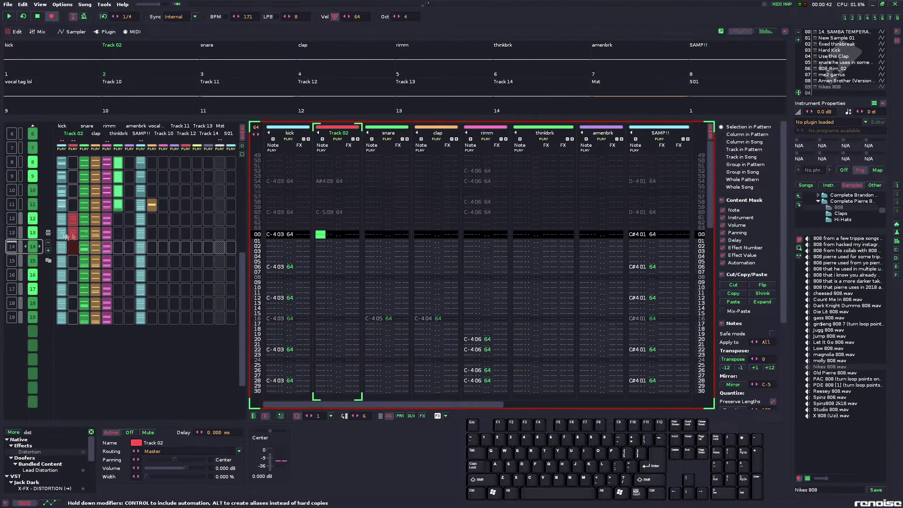
click(75, 235)
key(space)
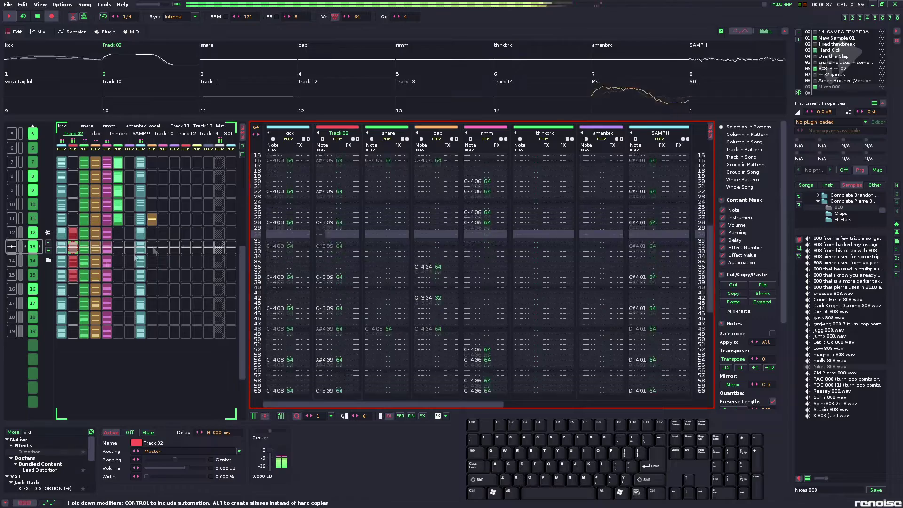
- Search the effects for "signal" and add a Signal Follower to the kick track
click(270, 135)
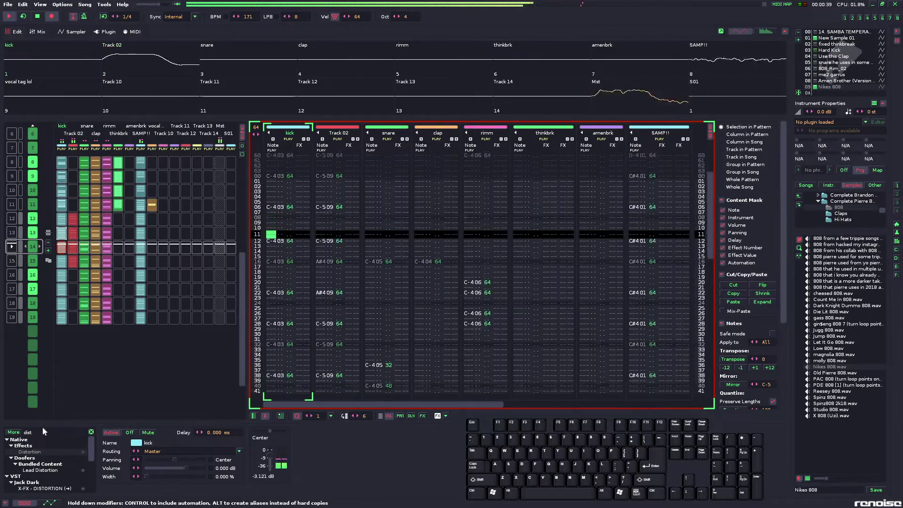
click(42, 432)
text(ssignal)
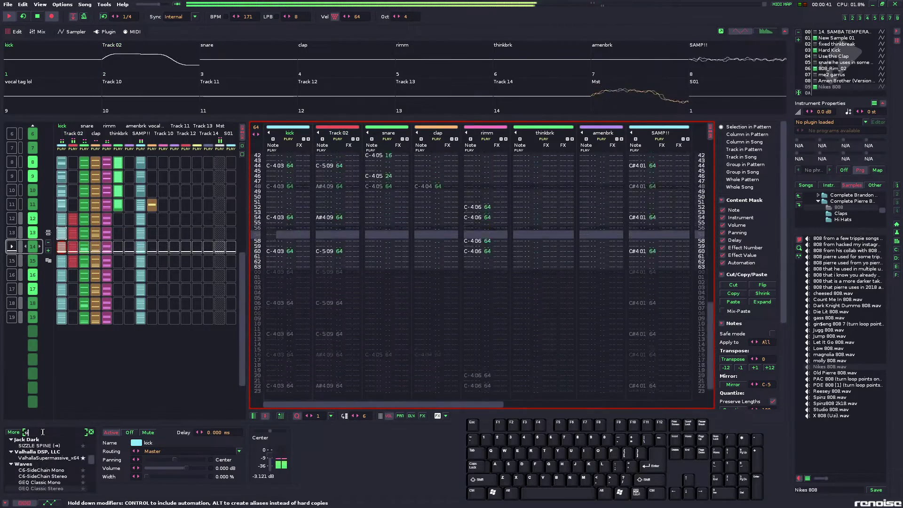
double_click(45, 452)
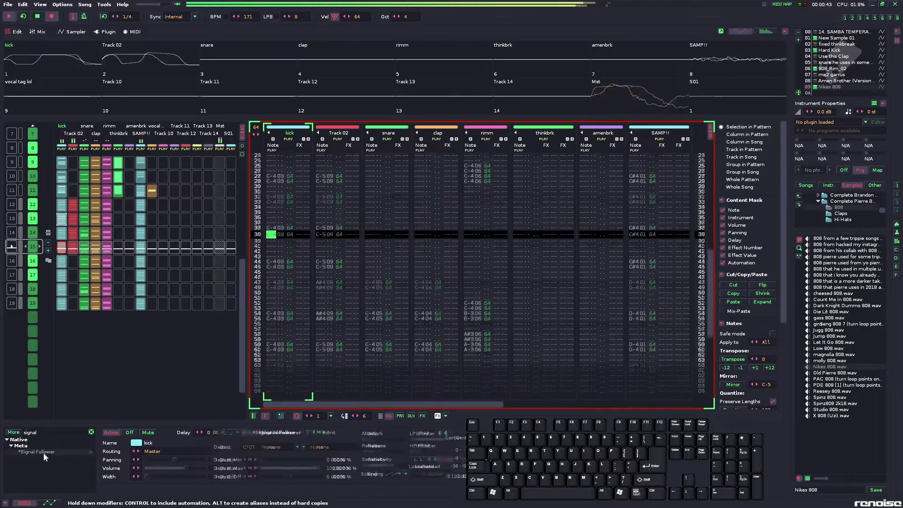
- In pattern 16 of Track 02, enter F-5 on rows 00, 06, 16 and 22 and A#4 on rows 12 and 28
key(space)
click(320, 227)
key(r)
key(space)
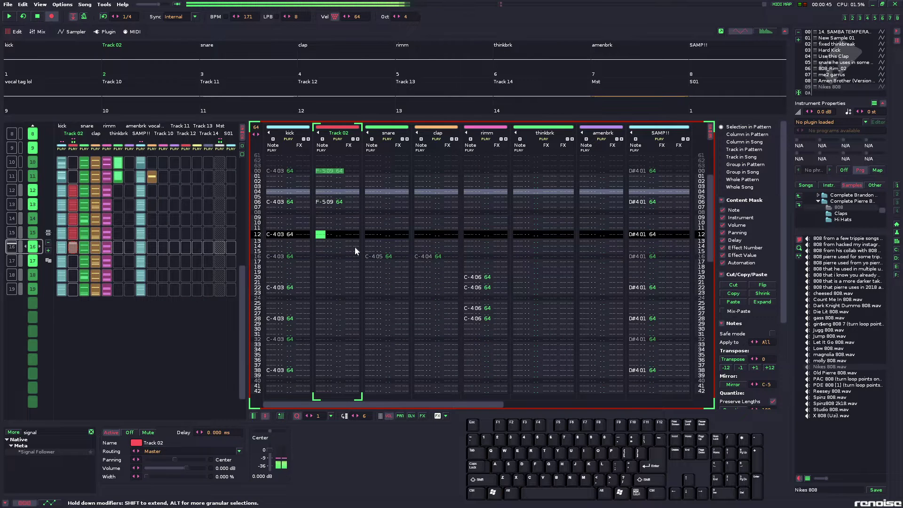
key(j)
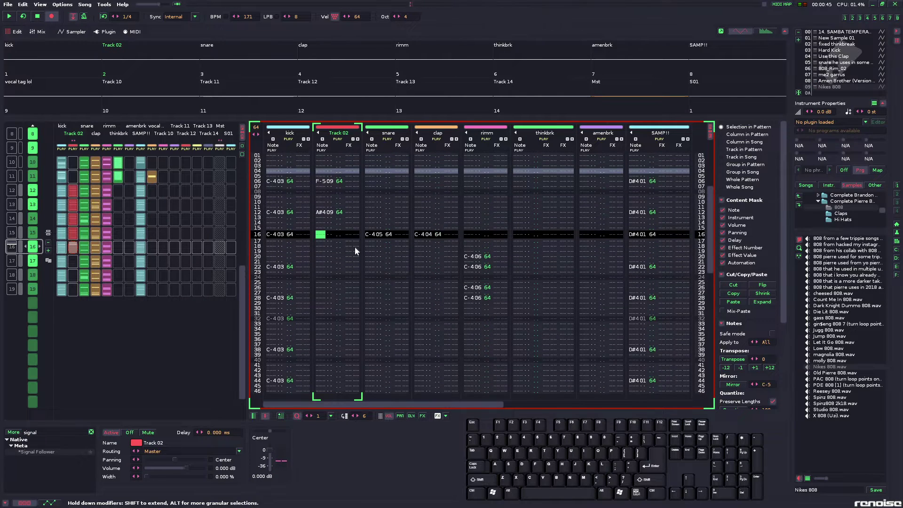
key(r)
key(r)
key(r)
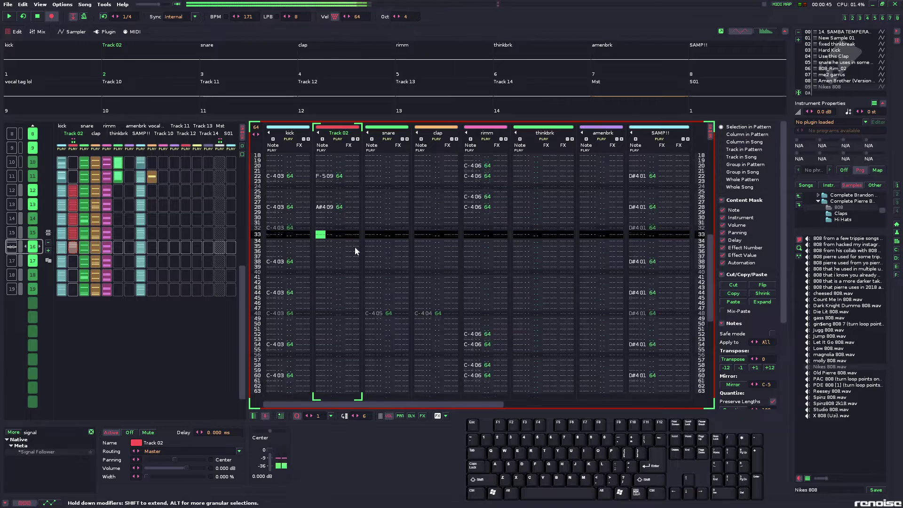
- Complete Track 02's pattern 16 with F-5 on rows 32, 38, 48 and 60 and A#4 on rows 44 and 54
key(j)
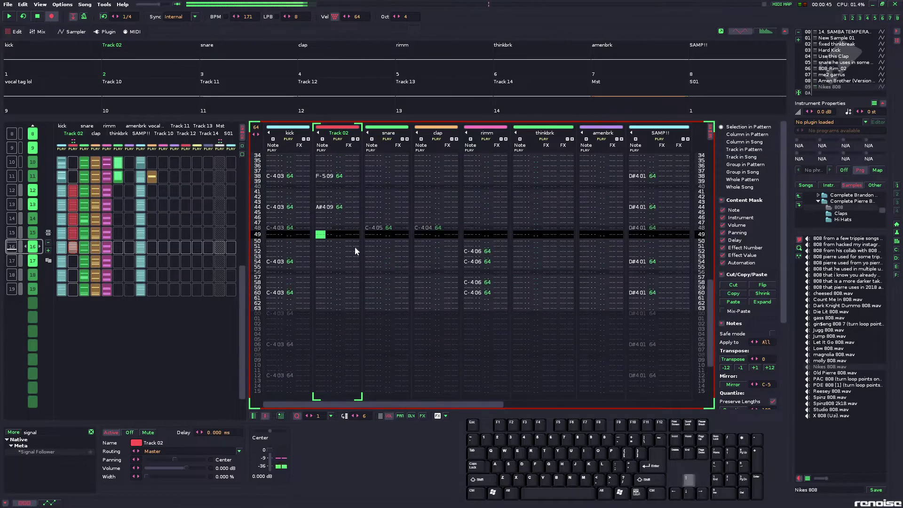
key(r)
key(Up)
key(Up)
key(space)
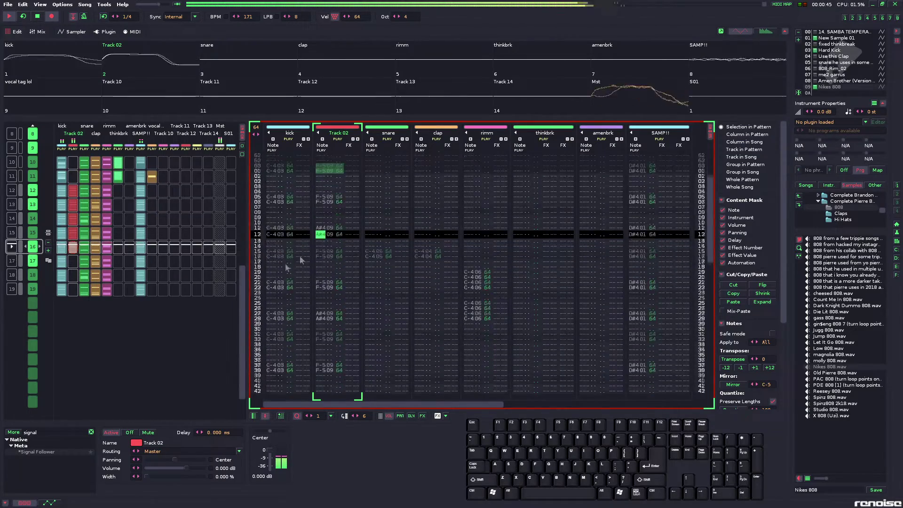
- Copy Track 02's pattern 16 bass part into patterns 17 to 19 and play the section from pattern 12
drag(72, 251, 74, 301)
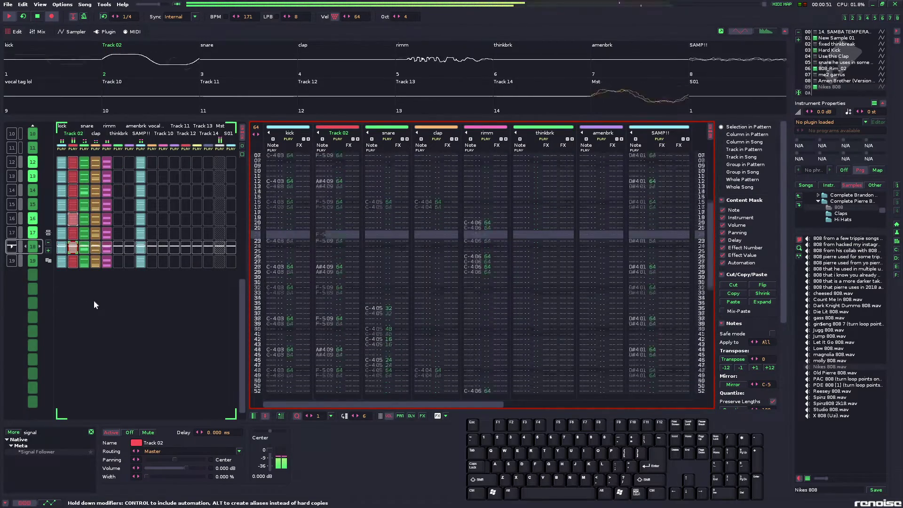
key(space)
scroll(110, 260, up, 4)
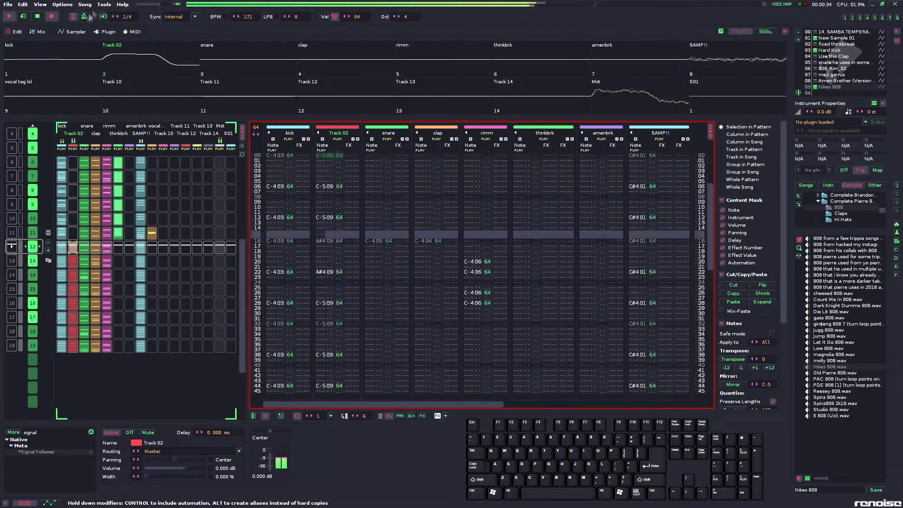
click(69, 33)
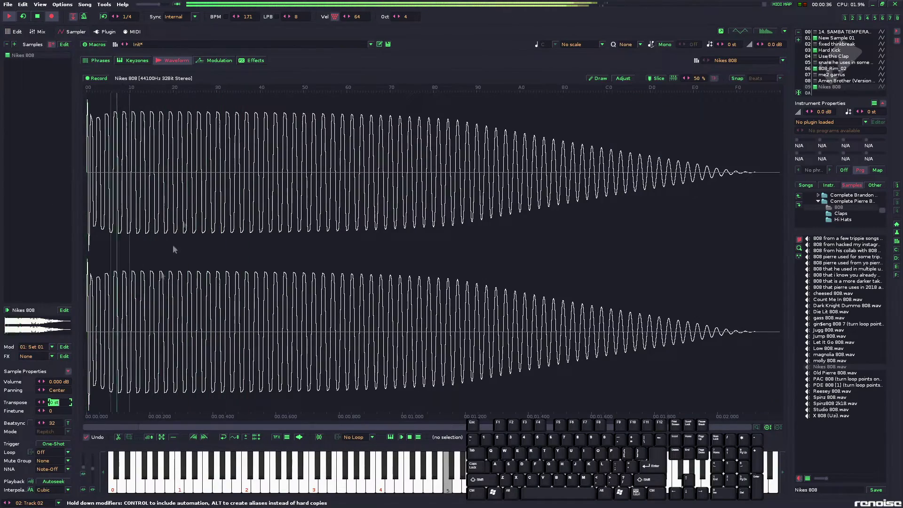
click(41, 32)
click(17, 32)
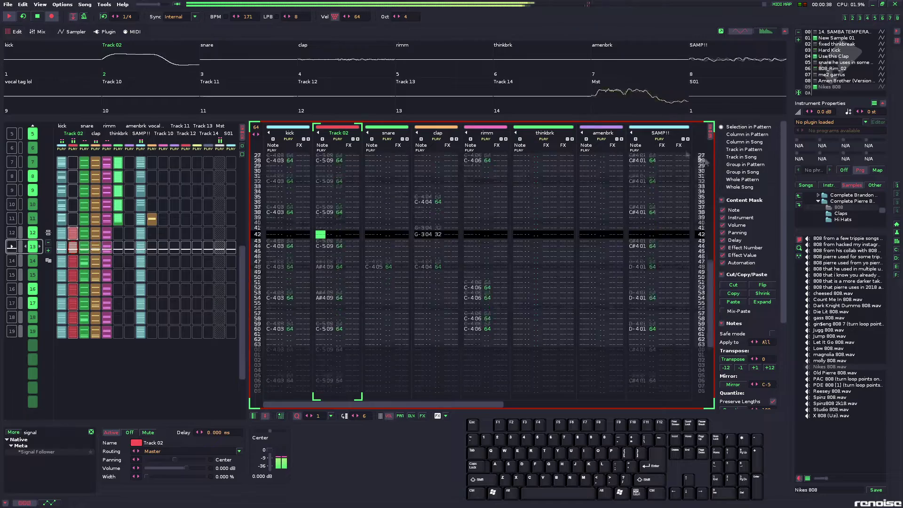
- Transpose all Track 02 notes across the whole song down 12 semitones and listen from pattern 12
click(722, 156)
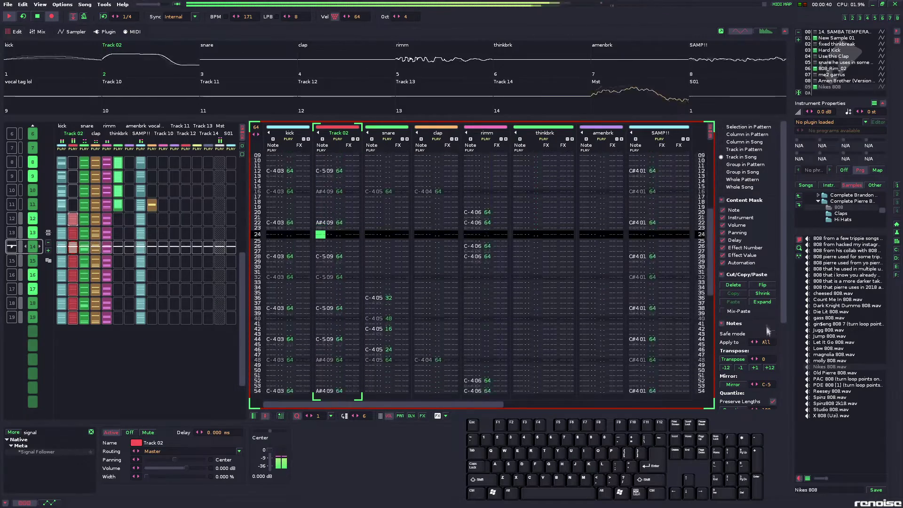
click(725, 368)
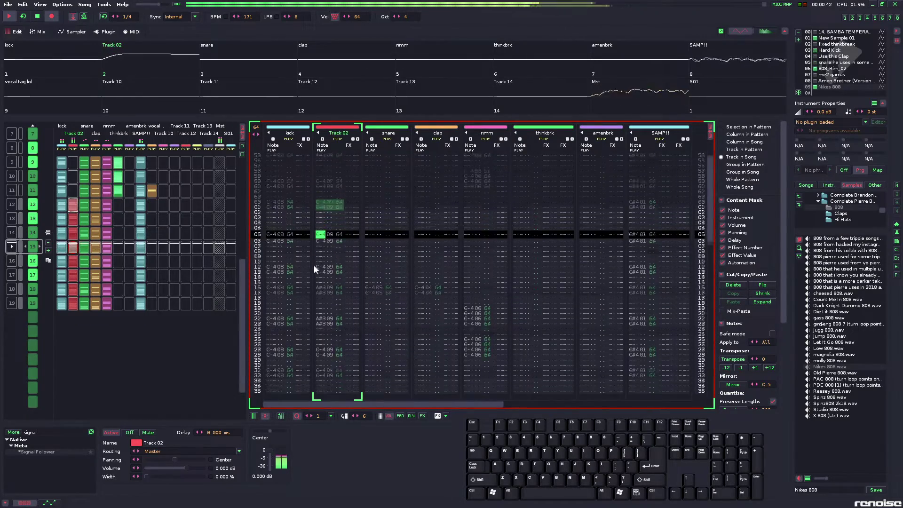
click(73, 204)
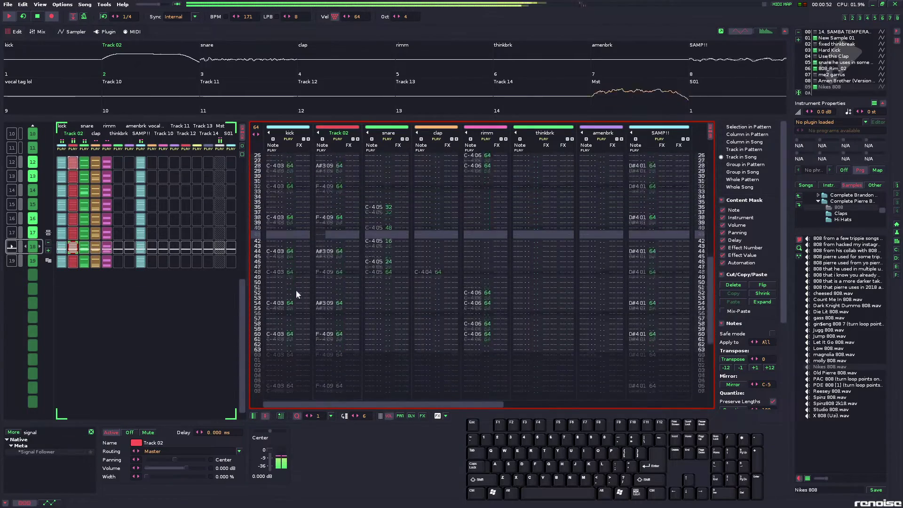
- Listen to Track 02's bass passage from pattern 15 into pattern 16
key(space)
scroll(107, 291, up, 6)
key(space)
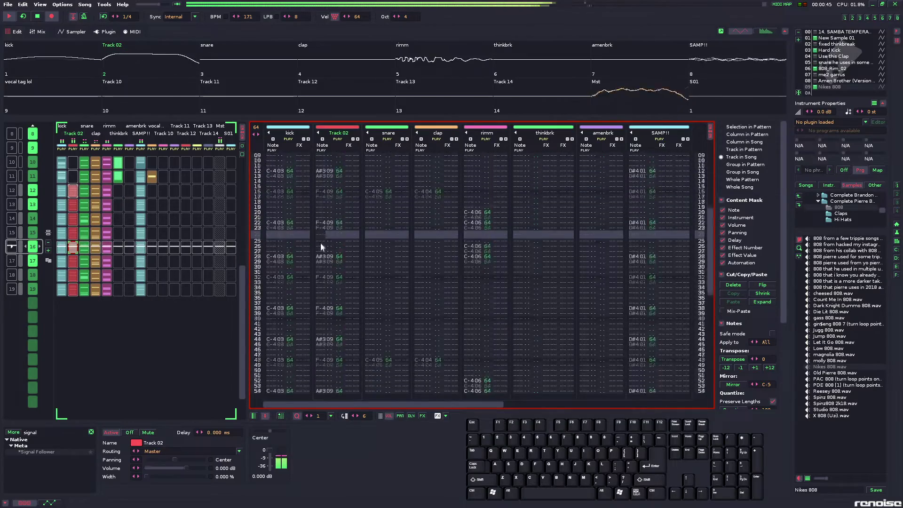
key(space)
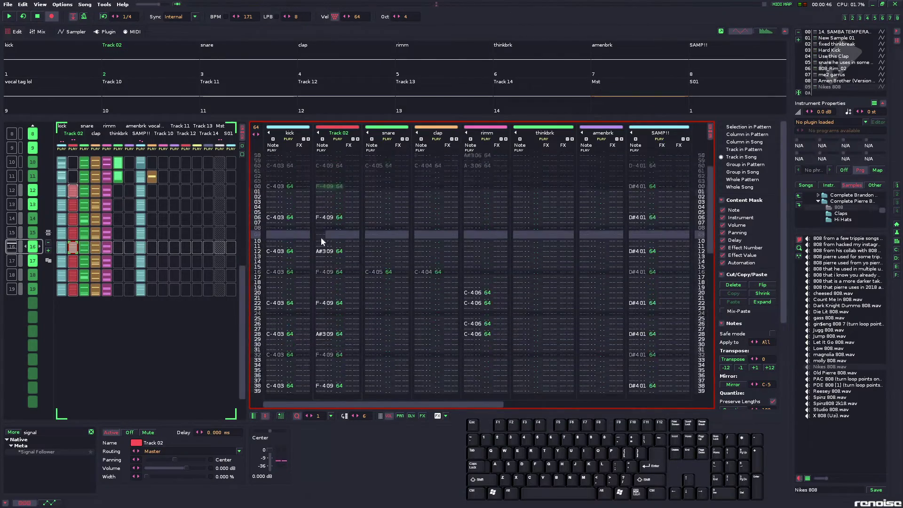
key(space)
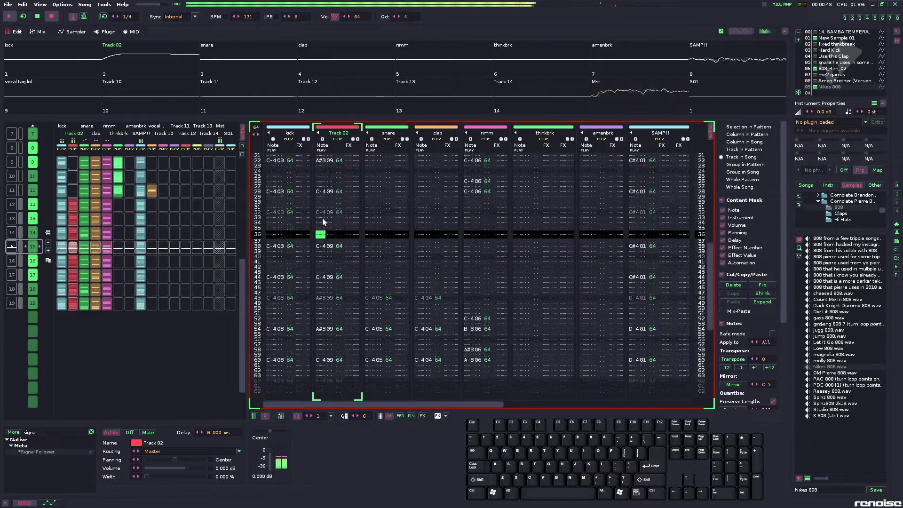
- Change Track 02's note on row 60 of pattern 15 to D#4 and play the transition into pattern 16
key(space)
key(Up)
key(Up)
key(Up)
key(Up)
key(Up)
key(Up)
key(Down)
key(Down)
key(Down)
key(Down)
key(v)
key(Up)
key(Up)
key(Up)
key(Up)
key(Up)
key(Up)
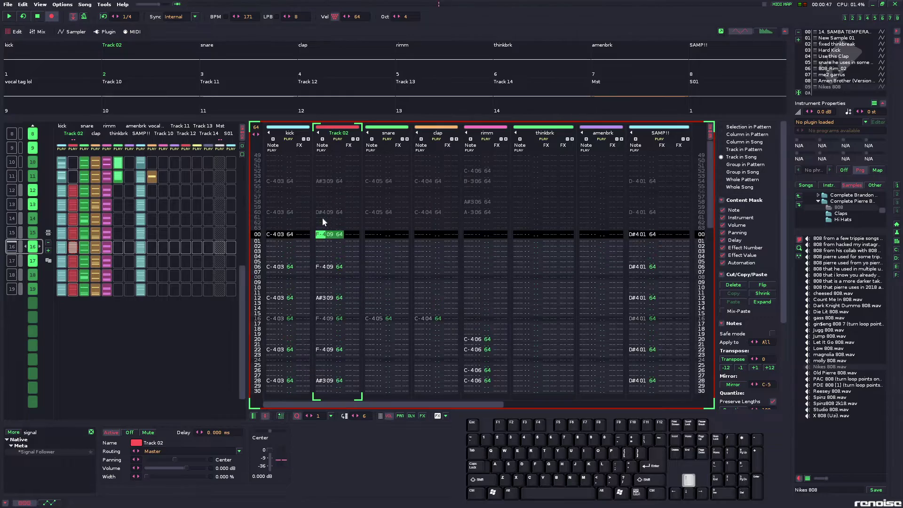
key(space)
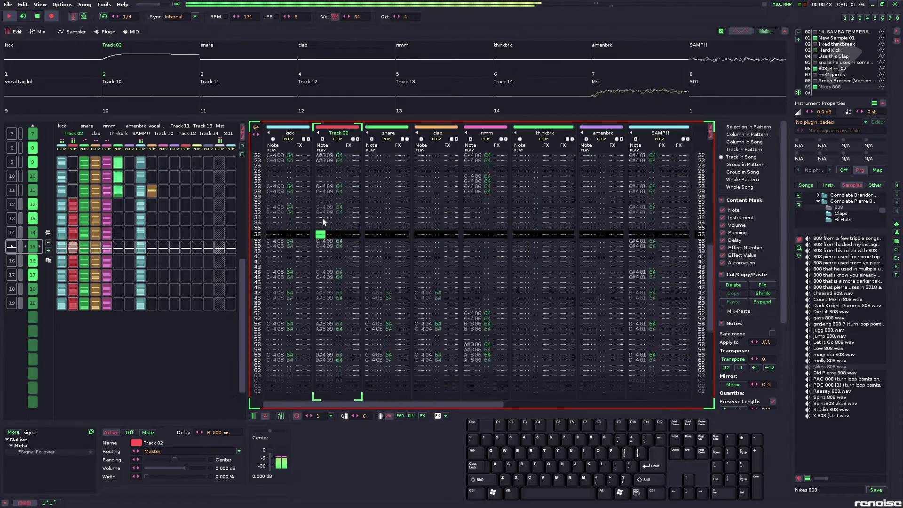
- Change Track 02's note on row 60 of pattern 15 to E-4, end note editing and save the song
key(space)
key(Up)
key(space)
key(Escape)
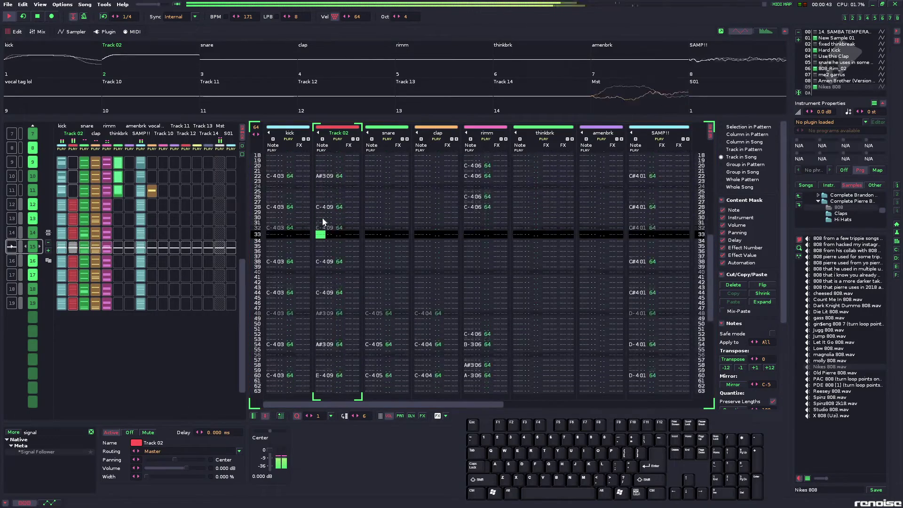
key(ctrl+s)
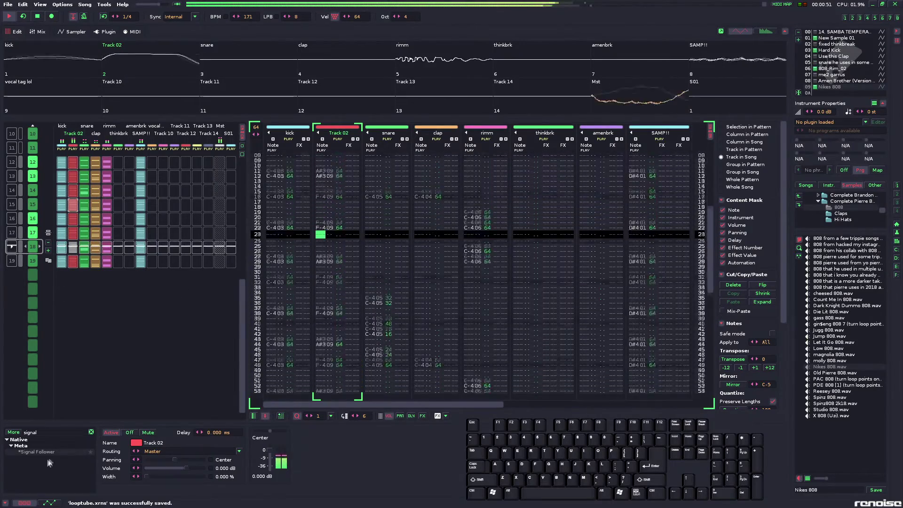
- Find the native Compressor effect, mark it as a favorite and add it to Track 02
key(space)
click(290, 134)
click(337, 128)
click(337, 127)
click(333, 133)
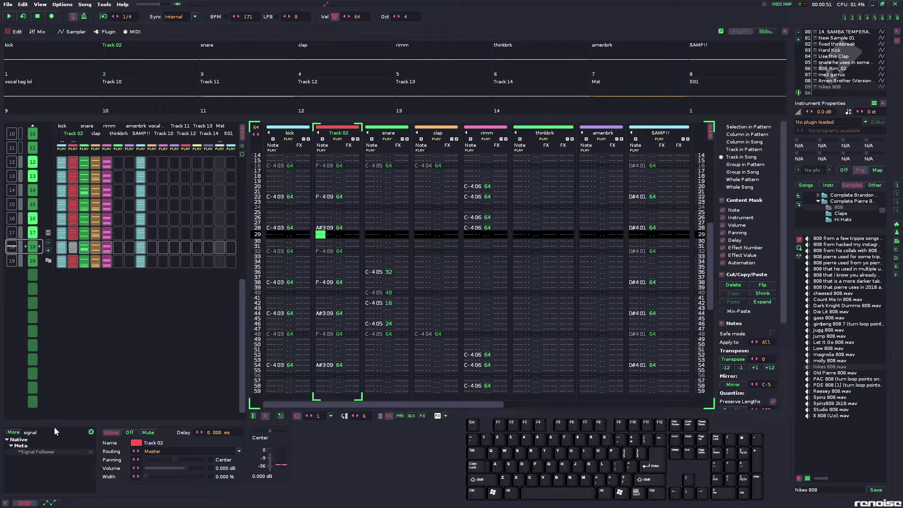
text(compres)
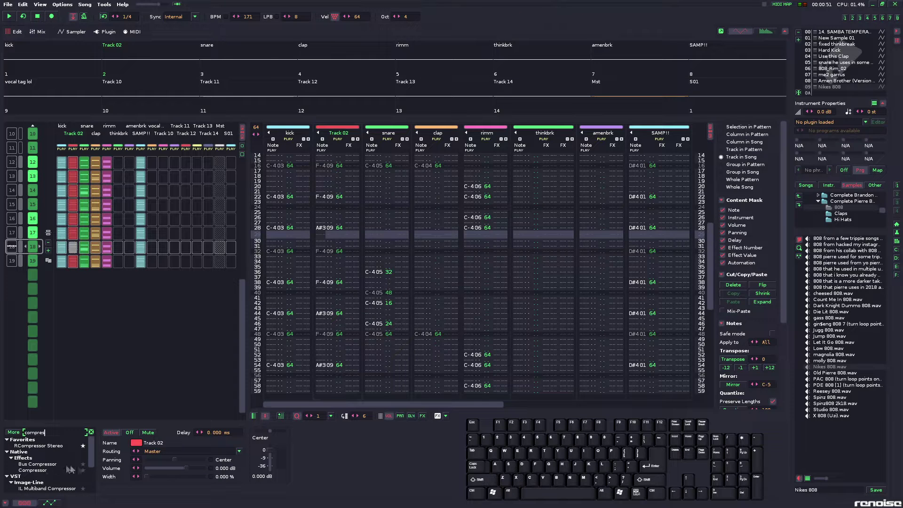
click(83, 470)
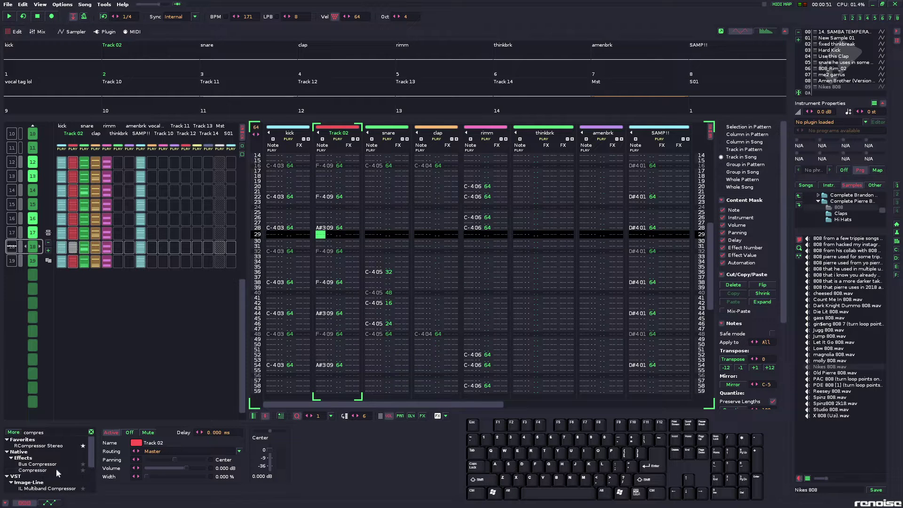
double_click(49, 469)
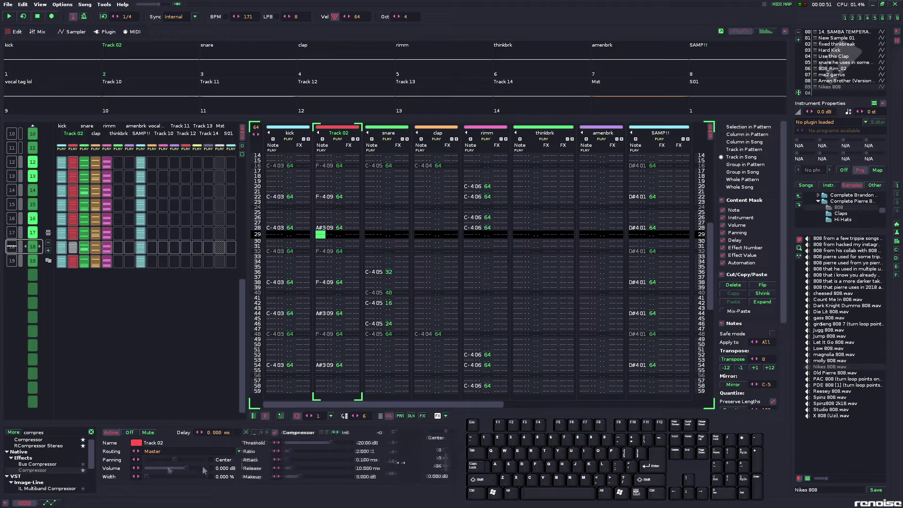
- Route the kick's Signal Follower to Track 02's Compressor Threshold with Dest. Min 0.00 dB, Dest. Max -90.31 dB and sensitivity 83.8%
scroll(108, 220, up, 5)
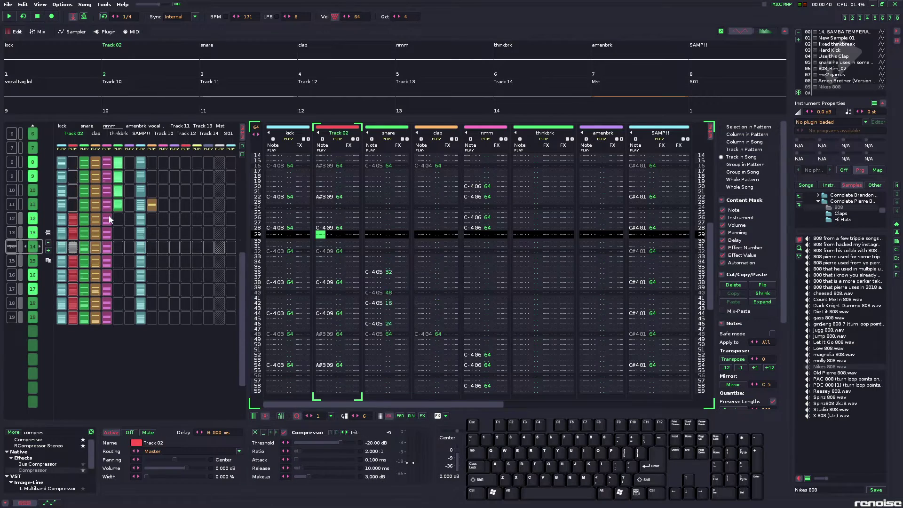
key(space)
click(302, 134)
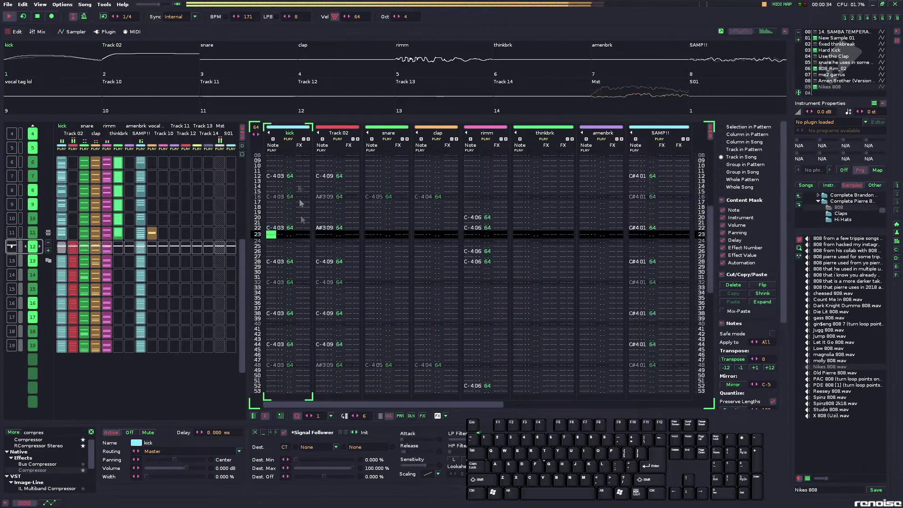
click(286, 445)
click(304, 331)
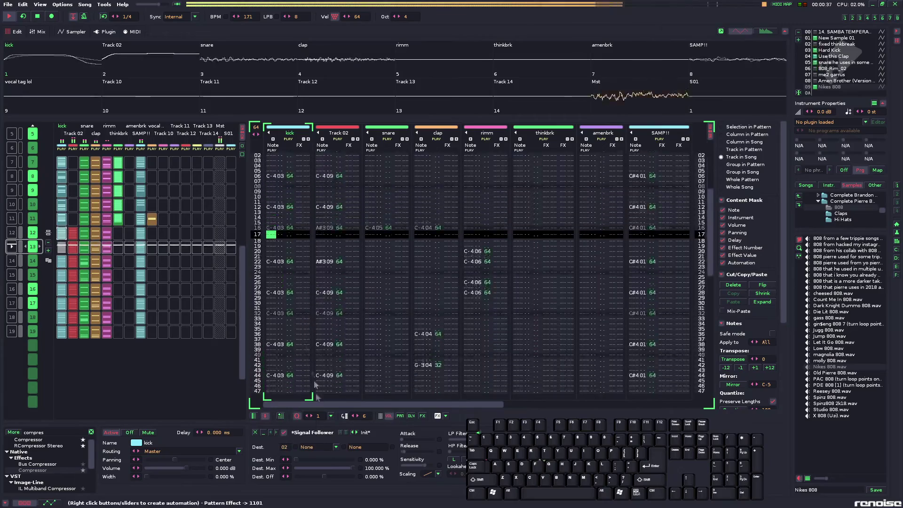
click(316, 445)
click(314, 438)
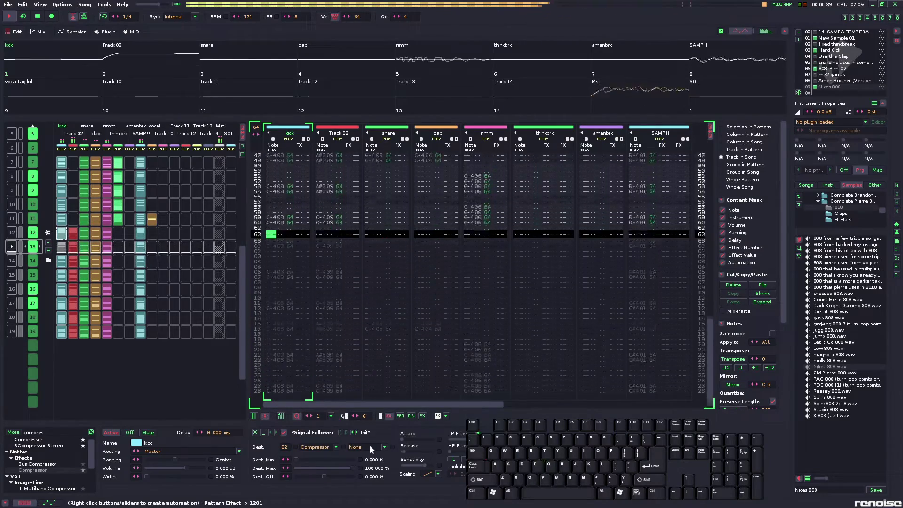
click(369, 445)
click(368, 408)
drag(335, 459, 287, 468)
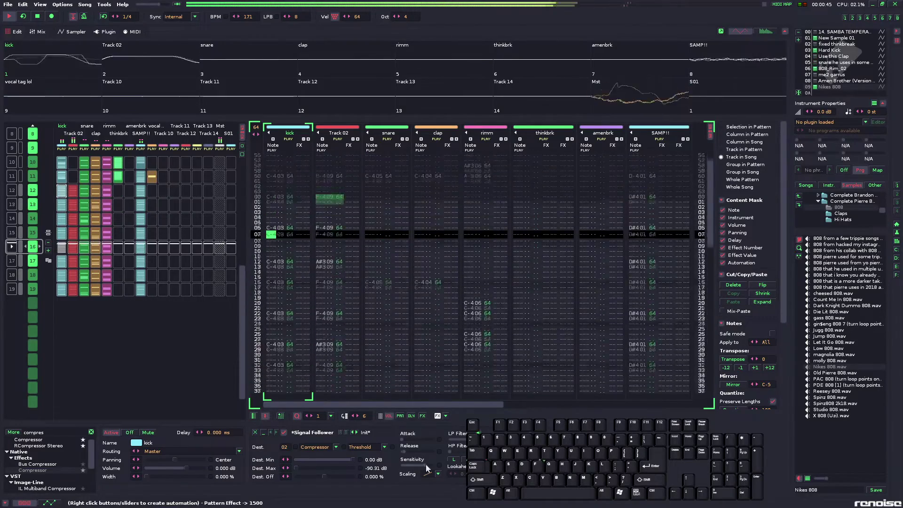
drag(425, 465, 426, 465)
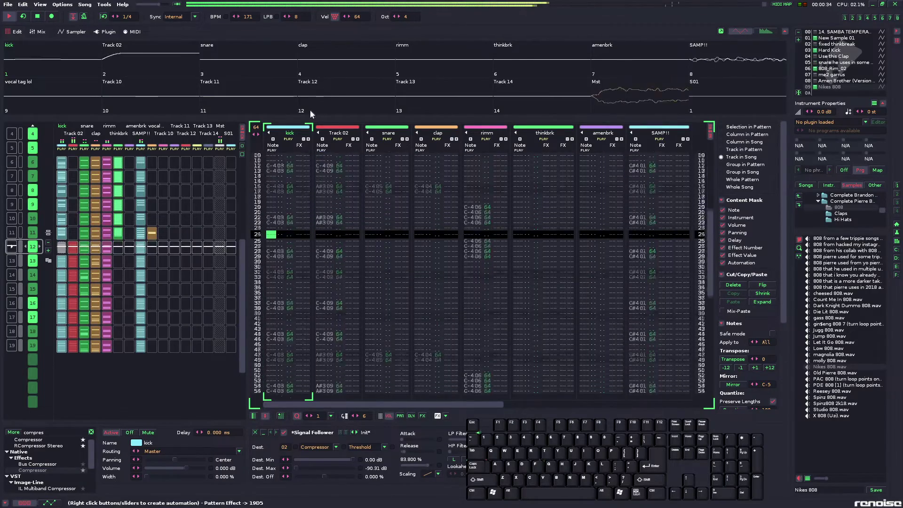
- Rename Track 02 as 808 and play the section again from pattern 12
double_click(340, 132)
text(808)
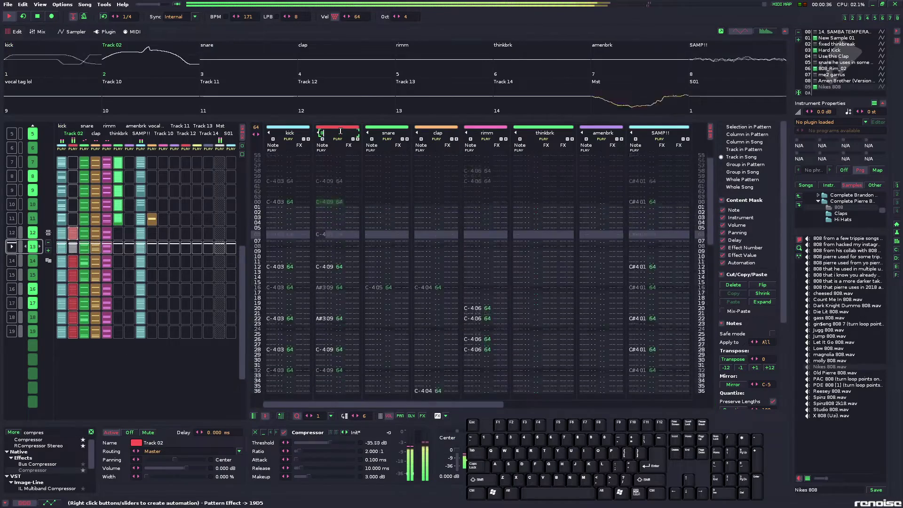
key(Return)
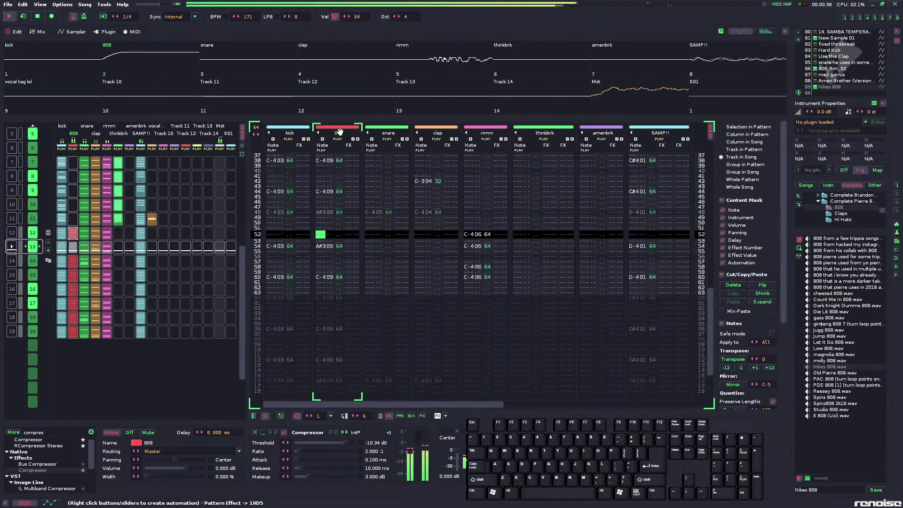
scroll(157, 206, up, 3)
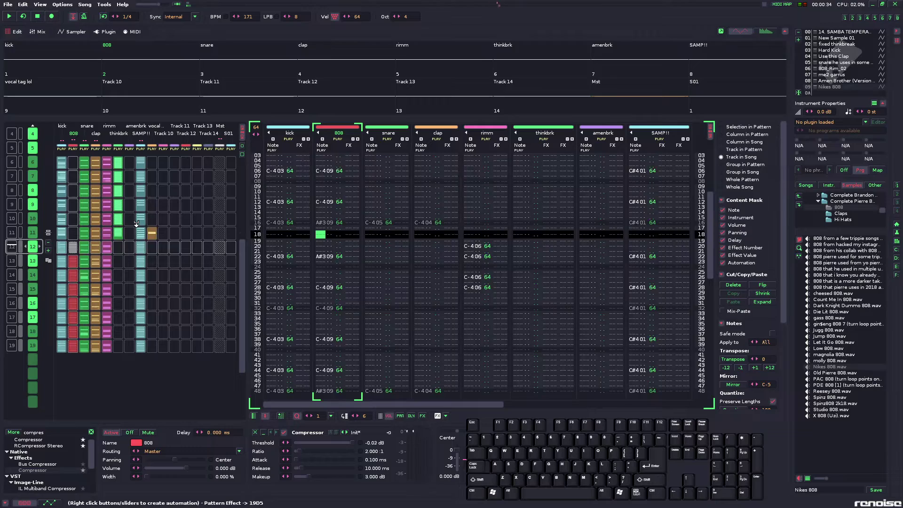
key(space)
- In the mixer view, add the RBass Mono plugin to the 808 track and place it before the Compressor
click(37, 32)
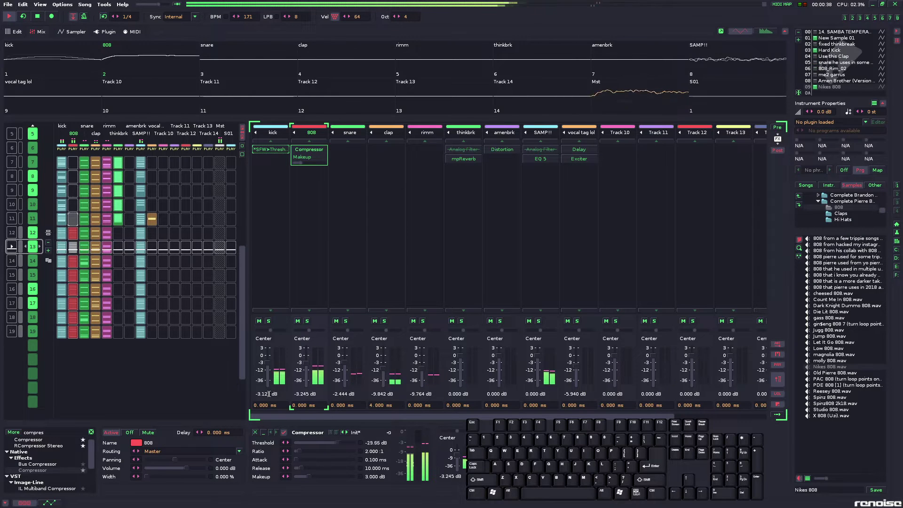
double_click(35, 432)
text(rbass)
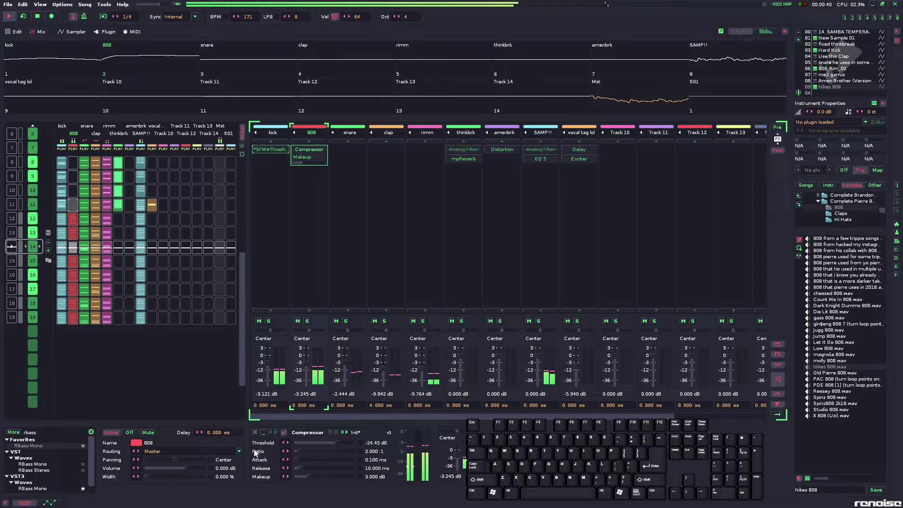
double_click(45, 444)
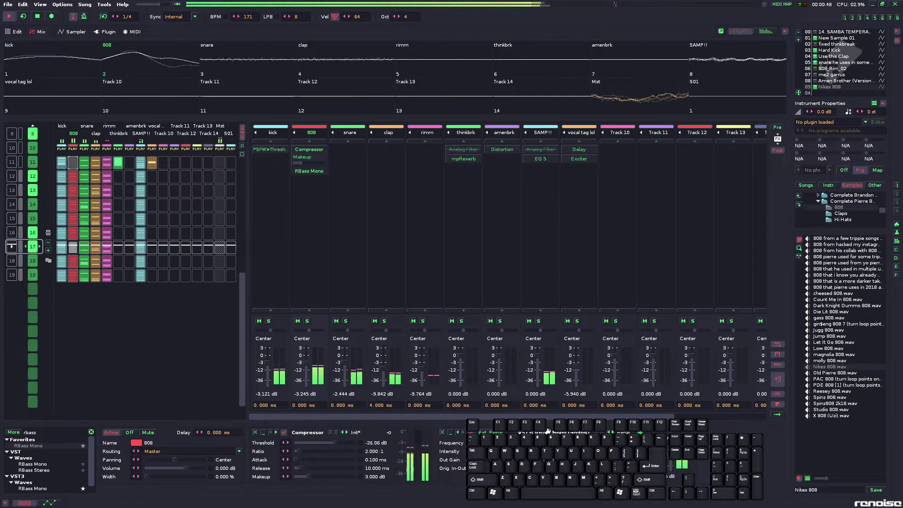
drag(548, 430, 325, 451)
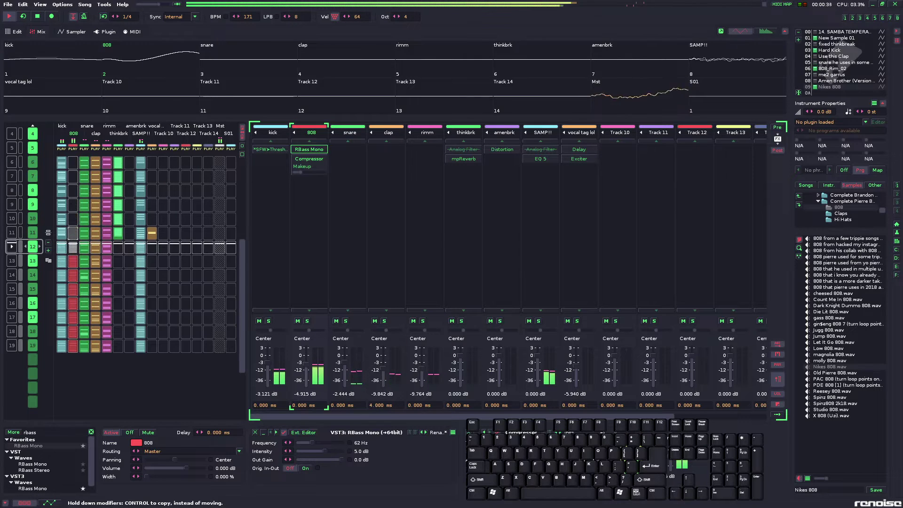
- Lower the 808 track's mixer volume to -7.489 dB and save the song
drag(307, 368, 307, 368)
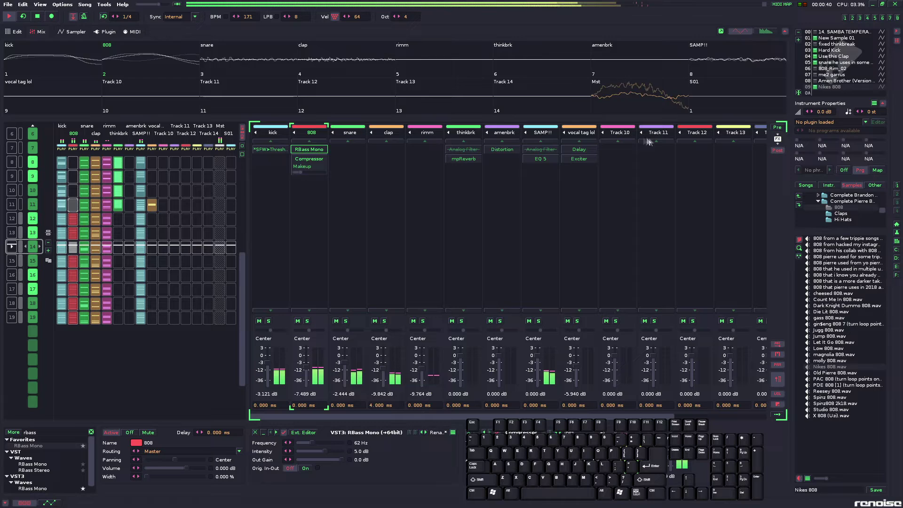
key(ctrl+s)
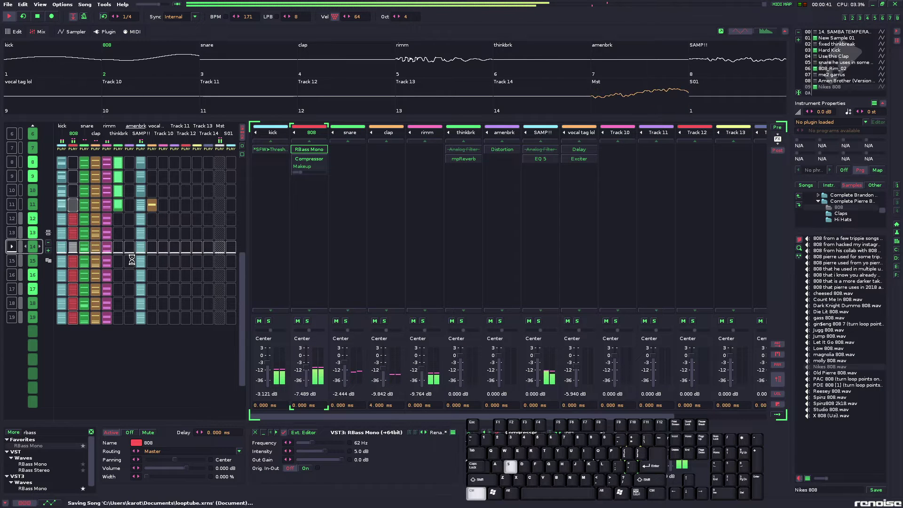